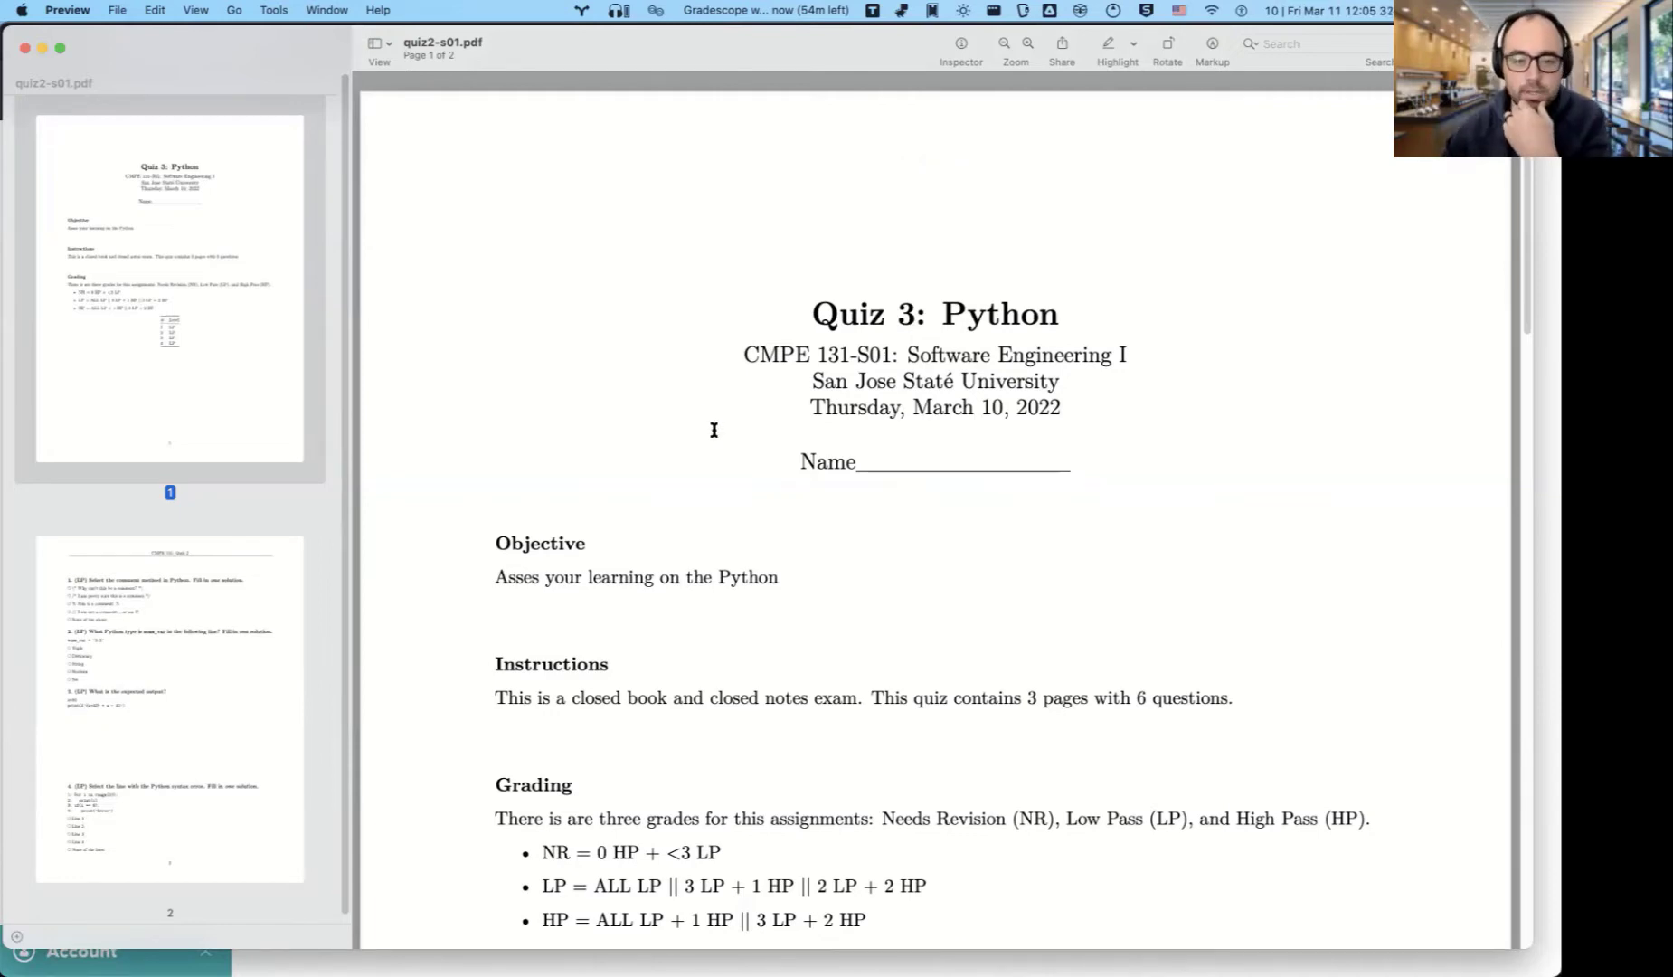
# Scroll through the blank Quiz 3: Python PDF and the scanned student copies, ending back on quiz2-s01.pdf.
pyautogui.scroll(-15, 713, 431)
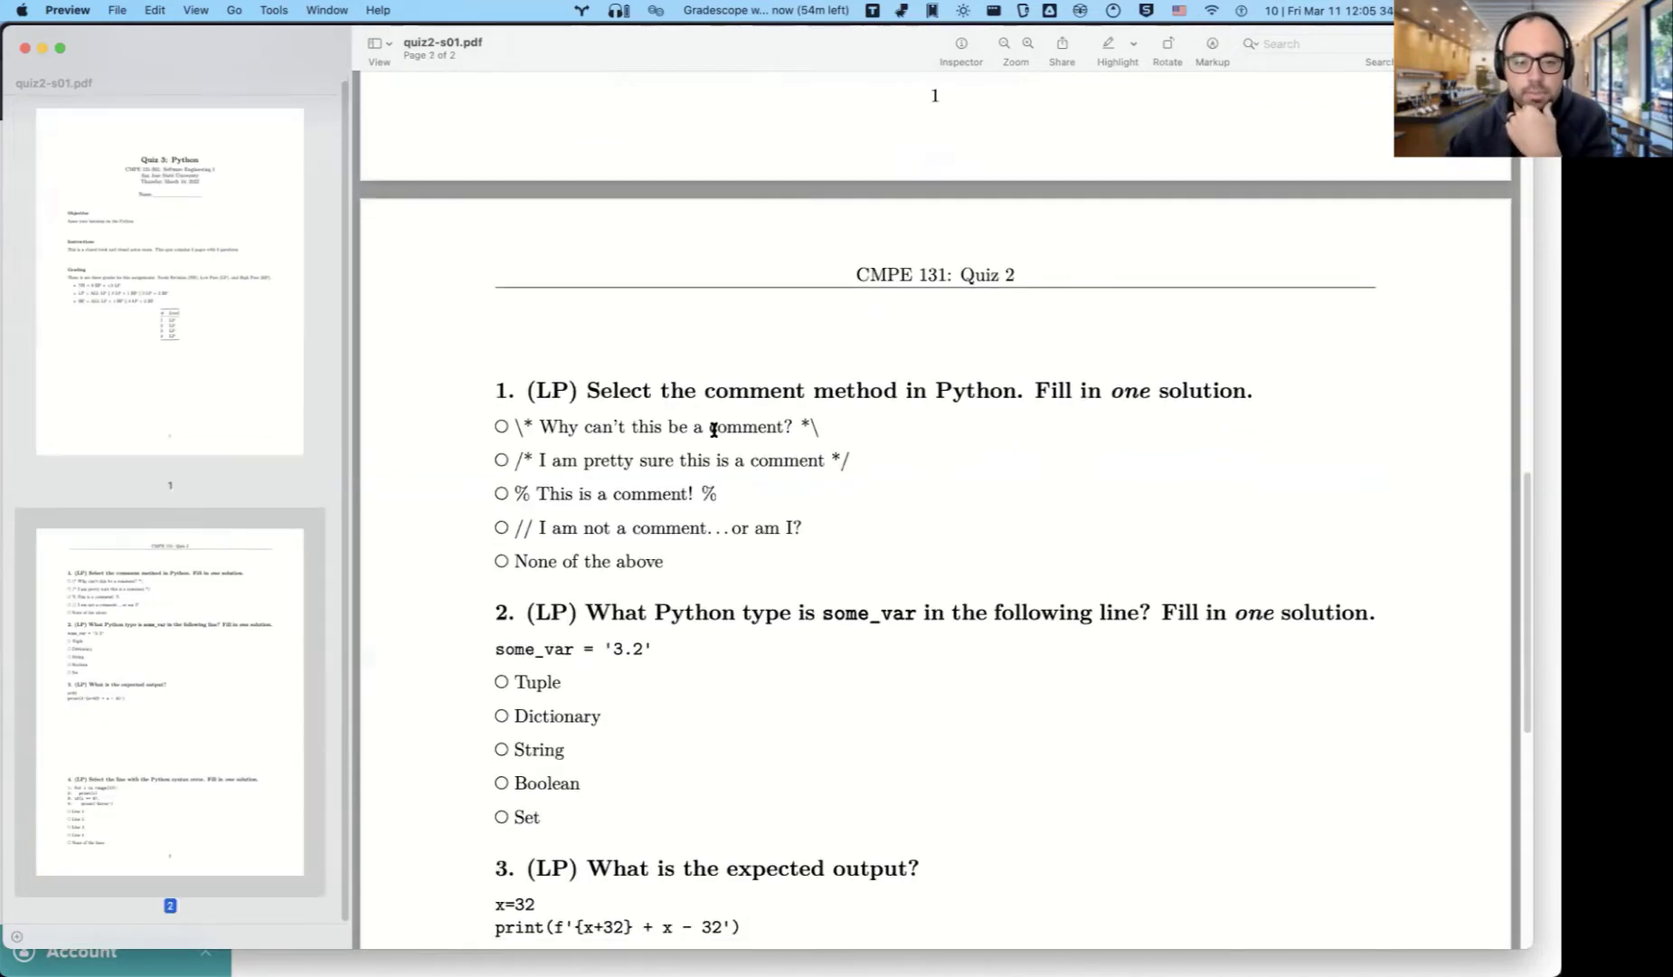
pyautogui.scroll(-10, 713, 430)
pyautogui.scroll(12, 714, 431)
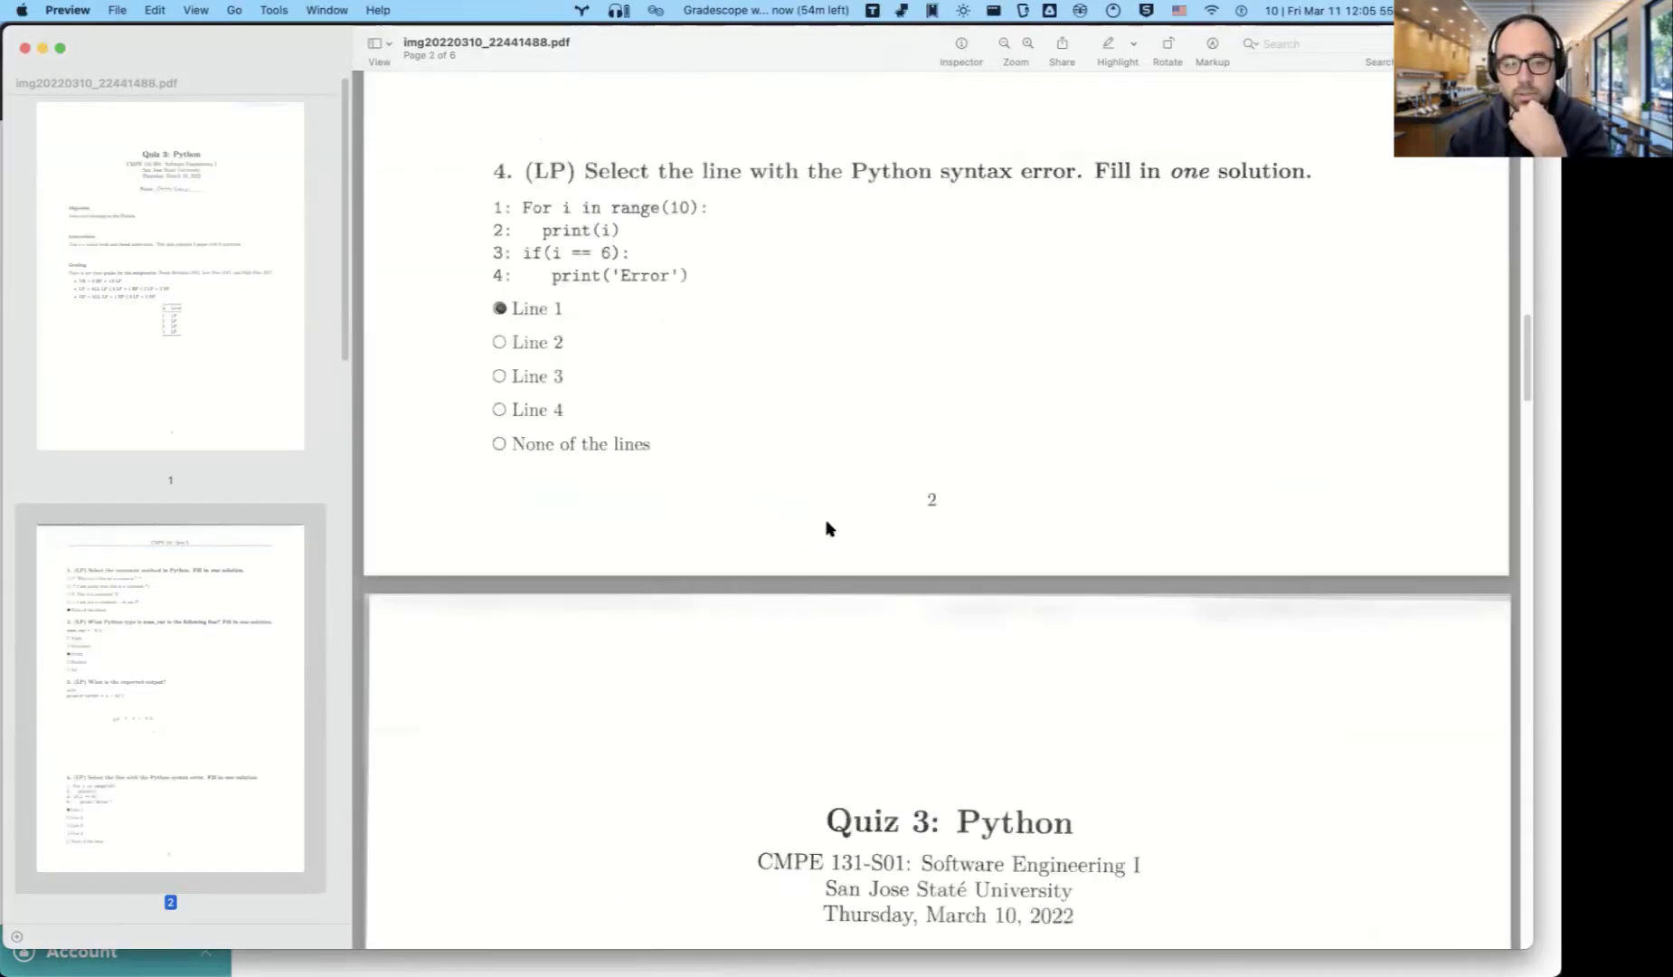
pyautogui.scroll(-10, 826, 525)
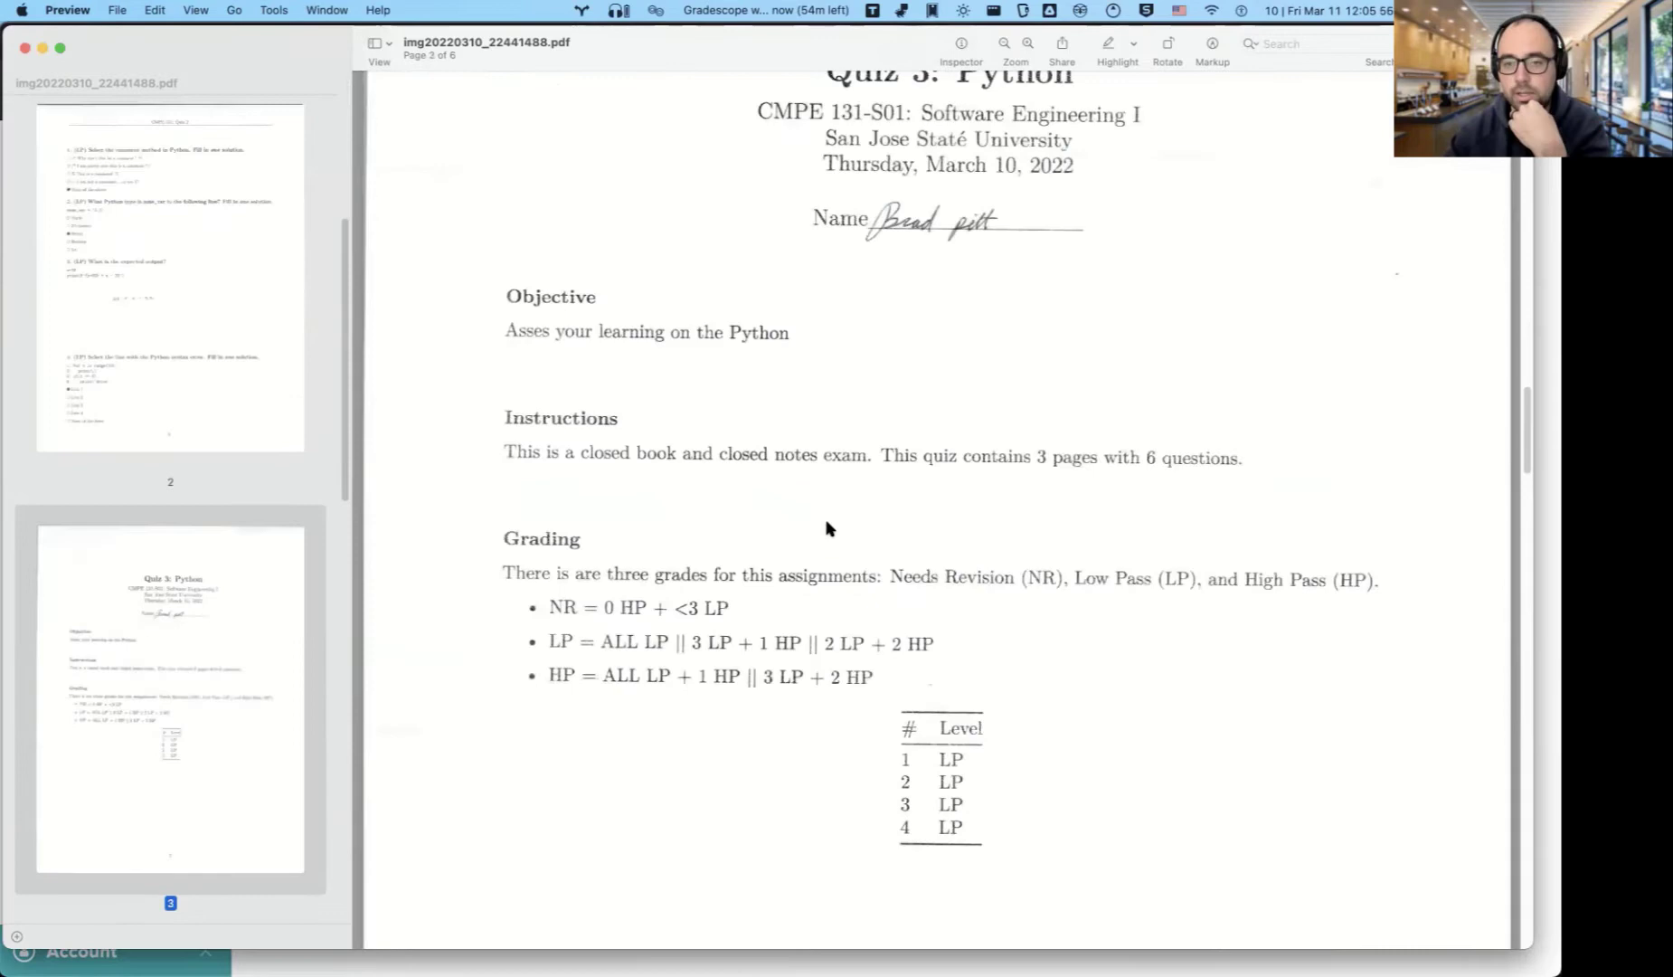
pyautogui.scroll(1, 826, 526)
pyautogui.scroll(-15, 826, 525)
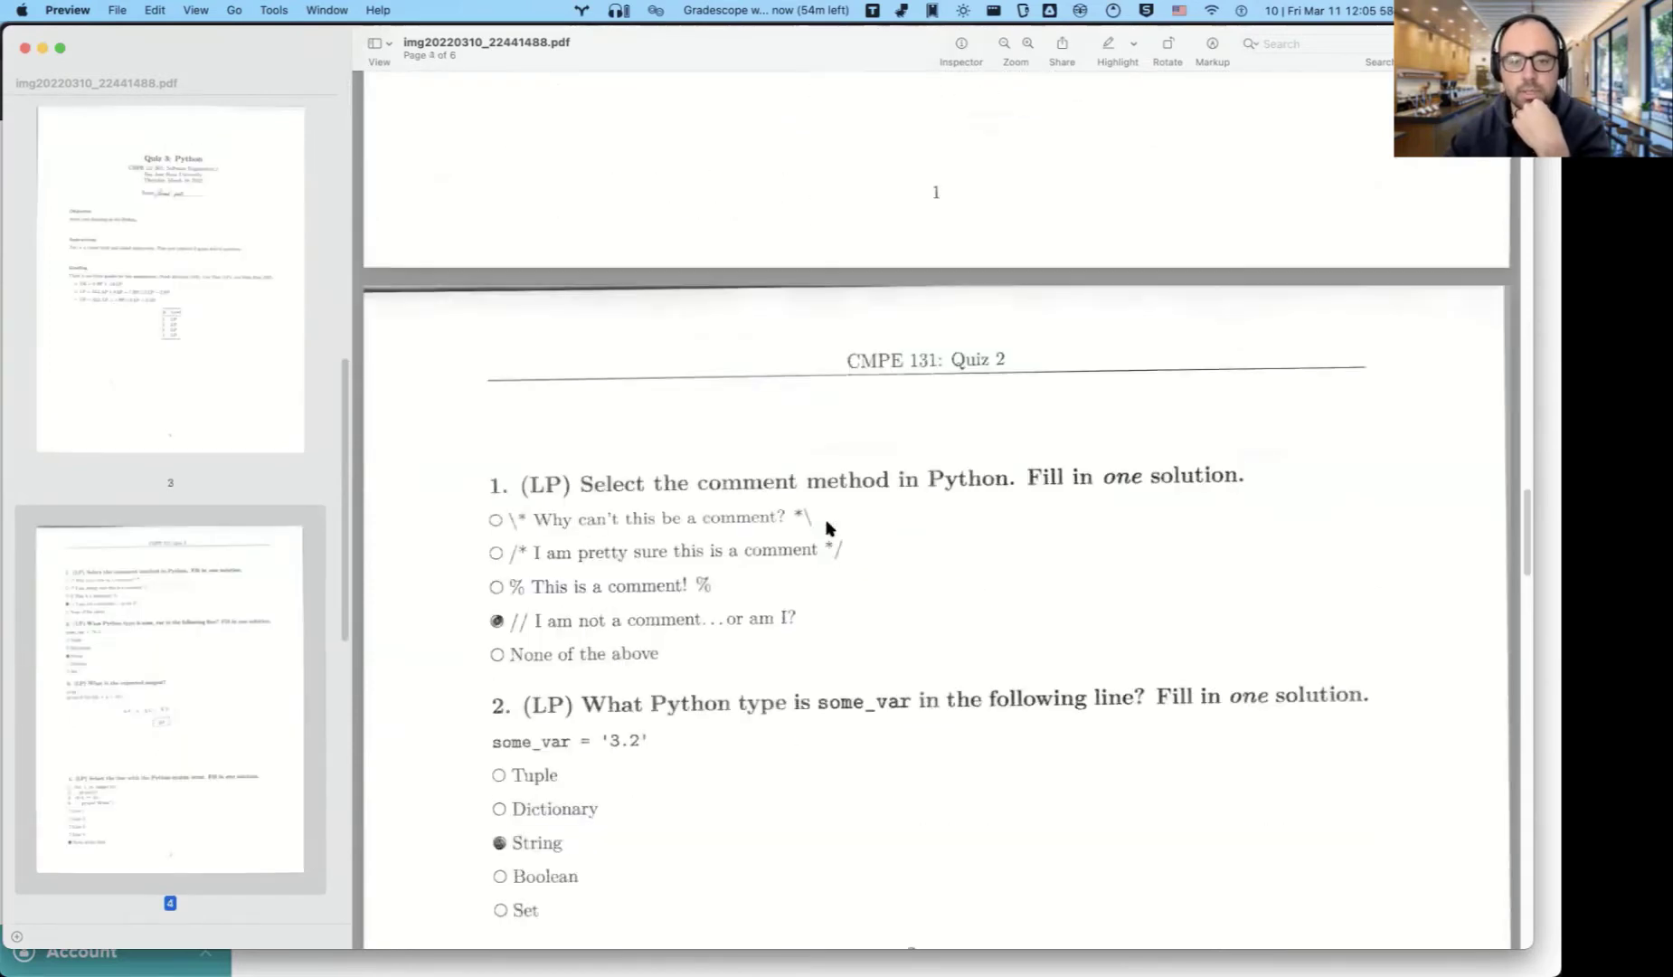
pyautogui.scroll(-5, 826, 525)
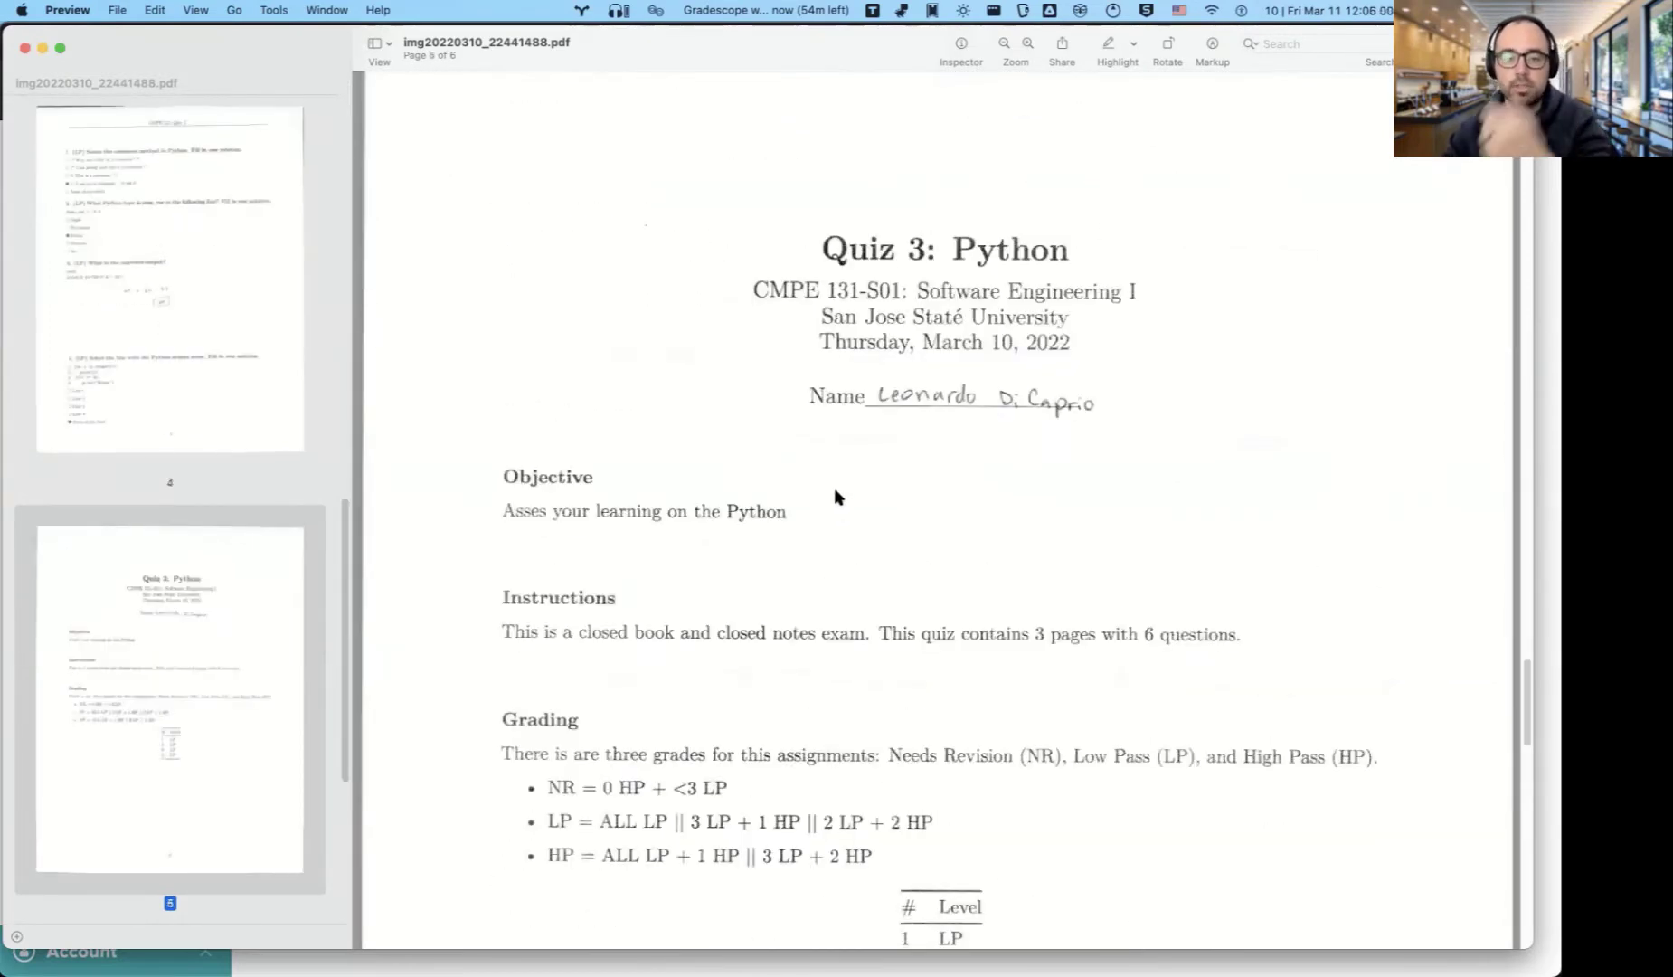
pyautogui.scroll(-5, 833, 492)
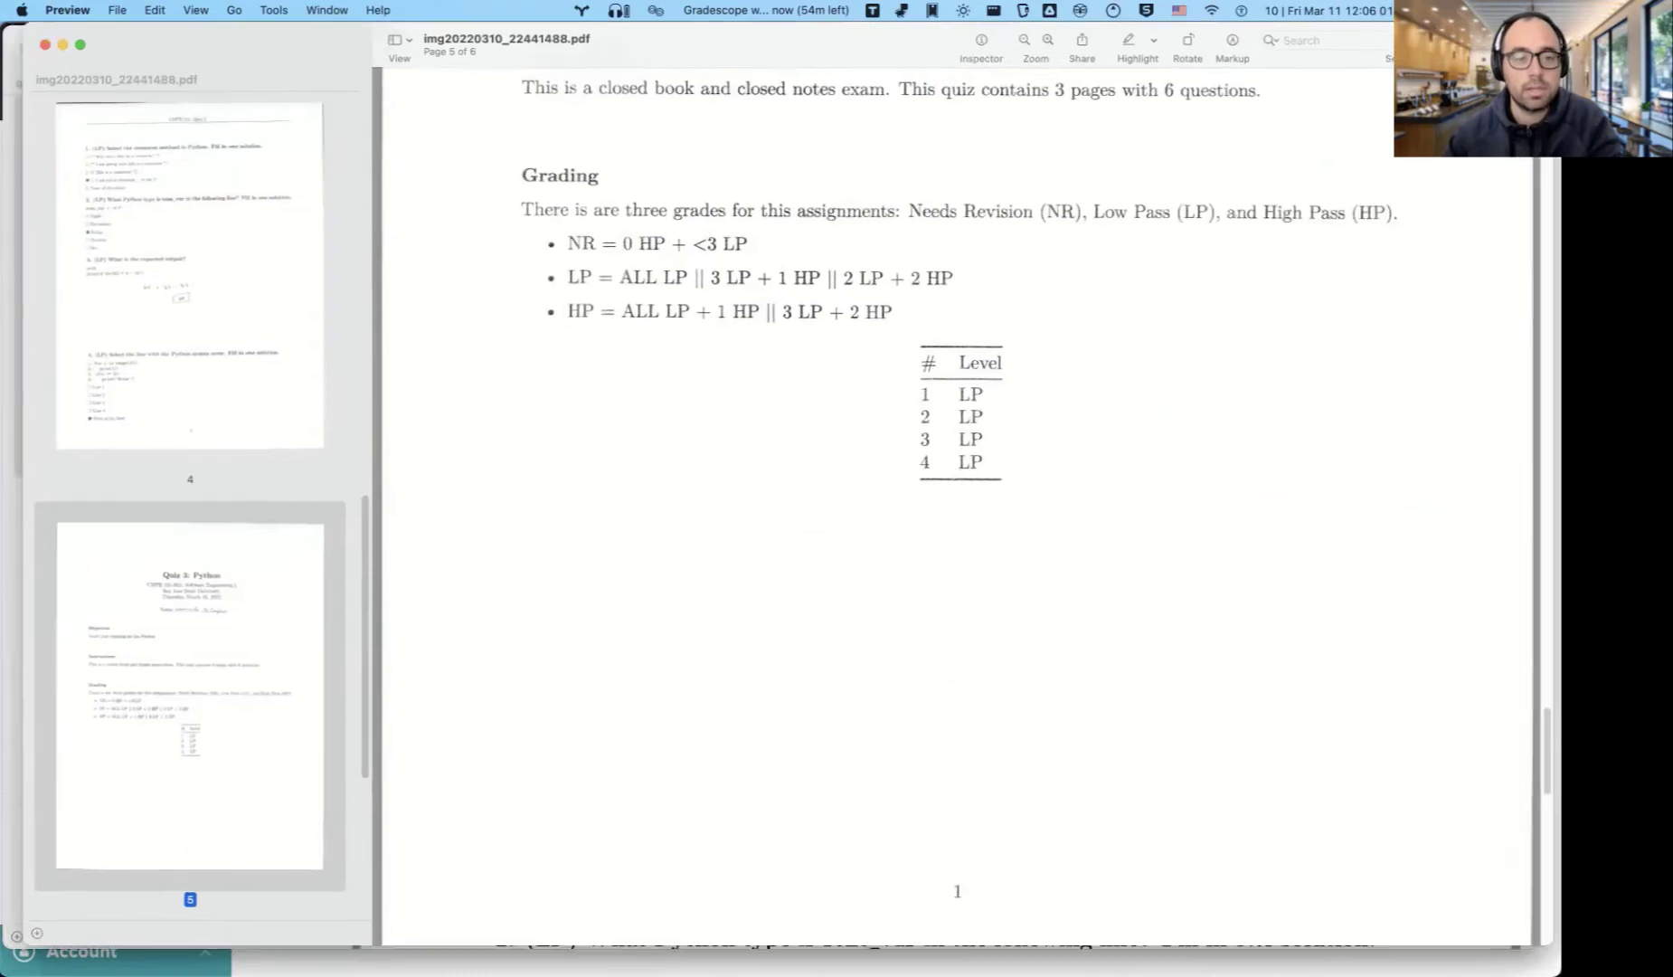
pyautogui.press('super+w')
pyautogui.click(365, 58)
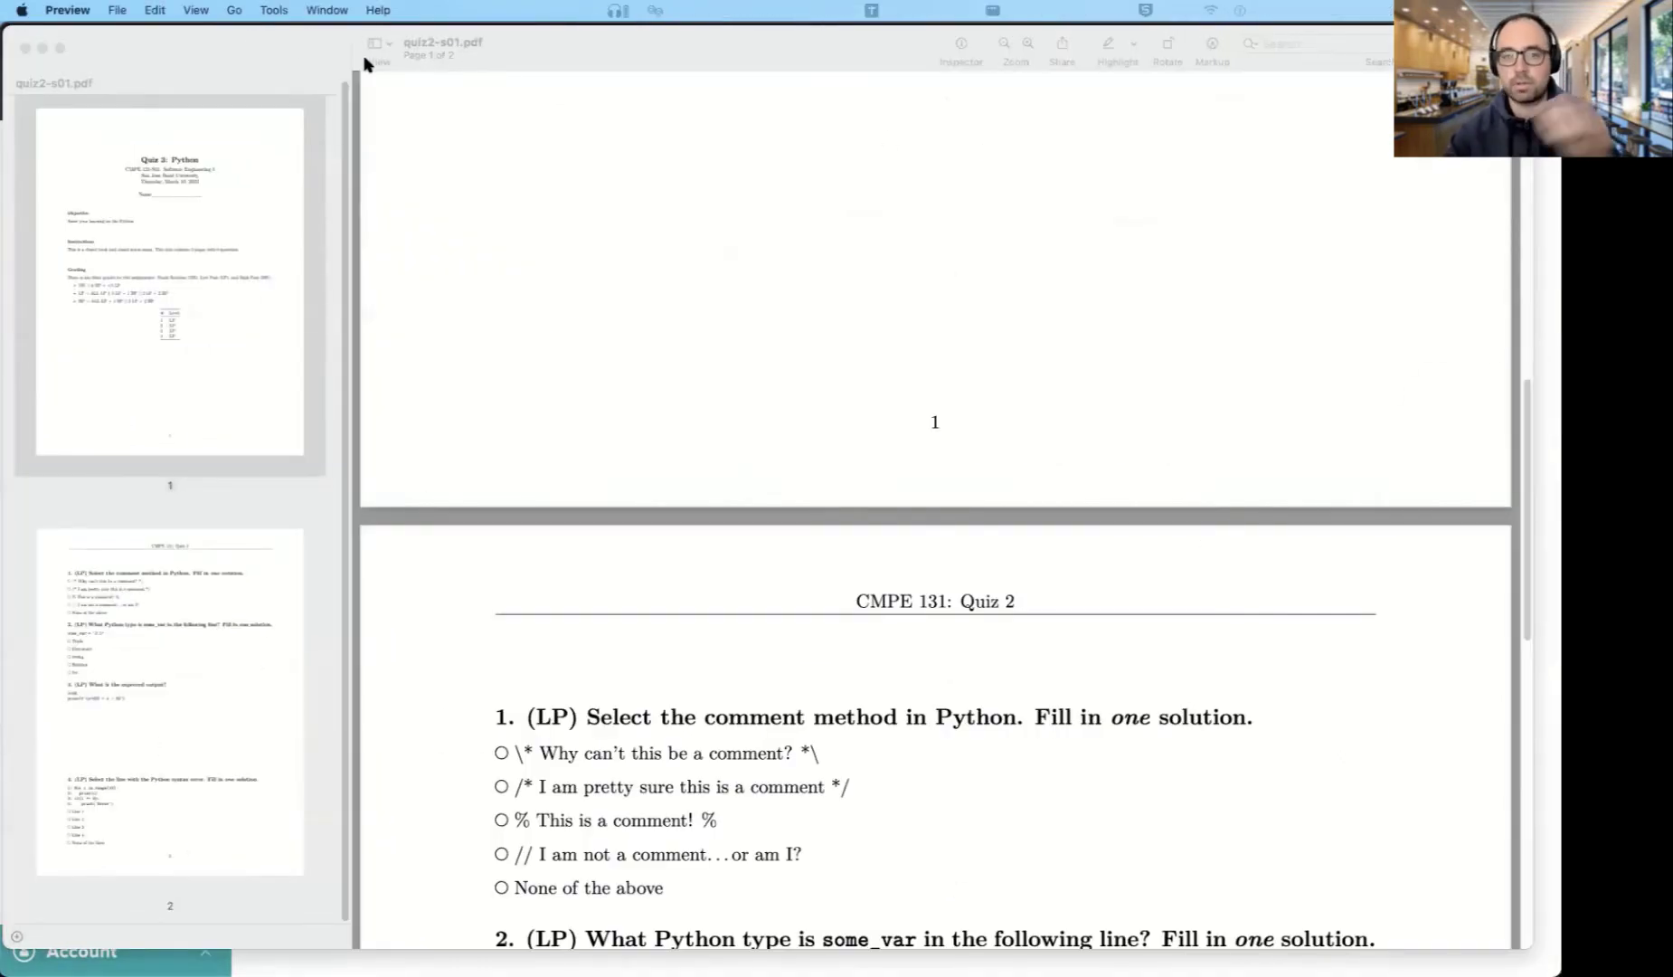
# Close the blank quiz PDF and start a new assignment from the course's Assignments list.
pyautogui.press('super+w')
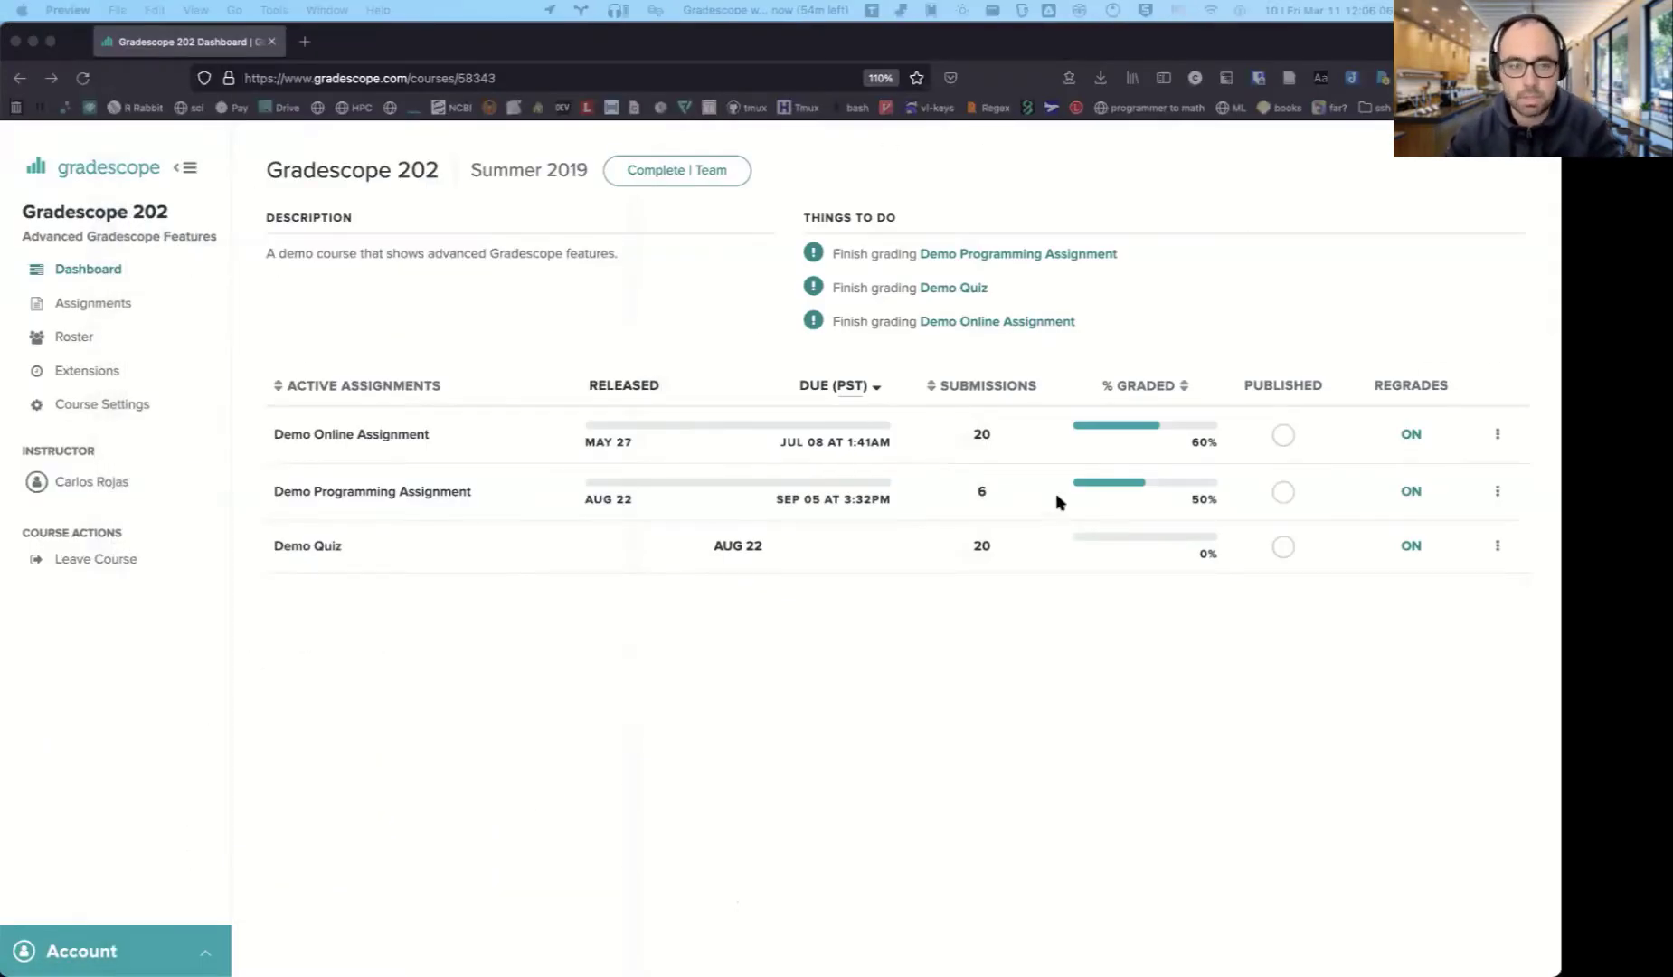
pyautogui.click(64, 302)
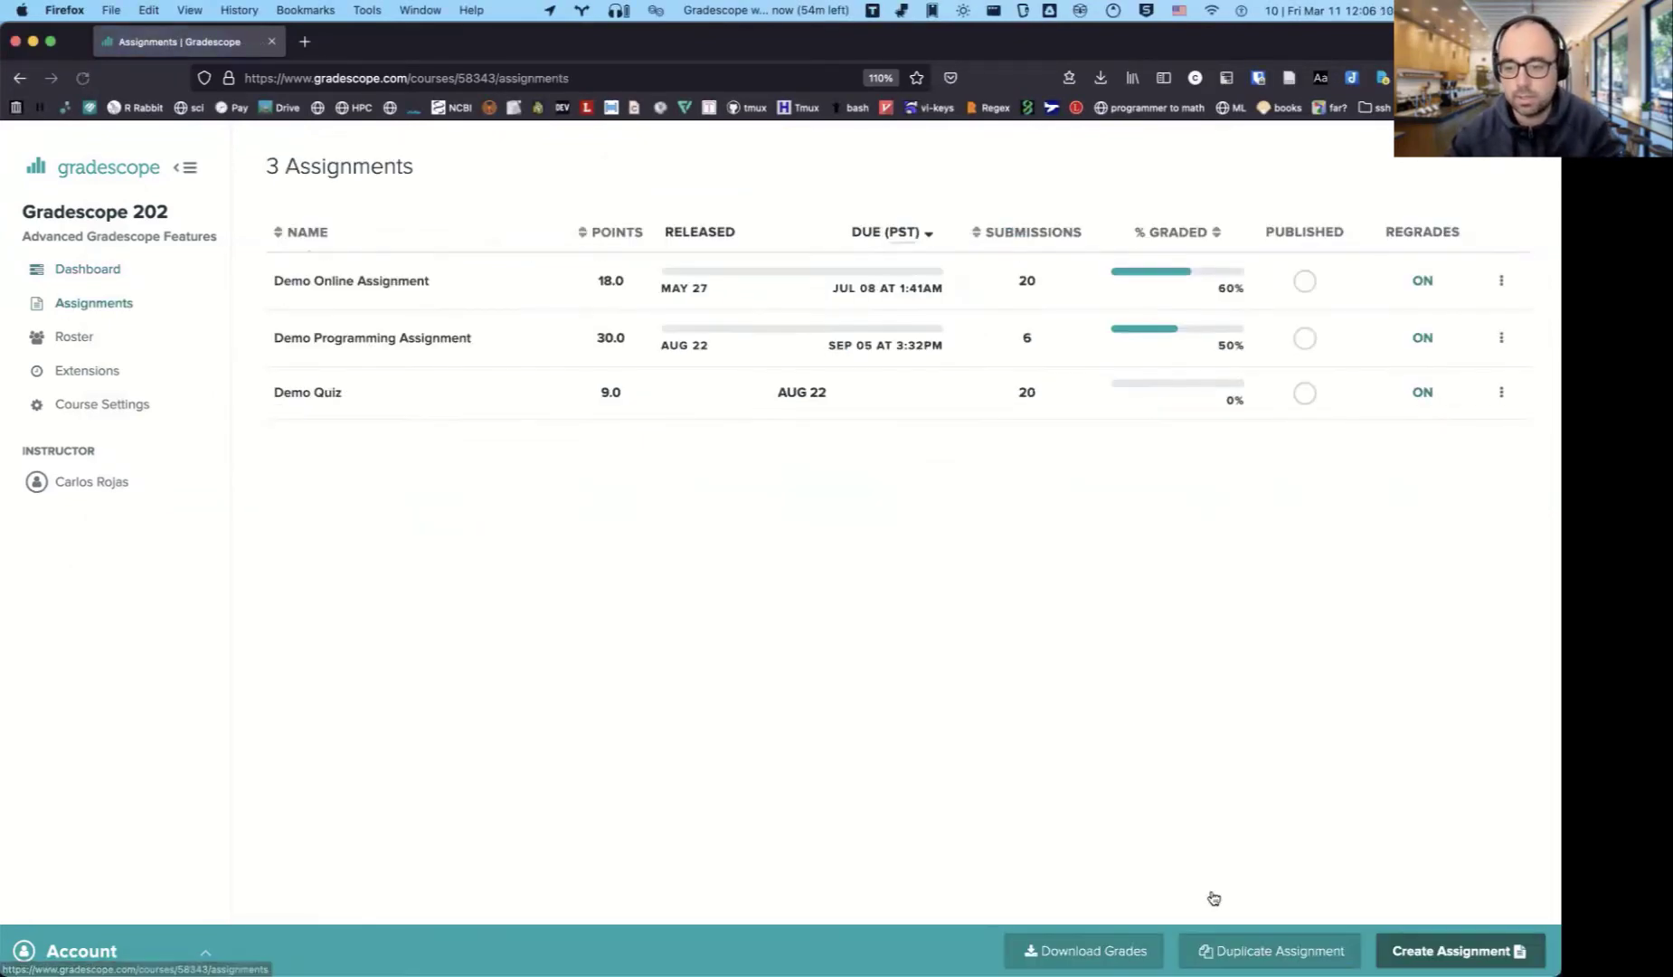
pyautogui.click(1471, 943)
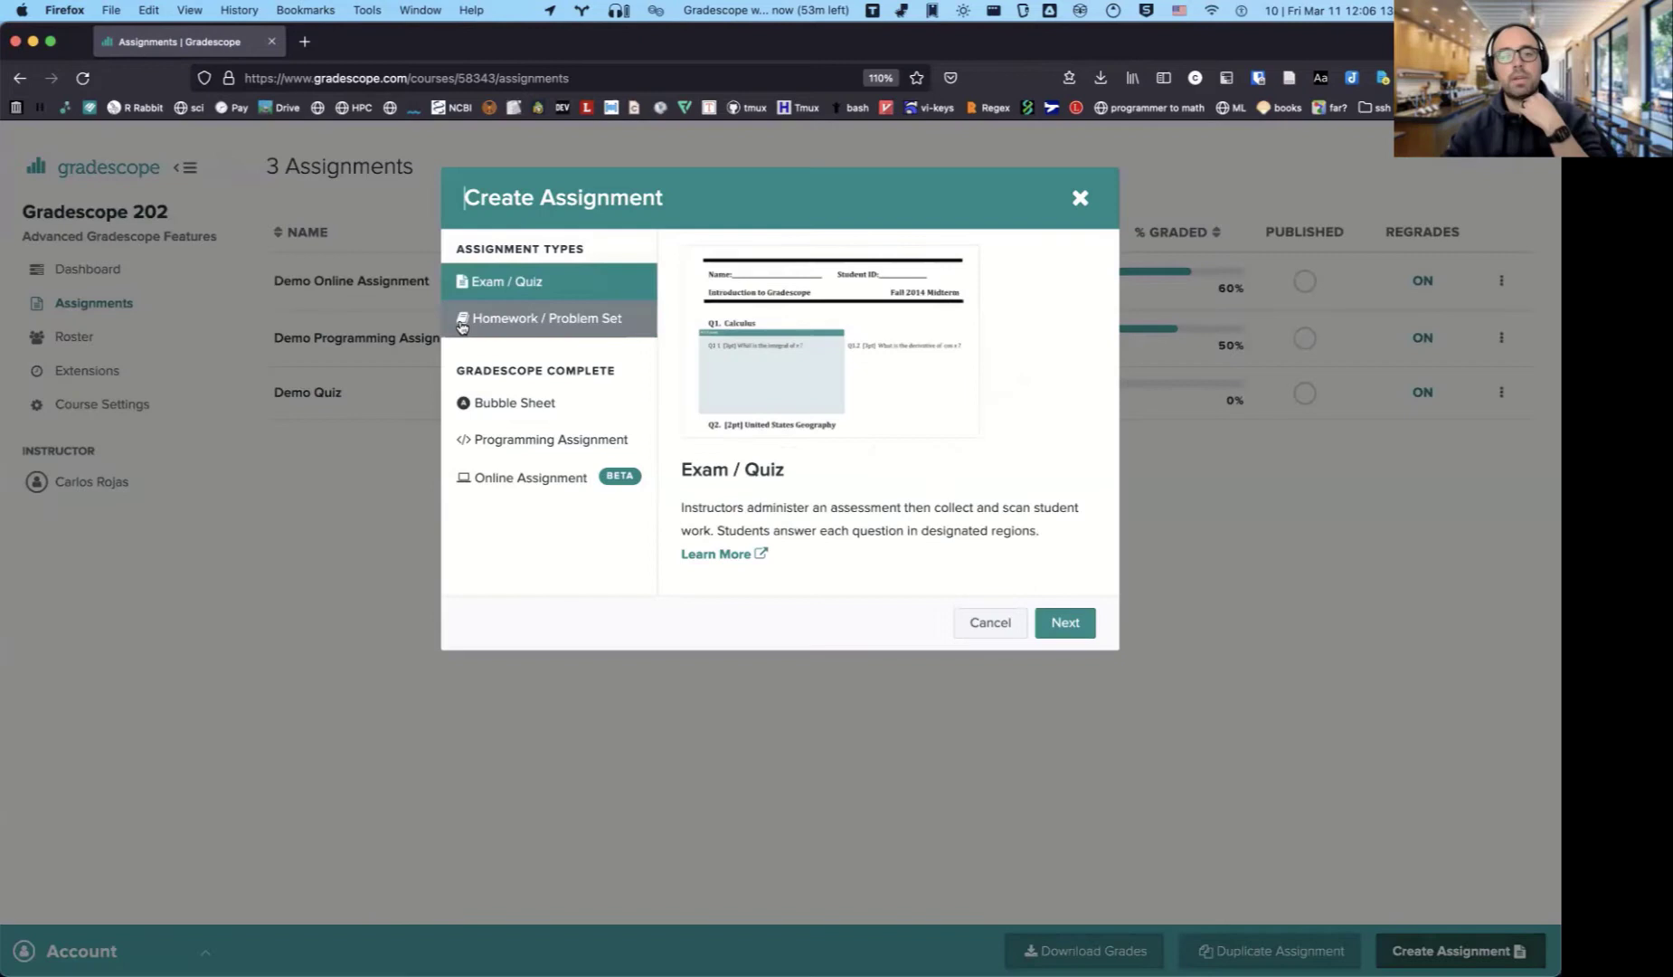
# Compare the Homework / Problem Set, Programming and Online Assignment types, ending on Exam / Quiz.
pyautogui.click(463, 321)
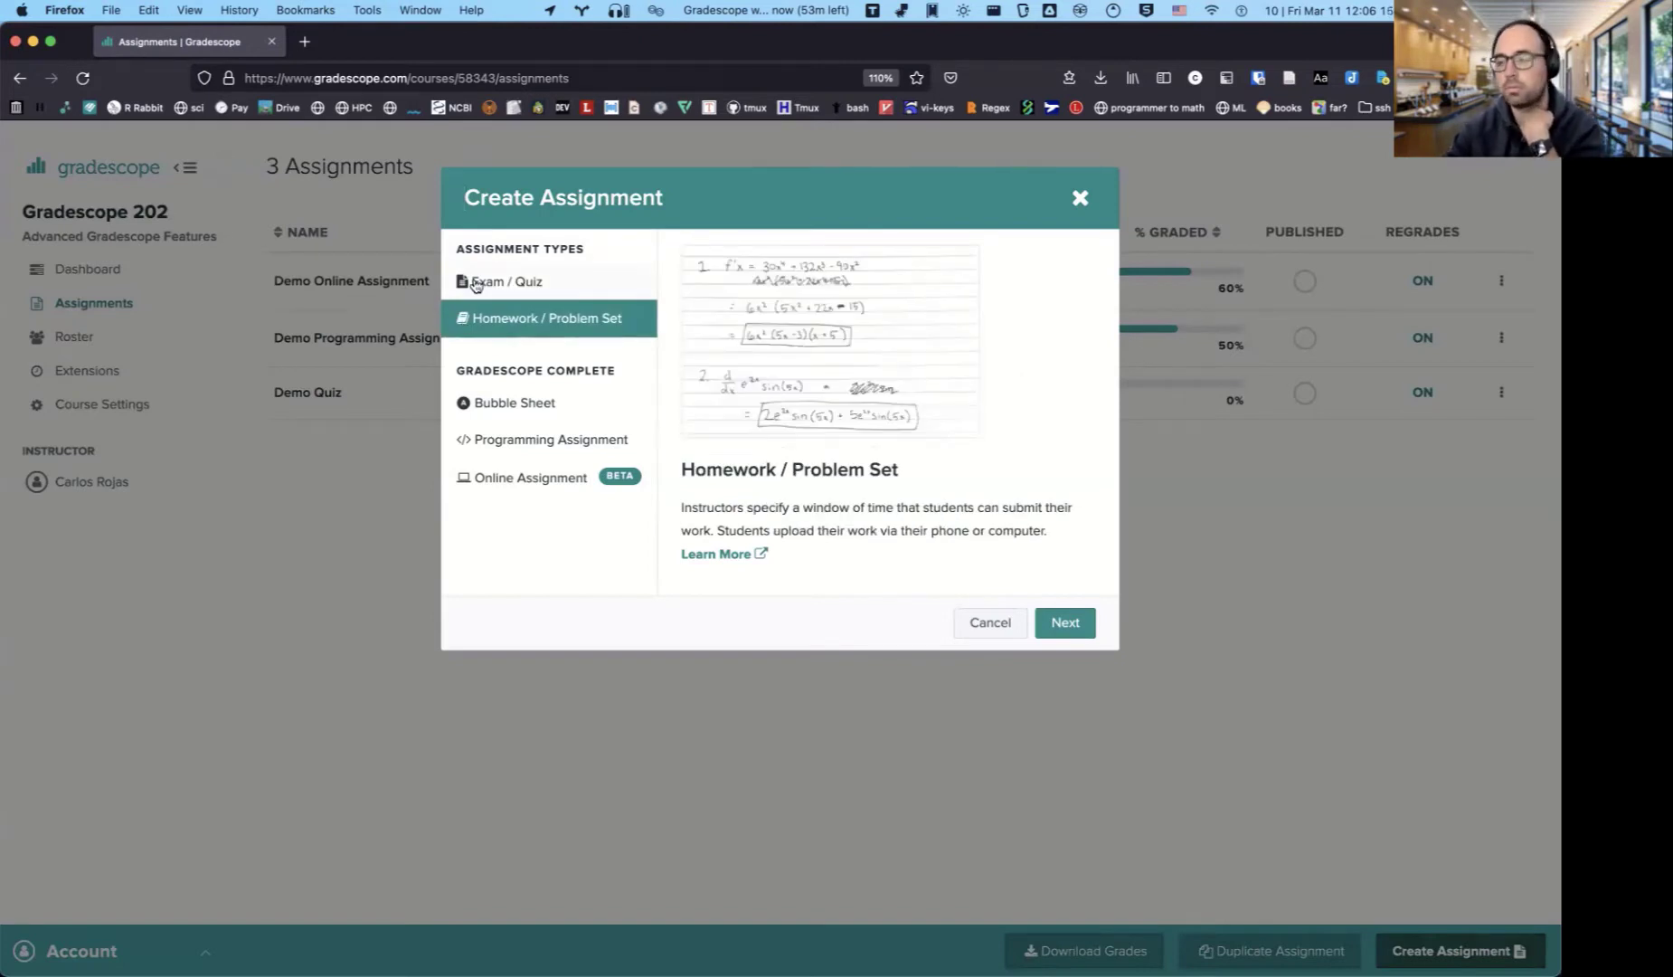
pyautogui.click(476, 286)
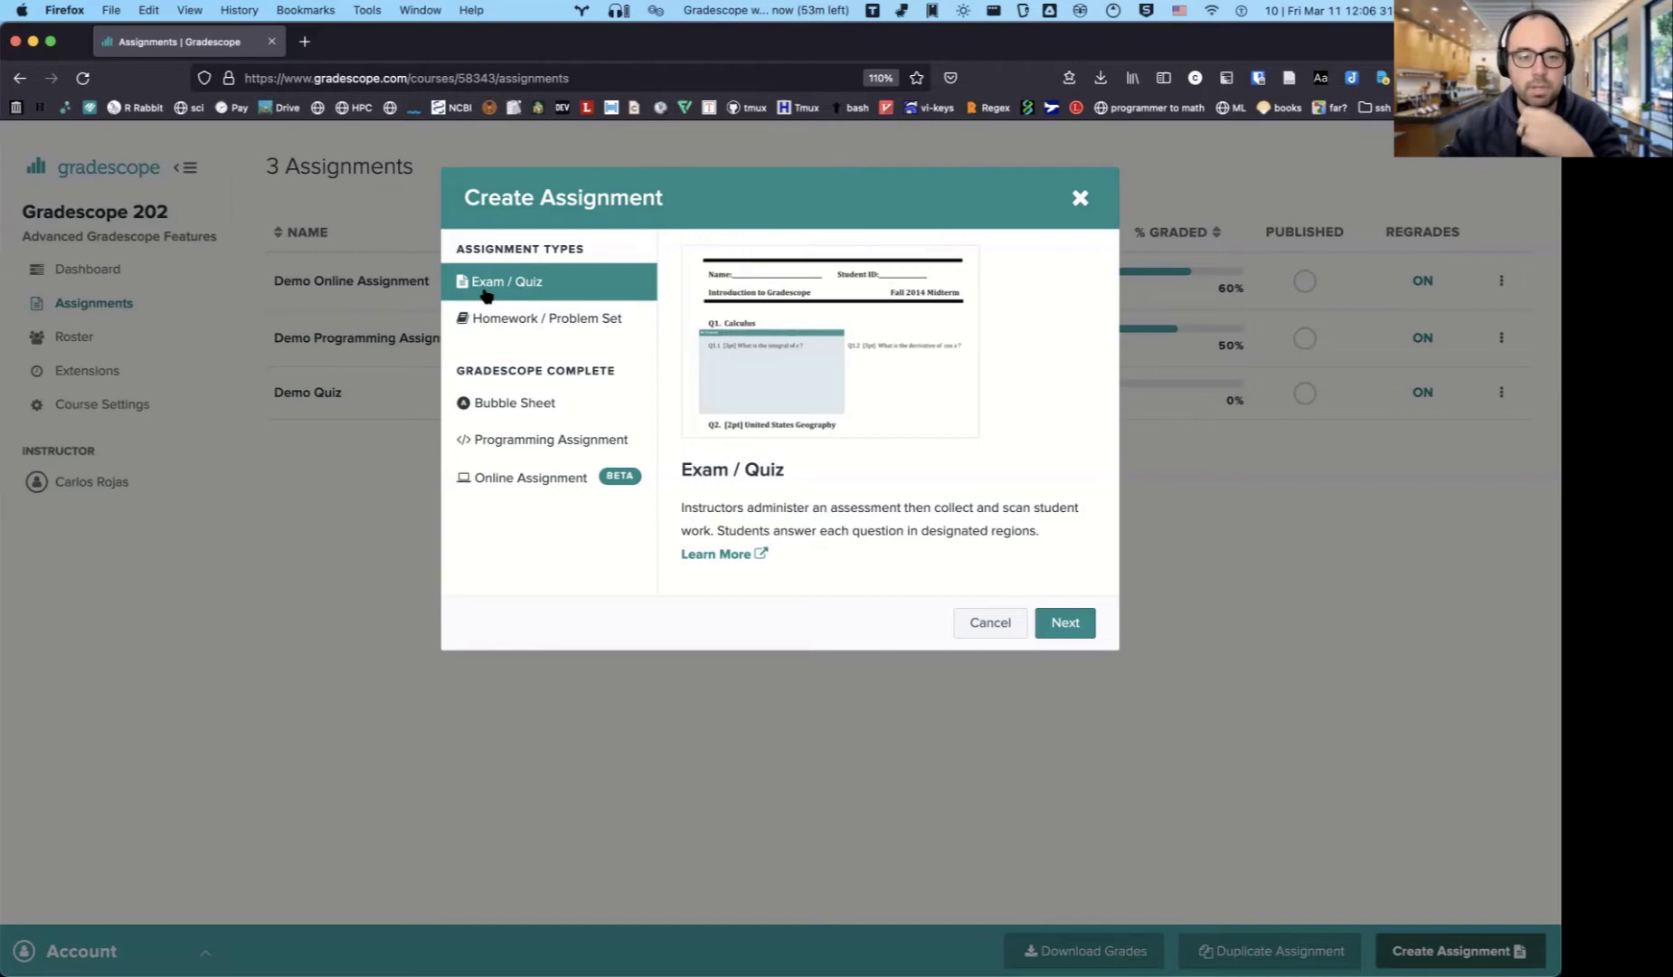
pyautogui.click(487, 318)
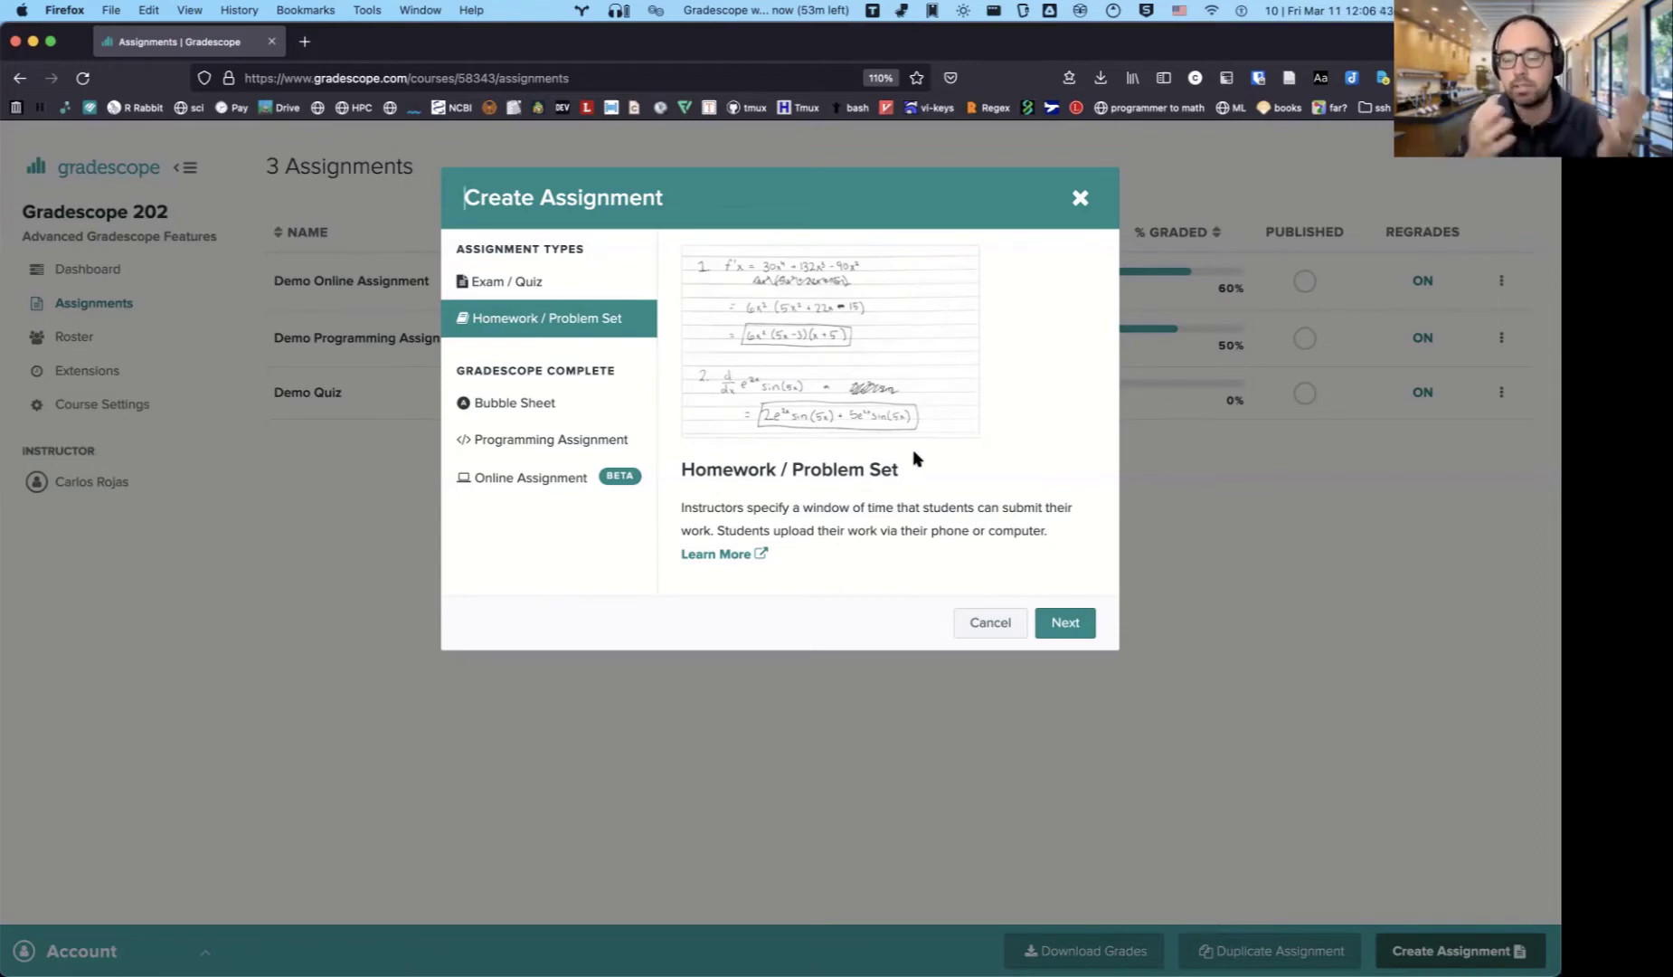
pyautogui.click(559, 454)
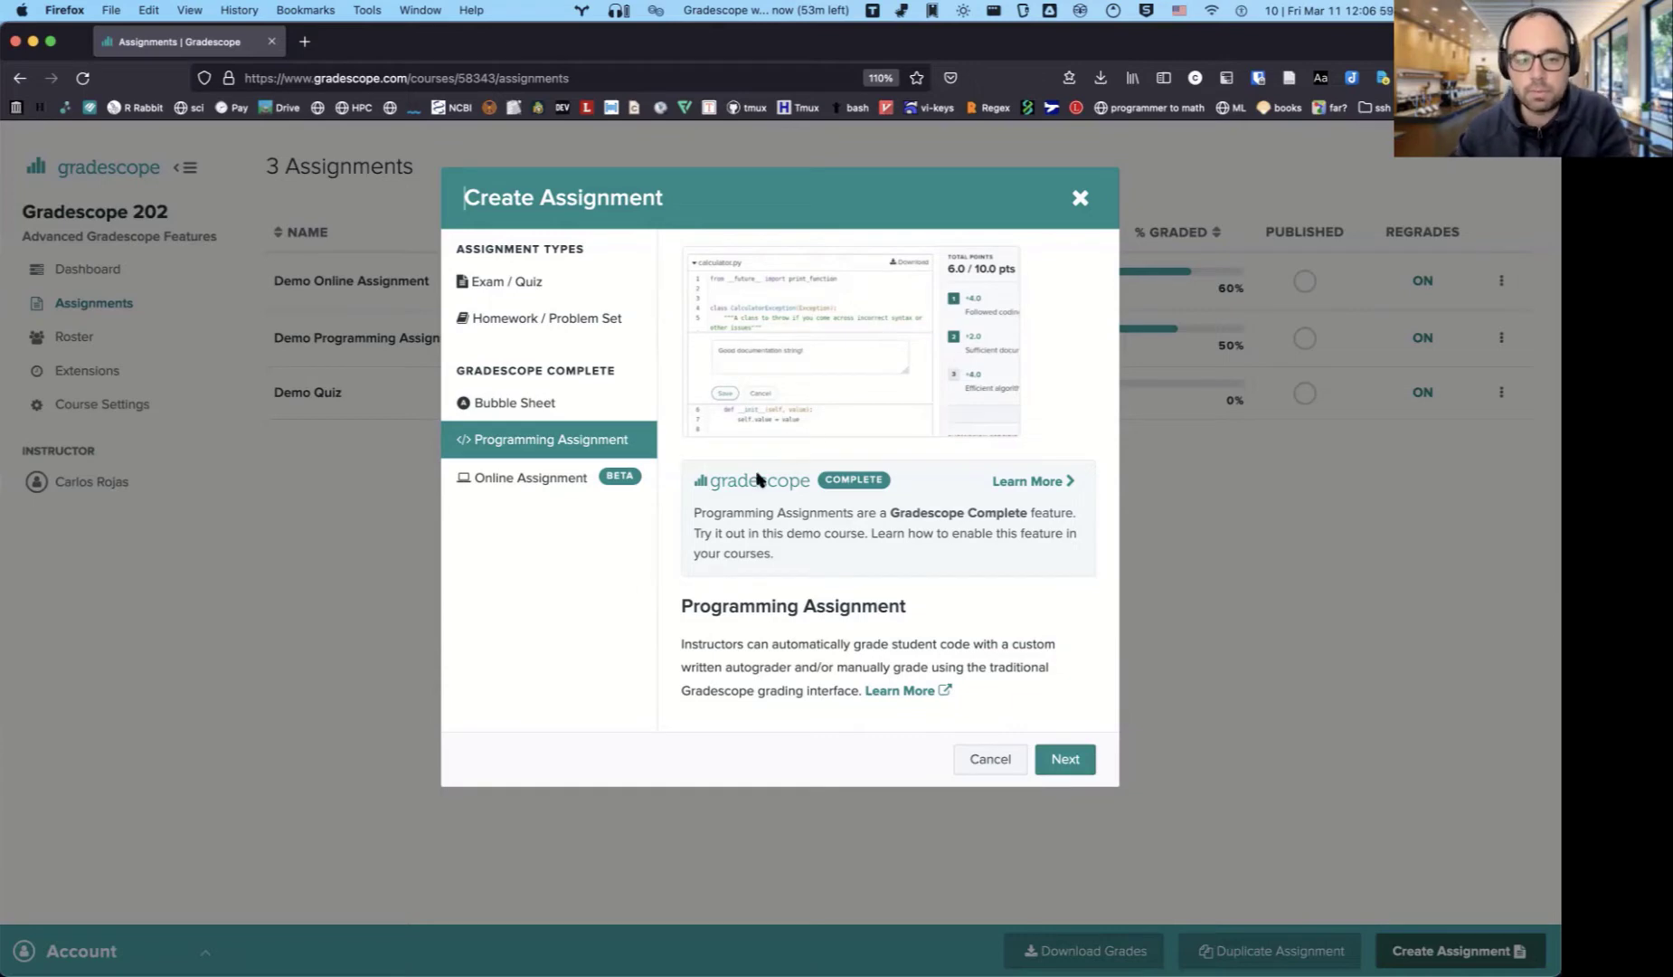
pyautogui.click(559, 479)
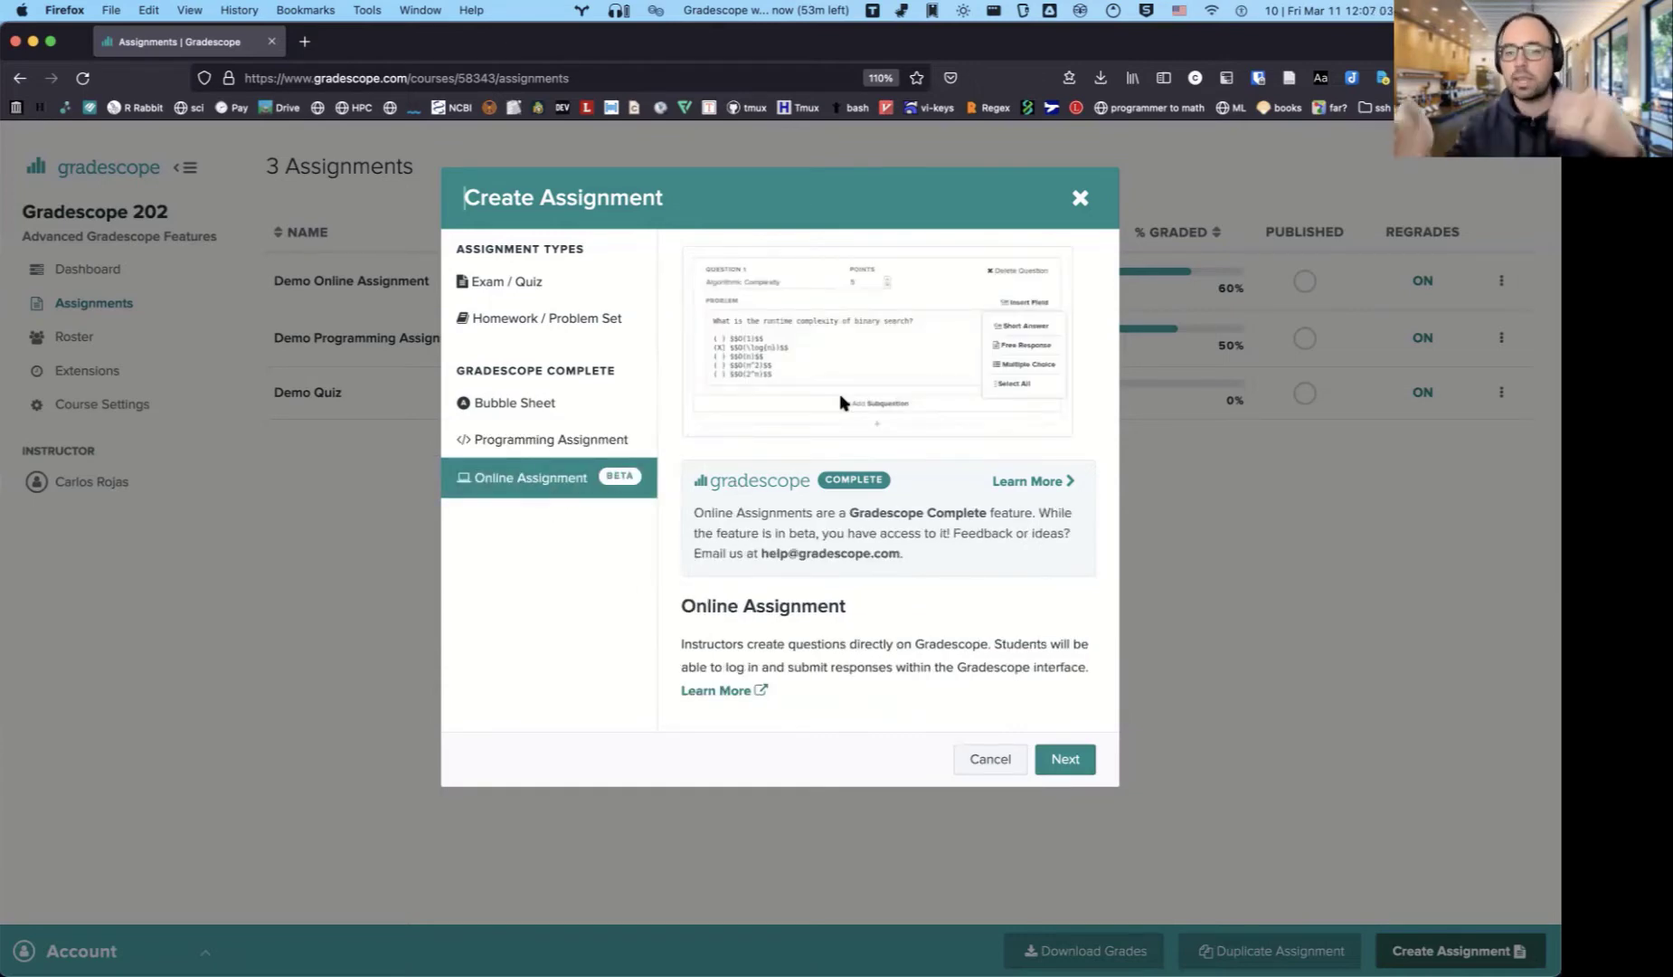
pyautogui.press('Down')
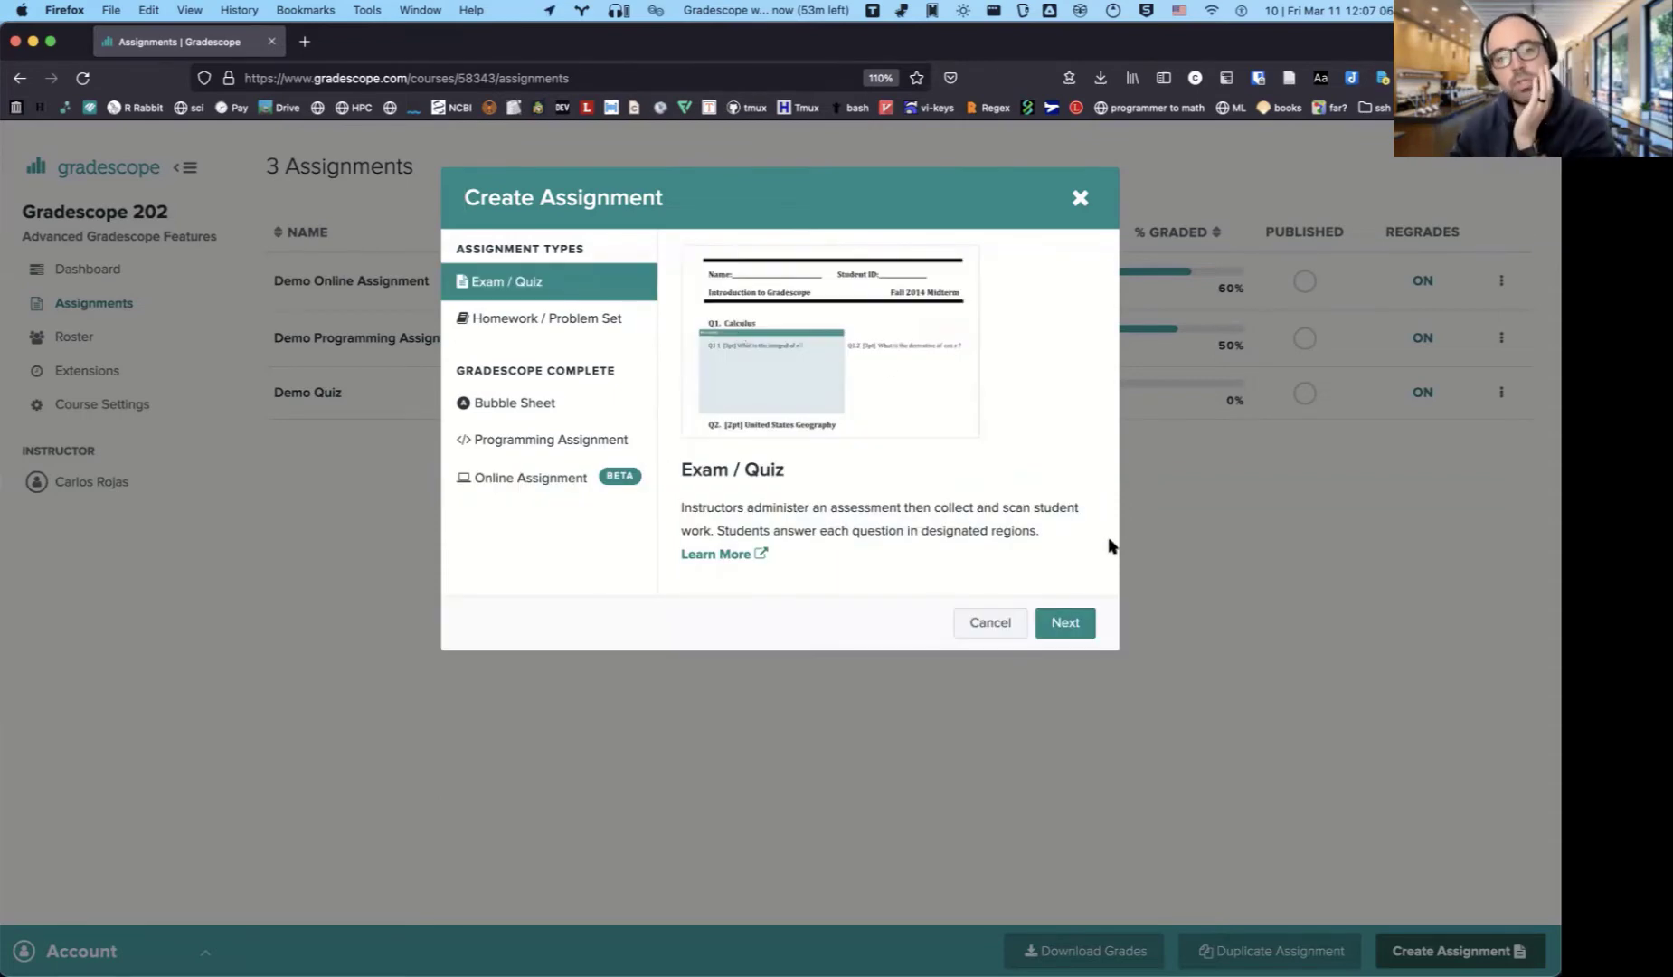
# Name the assignment 'Quiz' and choose quiz2-s01.pdf as its template.
pyautogui.click(1065, 623)
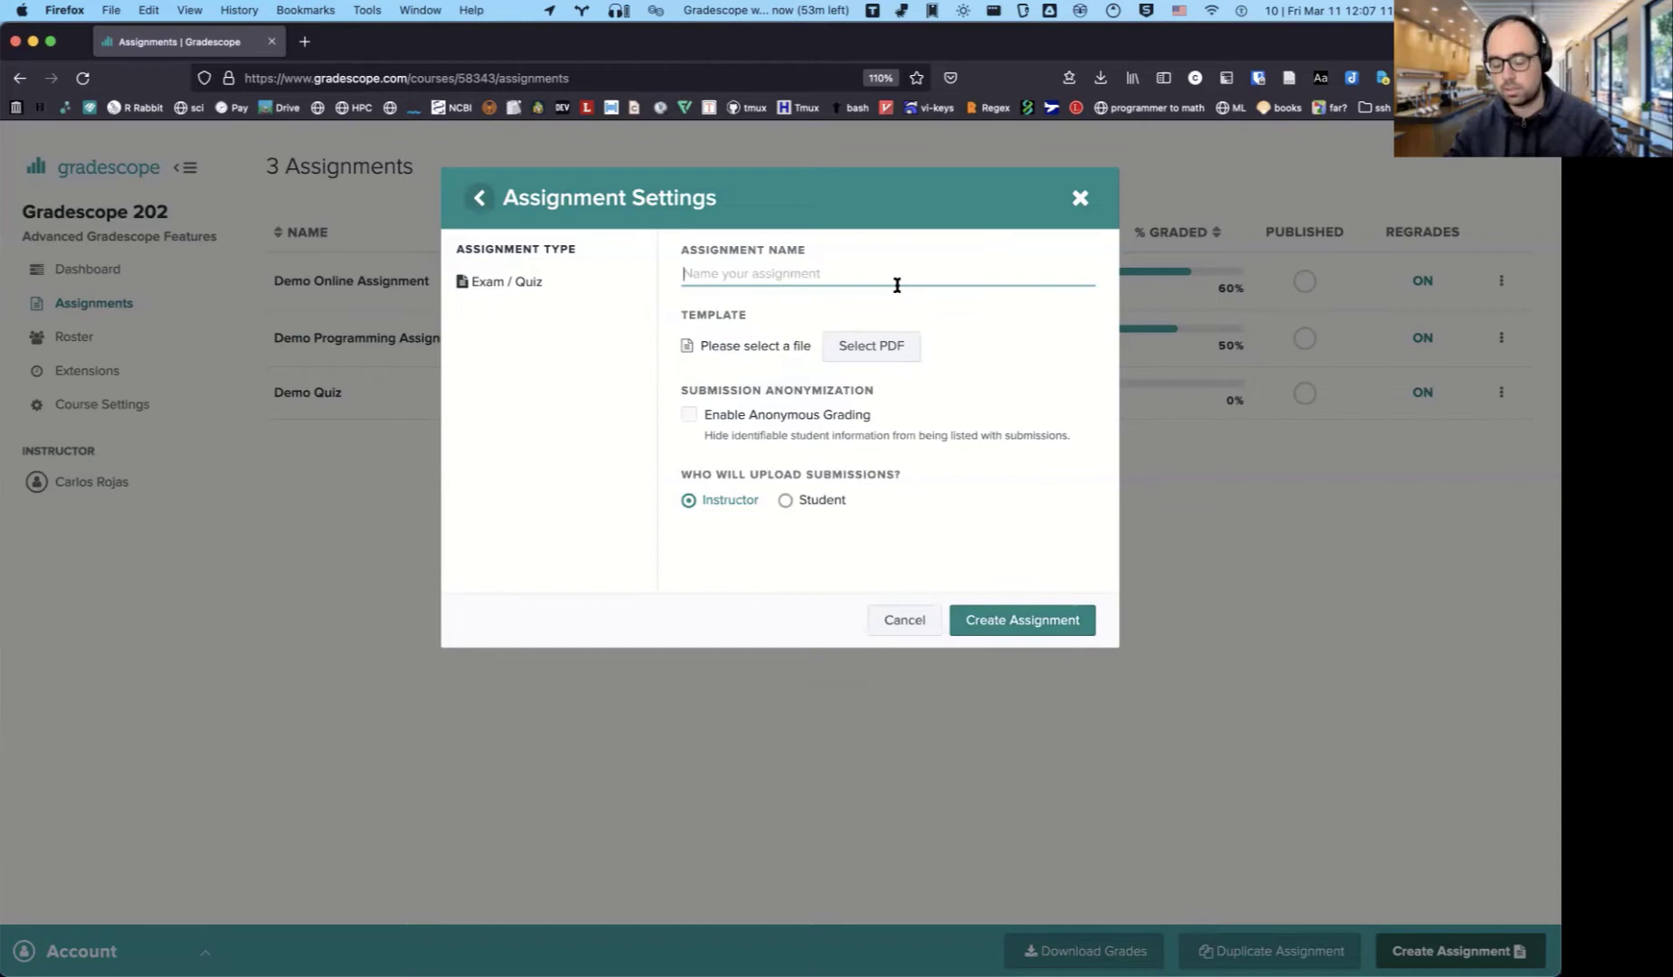
pyautogui.write('Quiz')
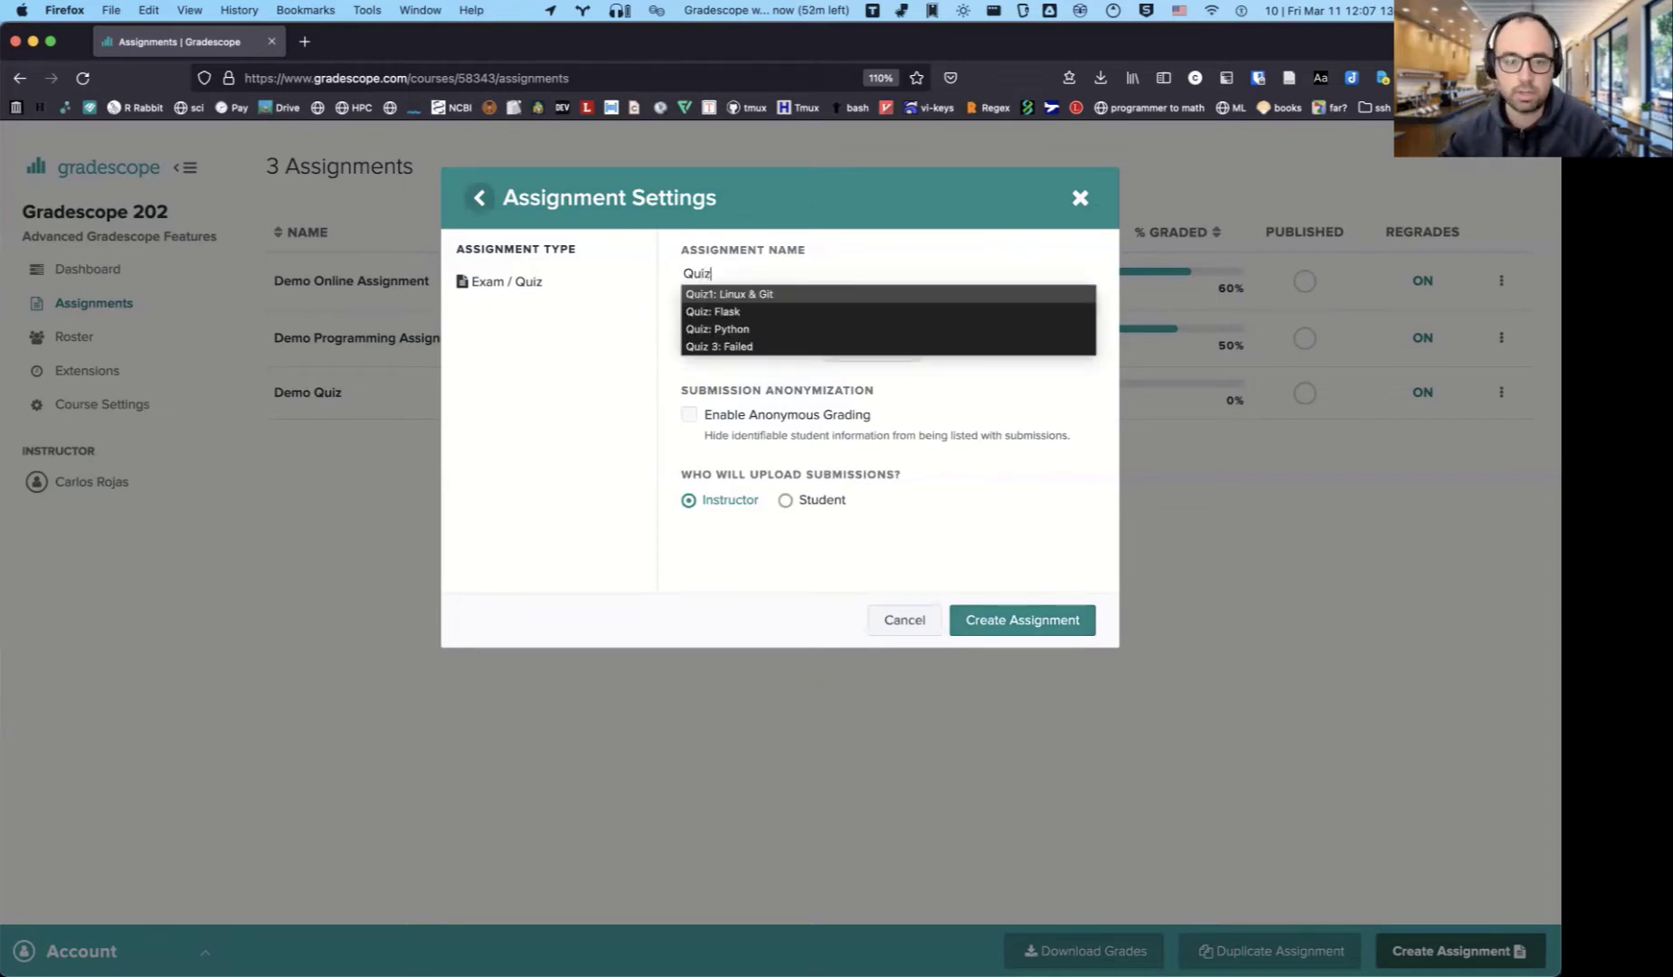
pyautogui.click(651, 452)
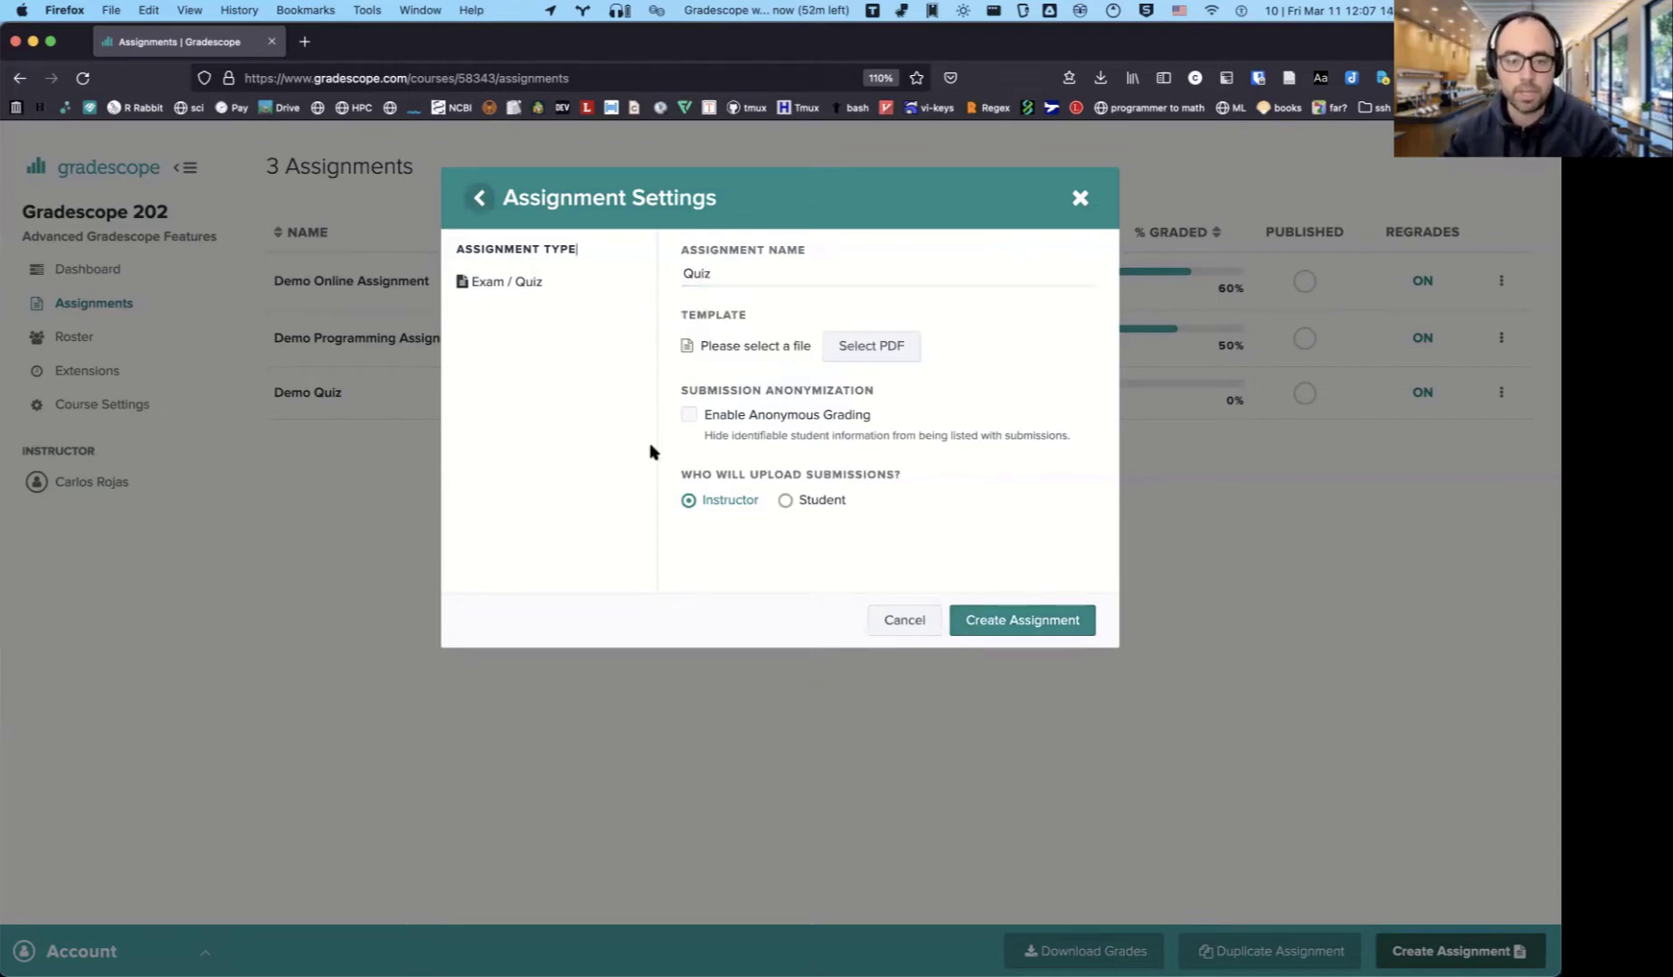
pyautogui.click(838, 355)
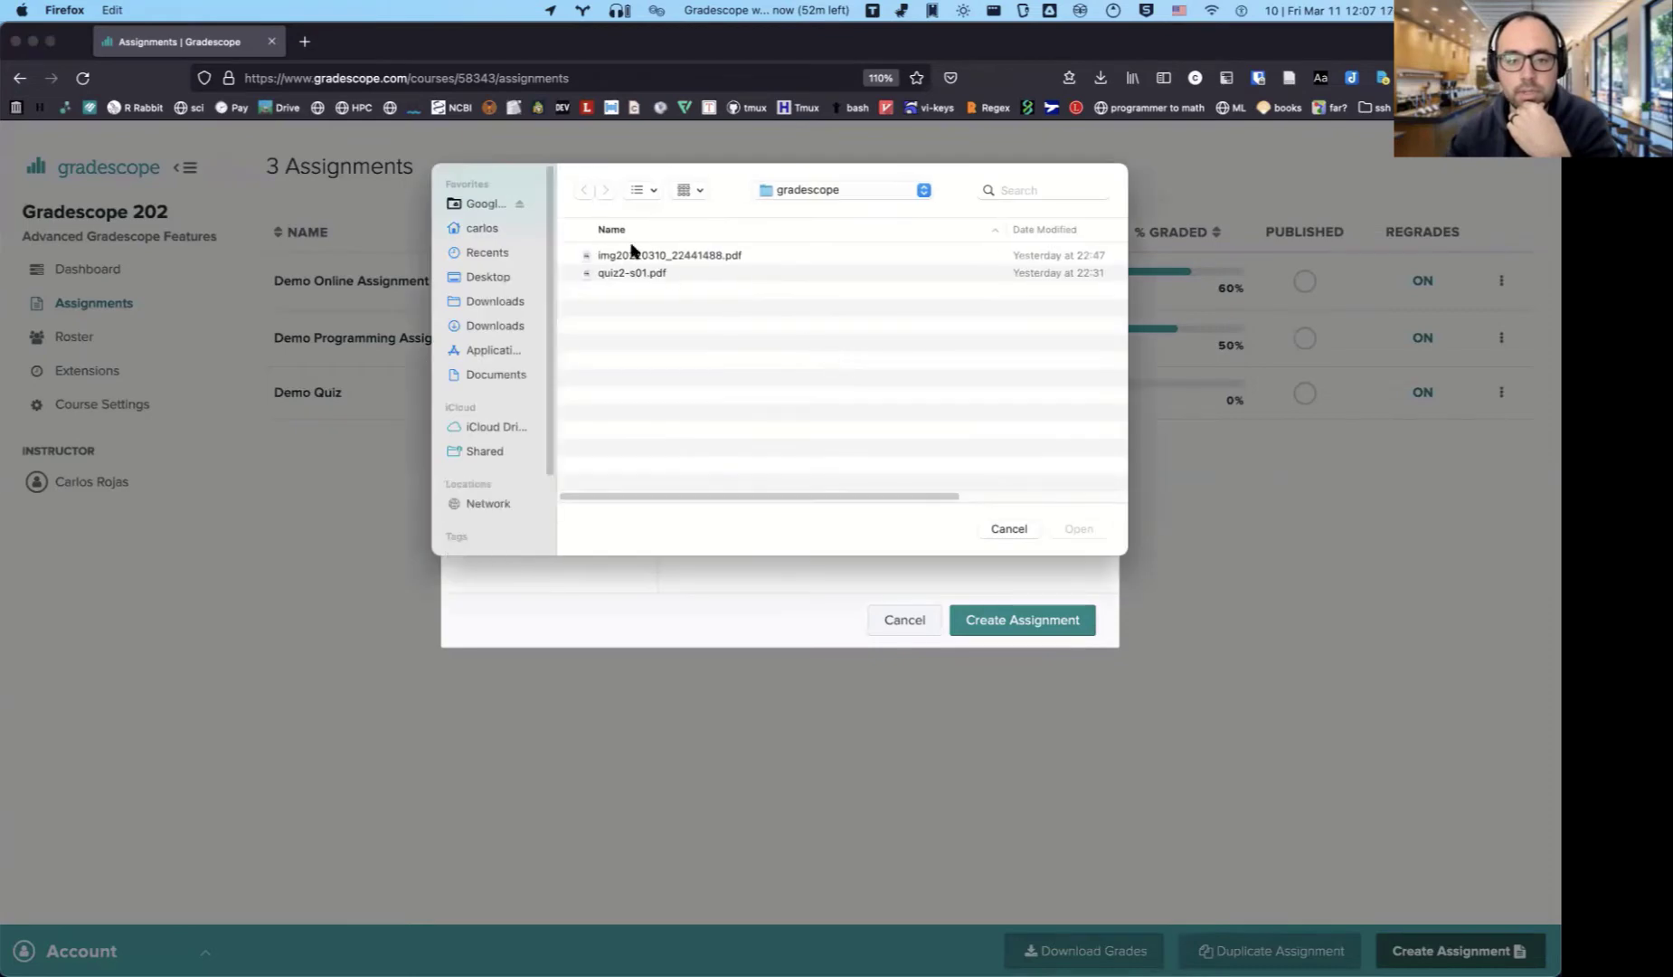
pyautogui.doubleClick(624, 272)
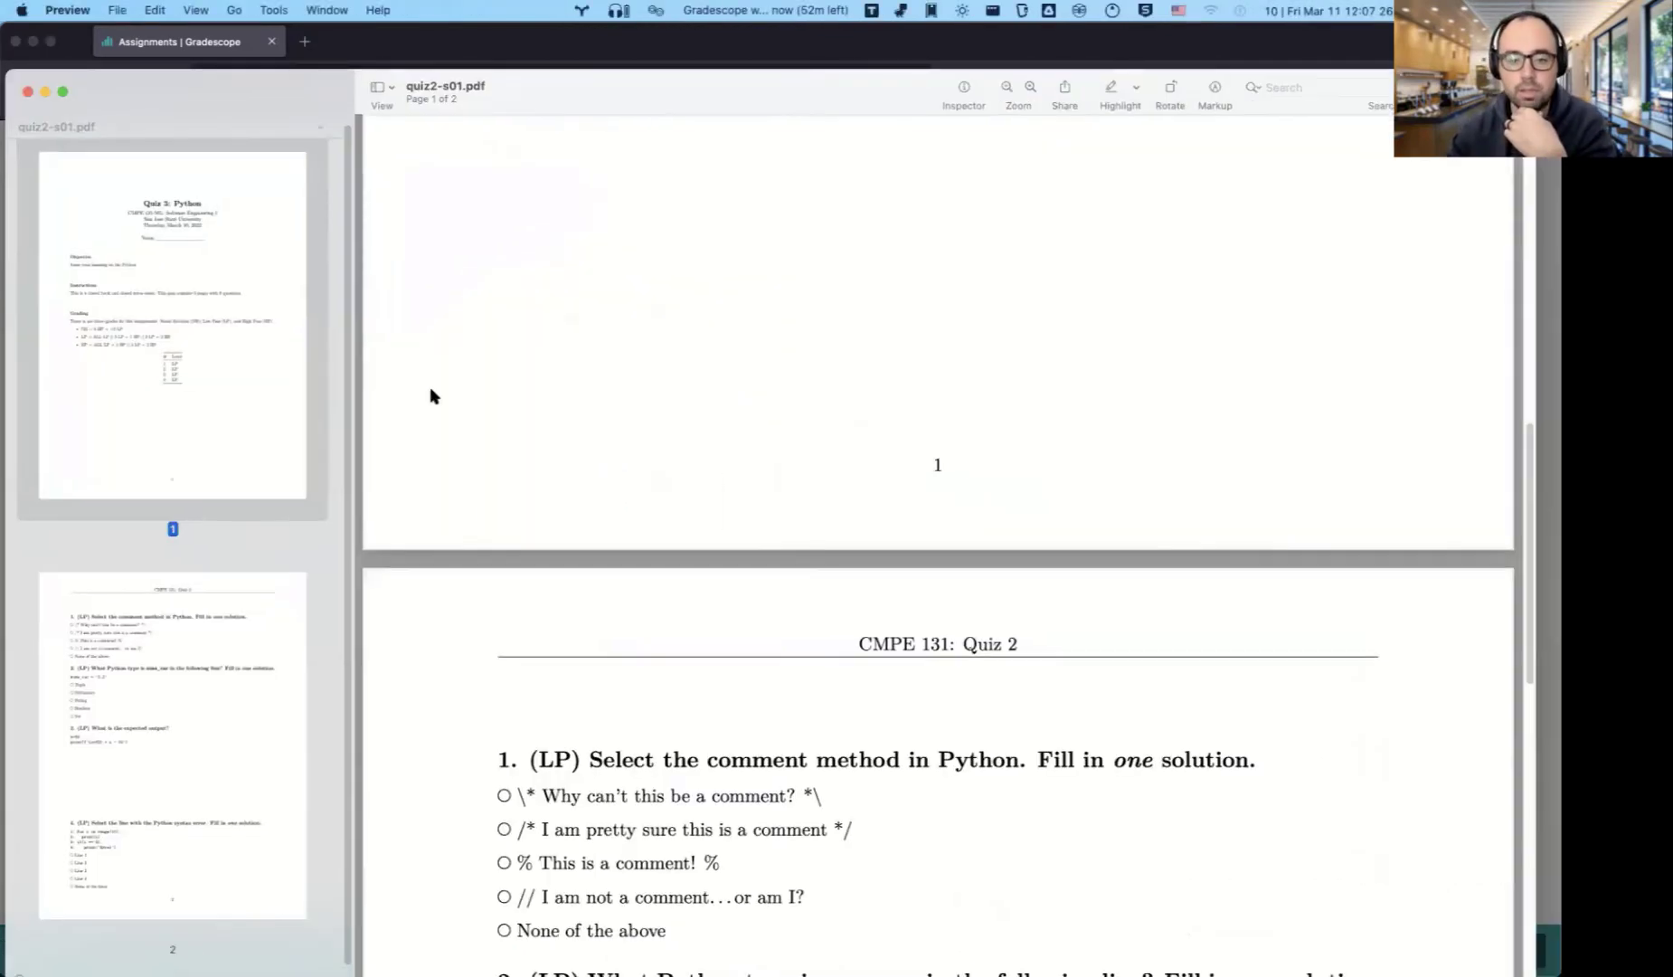
pyautogui.scroll(-10, 447, 407)
pyautogui.click(317, 216)
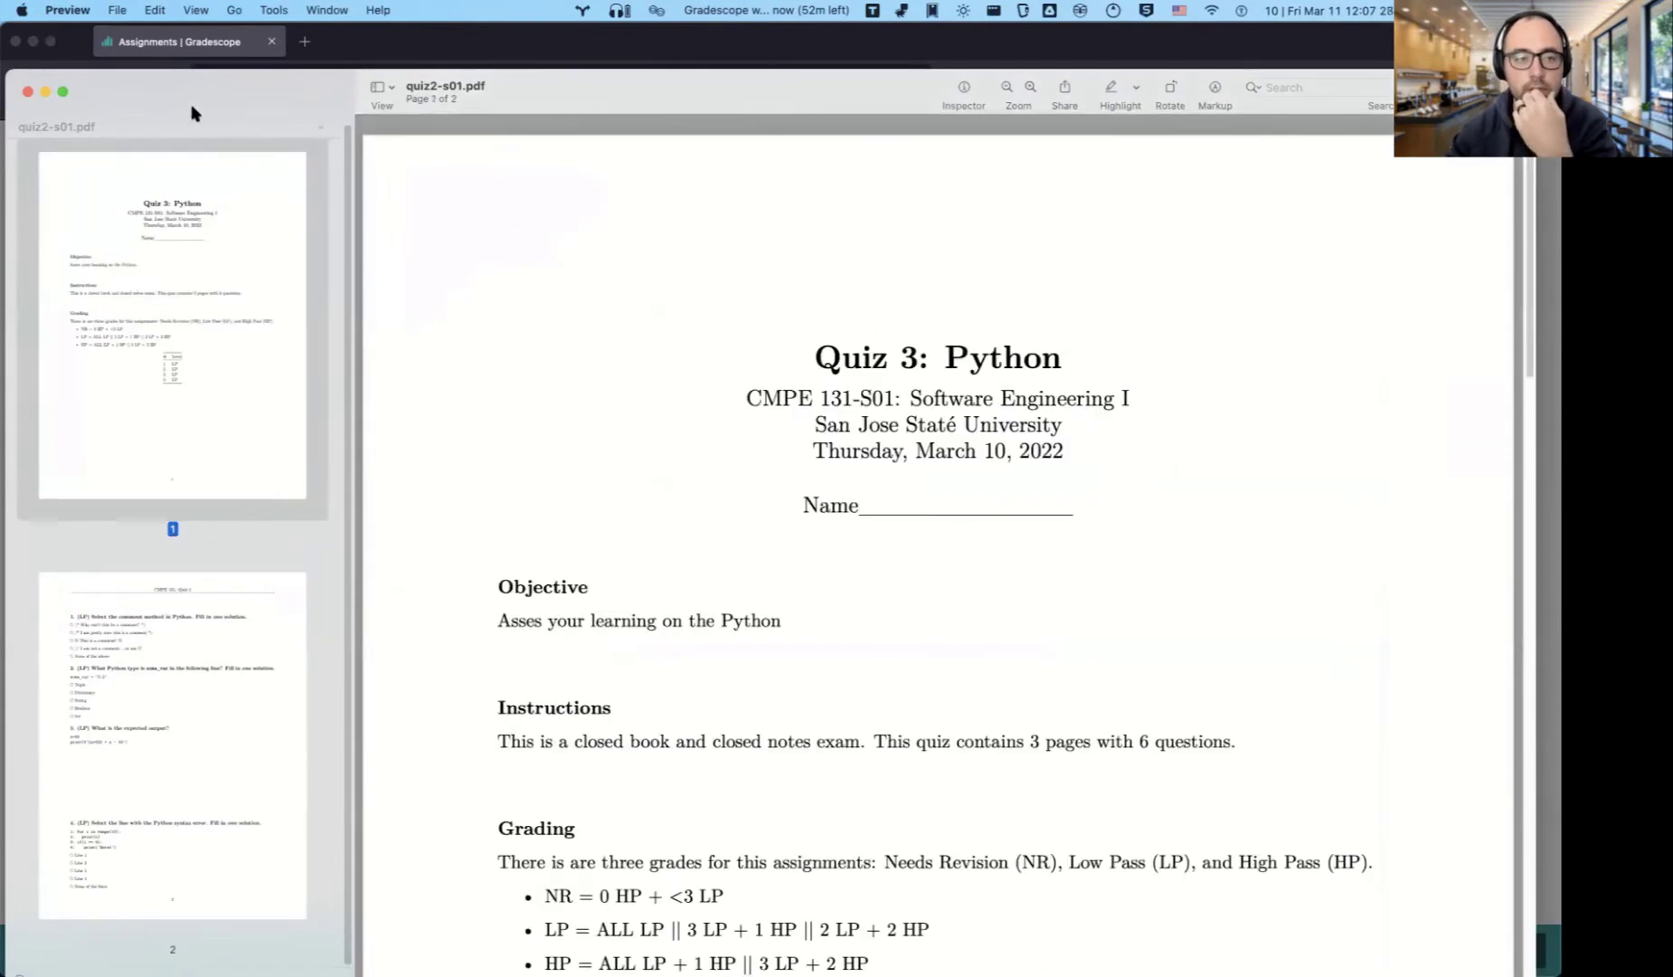
pyautogui.press('super+w')
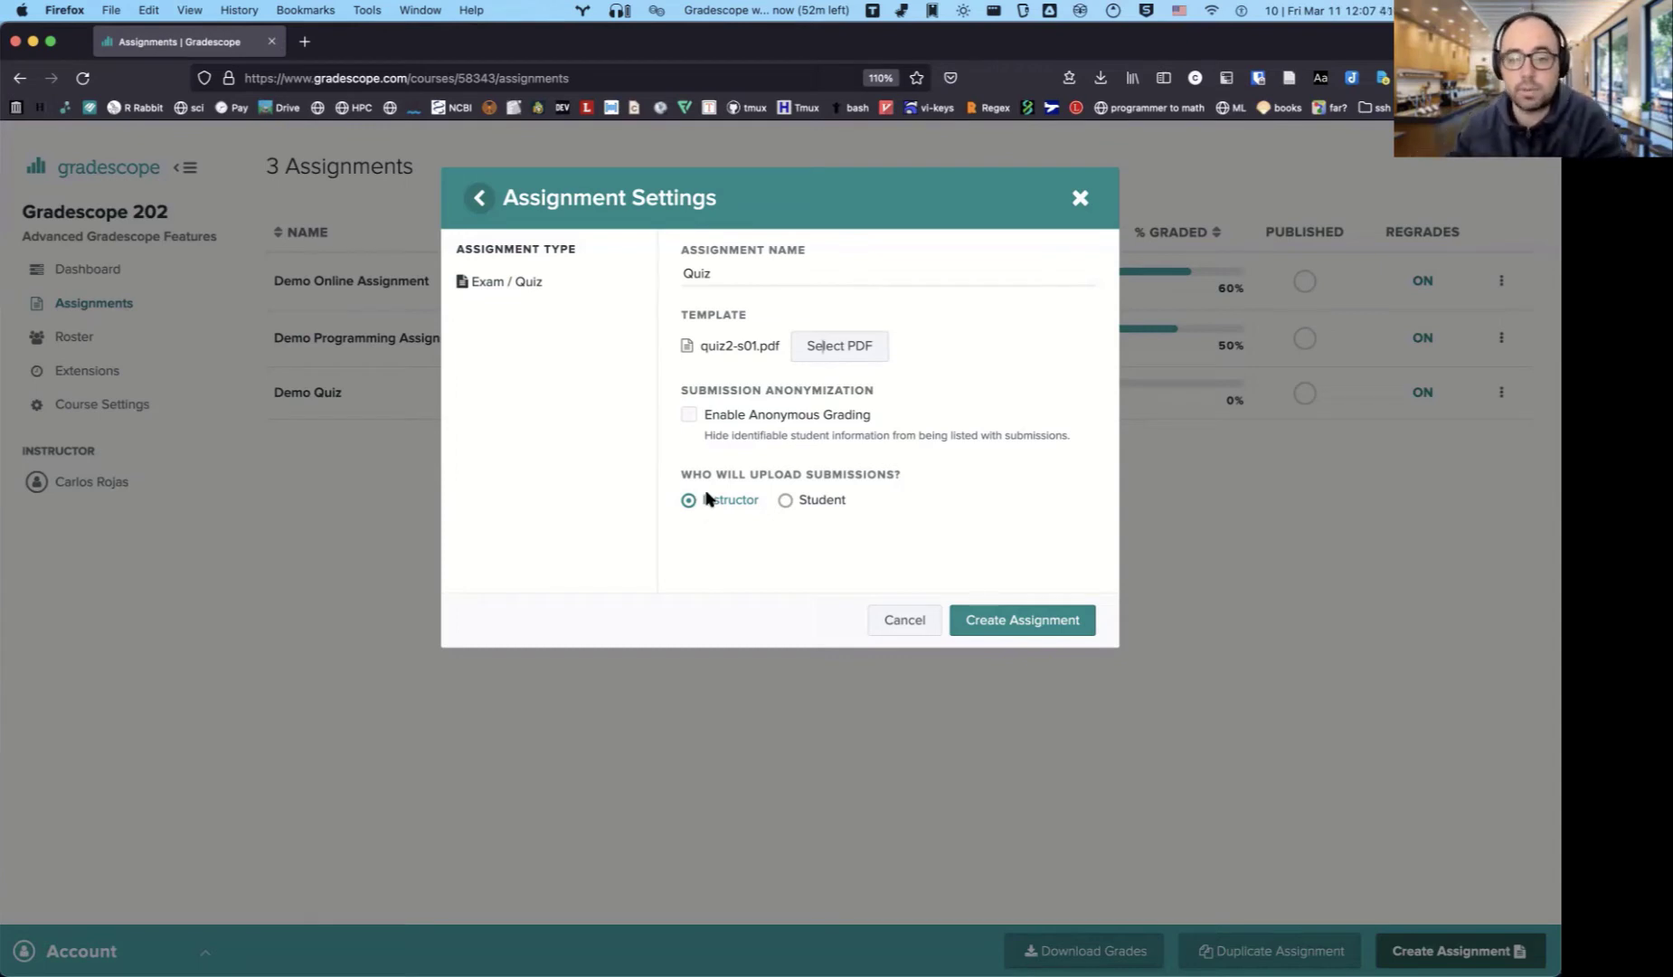
# Leave anonymous grading off and create the assignment.
pyautogui.click(750, 443)
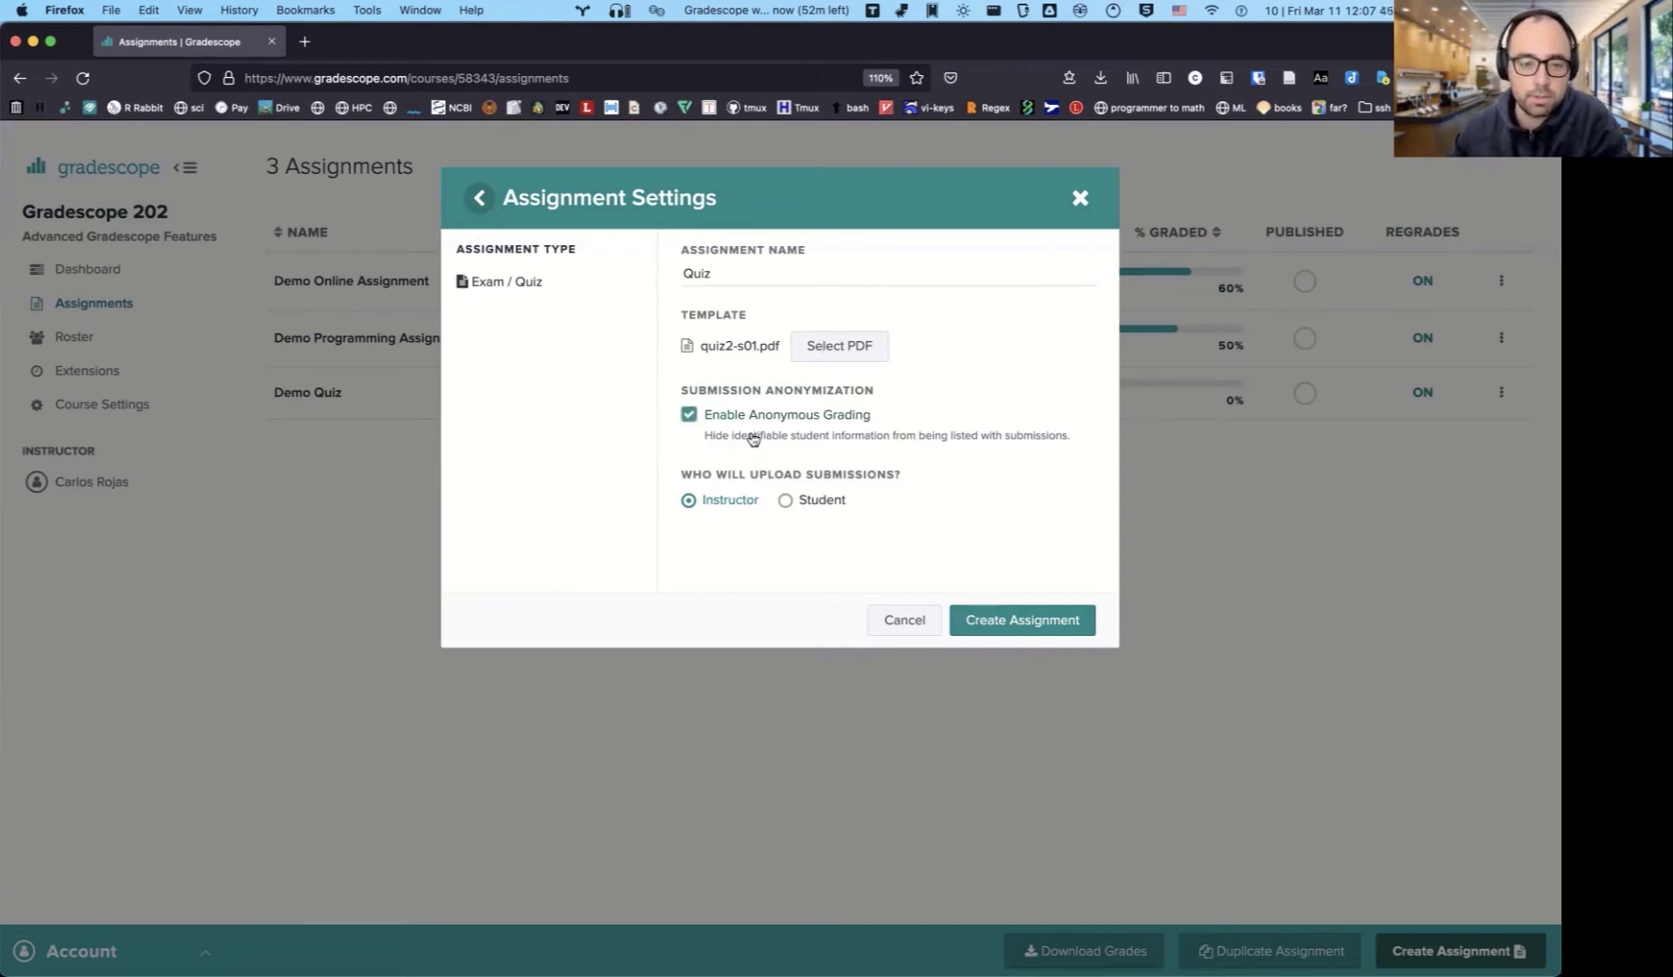
pyautogui.click(753, 439)
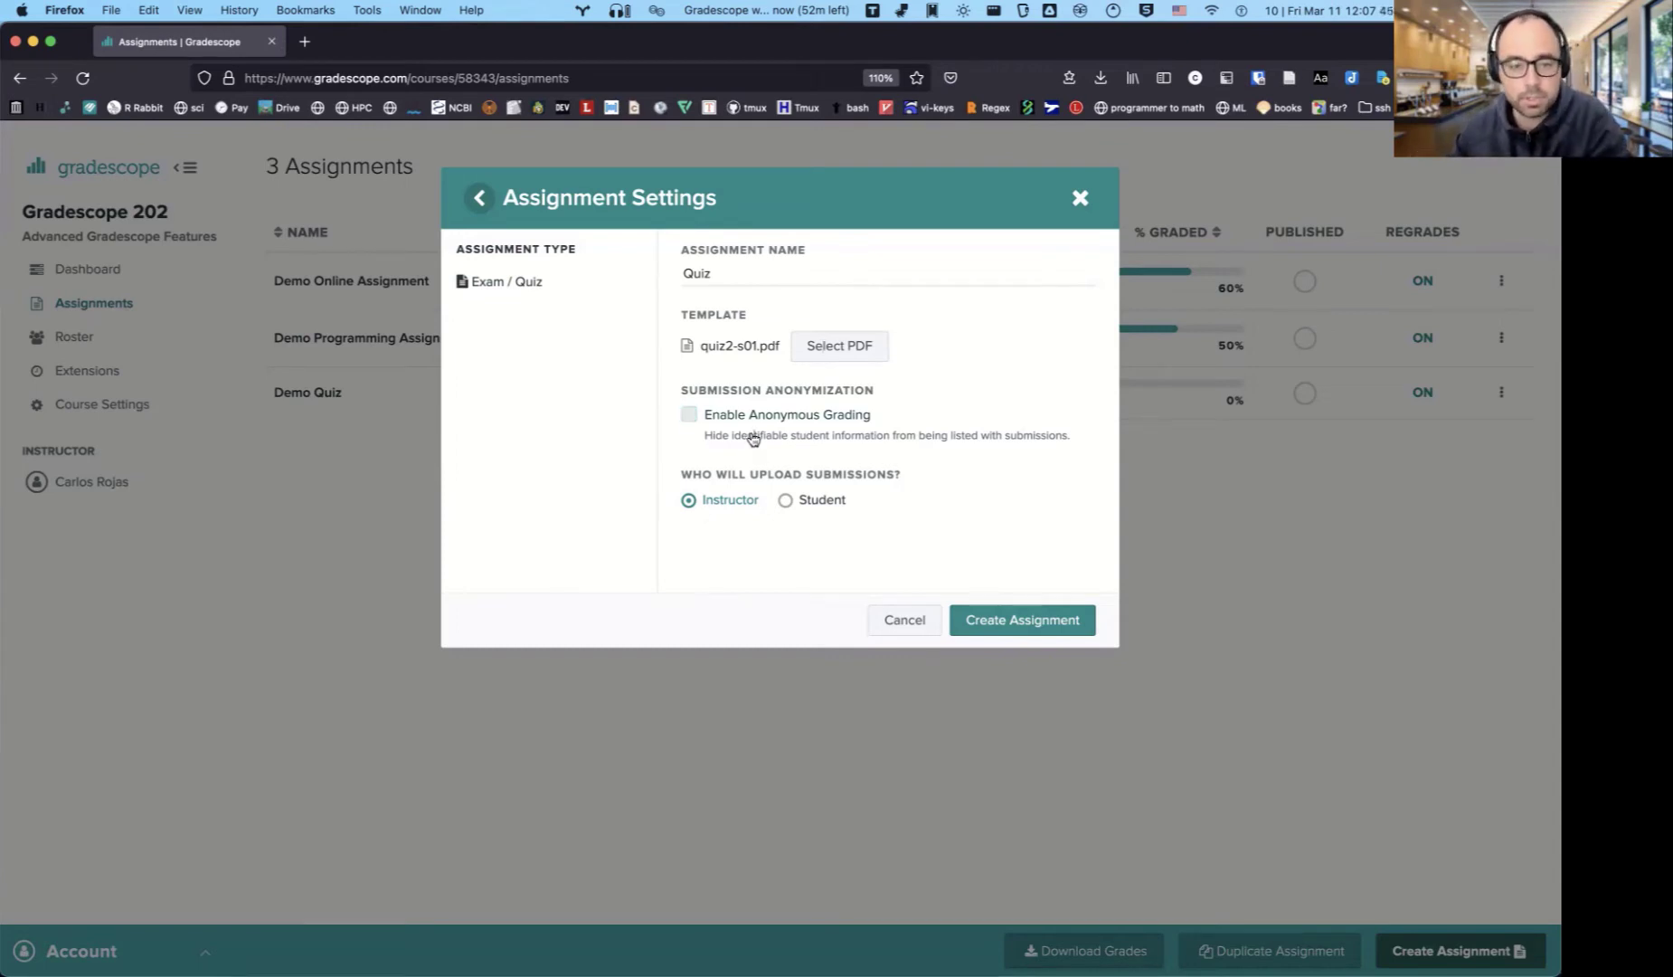
pyautogui.click(1032, 621)
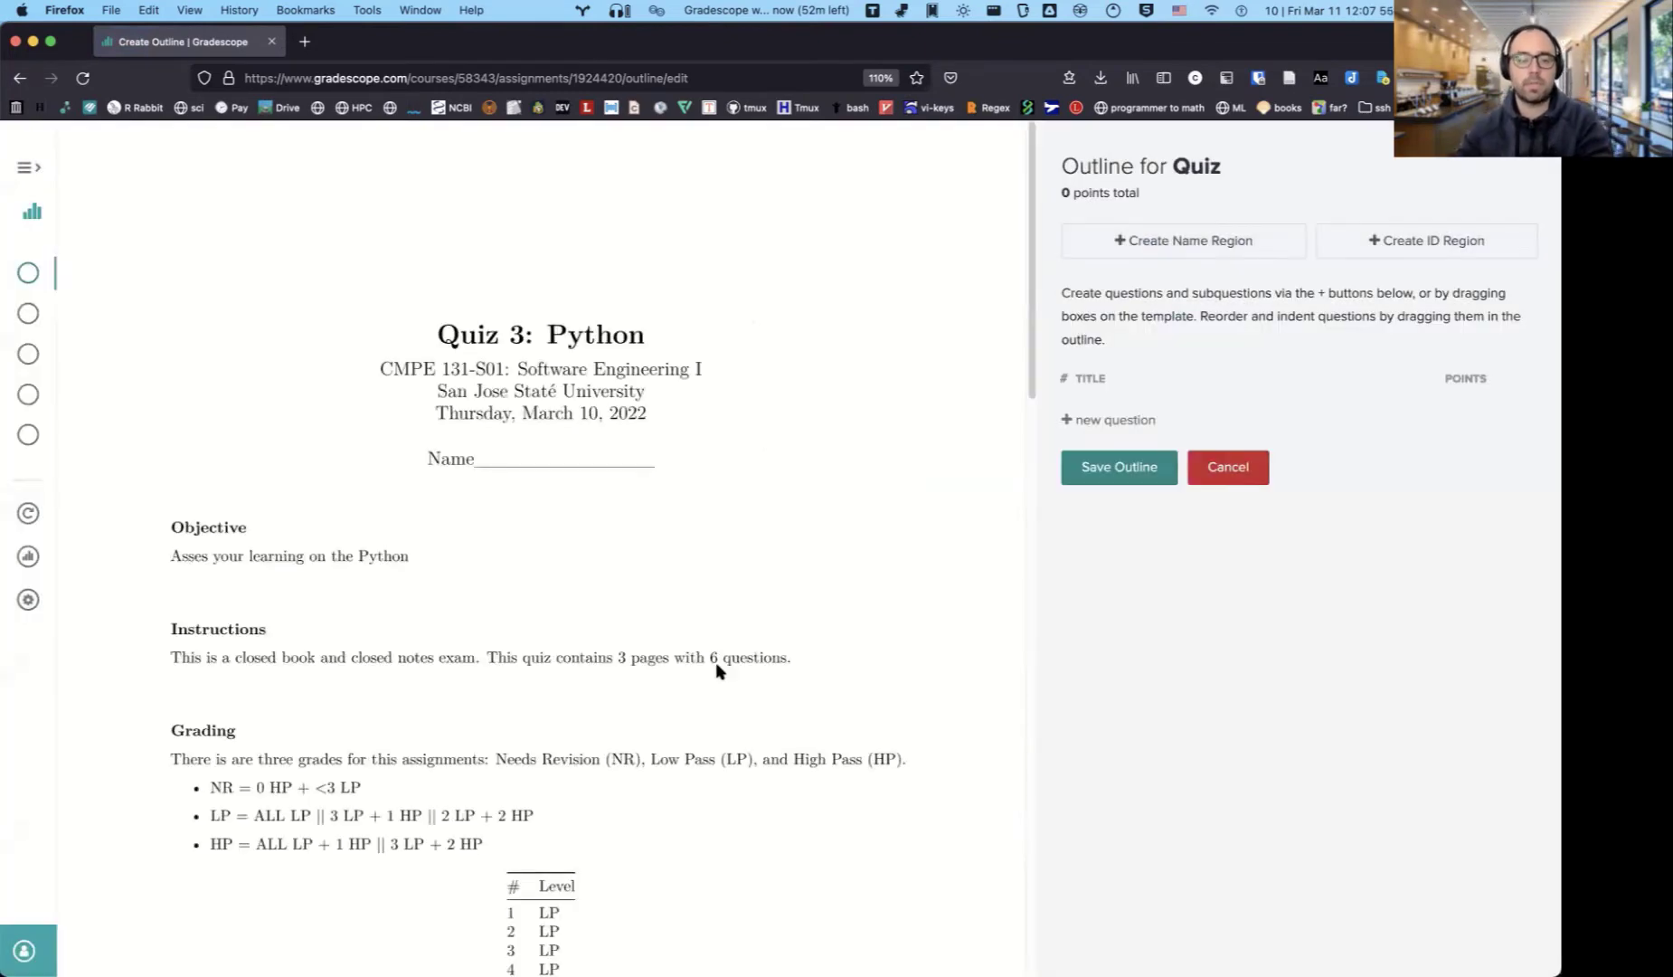
# Draw a name region over the course, university, date and Name line on page 1.
pyautogui.scroll(-15, 697, 475)
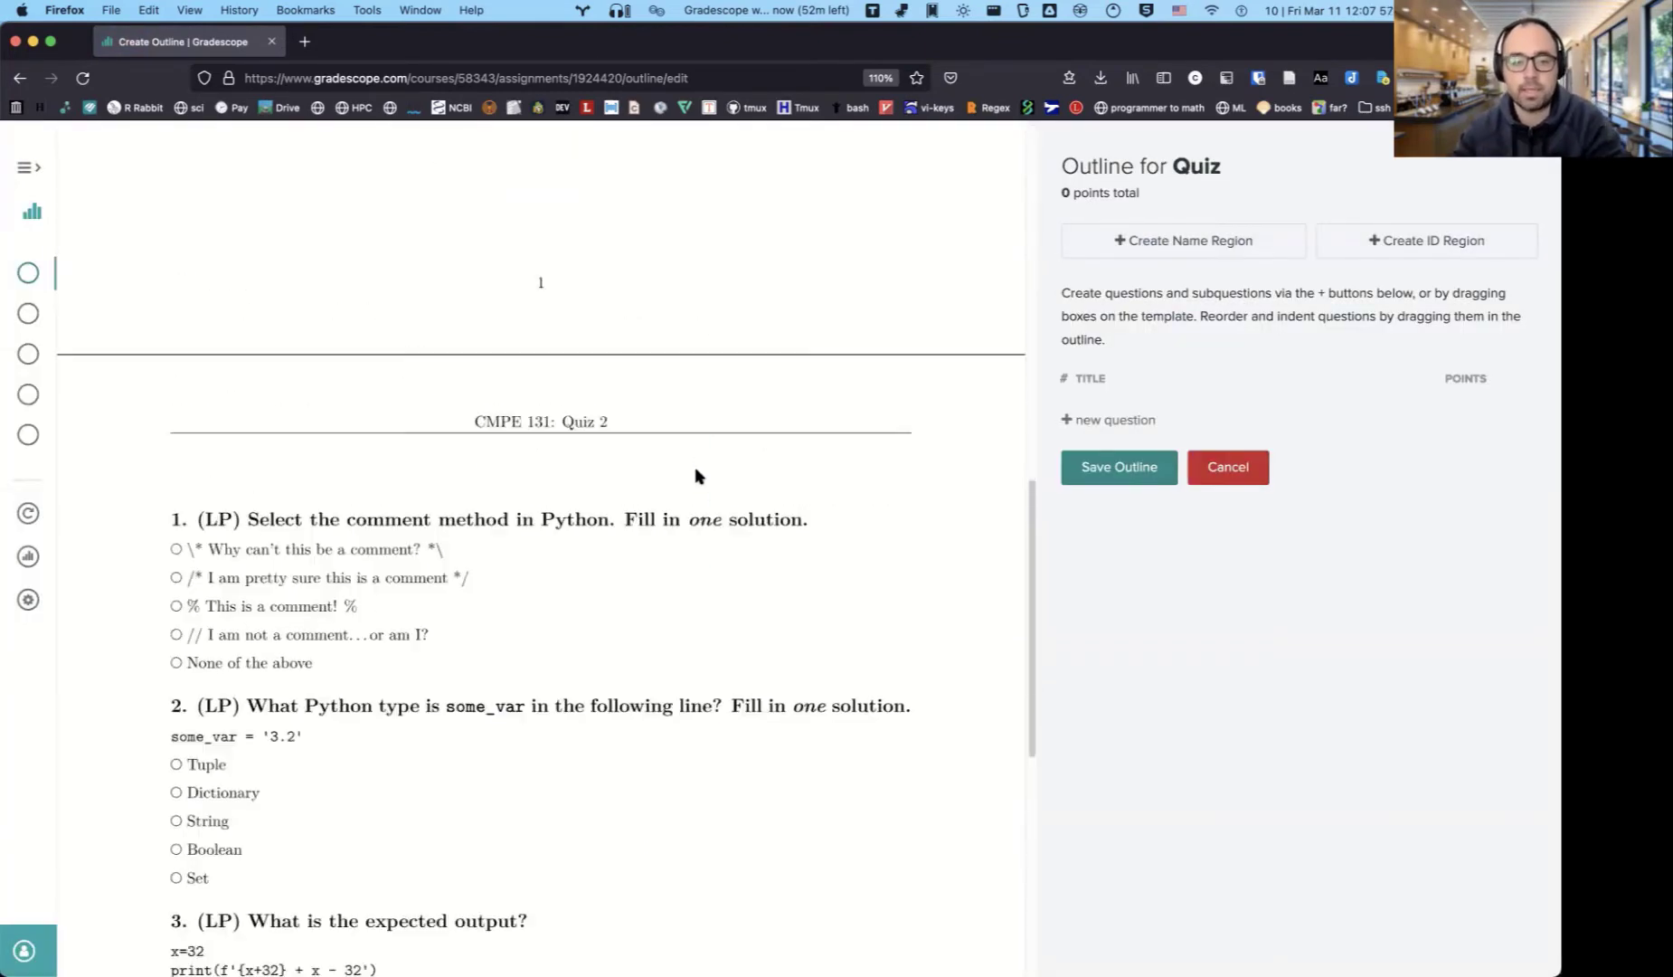
pyautogui.scroll(7, 697, 475)
pyautogui.scroll(10, 696, 475)
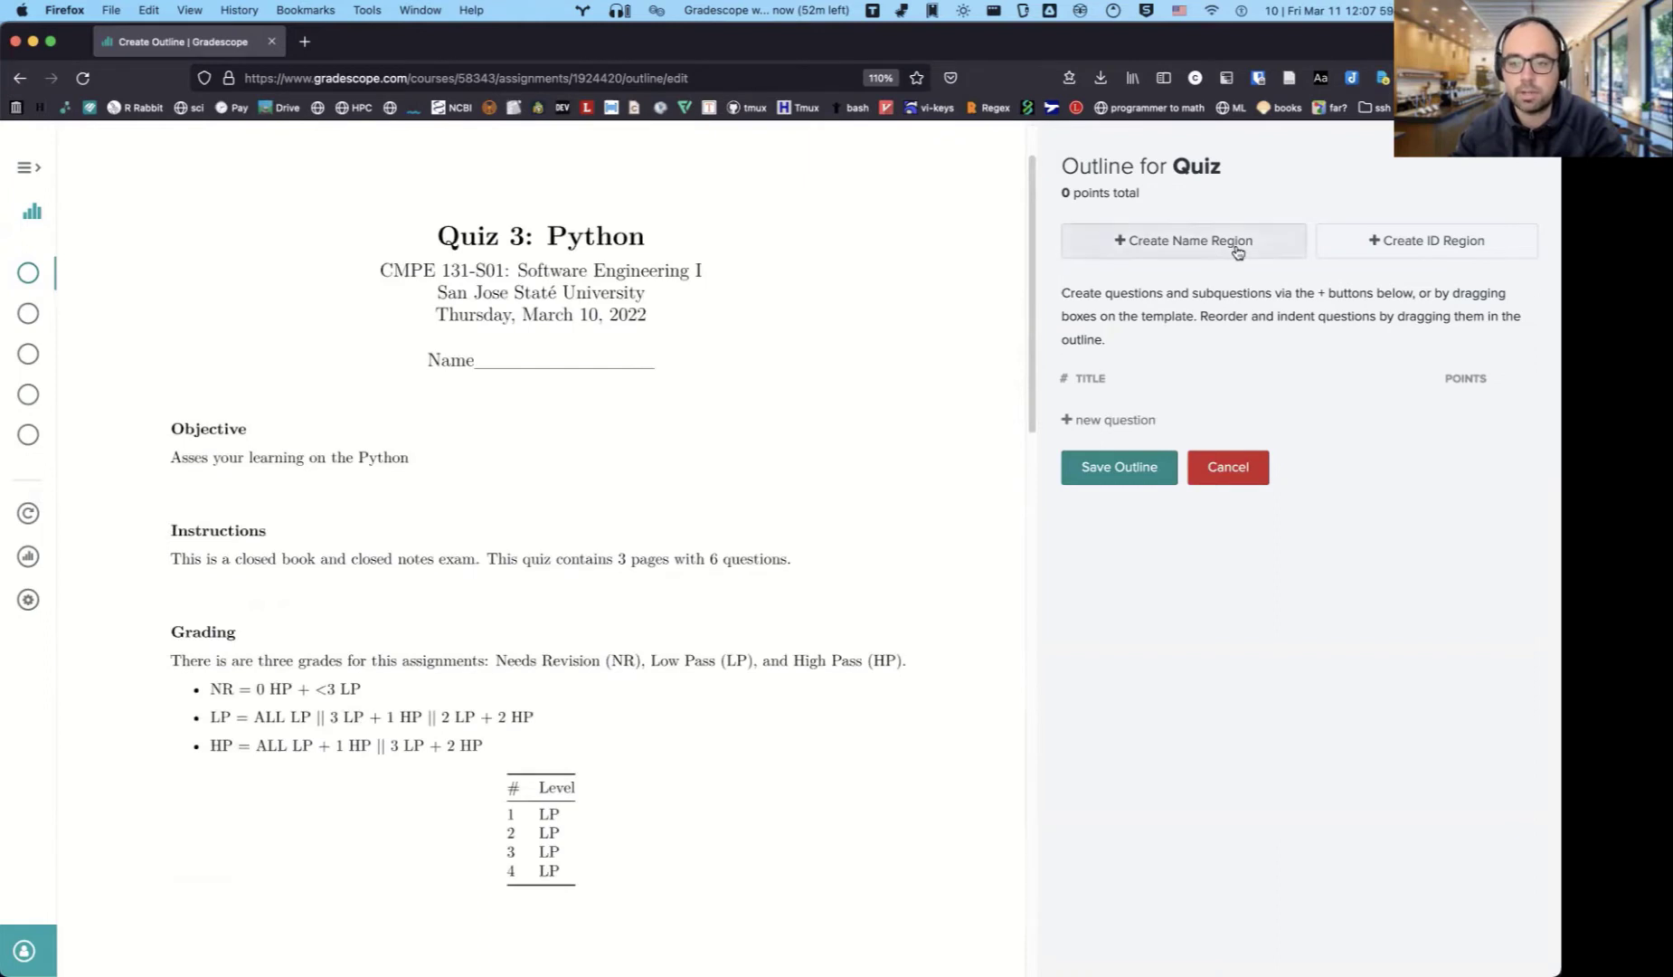
pyautogui.click(1237, 251)
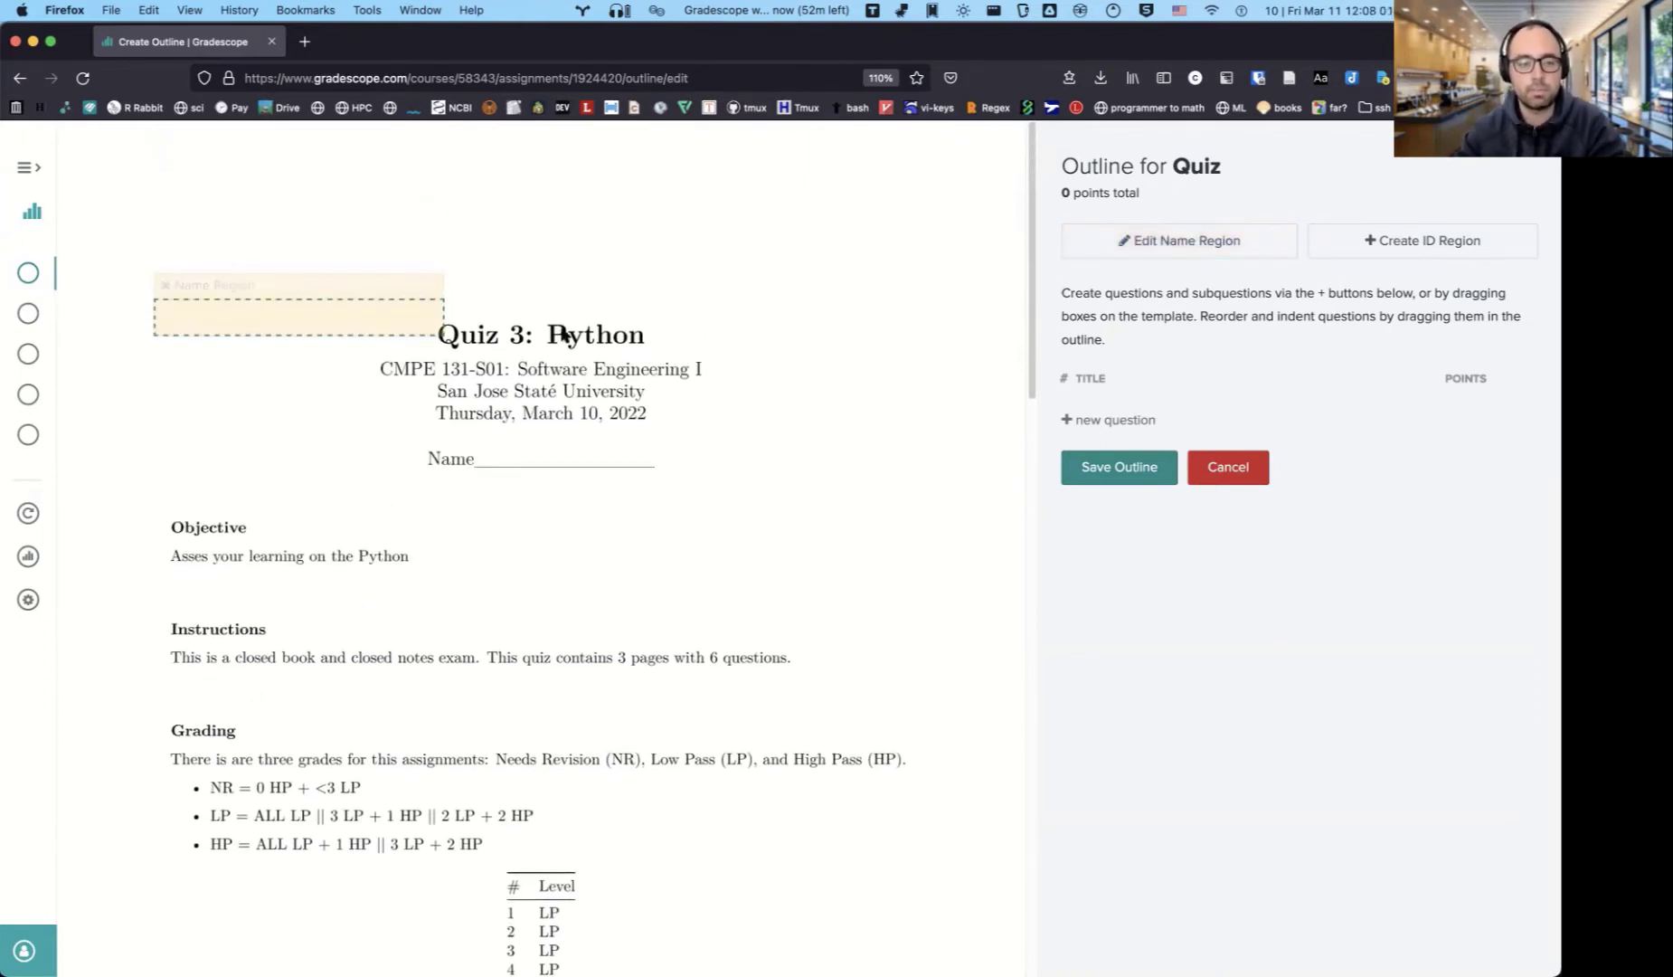
pyautogui.moveTo(377, 250); pyautogui.dragTo(638, 418)
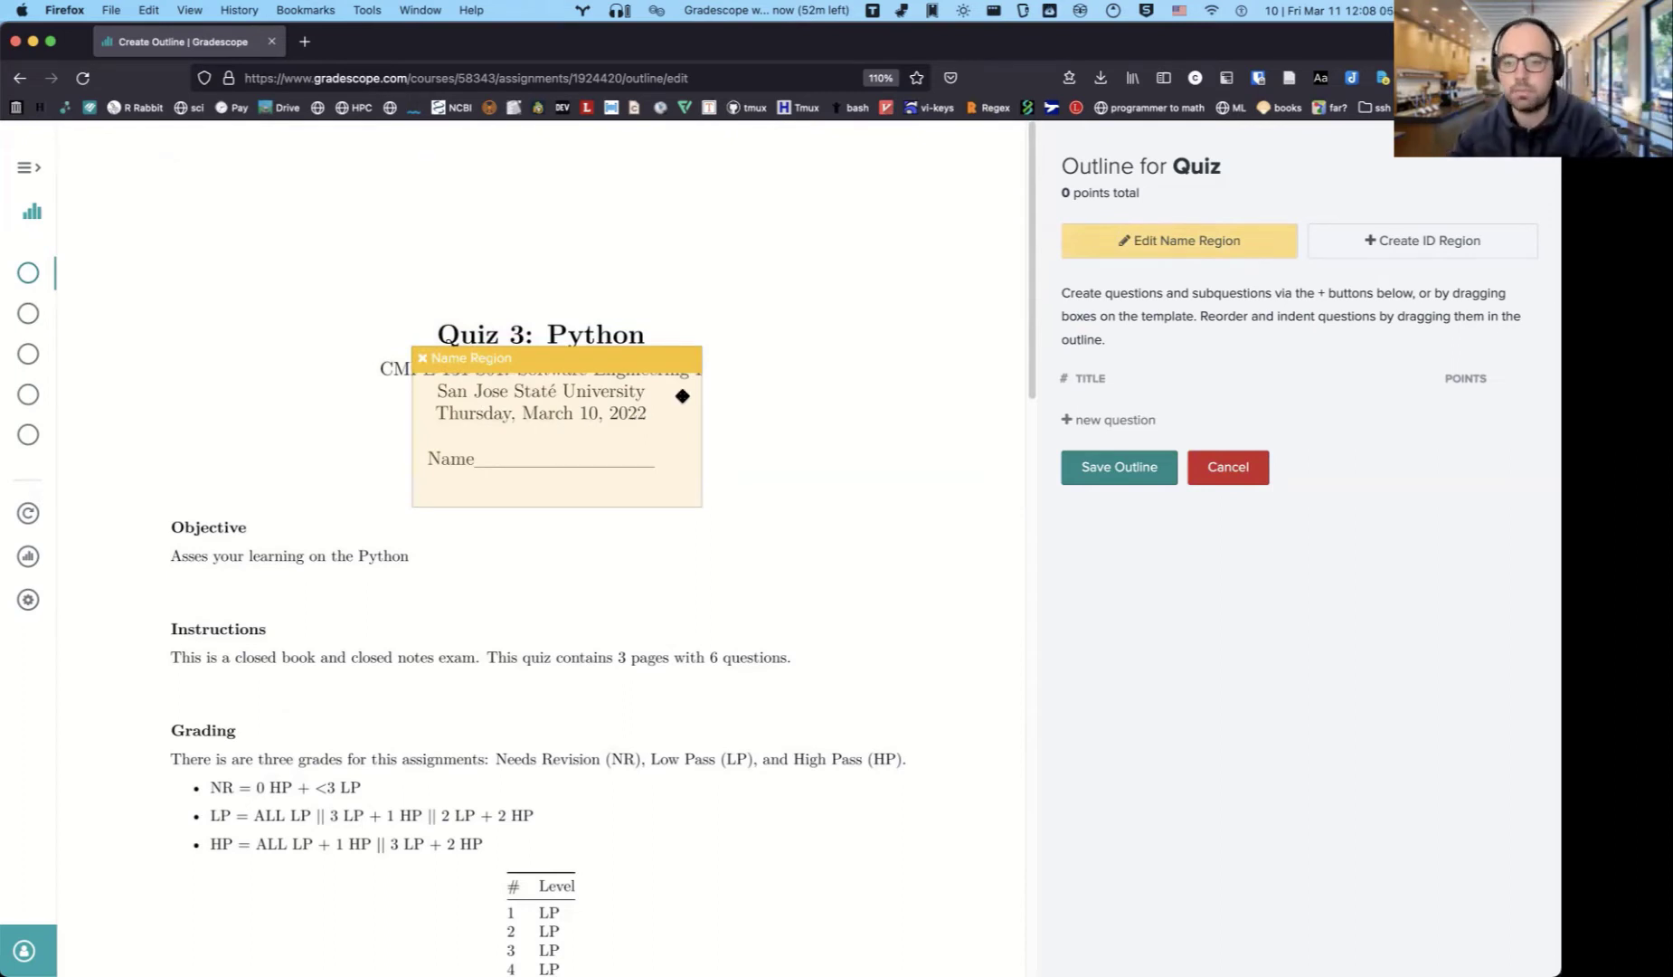
# Add question 1 titled 'Comment' worth 10 points, fitting its box above question 2.
pyautogui.click(1071, 421)
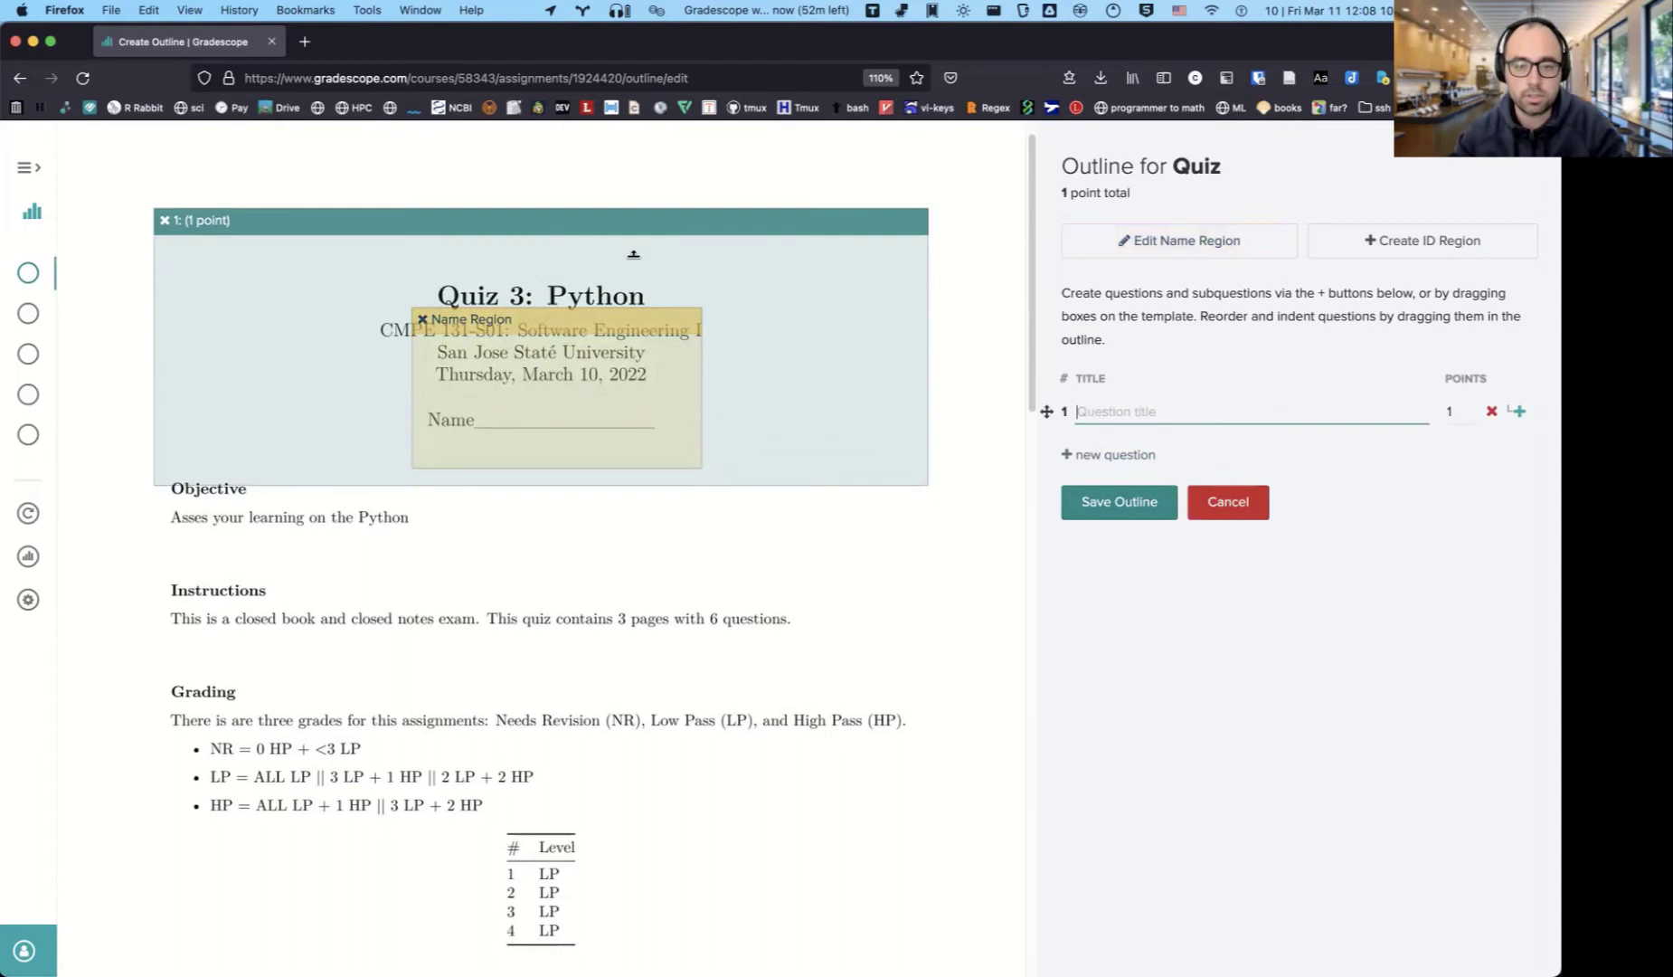
pyautogui.moveTo(635, 254); pyautogui.dragTo(616, 414)
pyautogui.scroll(-8, 653, 187)
pyautogui.scroll(-6, 676, 508)
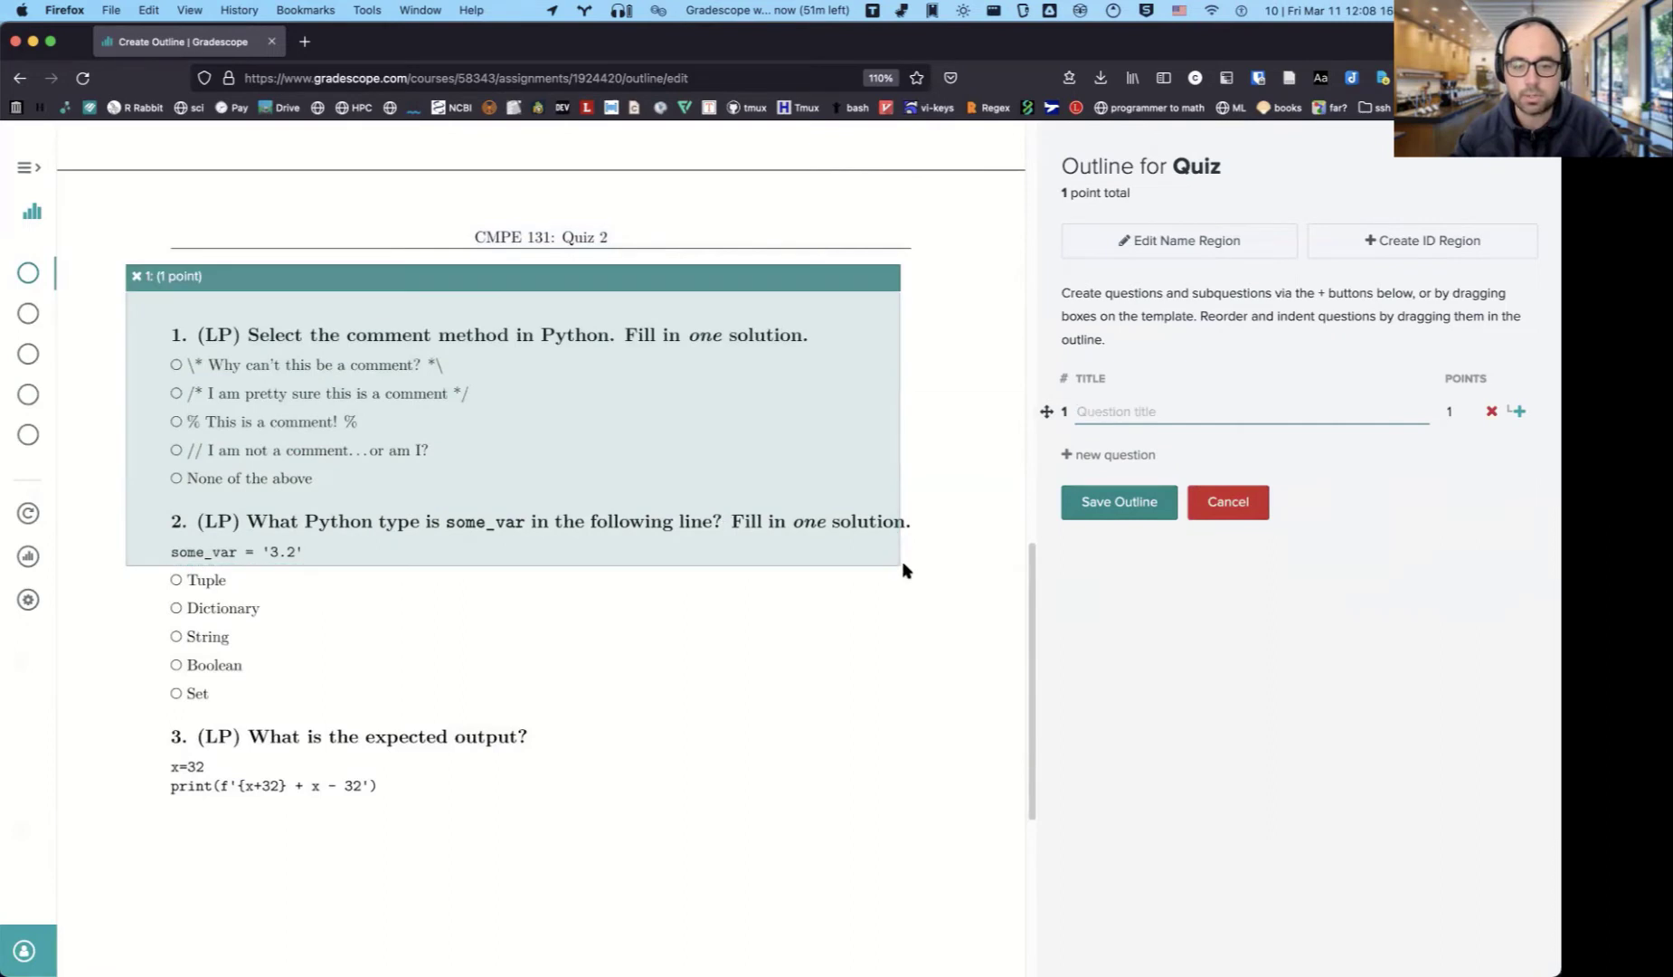
pyautogui.moveTo(893, 563); pyautogui.dragTo(900, 509)
pyautogui.click(1176, 422)
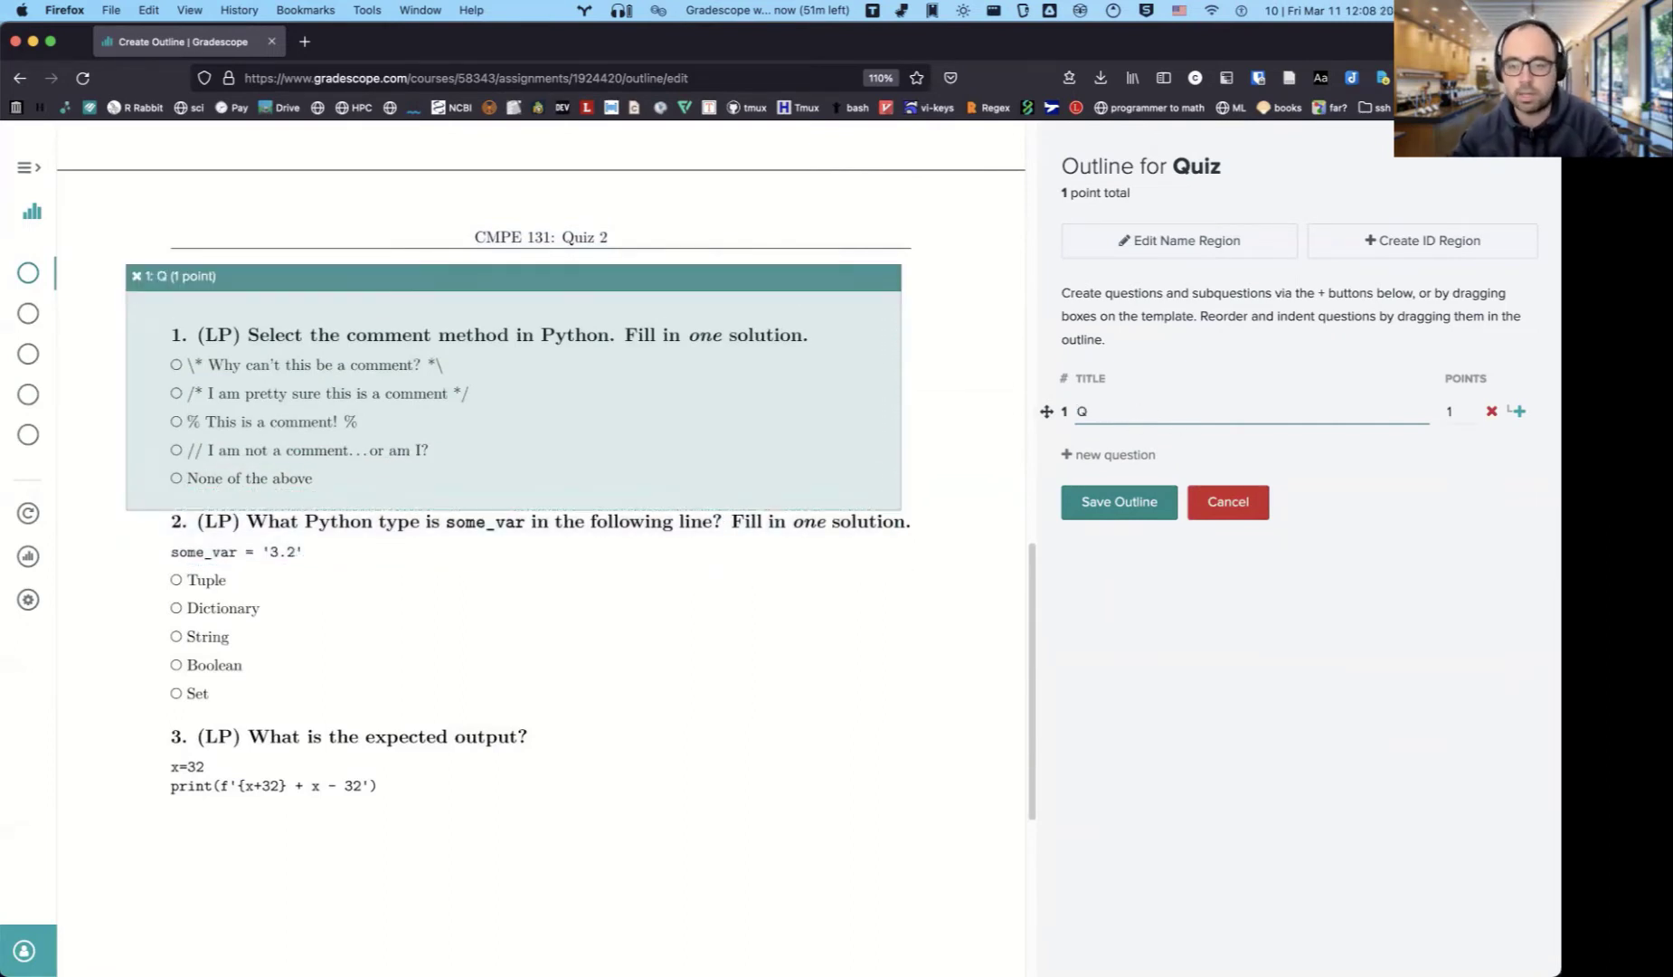
pyautogui.write('Comment')
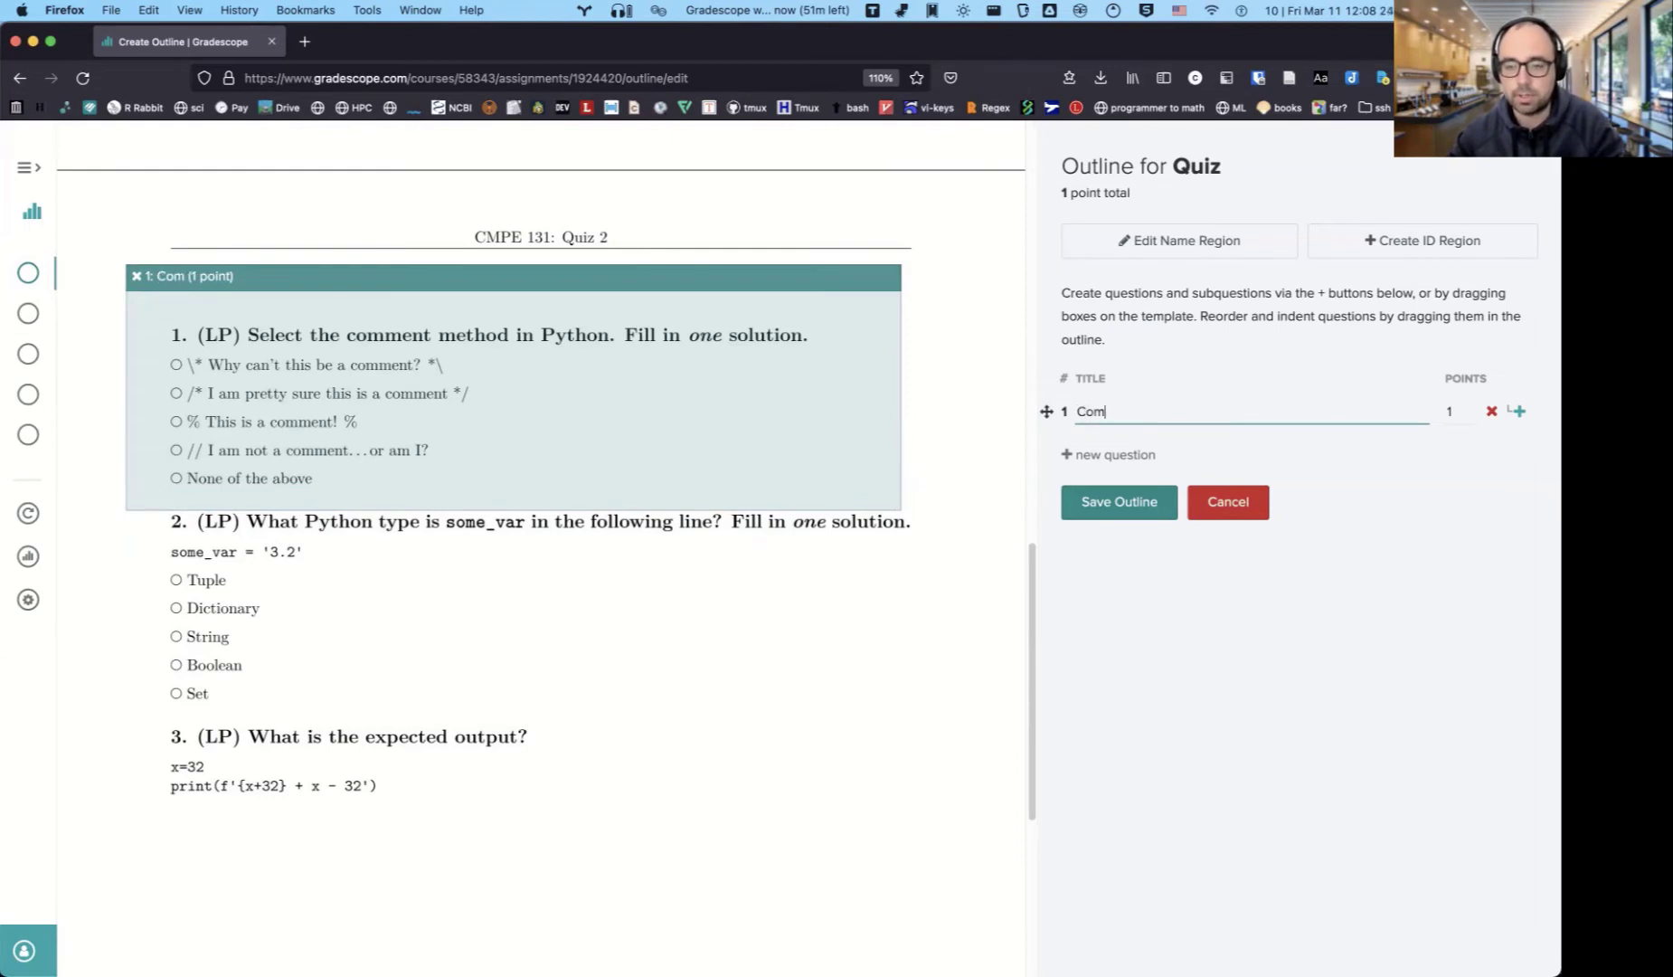
pyautogui.click(1469, 428)
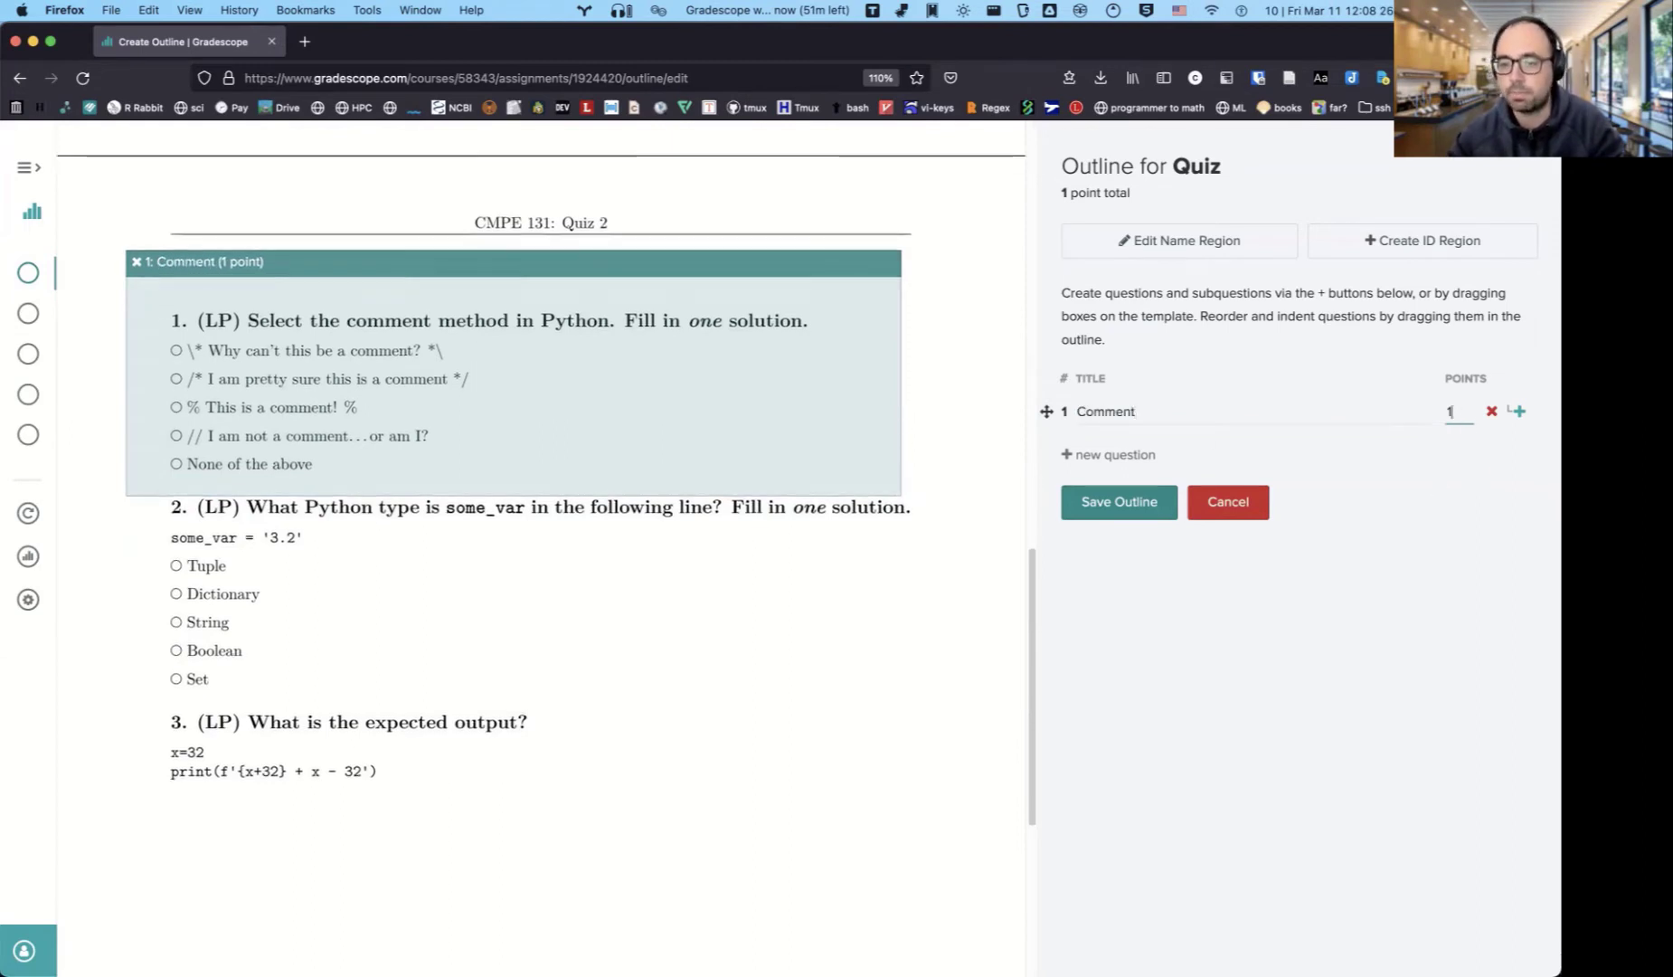
pyautogui.write('0')
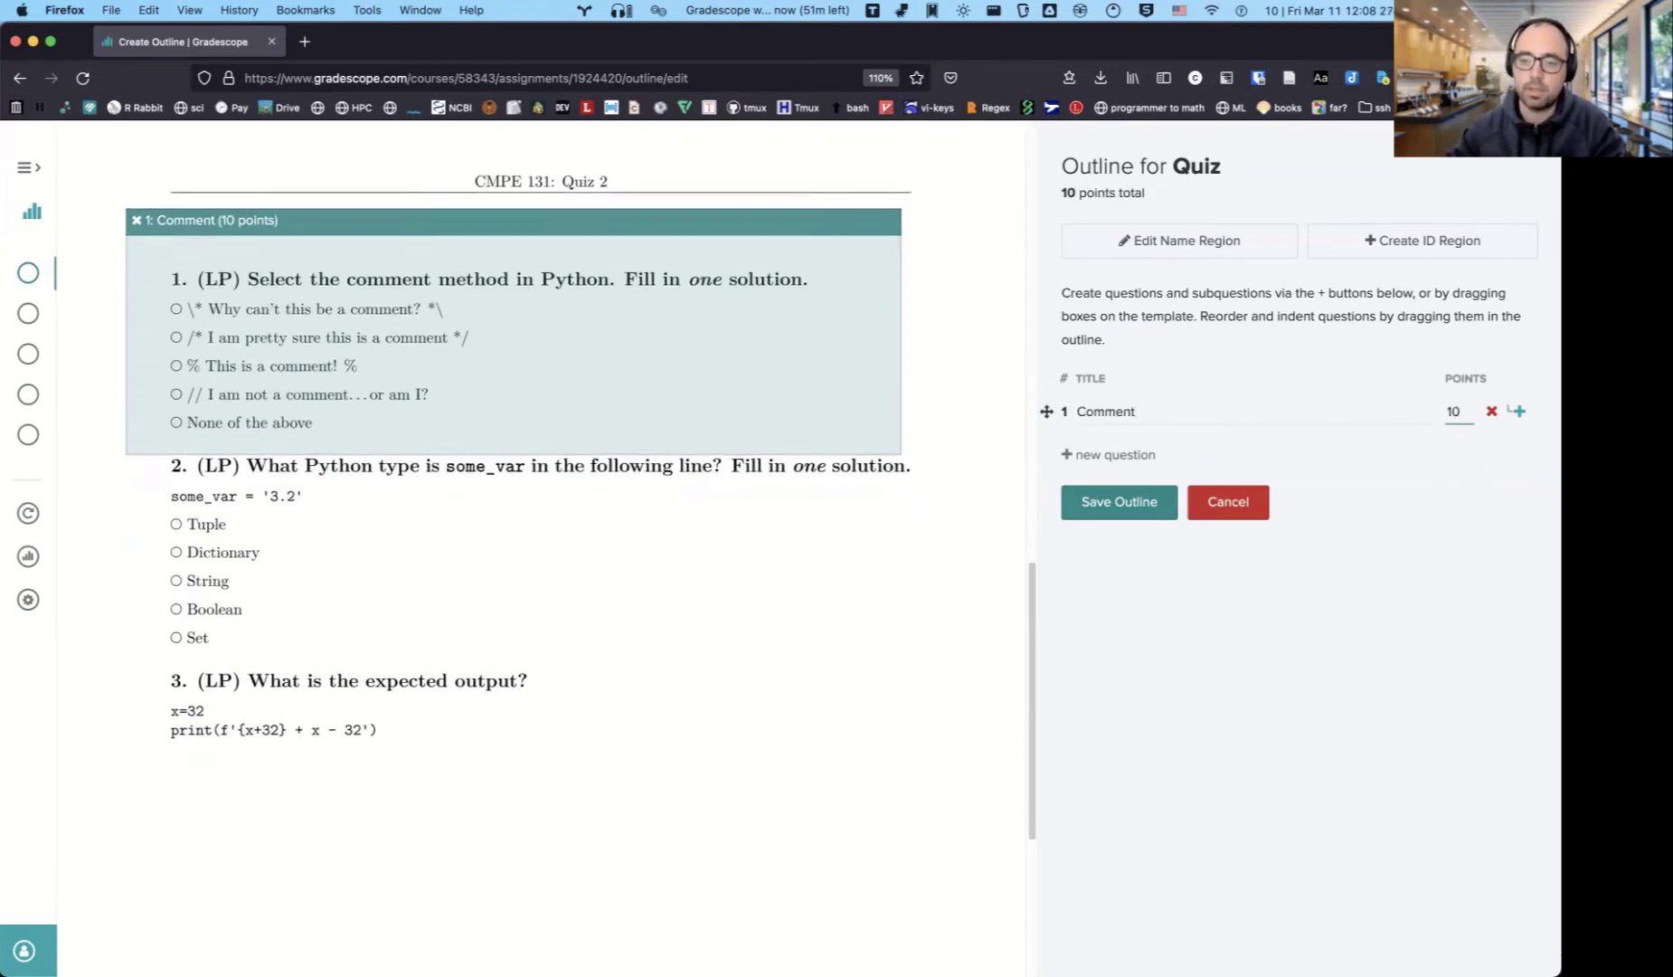
# Add question 2 titled 'q2' with its box over question 2.
pyautogui.click(1143, 457)
pyautogui.moveTo(579, 320); pyautogui.dragTo(643, 310)
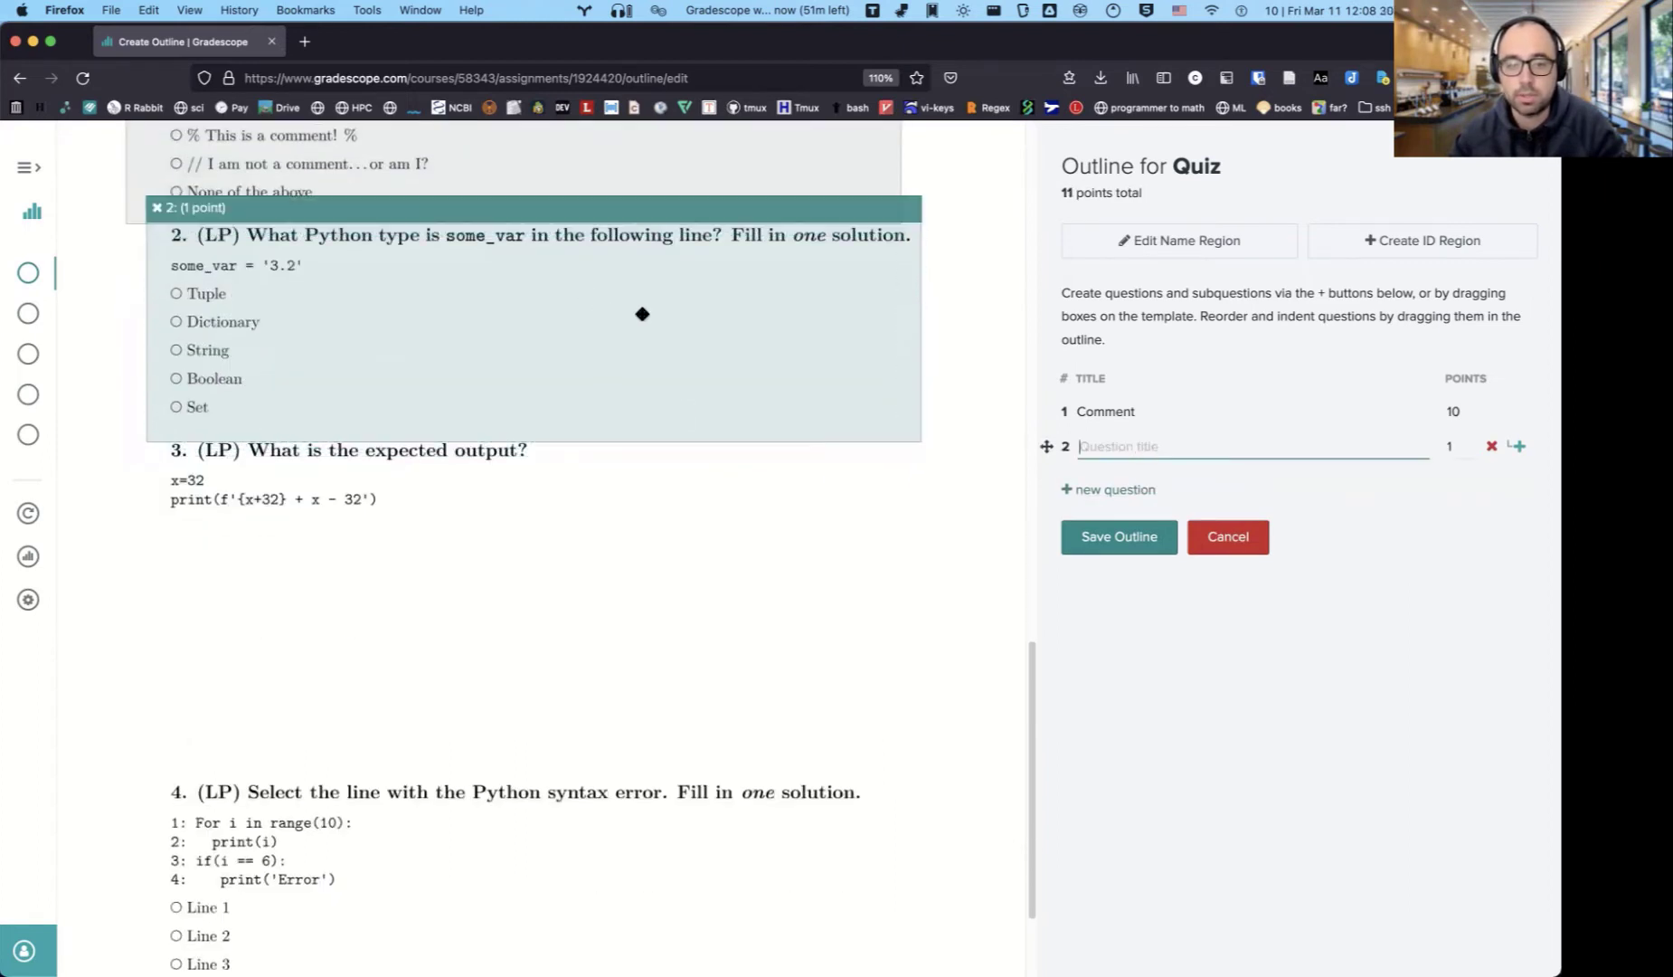
pyautogui.click(1161, 437)
pyautogui.write('q.')
pyautogui.press('BackSpace')
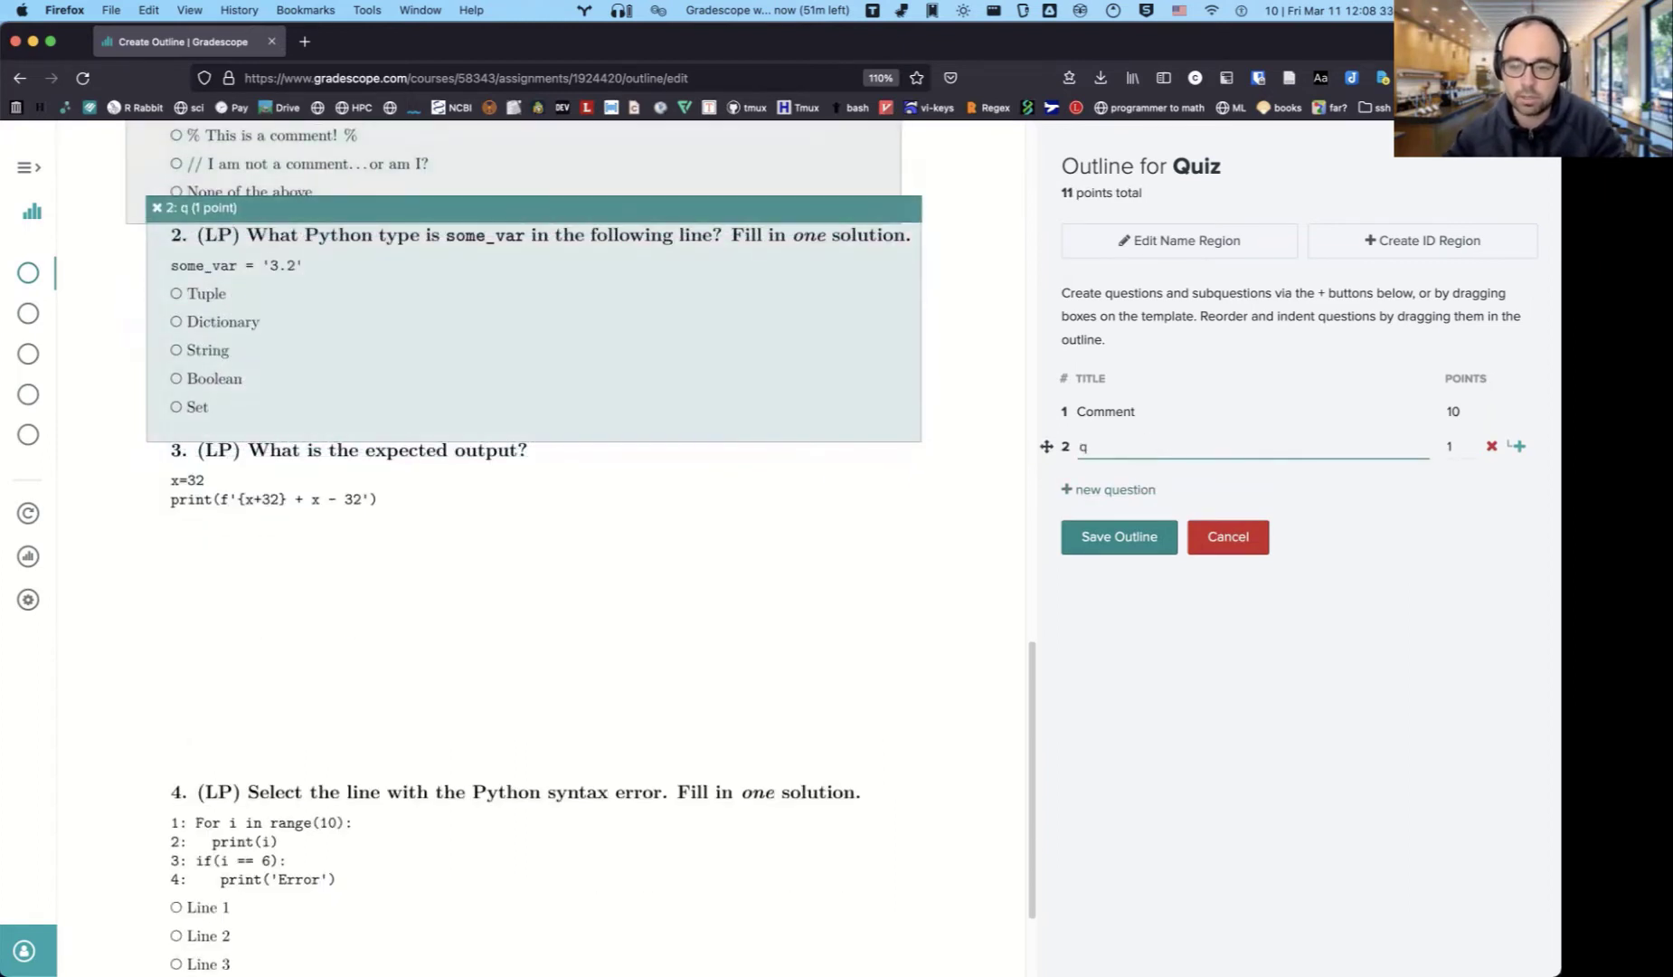
pyautogui.write('2')
pyautogui.press('Return')
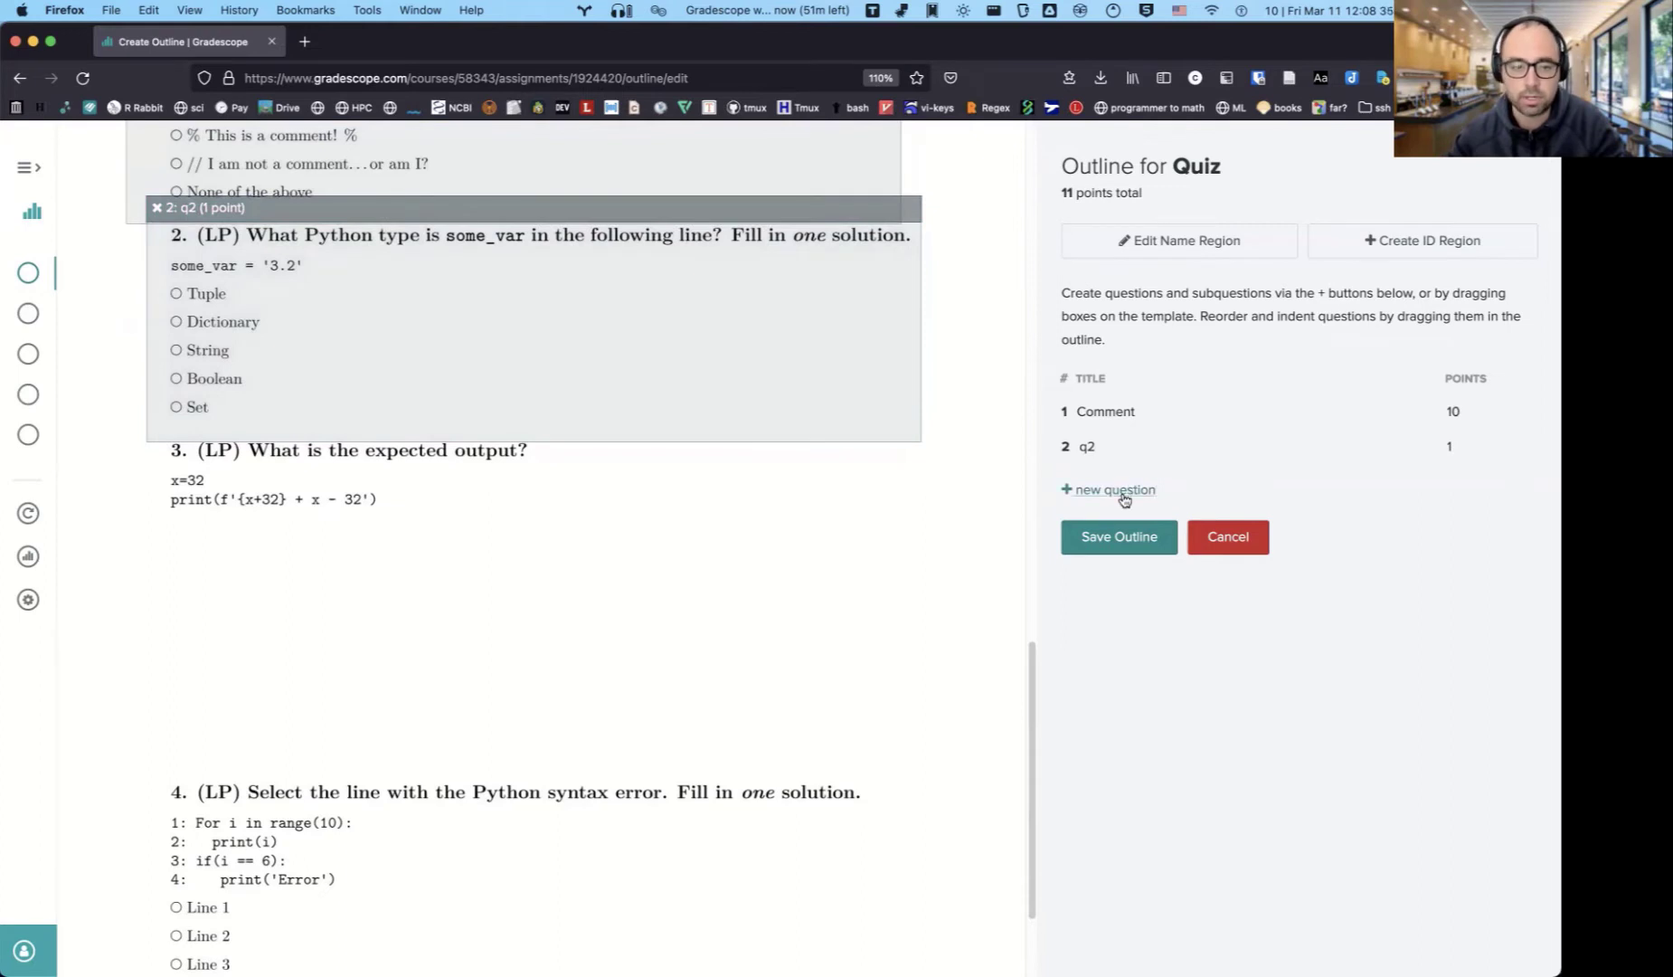
# Add questions q3 and q4, then save the 13-point outline.
pyautogui.click(1122, 488)
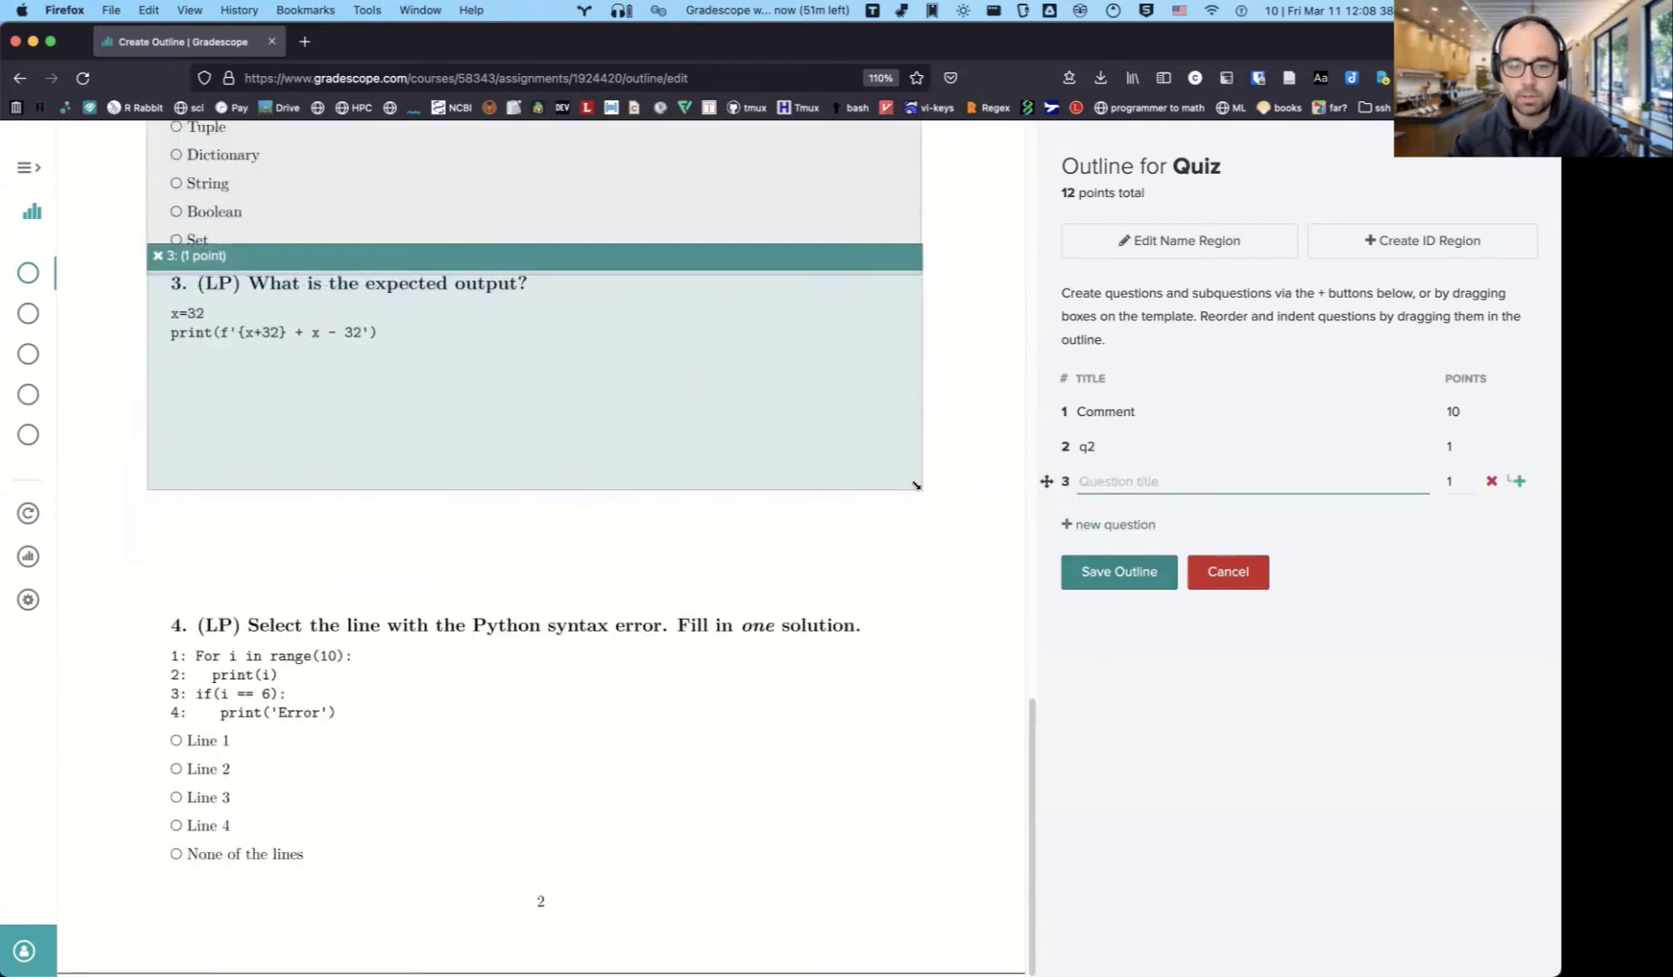
pyautogui.moveTo(921, 488); pyautogui.dragTo(932, 601)
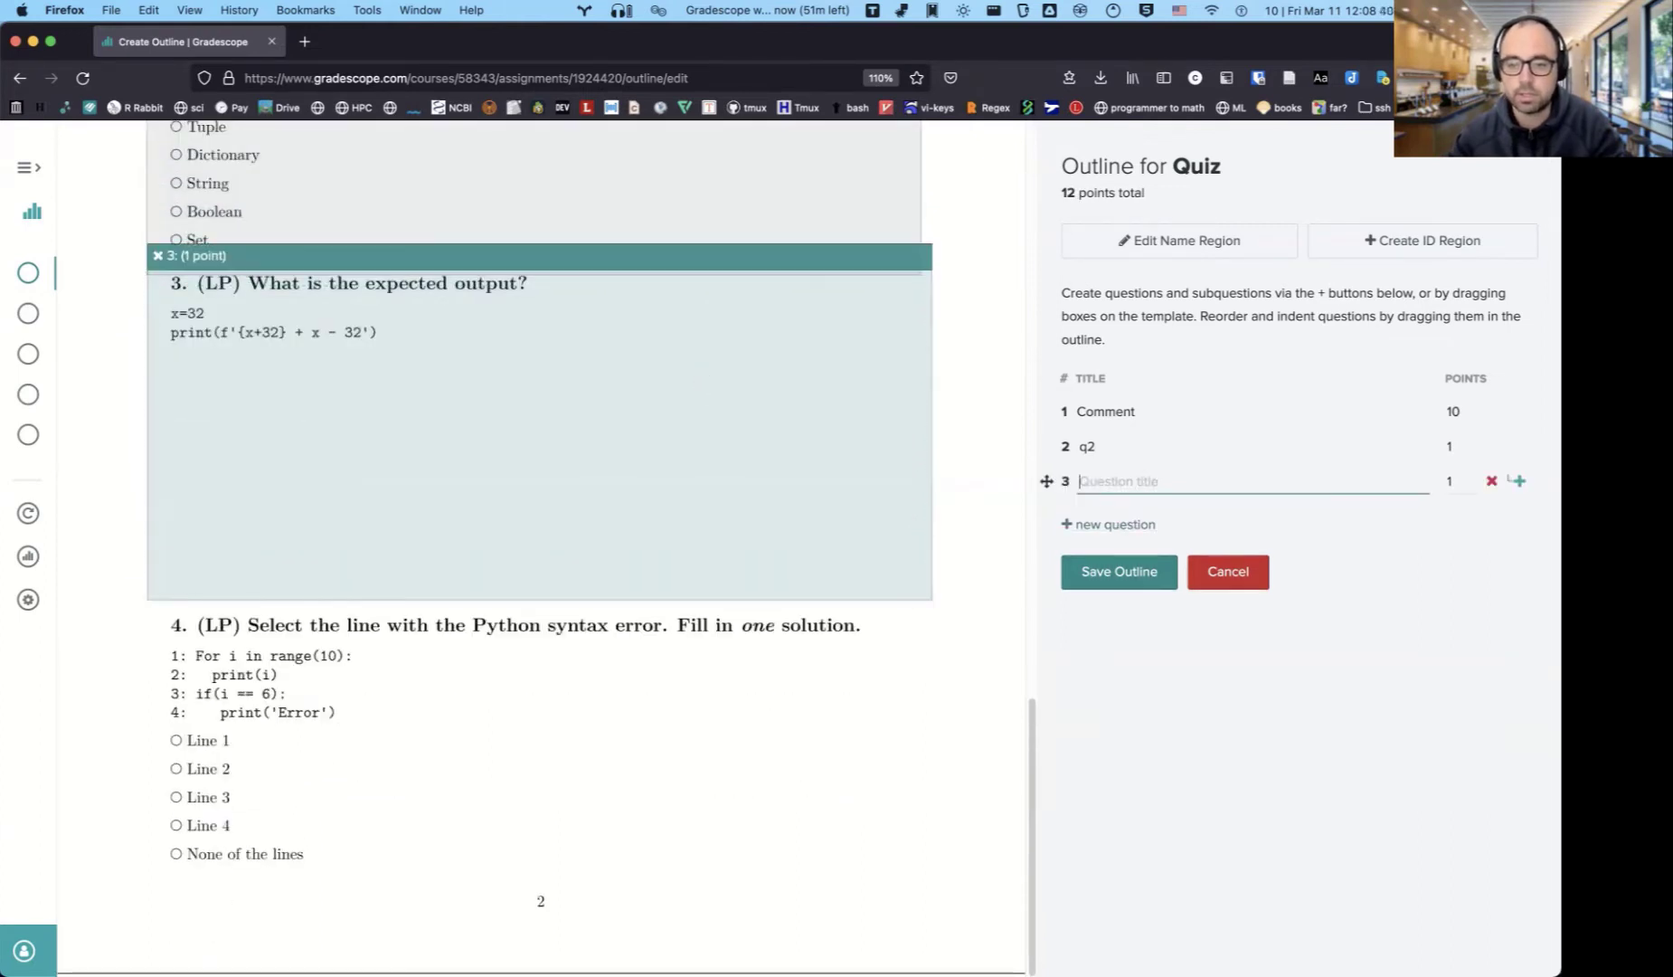
pyautogui.write('q3')
pyautogui.click(1113, 527)
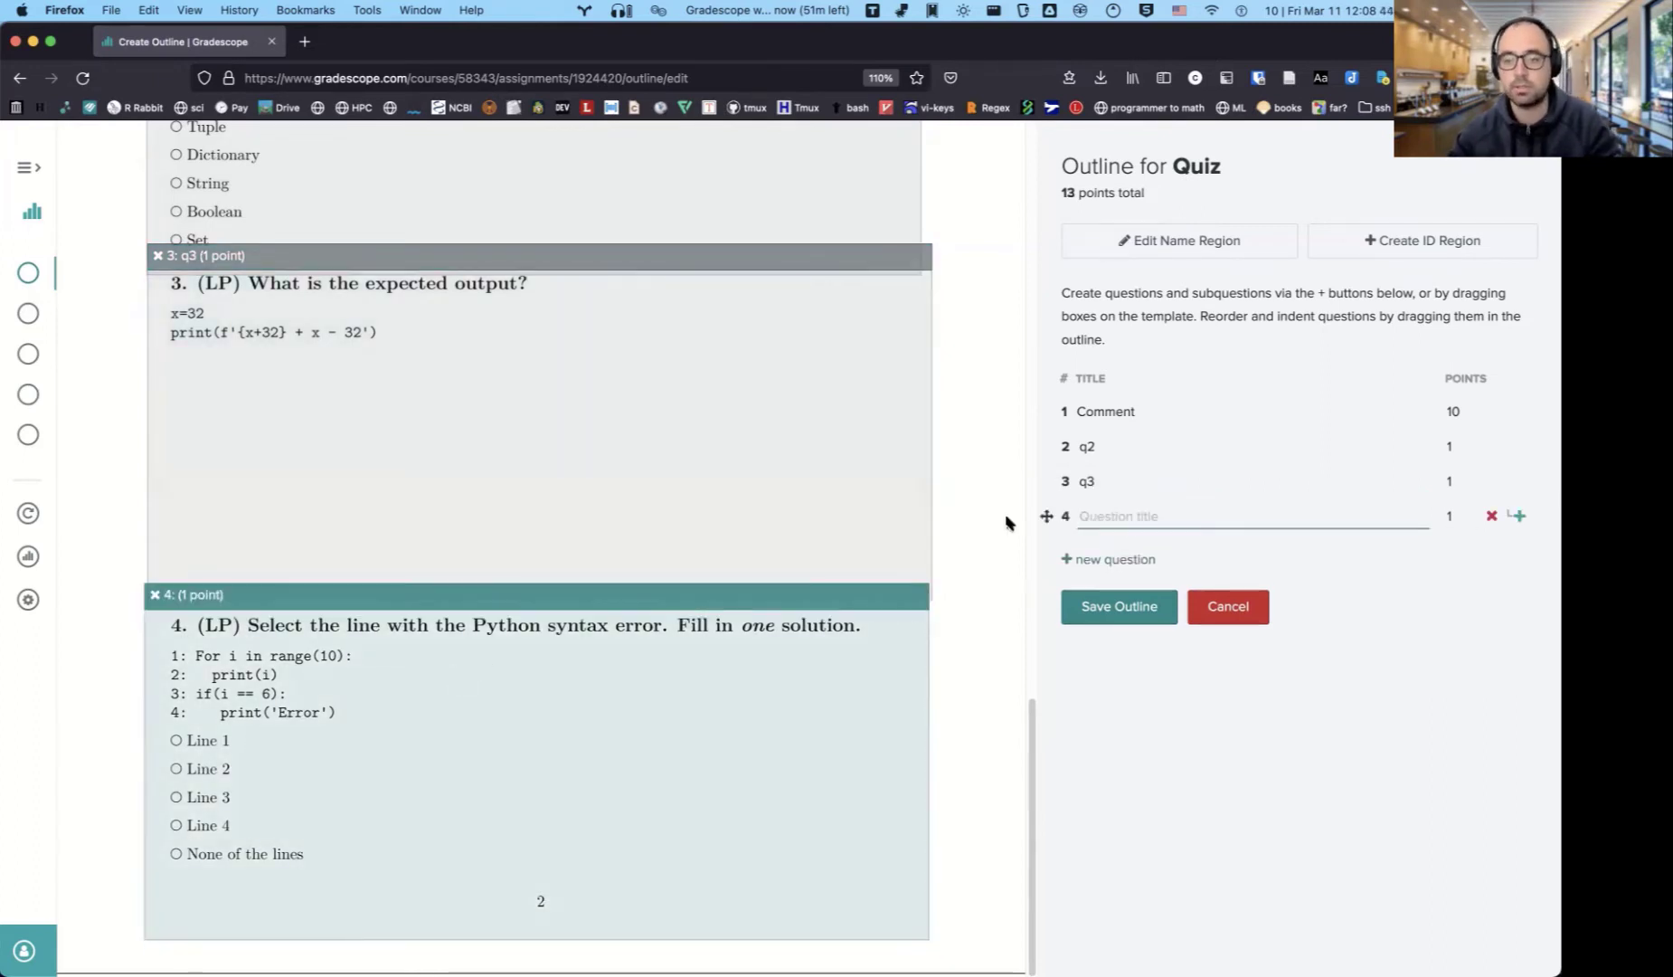
pyautogui.write('q4')
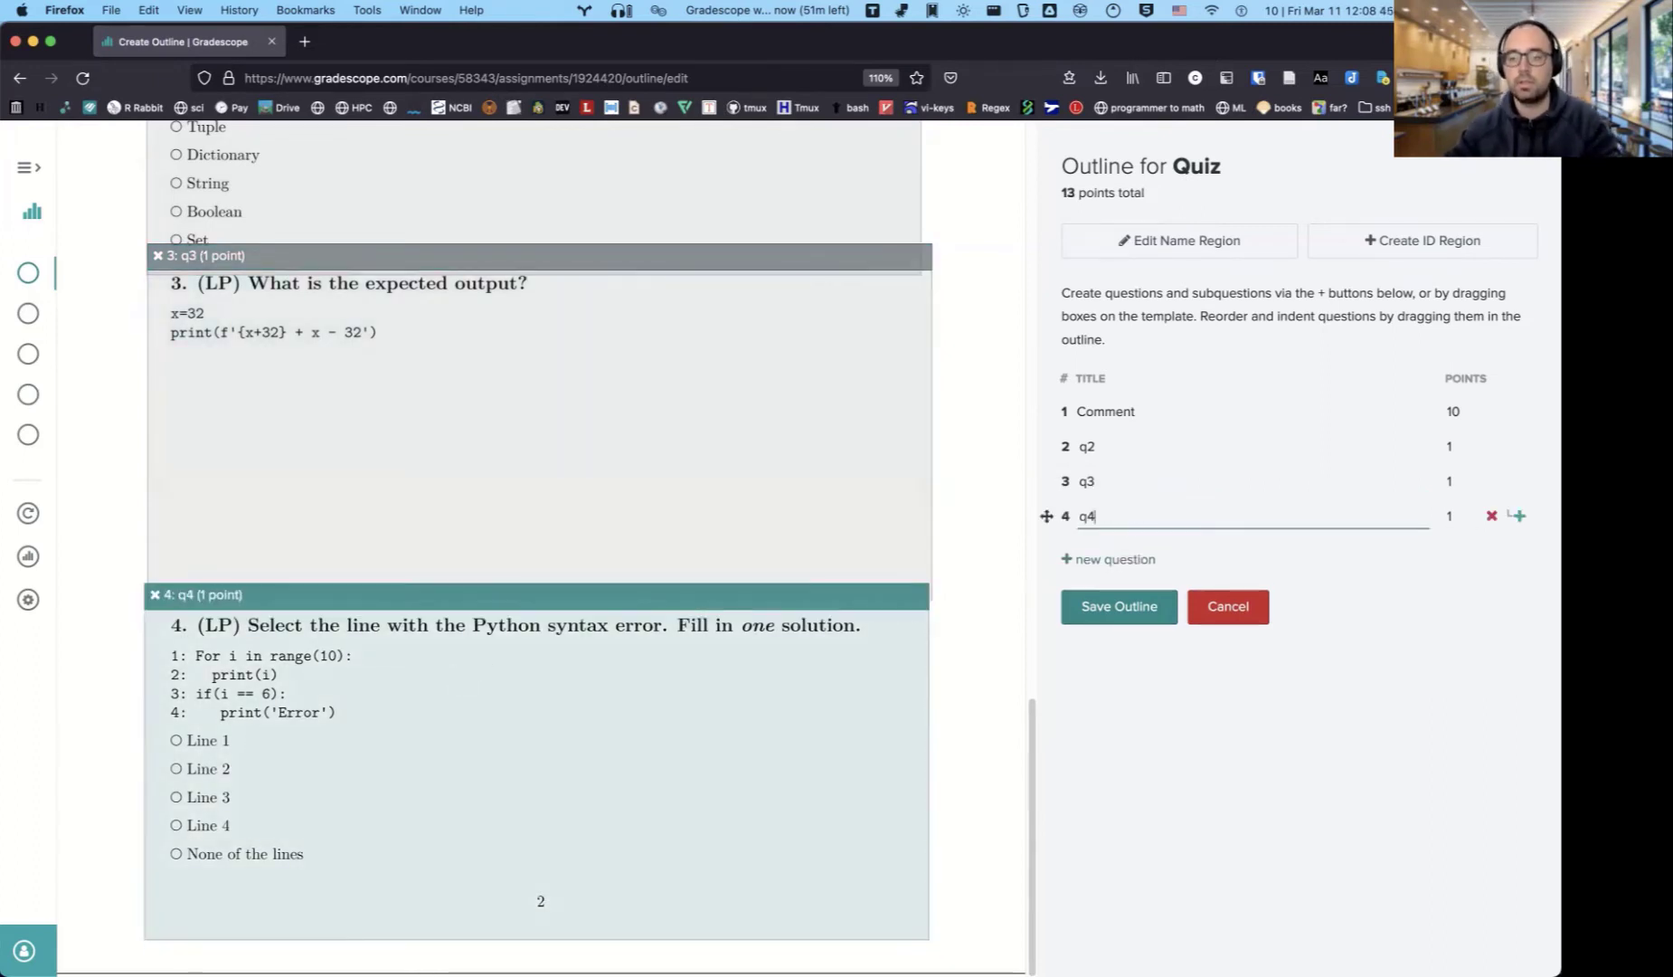
pyautogui.click(1114, 608)
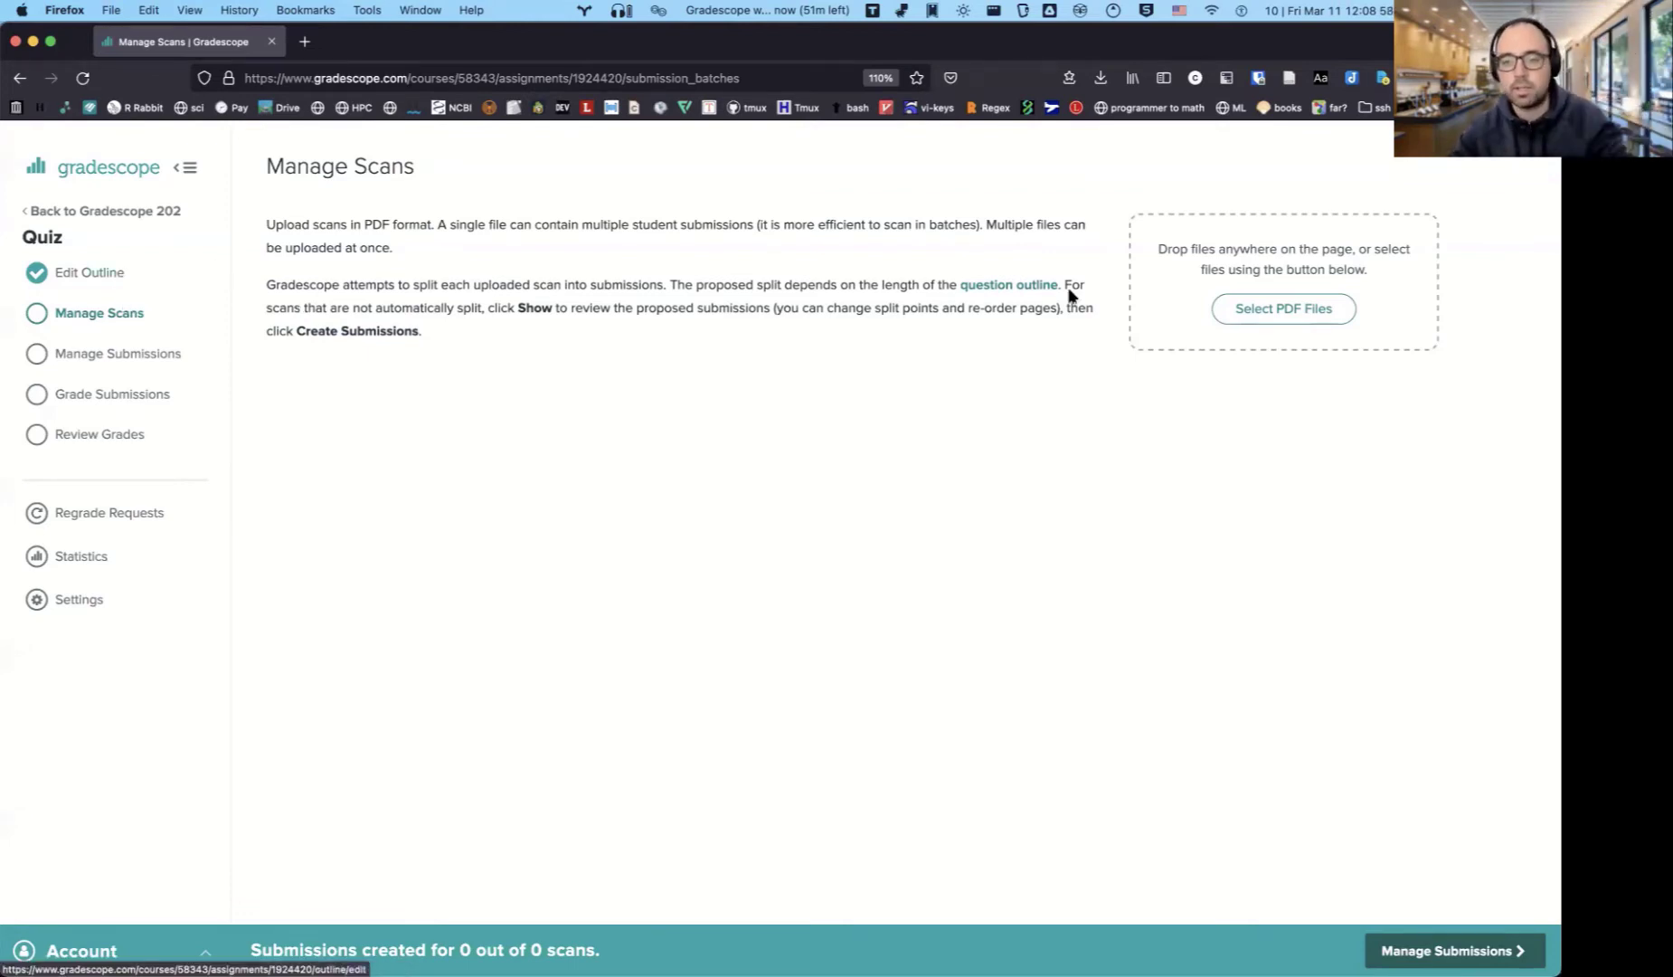
# Upload img20220310_22441488.pdf and view its split into three two-page submissions.
pyautogui.click(1228, 302)
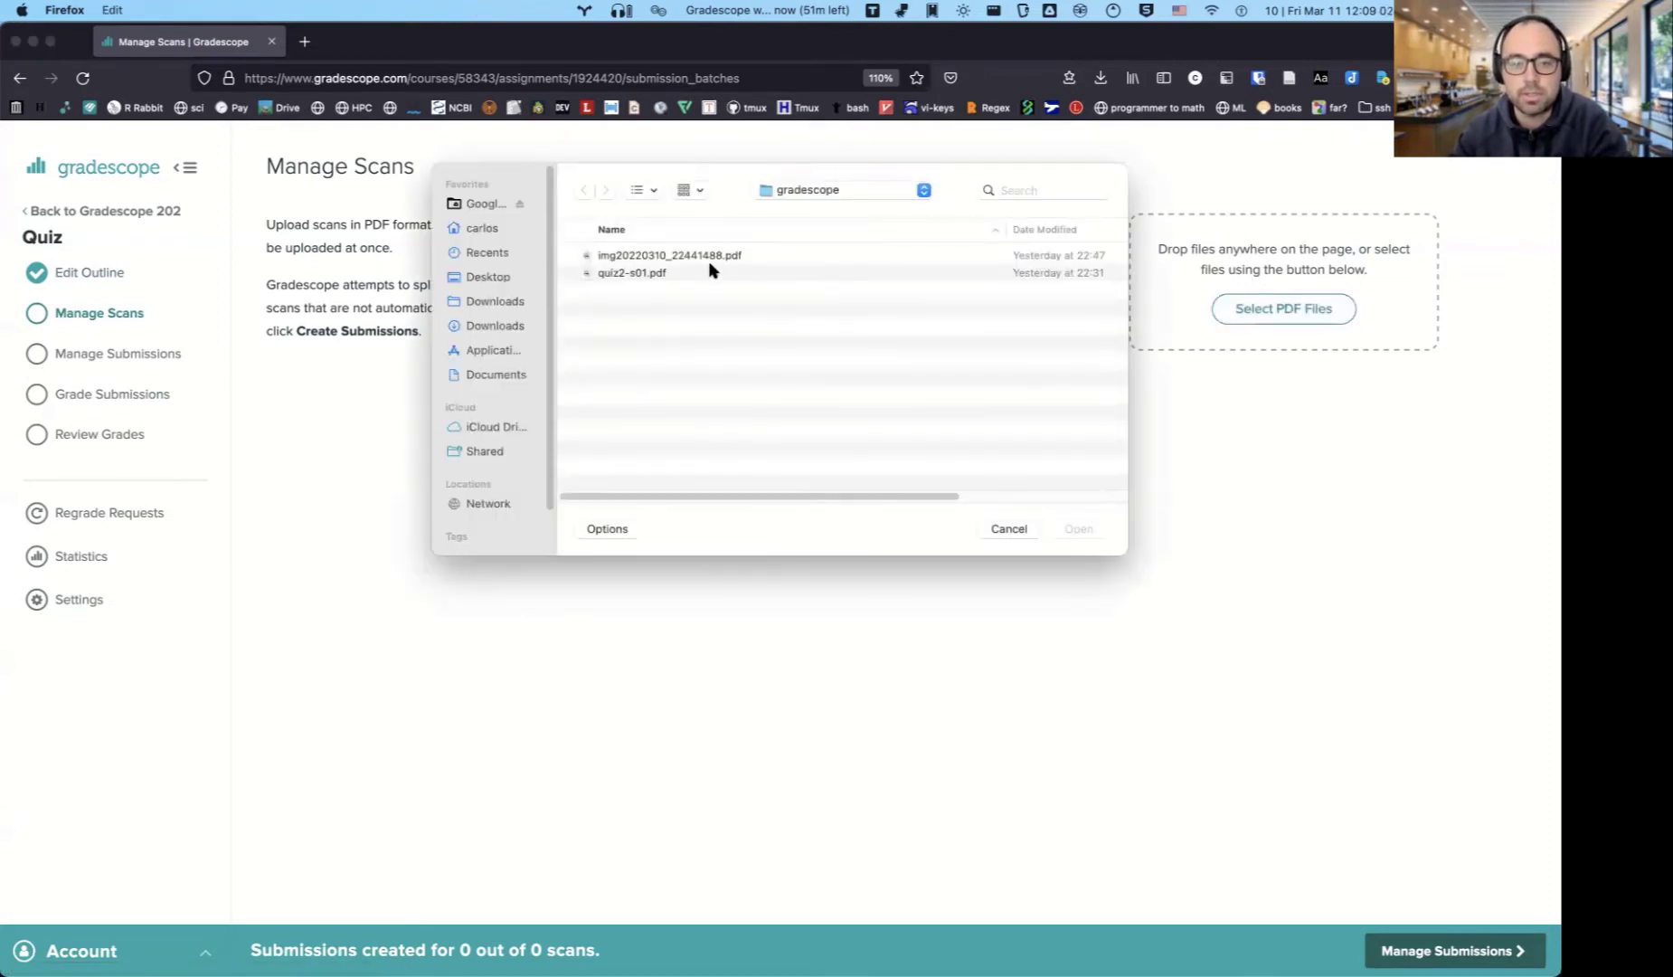
pyautogui.click(710, 265)
pyautogui.doubleClick(709, 261)
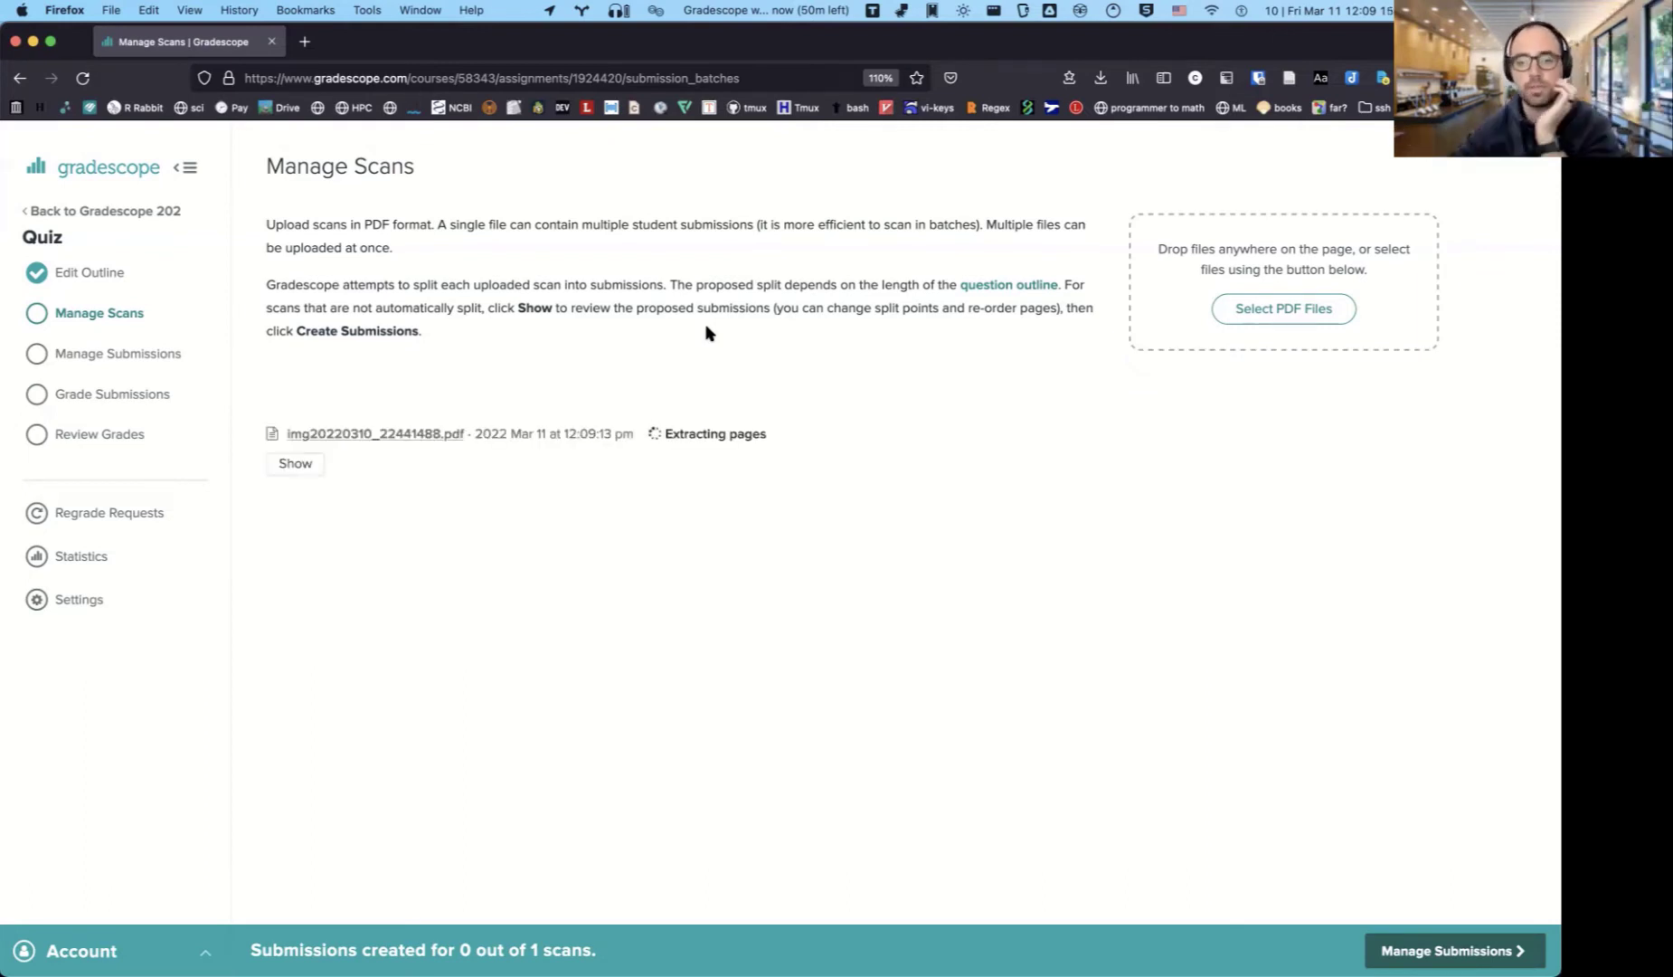
pyautogui.click(296, 463)
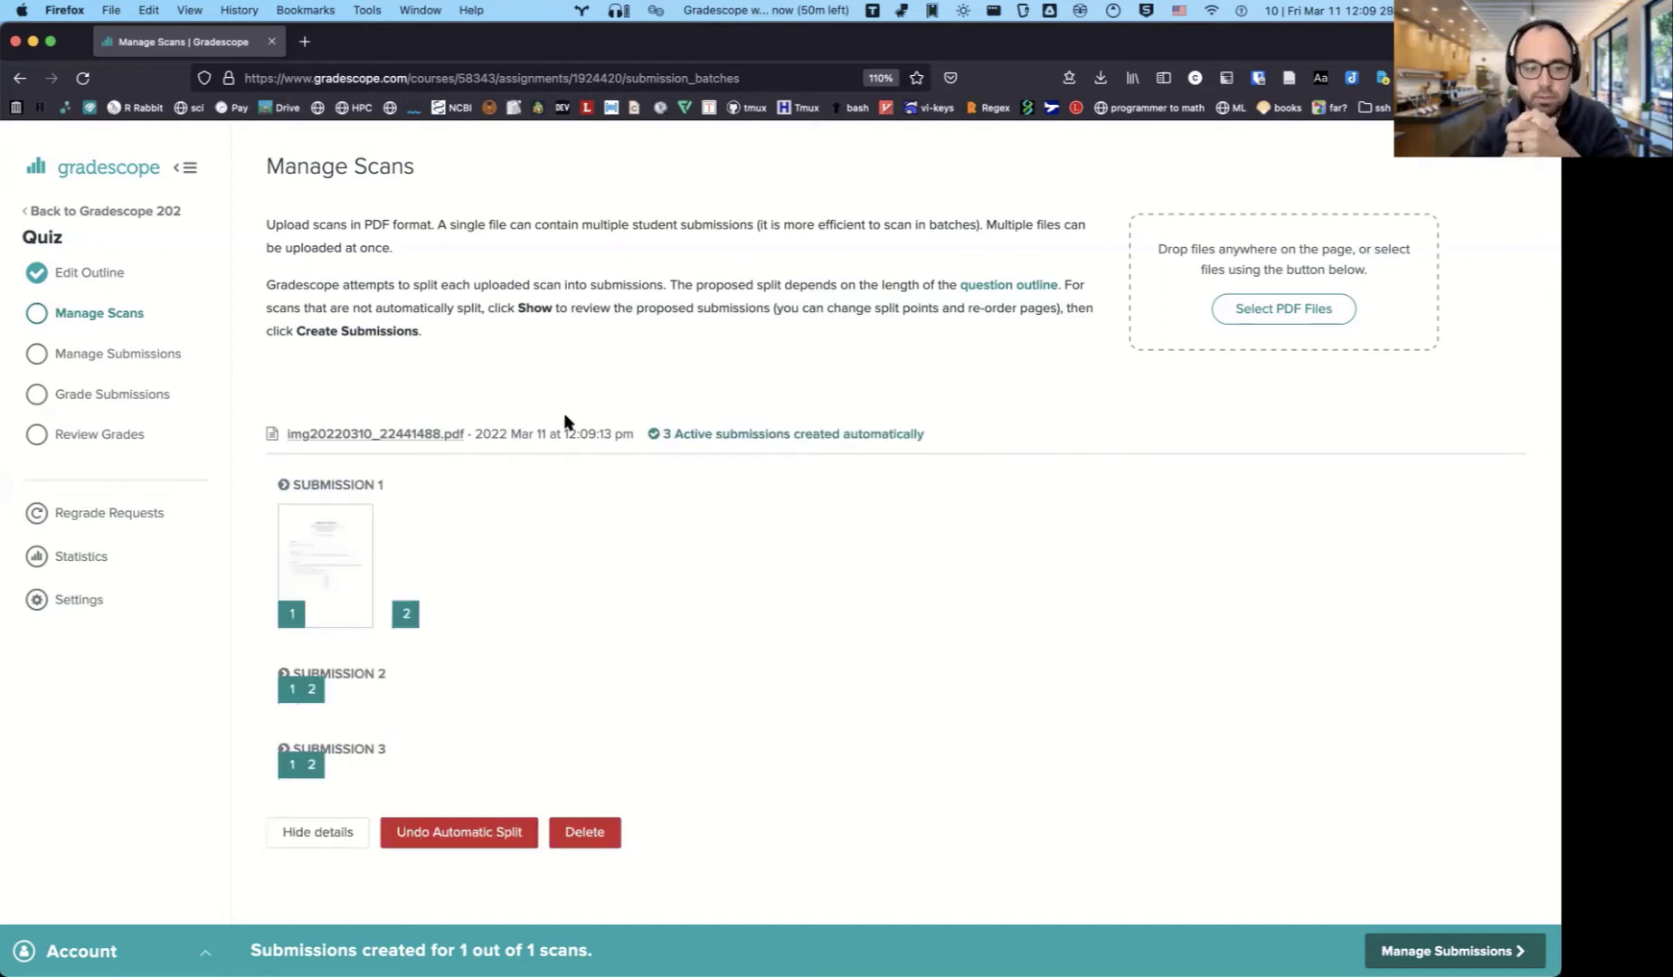
pyautogui.scroll(-3, 312, 327)
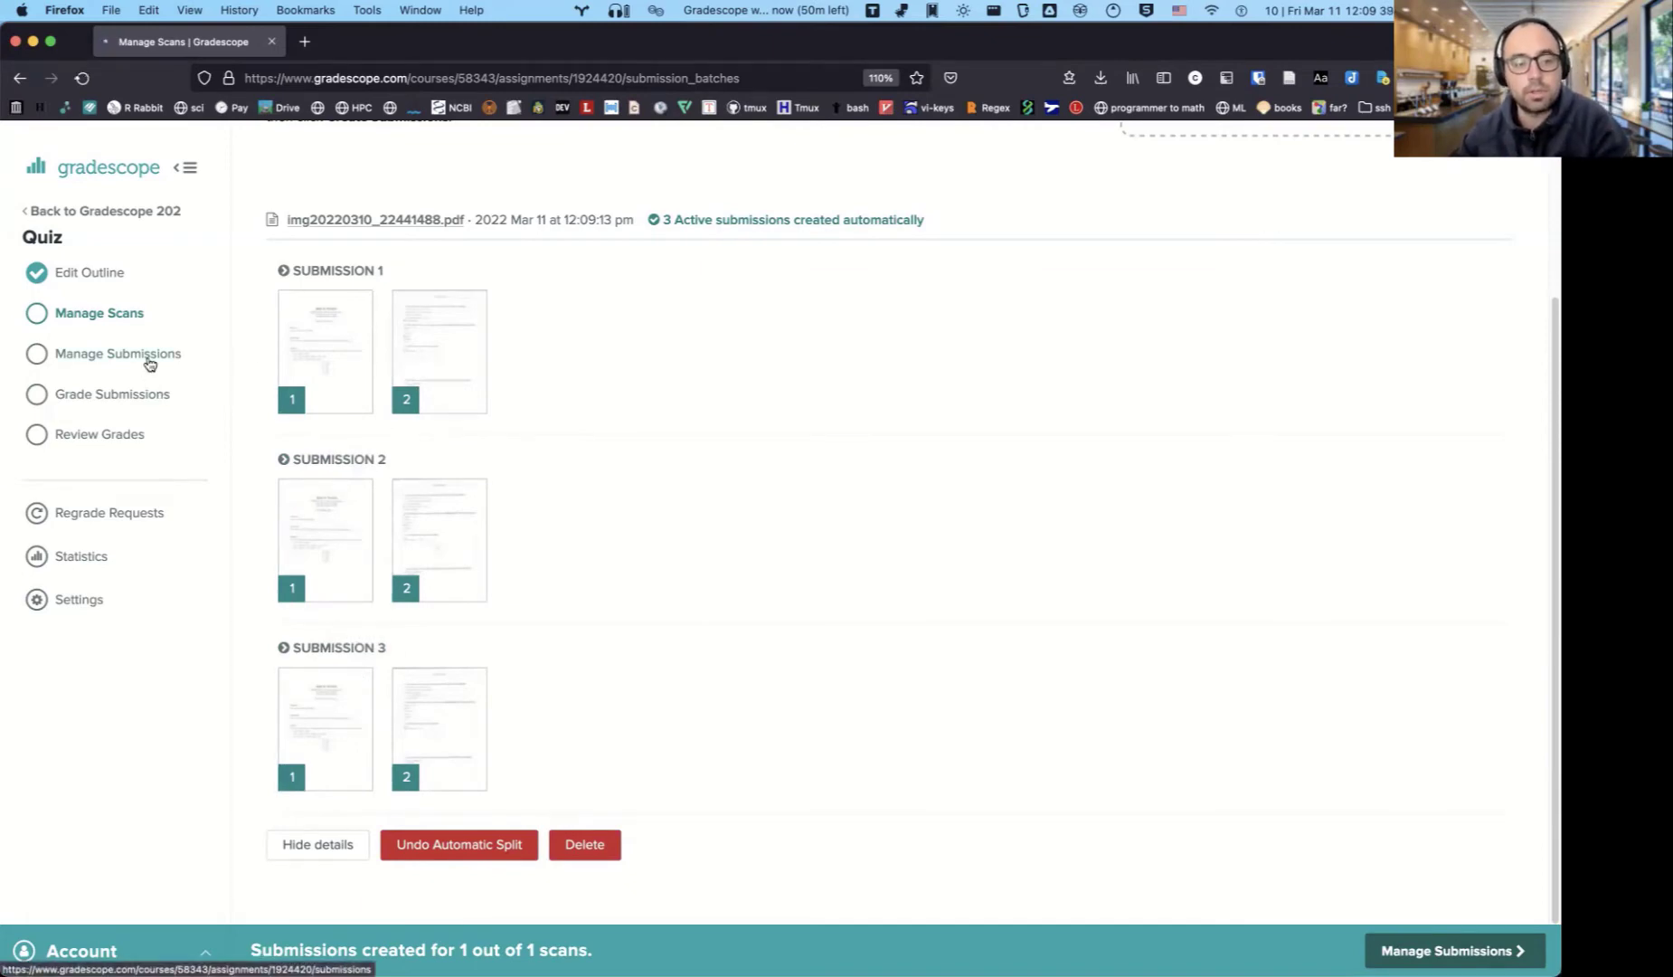
# Open Manage Submissions and try matching the first submission to a student, leaving it unassigned.
pyautogui.click(149, 362)
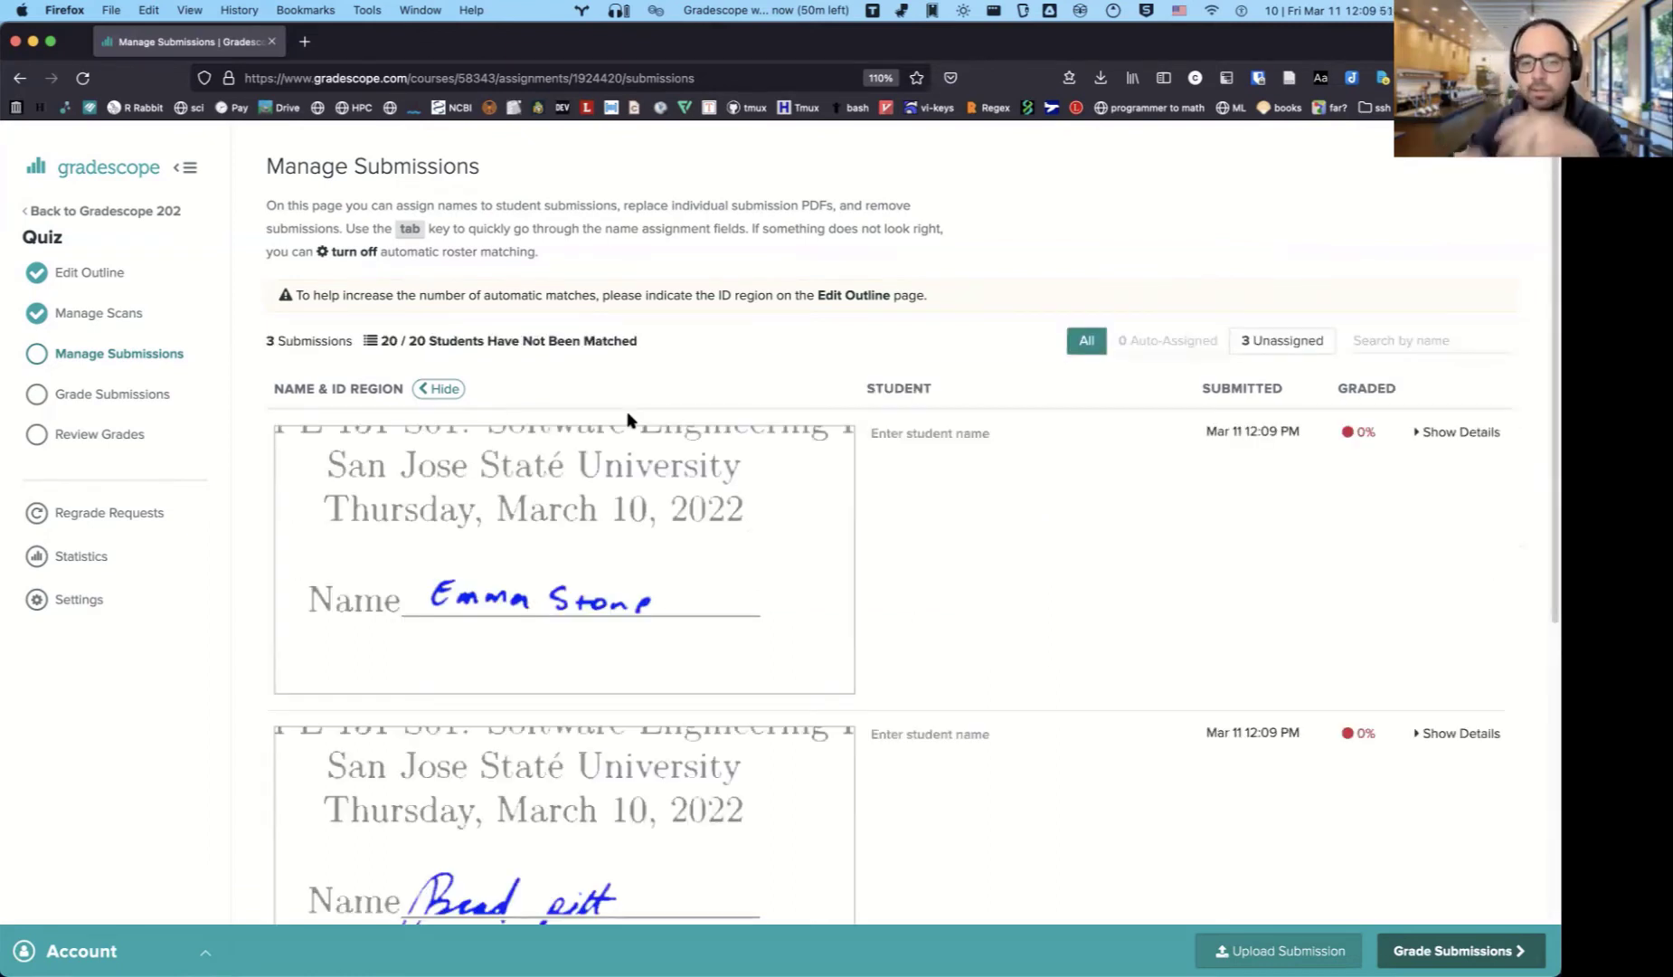
pyautogui.click(972, 435)
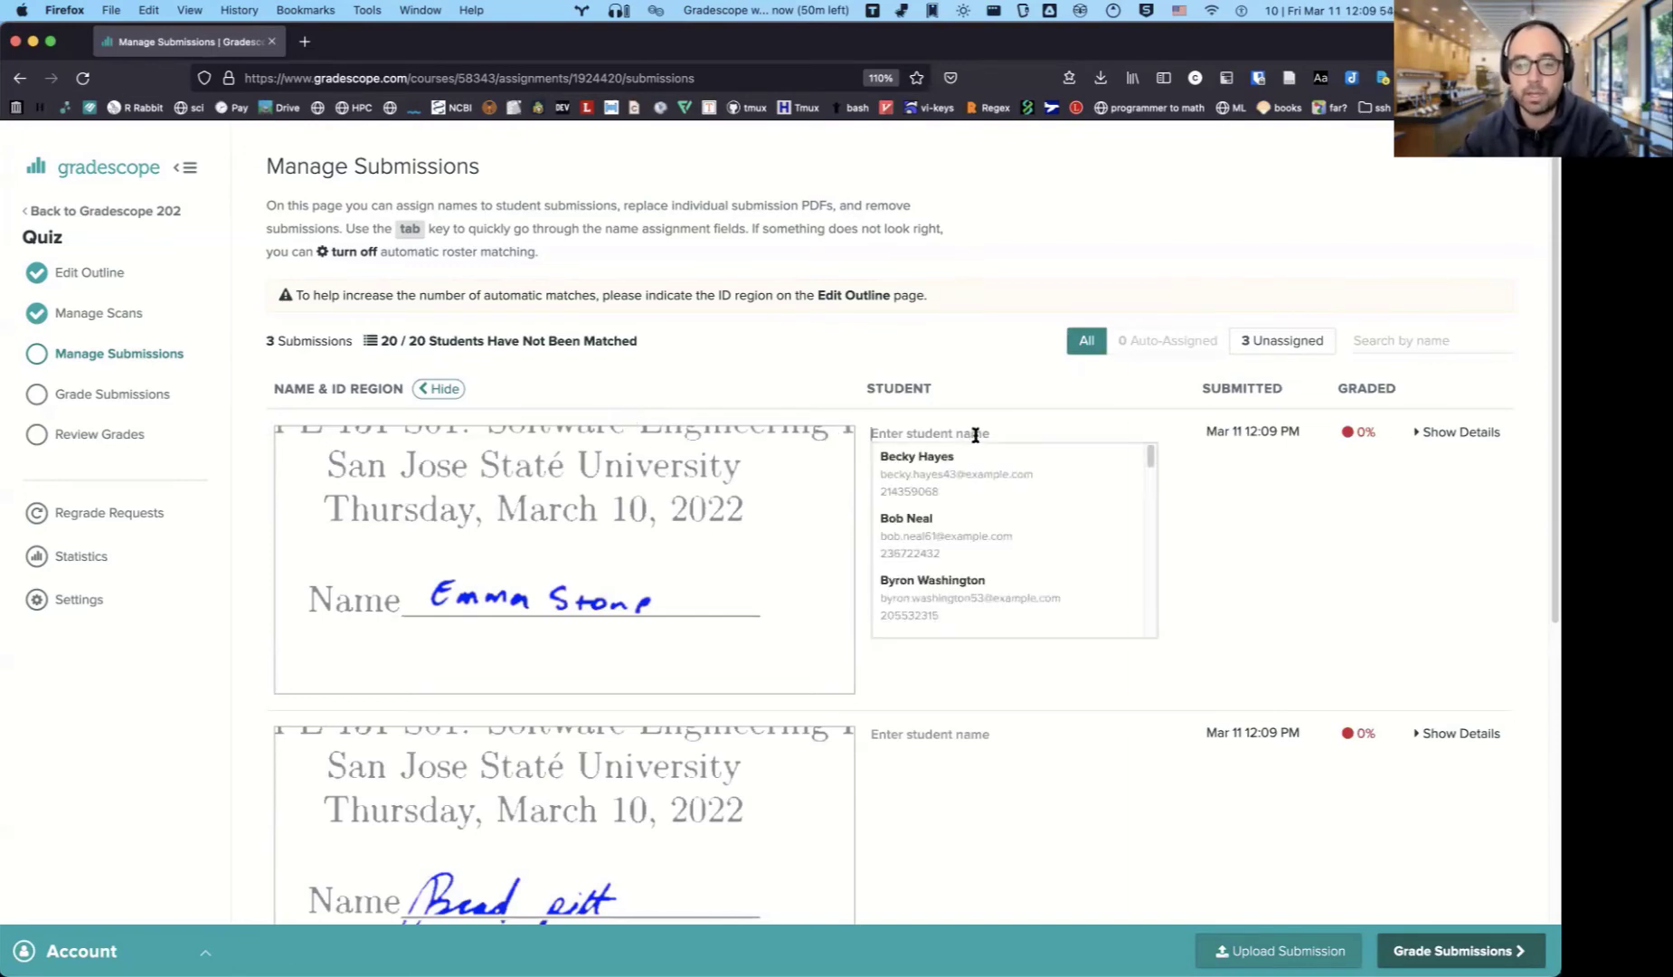
pyautogui.write('emma')
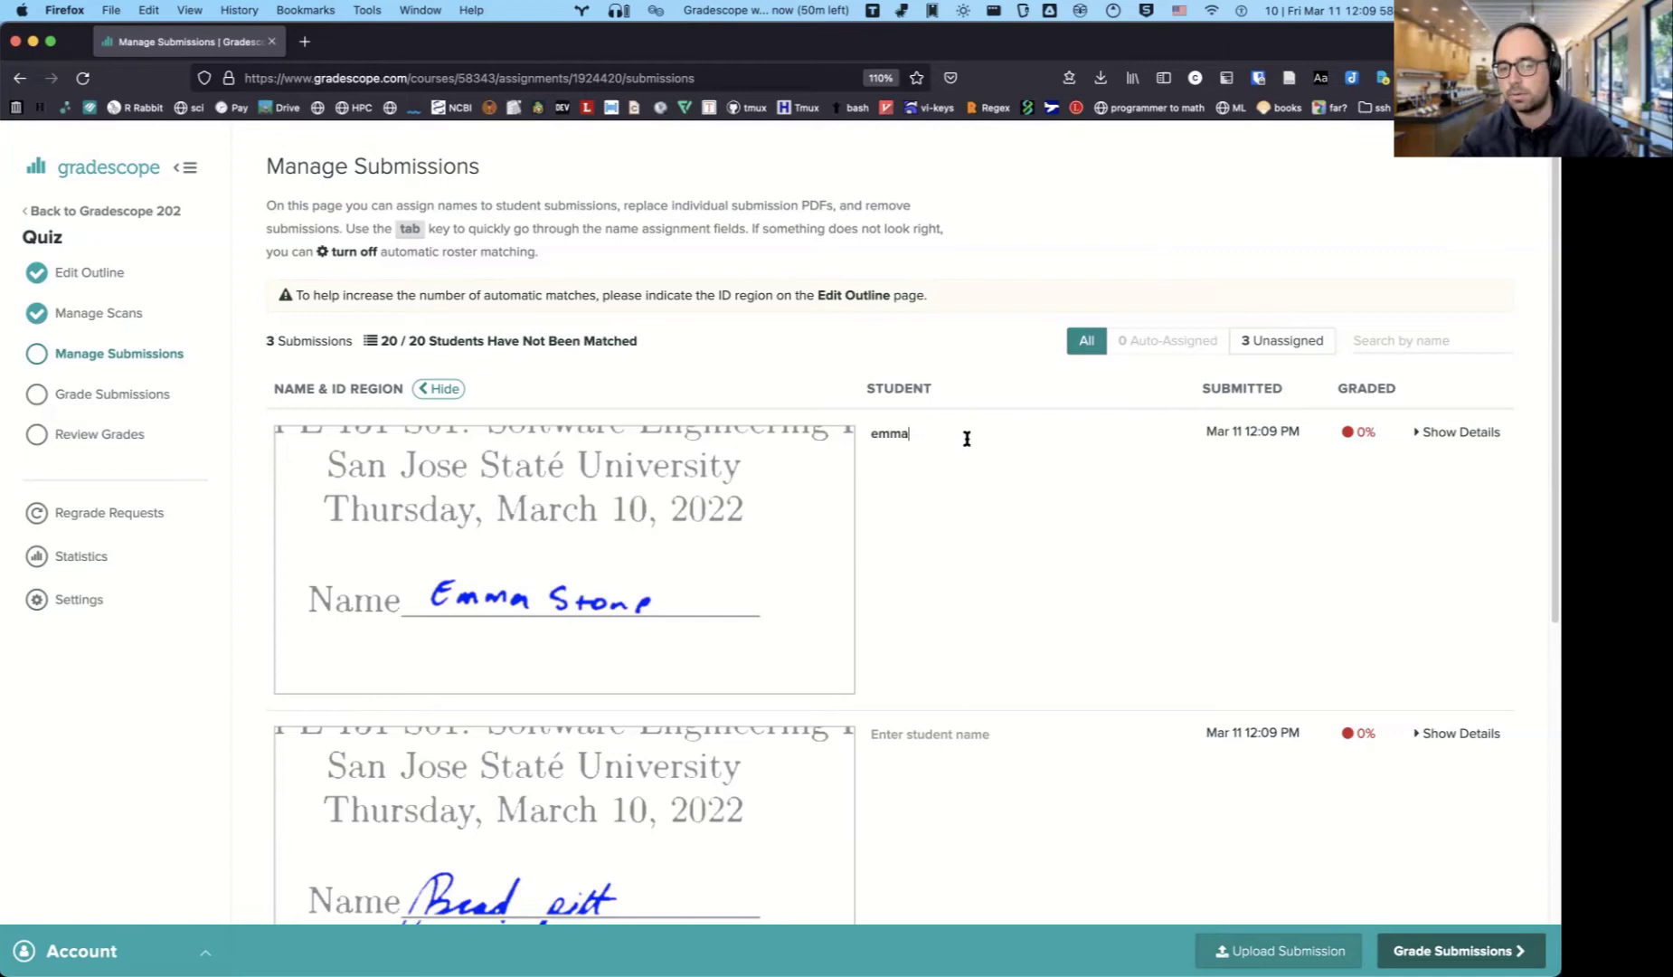
pyautogui.press('BackSpace')
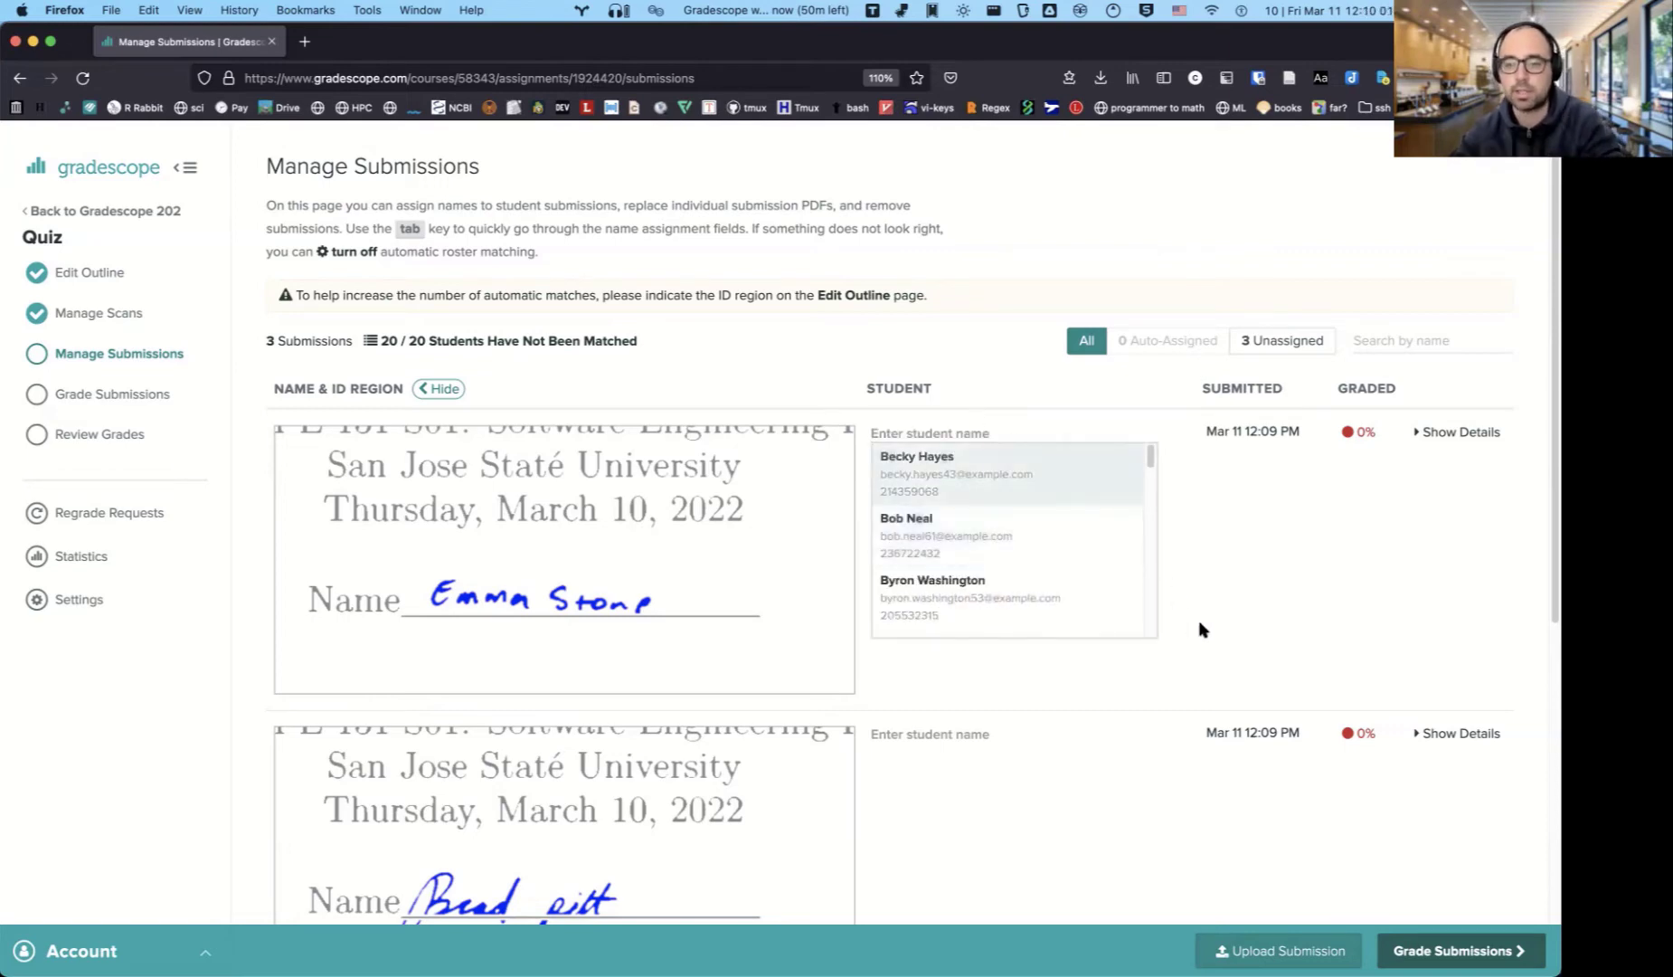
pyautogui.click(1318, 619)
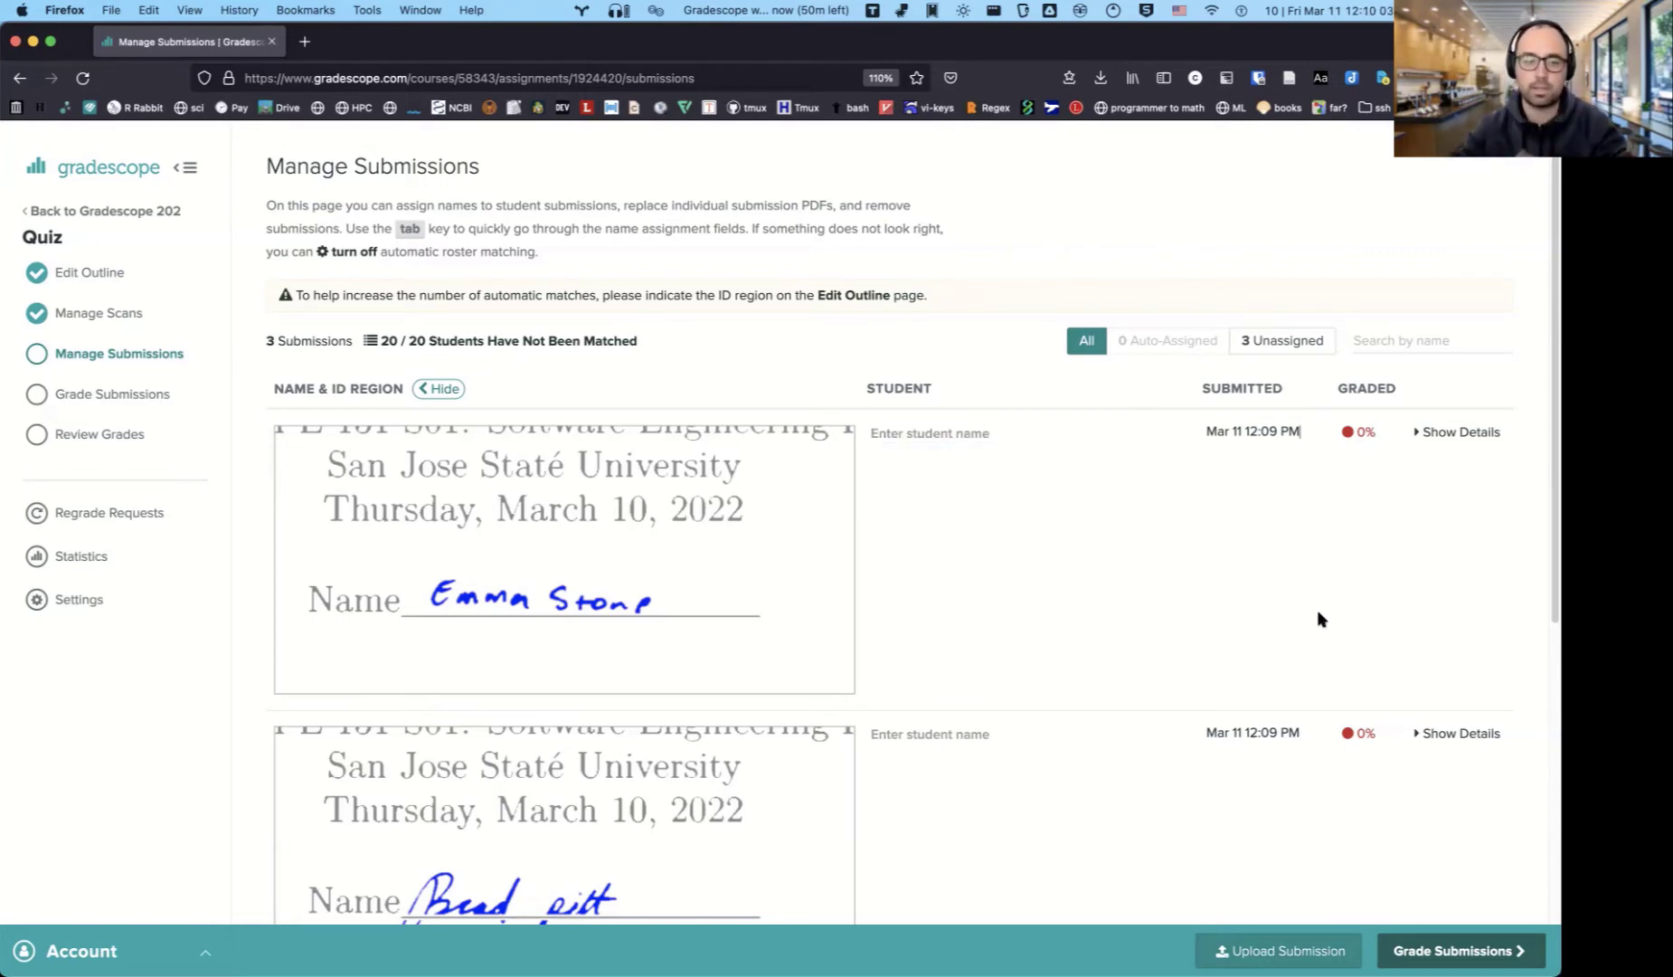
pyautogui.scroll(-2, 989, 568)
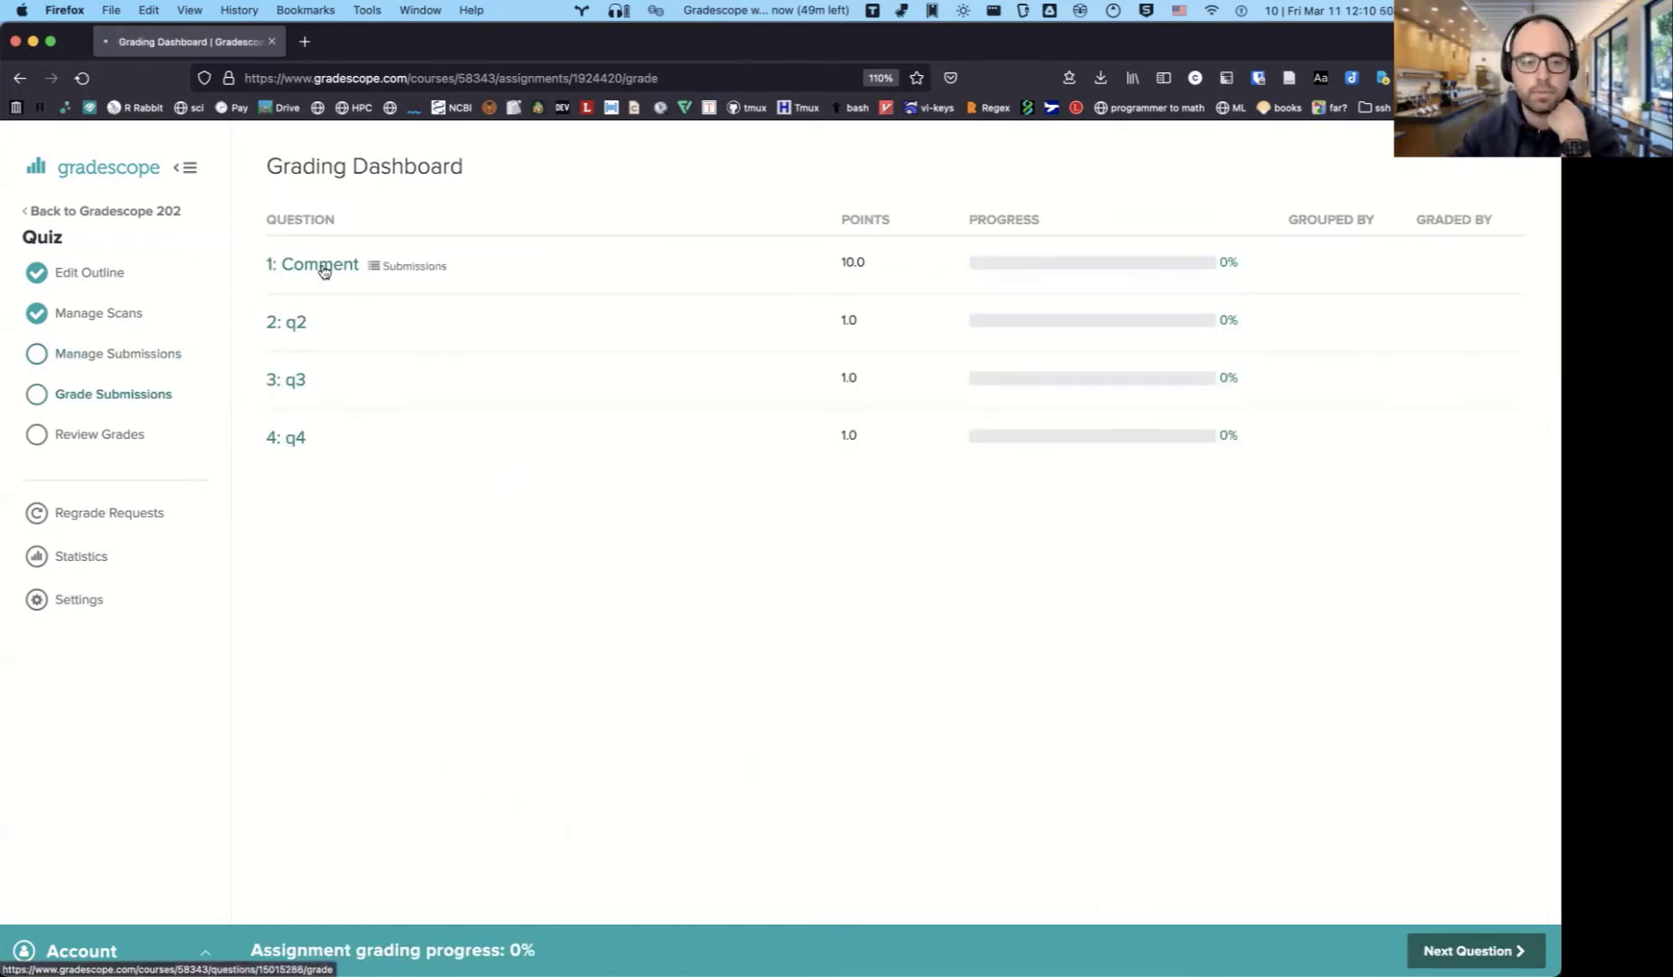
# Set question 1, Comment, to Form Answer Groups First with Multiple Choice Marks, then review groups.
pyautogui.click(323, 268)
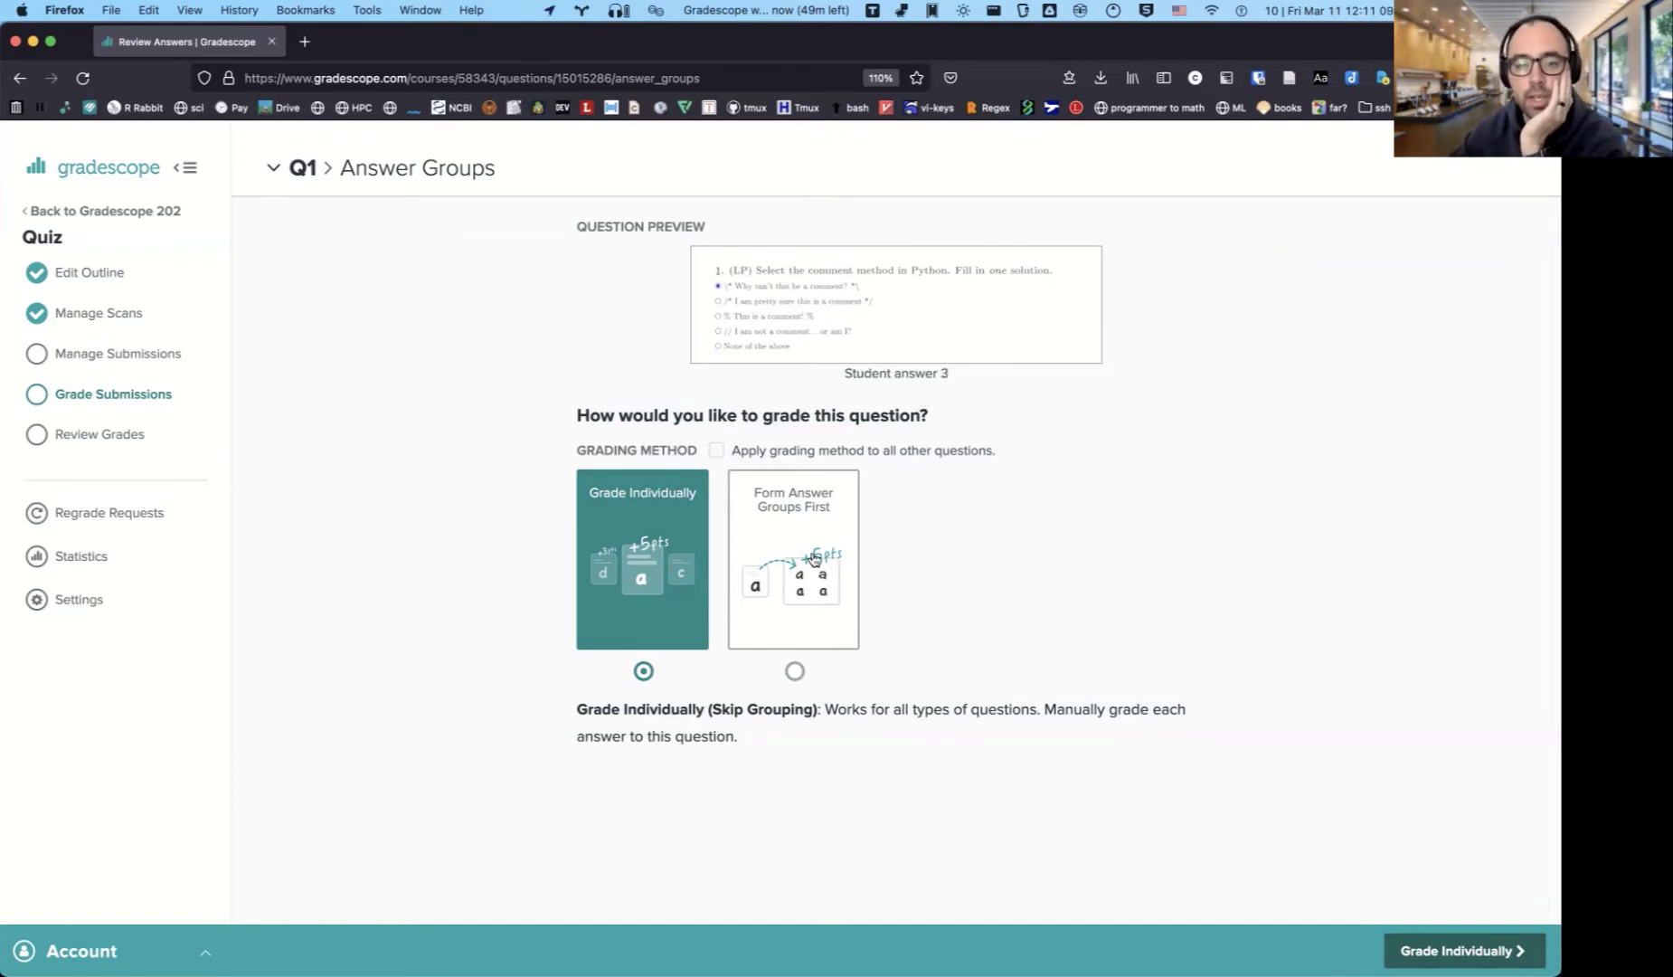
pyautogui.click(814, 597)
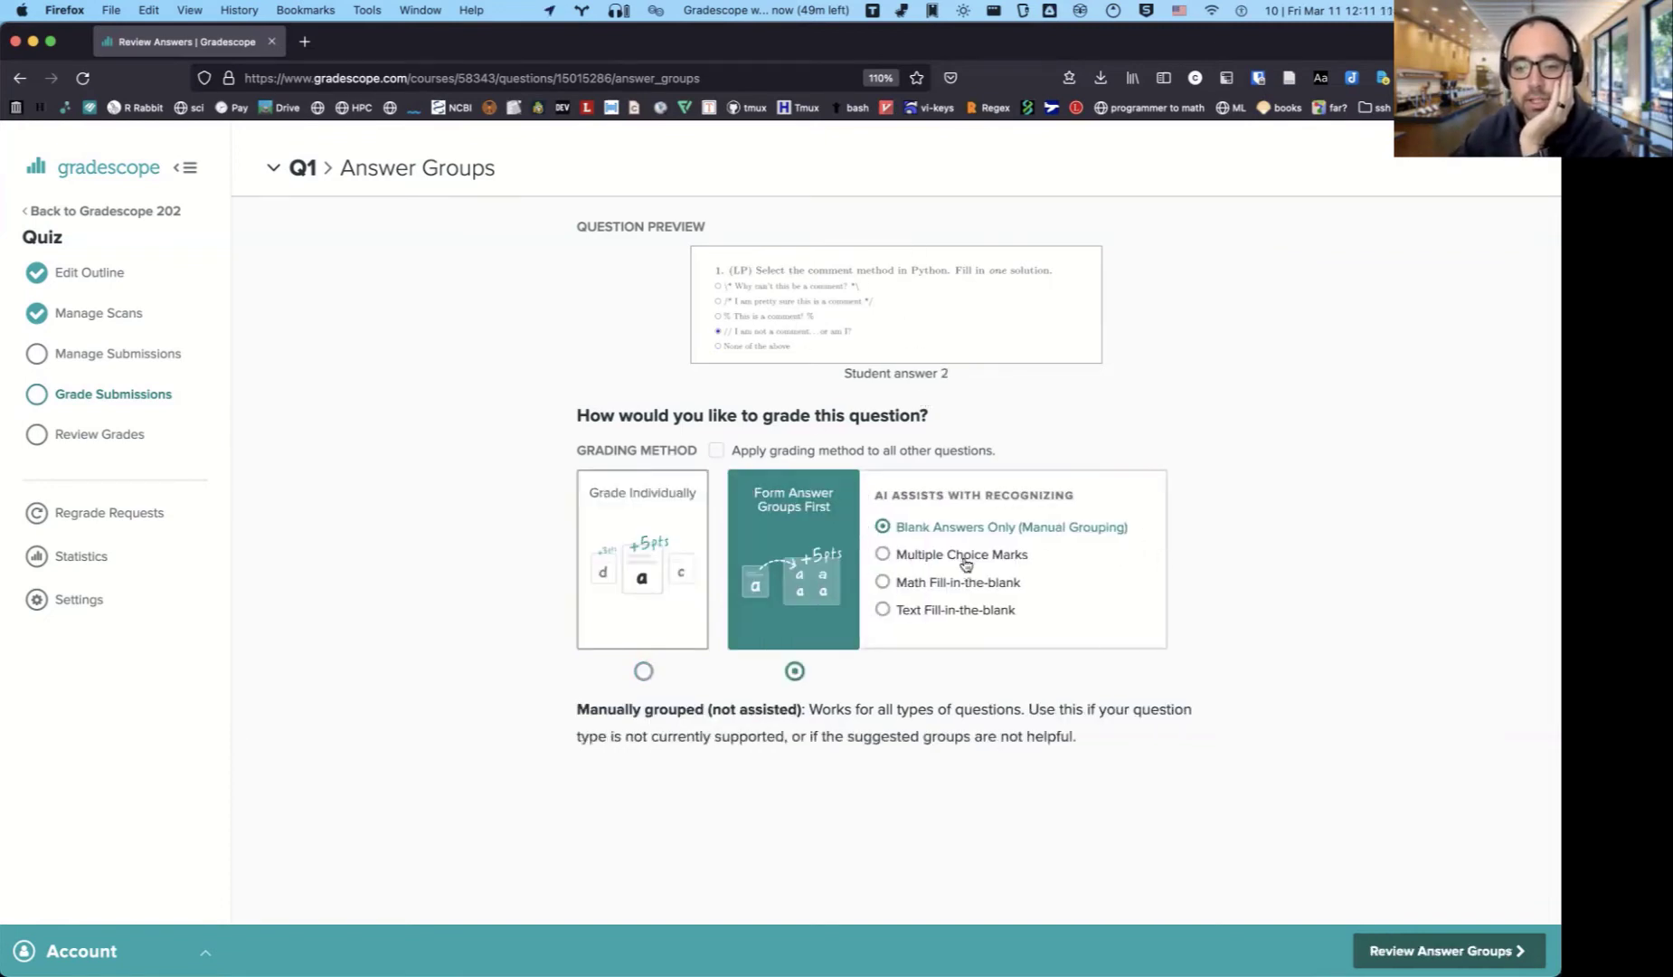
pyautogui.click(966, 564)
pyautogui.click(944, 587)
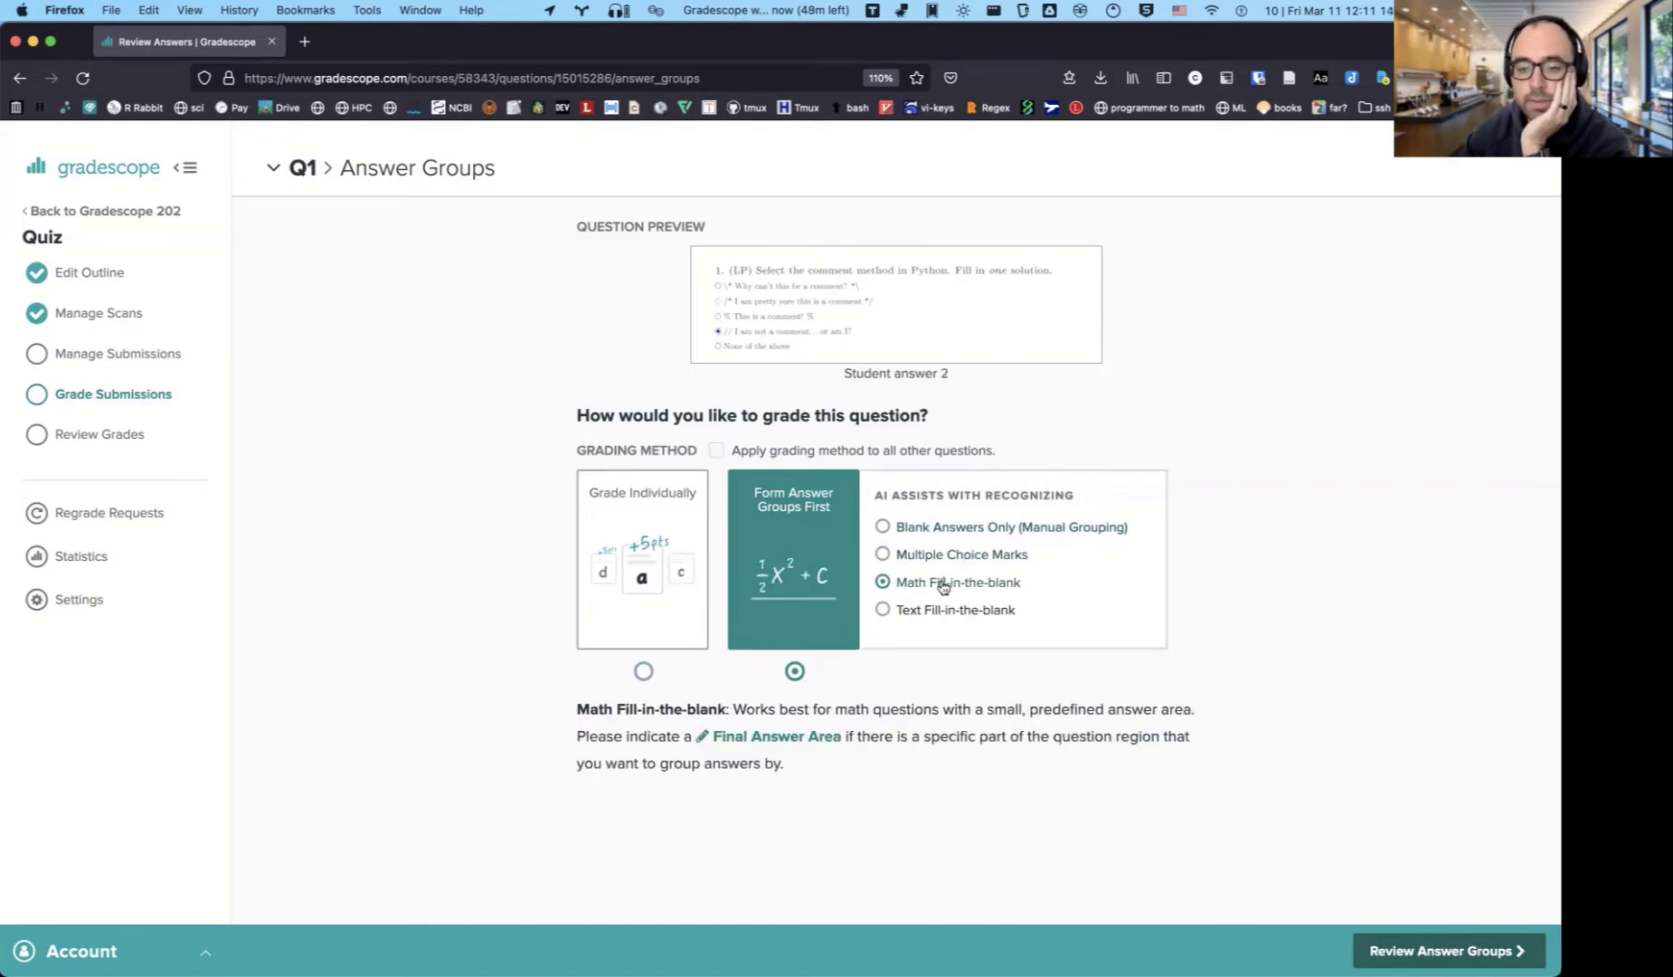
pyautogui.click(984, 555)
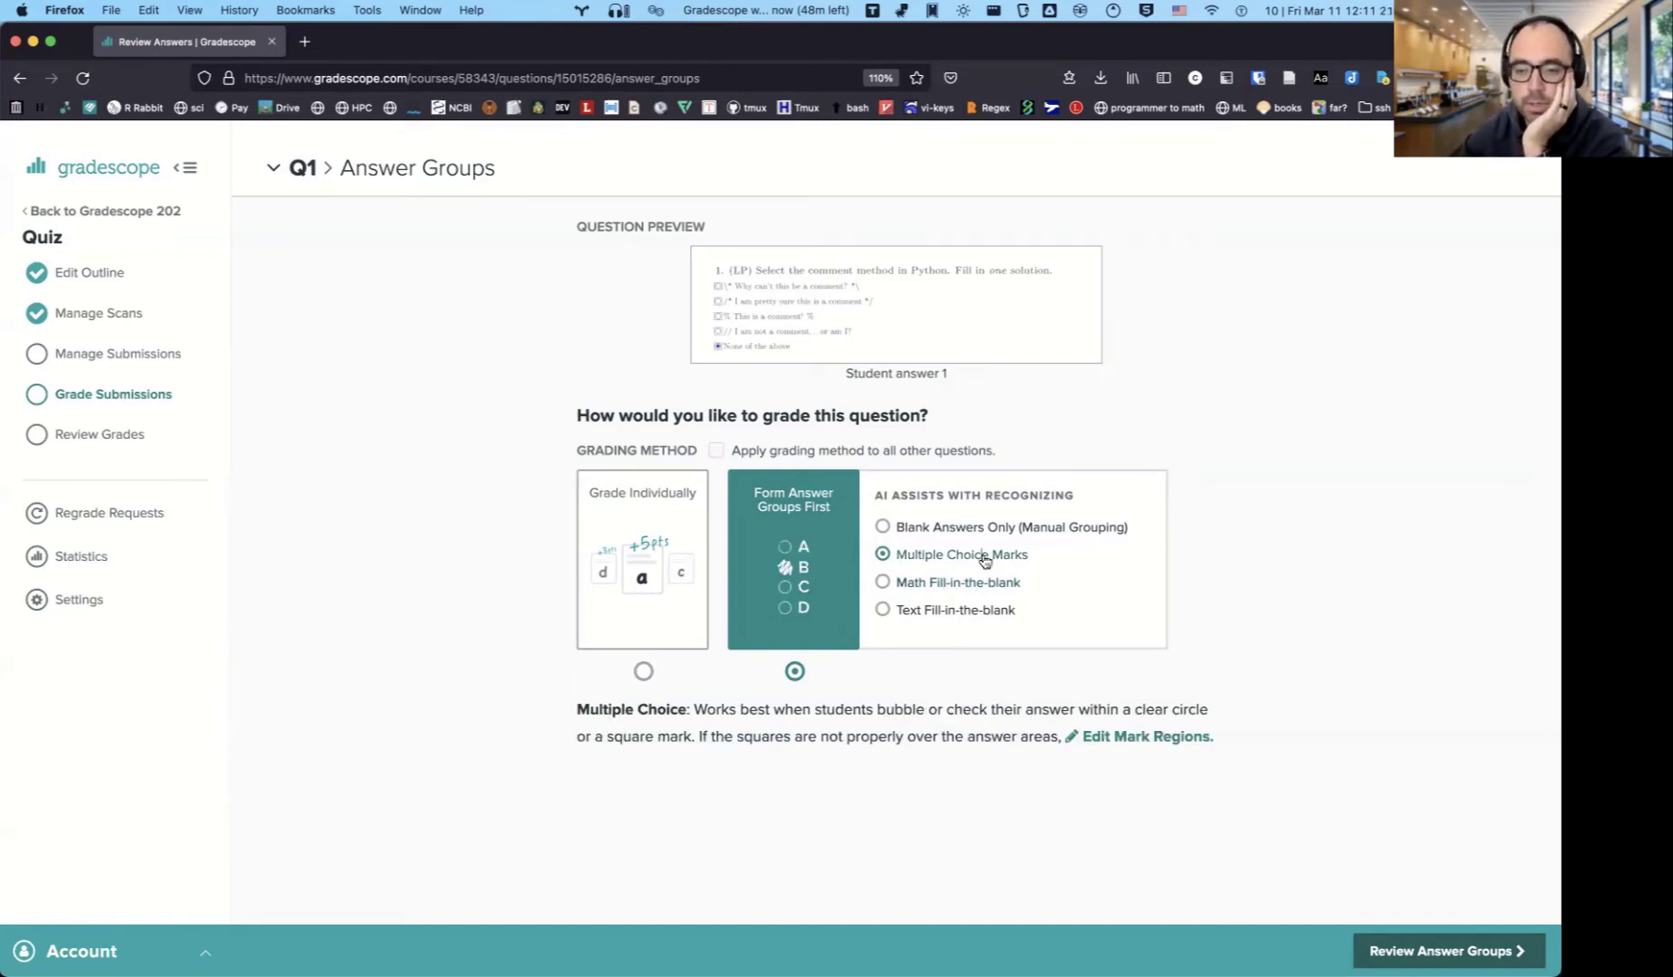
pyautogui.click(1390, 948)
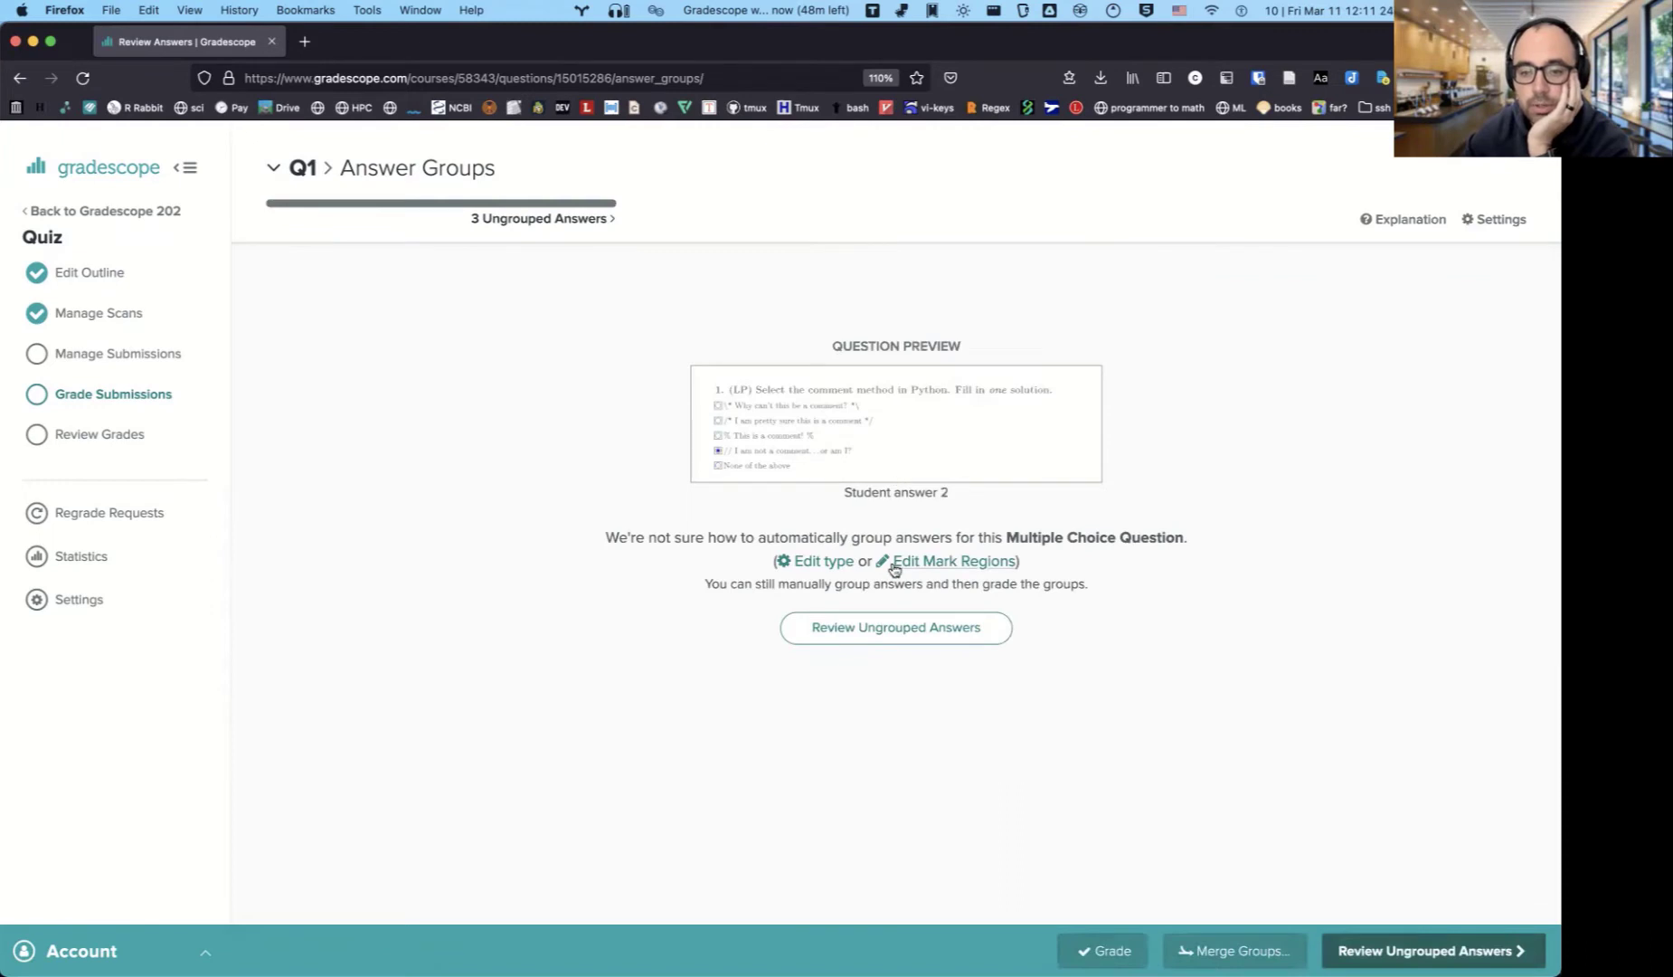
# Create a 'None above' group holding the None of the above answer.
pyautogui.click(914, 635)
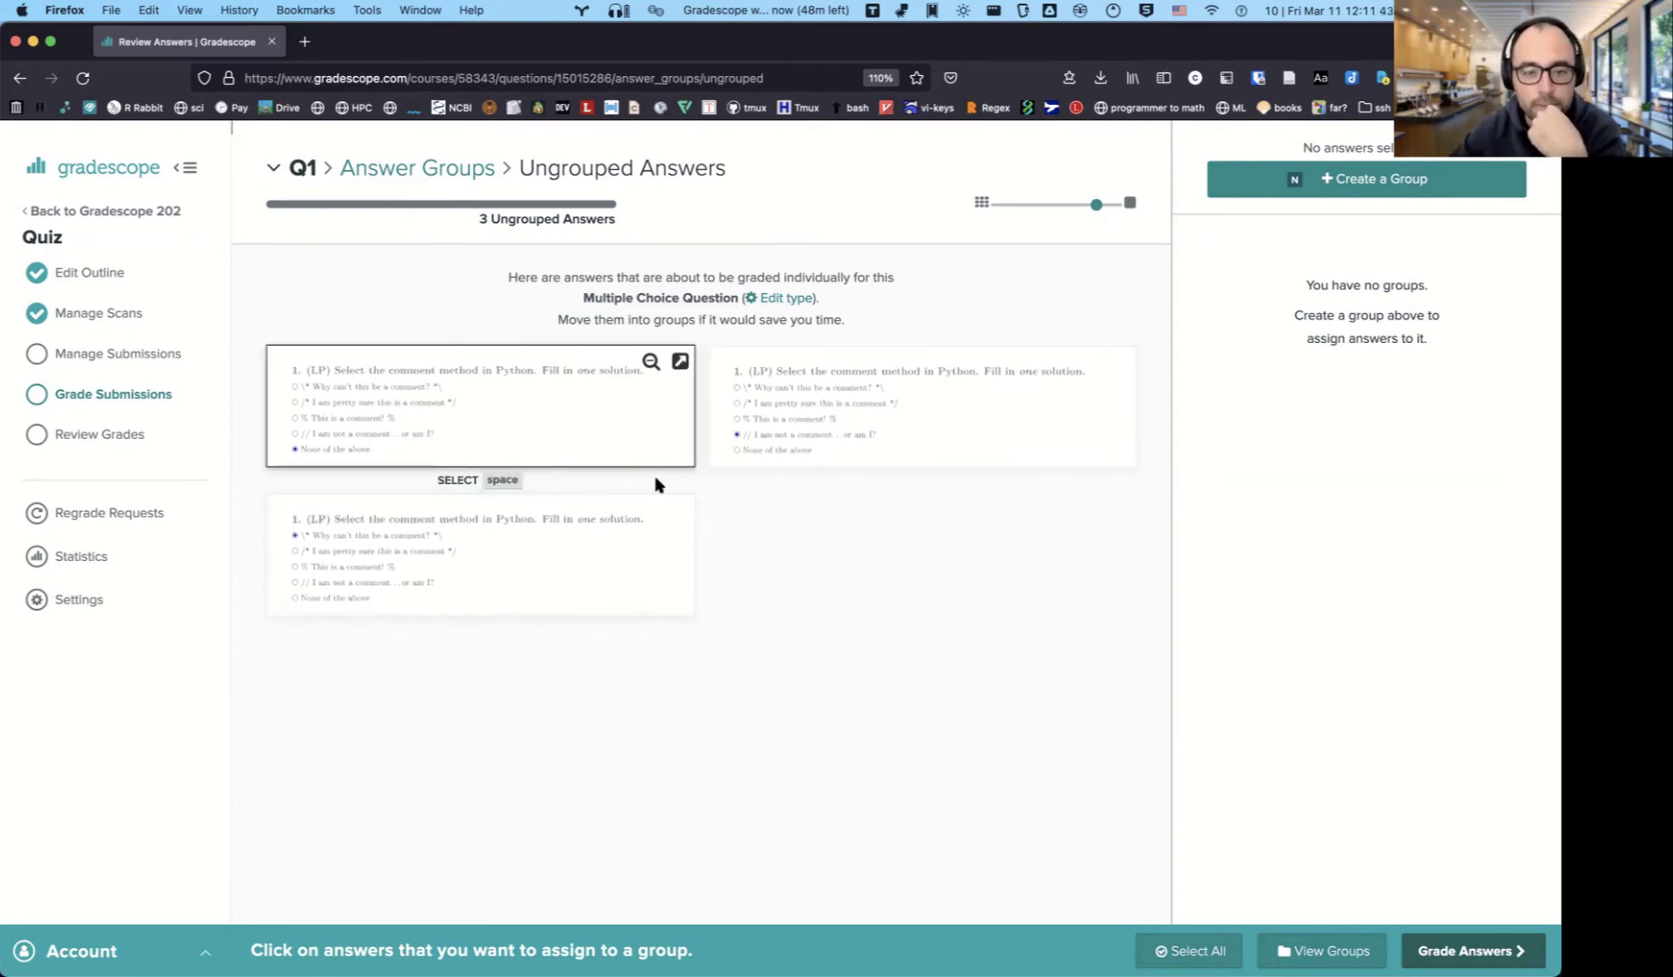
pyautogui.press('n')
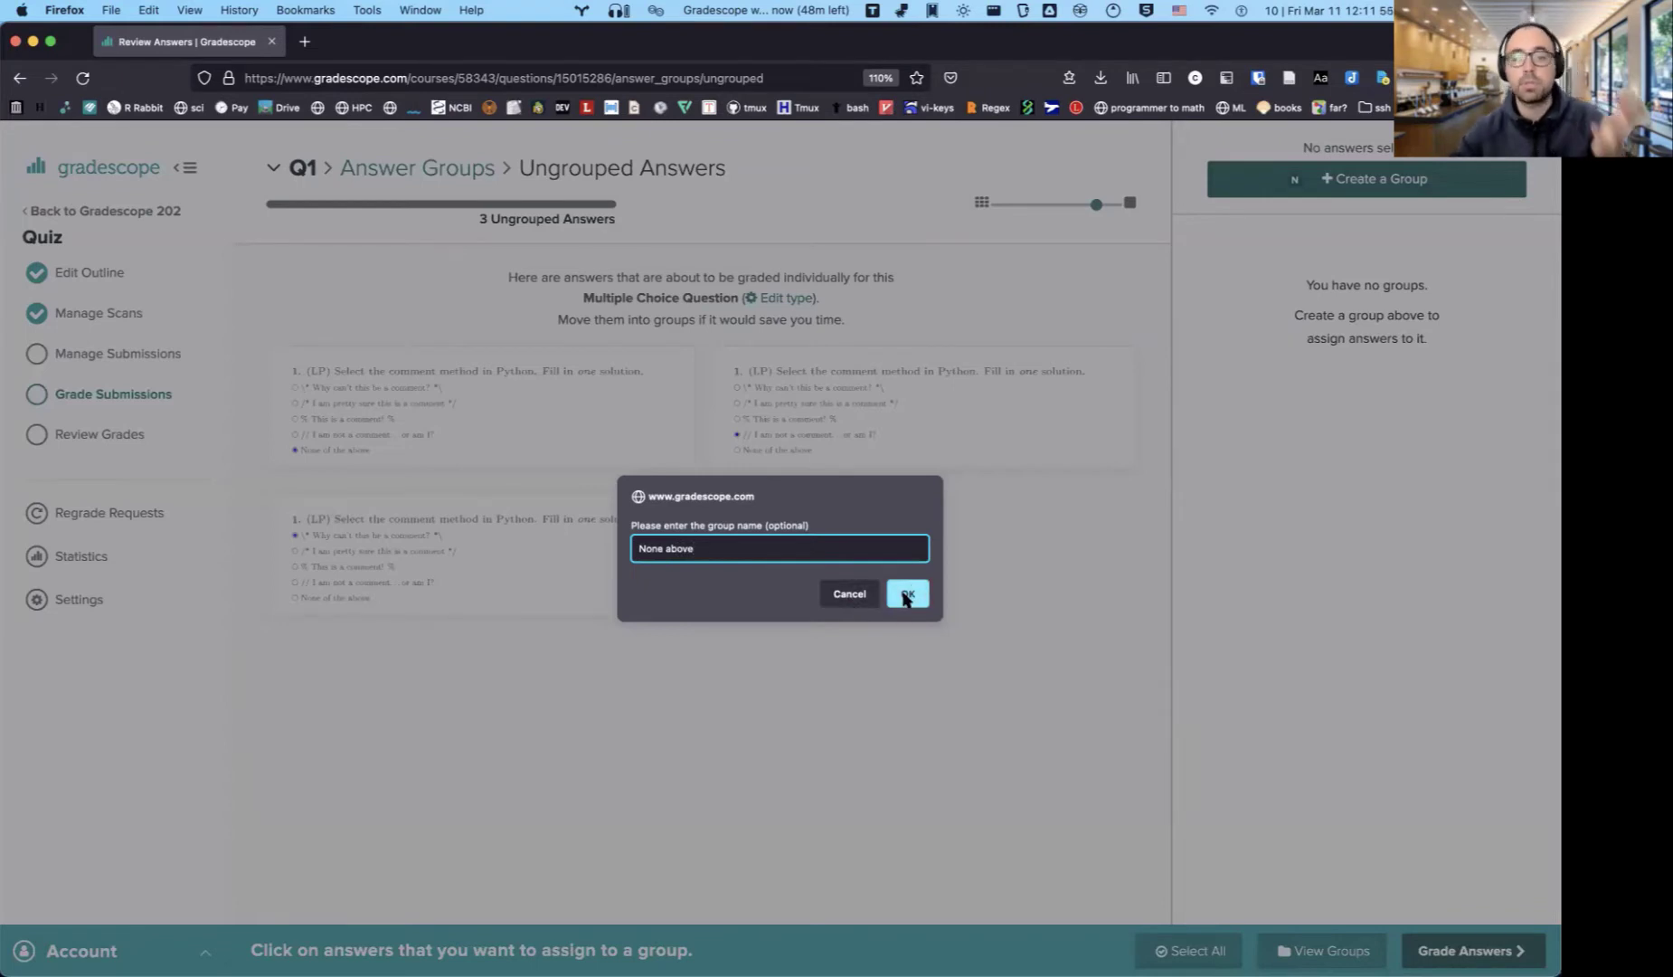
pyautogui.click(908, 592)
pyautogui.moveTo(558, 444); pyautogui.dragTo(1284, 291)
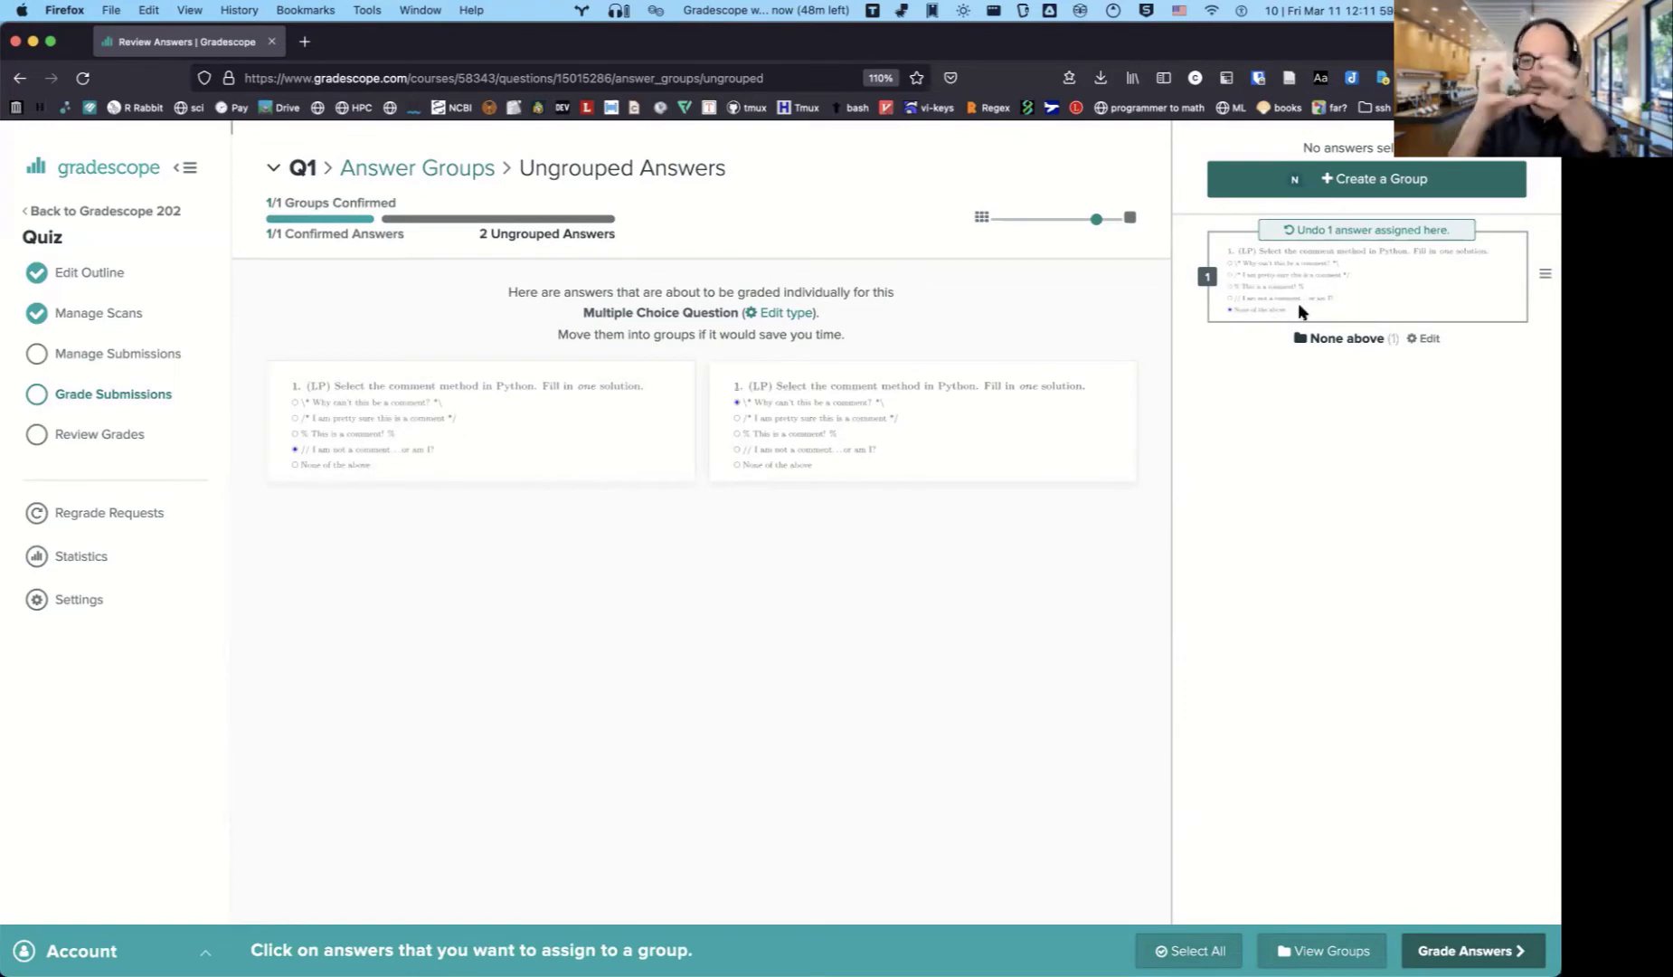
# Put the other two answers in a new 'Incorrect' group and rename 'None above' to 'Correct'.
pyautogui.click(1281, 190)
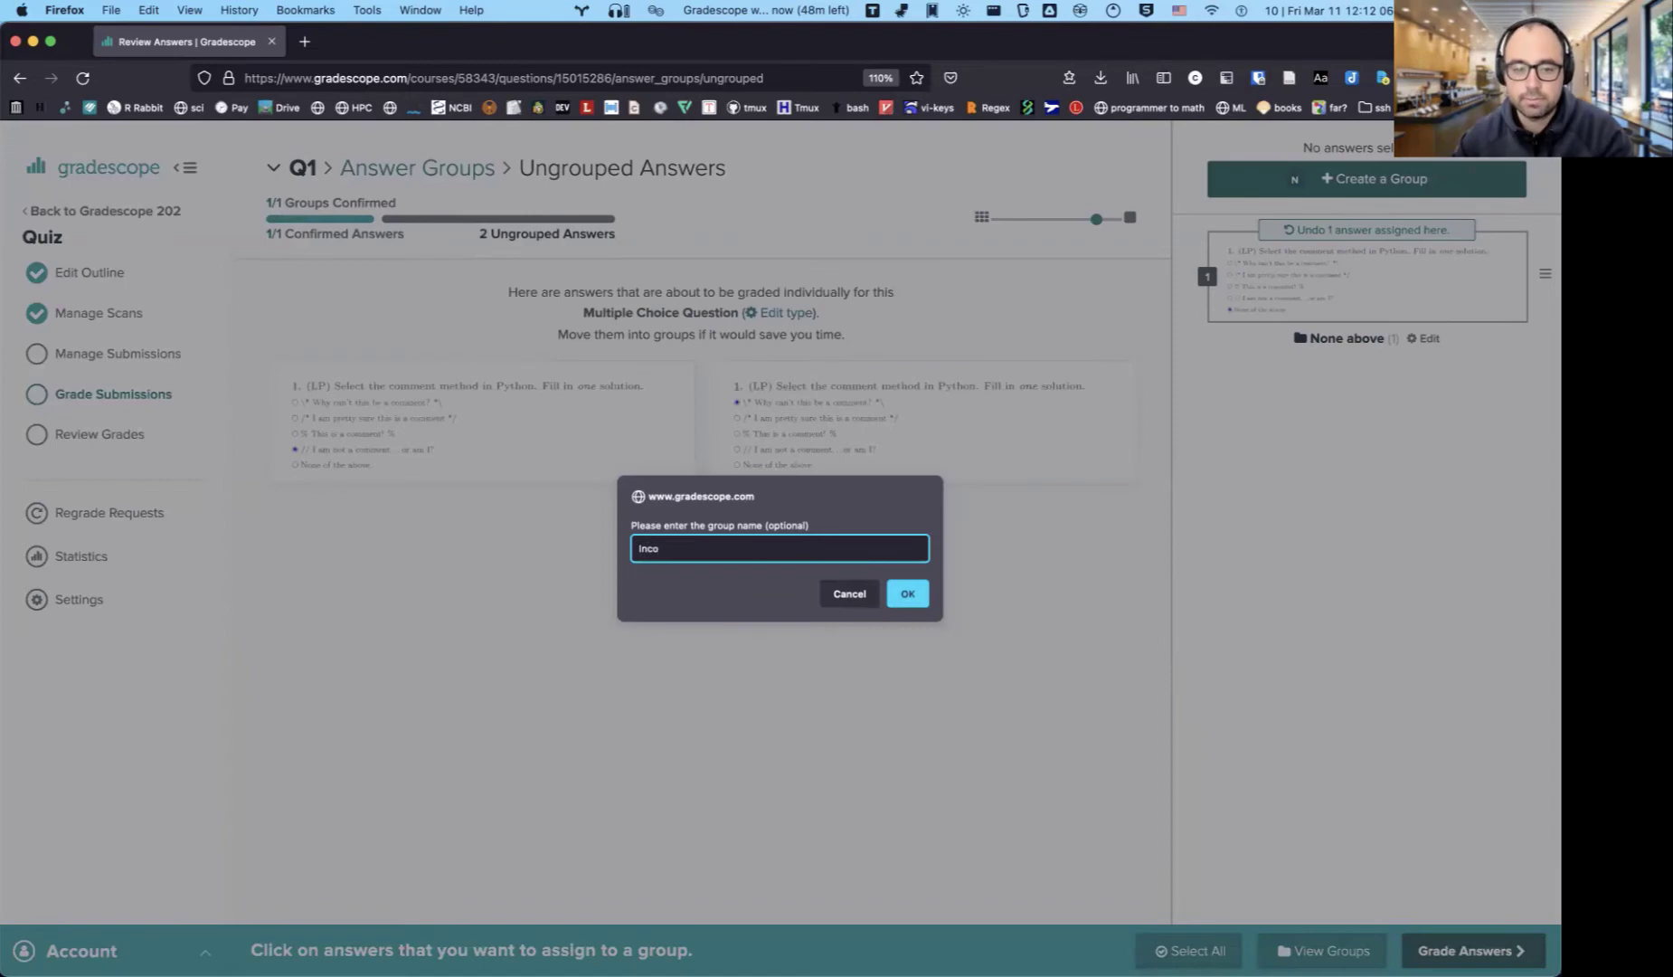
pyautogui.write('Incorrect')
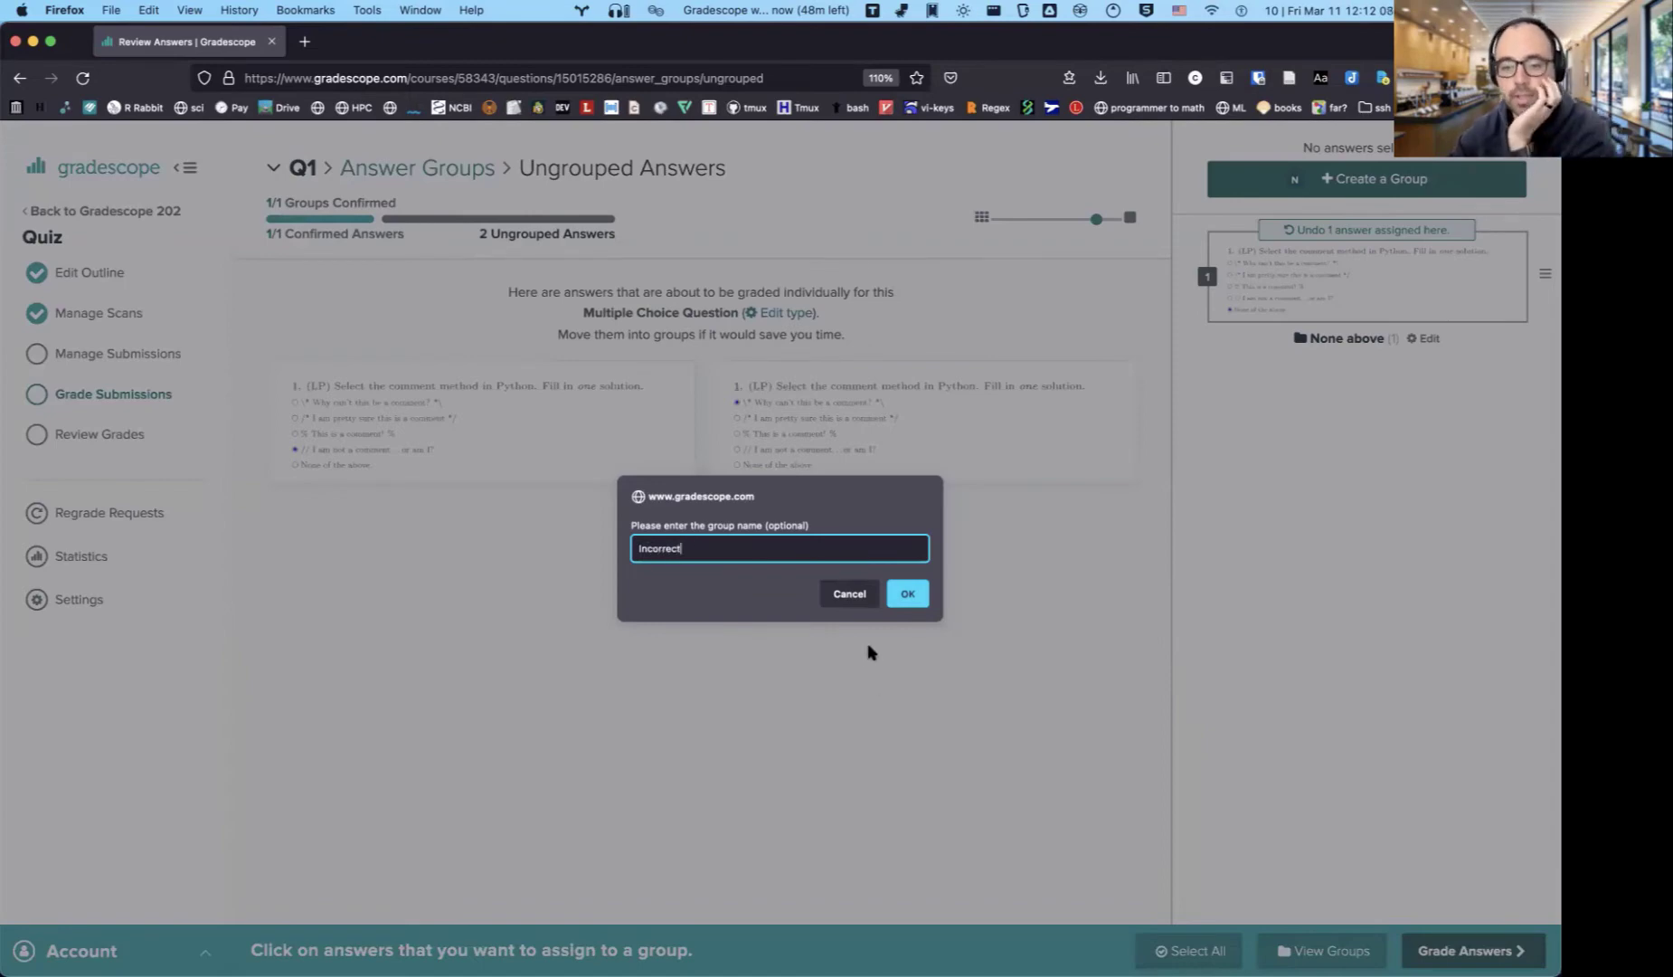
pyautogui.click(907, 593)
pyautogui.moveTo(860, 419); pyautogui.dragTo(1239, 412)
pyautogui.moveTo(553, 414); pyautogui.dragTo(1221, 426)
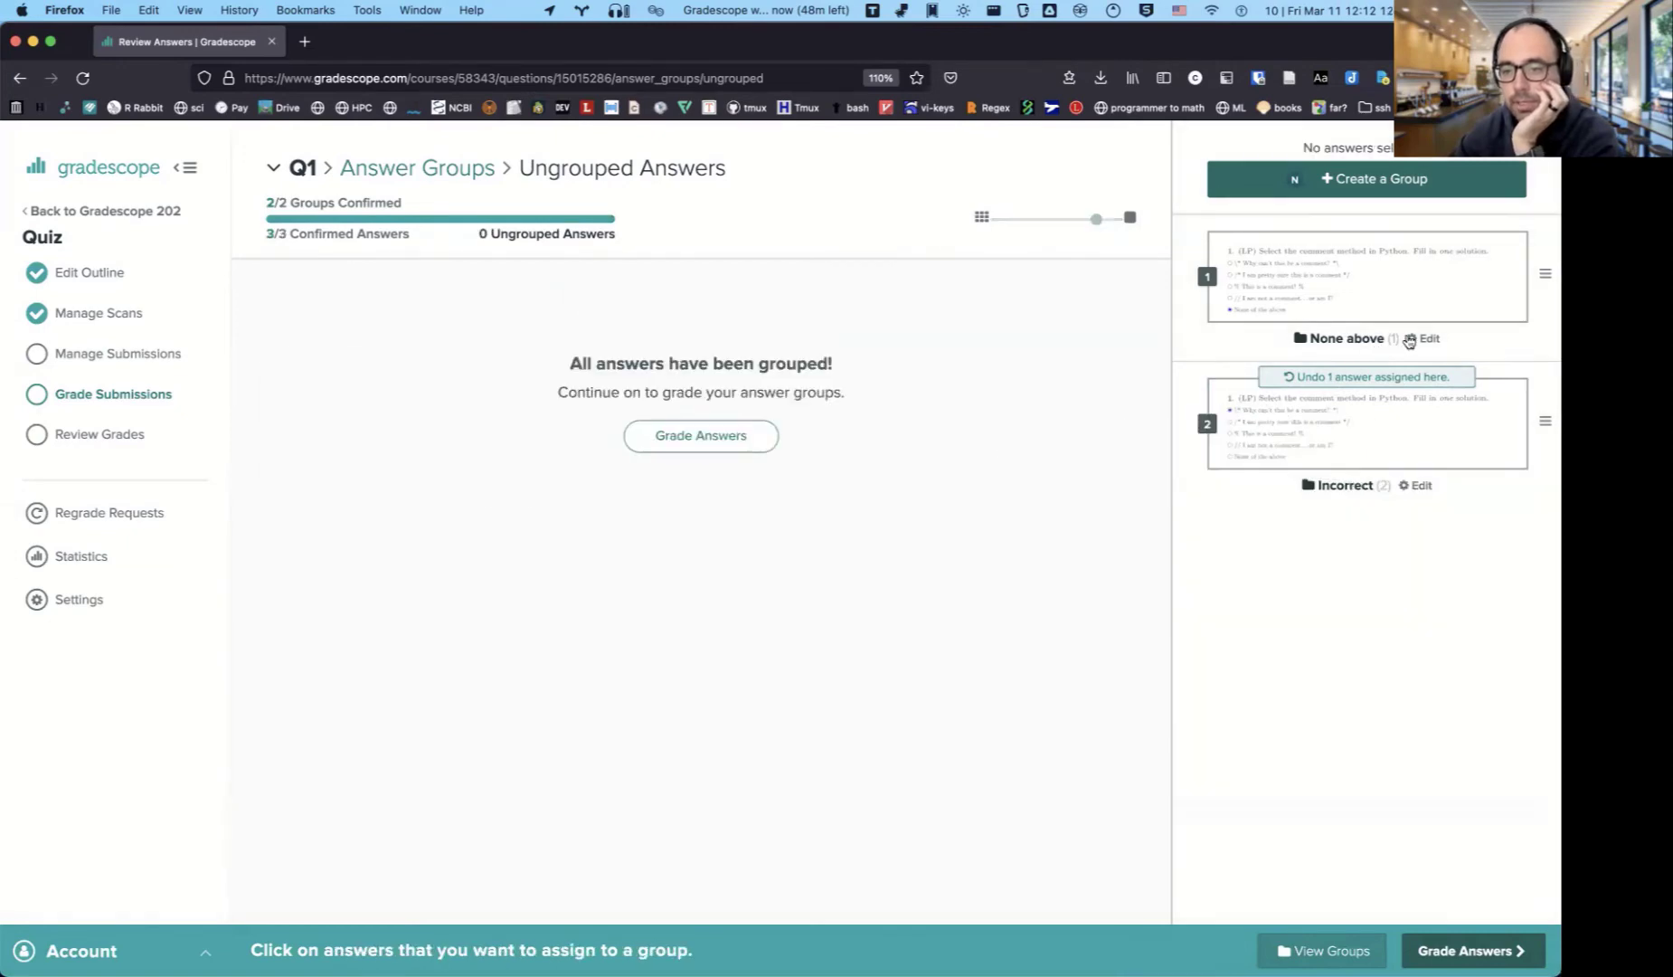
pyautogui.moveTo(1404, 387)
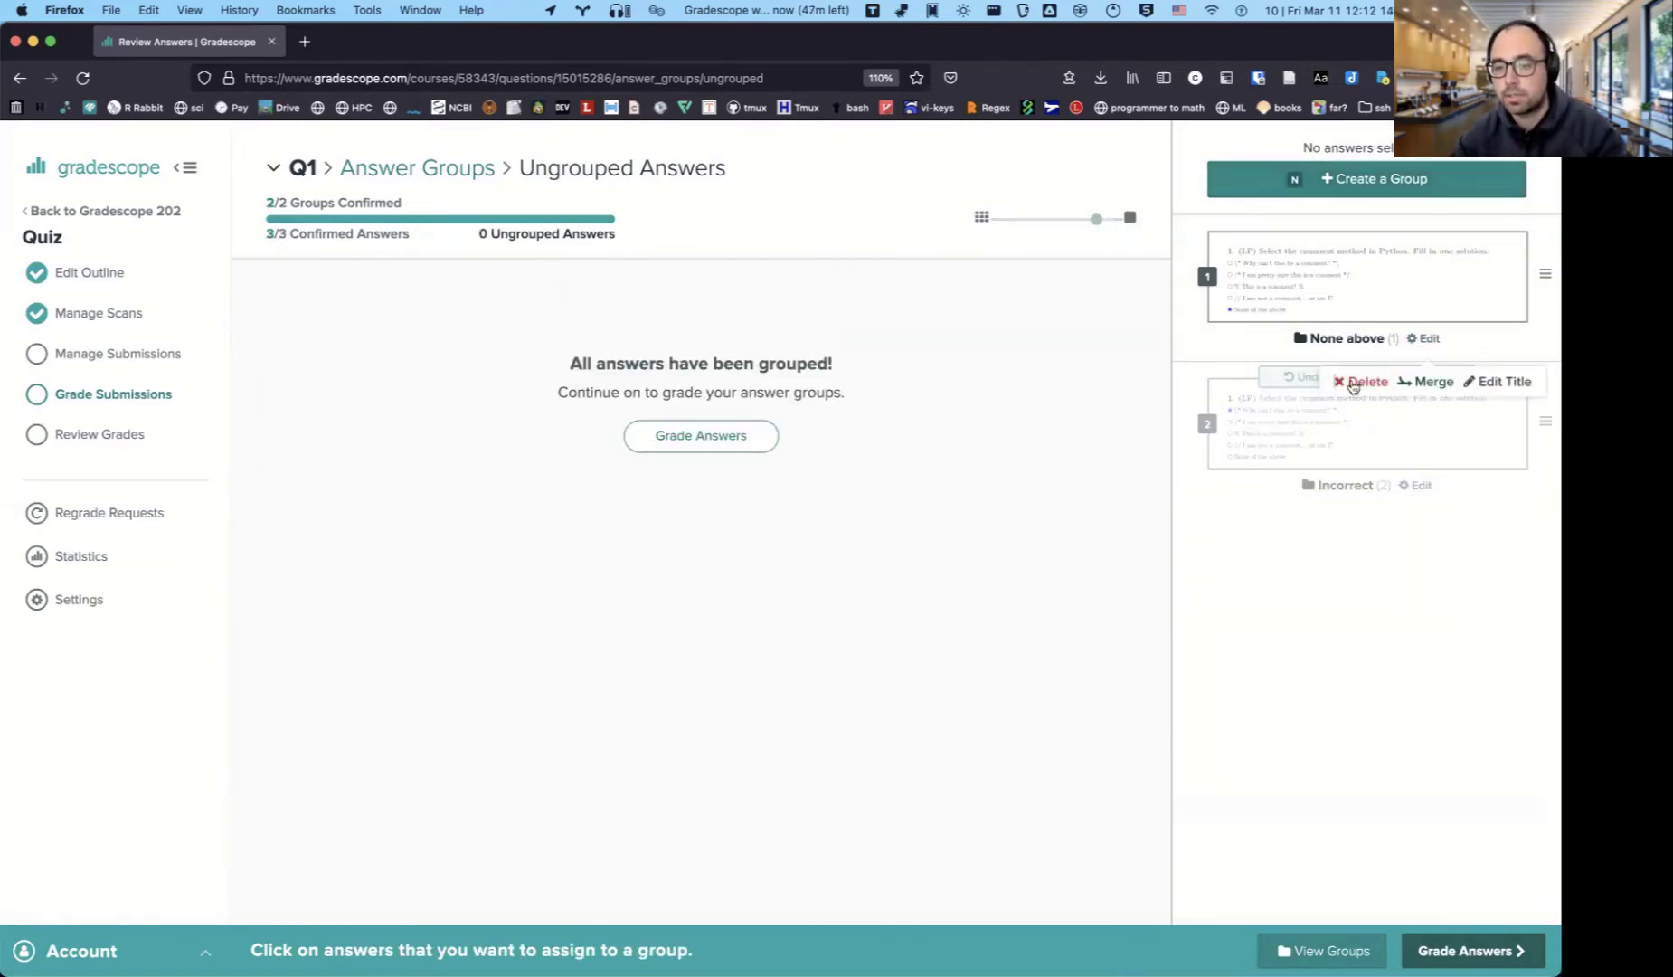
pyautogui.click(1475, 380)
pyautogui.write('Correct')
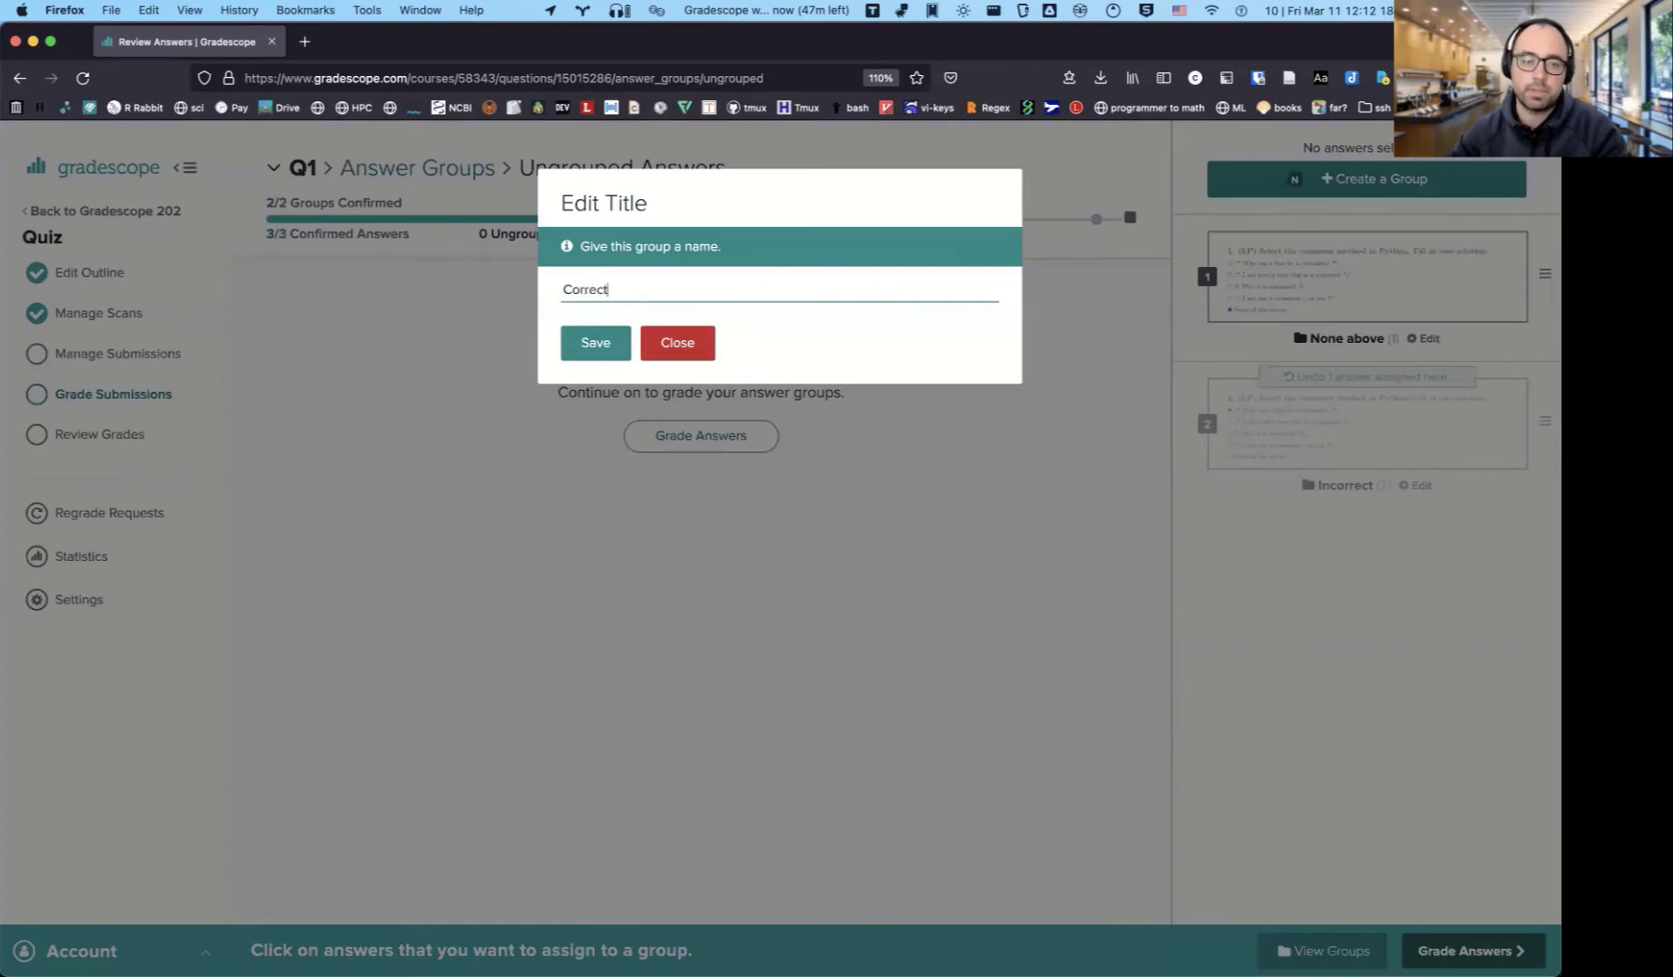
pyautogui.click(596, 343)
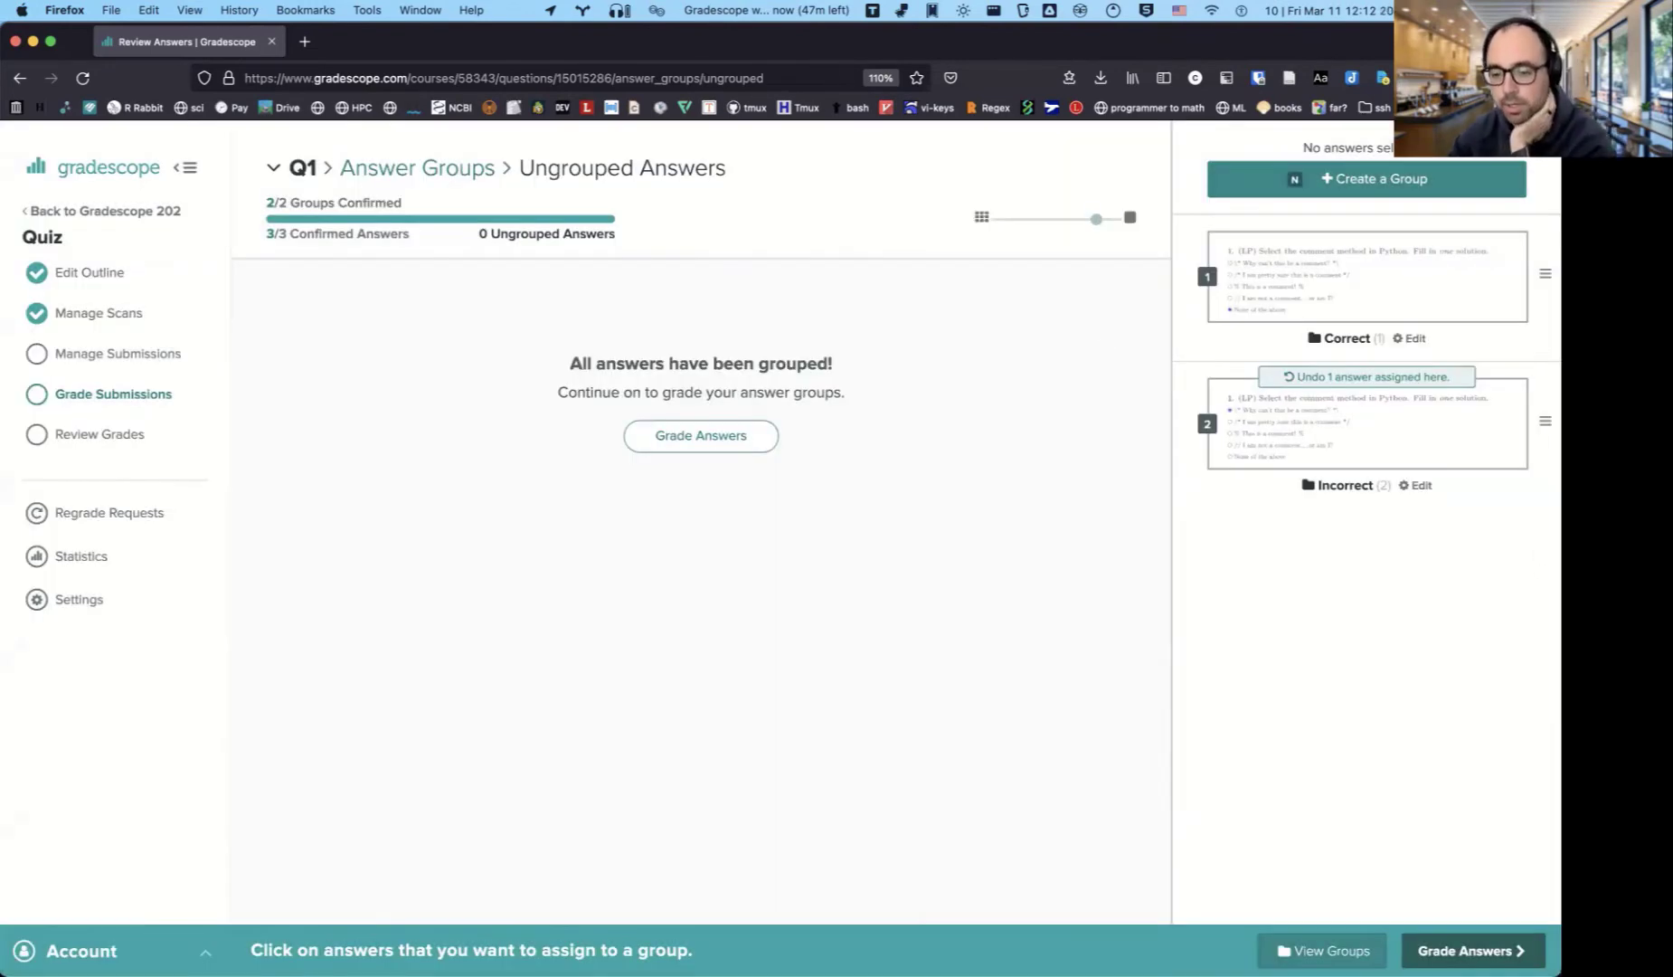
# Add a Q1 rubric item 'Incorrect' deducting 10 points.
pyautogui.click(1408, 941)
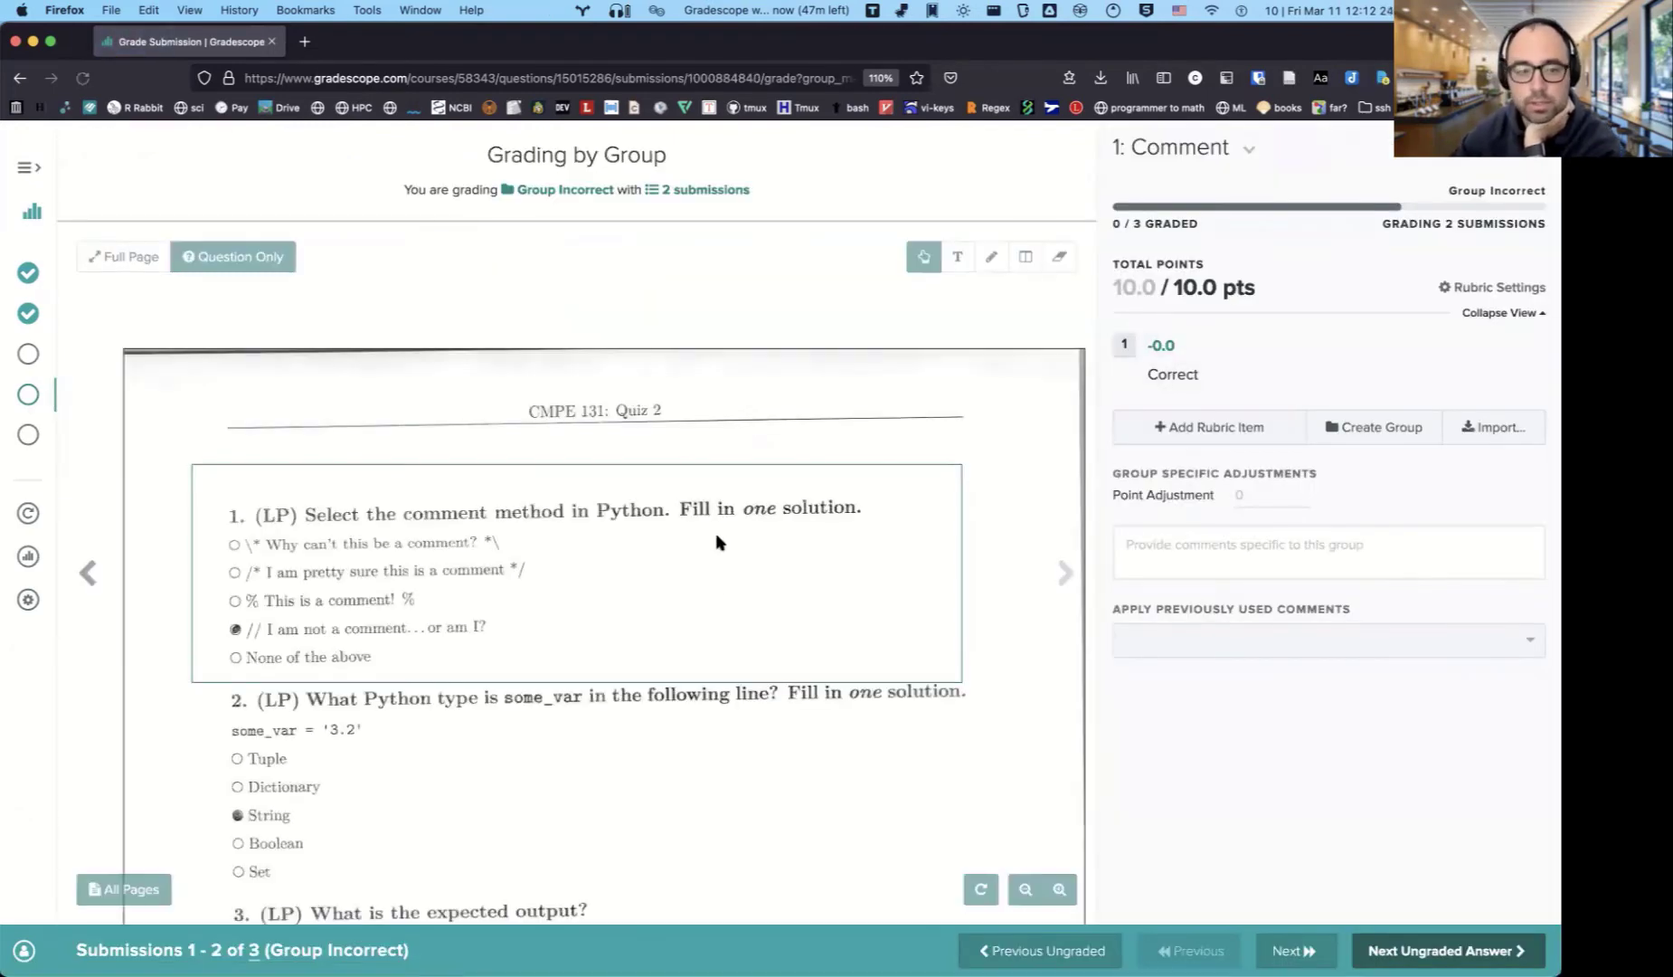
pyautogui.click(1185, 427)
pyautogui.click(1176, 422)
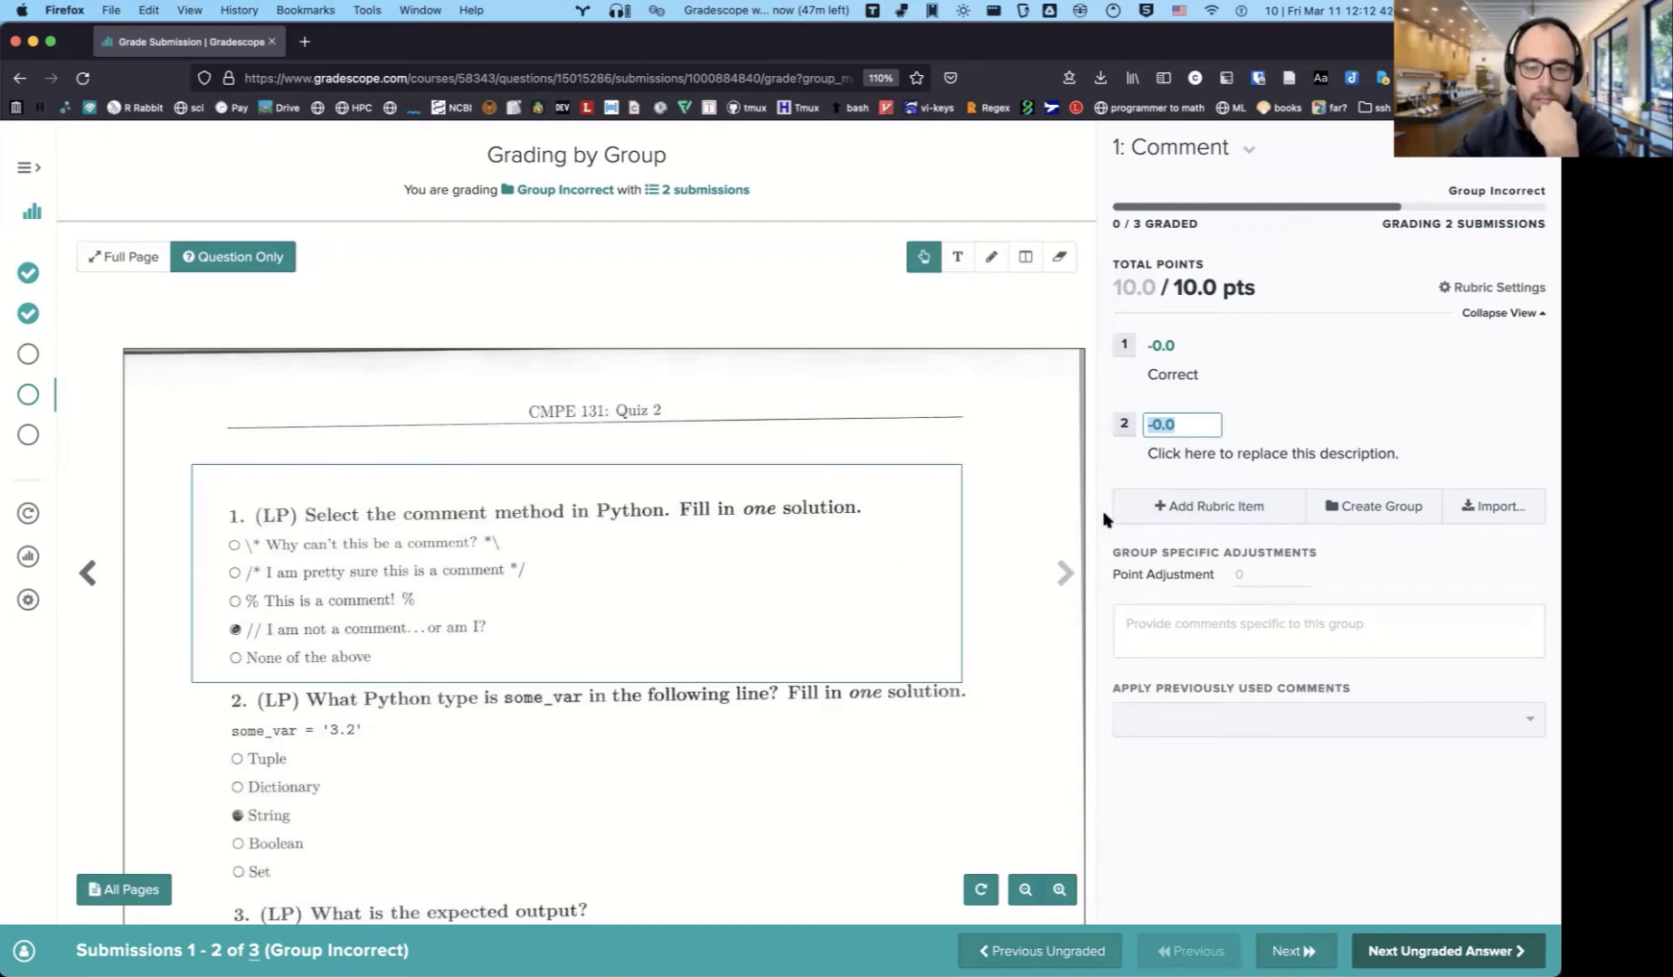
pyautogui.click(1176, 455)
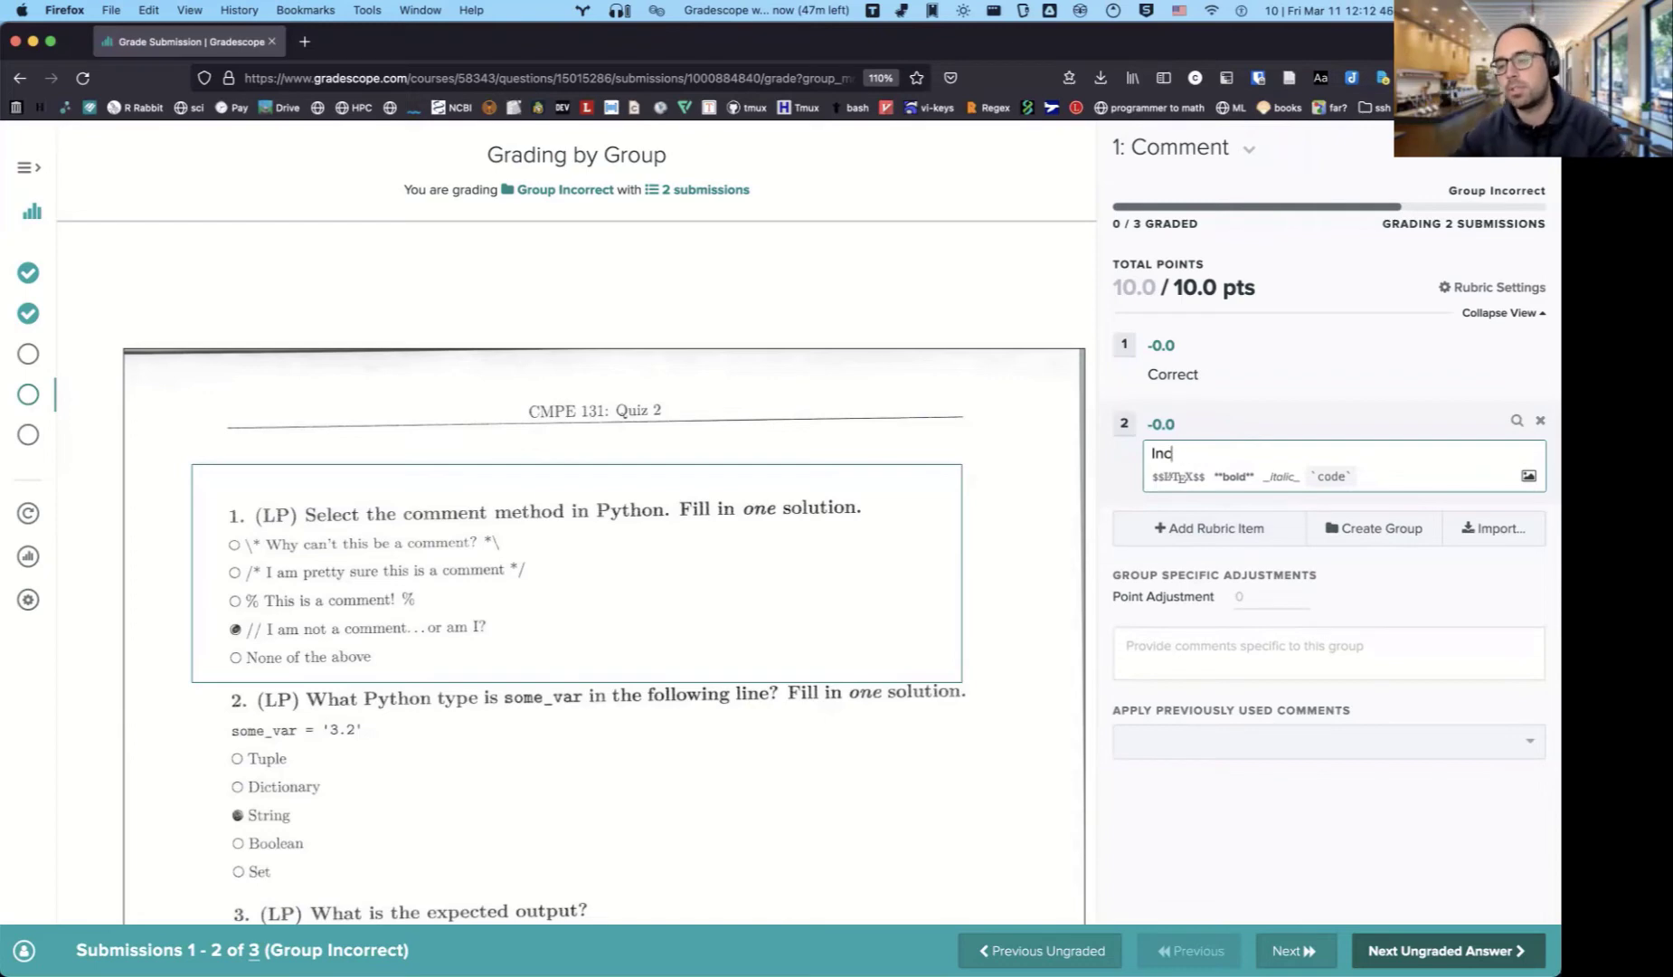
pyautogui.write('Incorrect')
pyautogui.click(1217, 784)
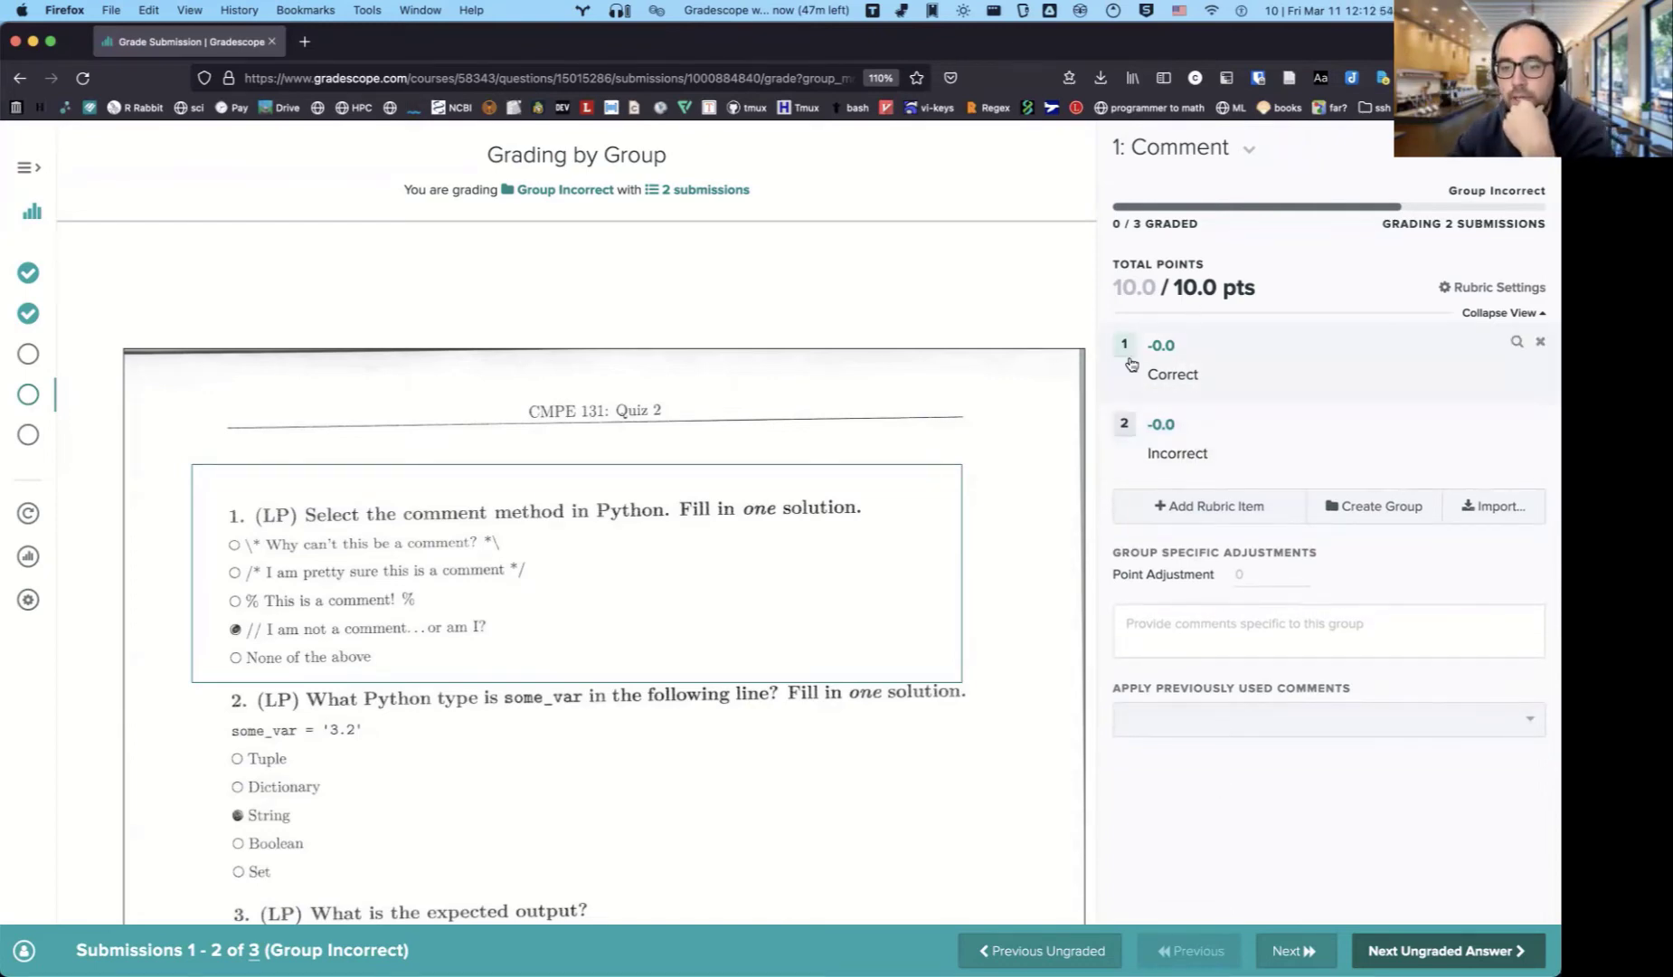
pyautogui.click(1161, 424)
pyautogui.write('10')
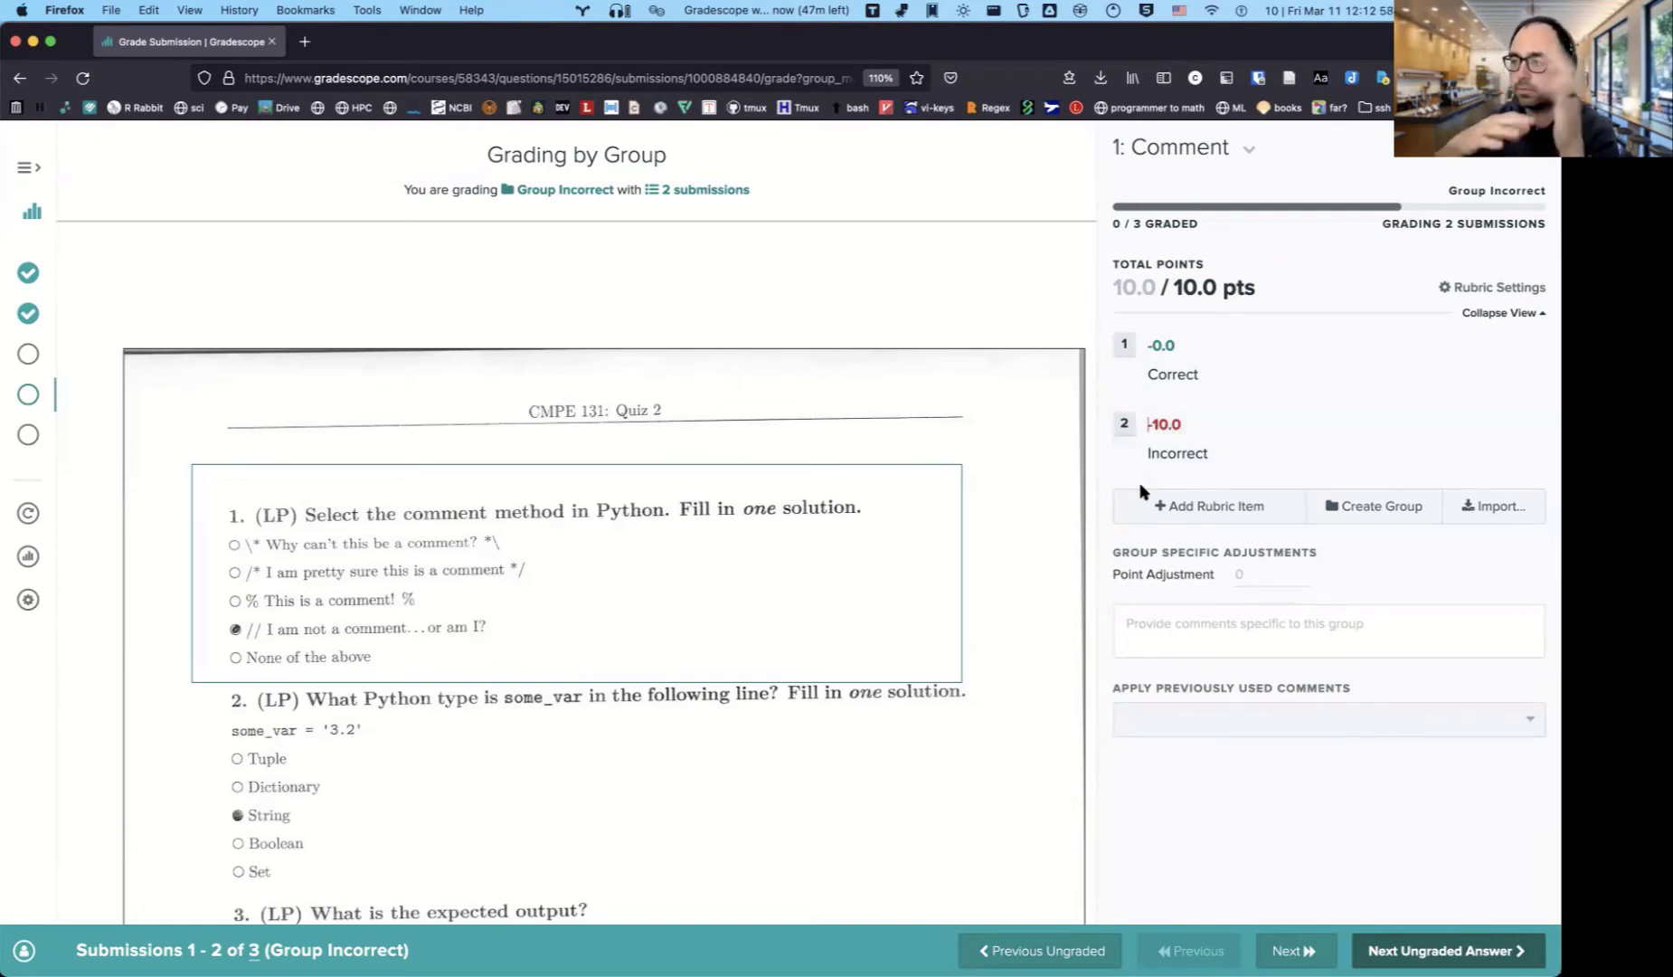
# Apply the Incorrect rubric item to the Incorrect group and move to the next group.
pyautogui.click(1127, 427)
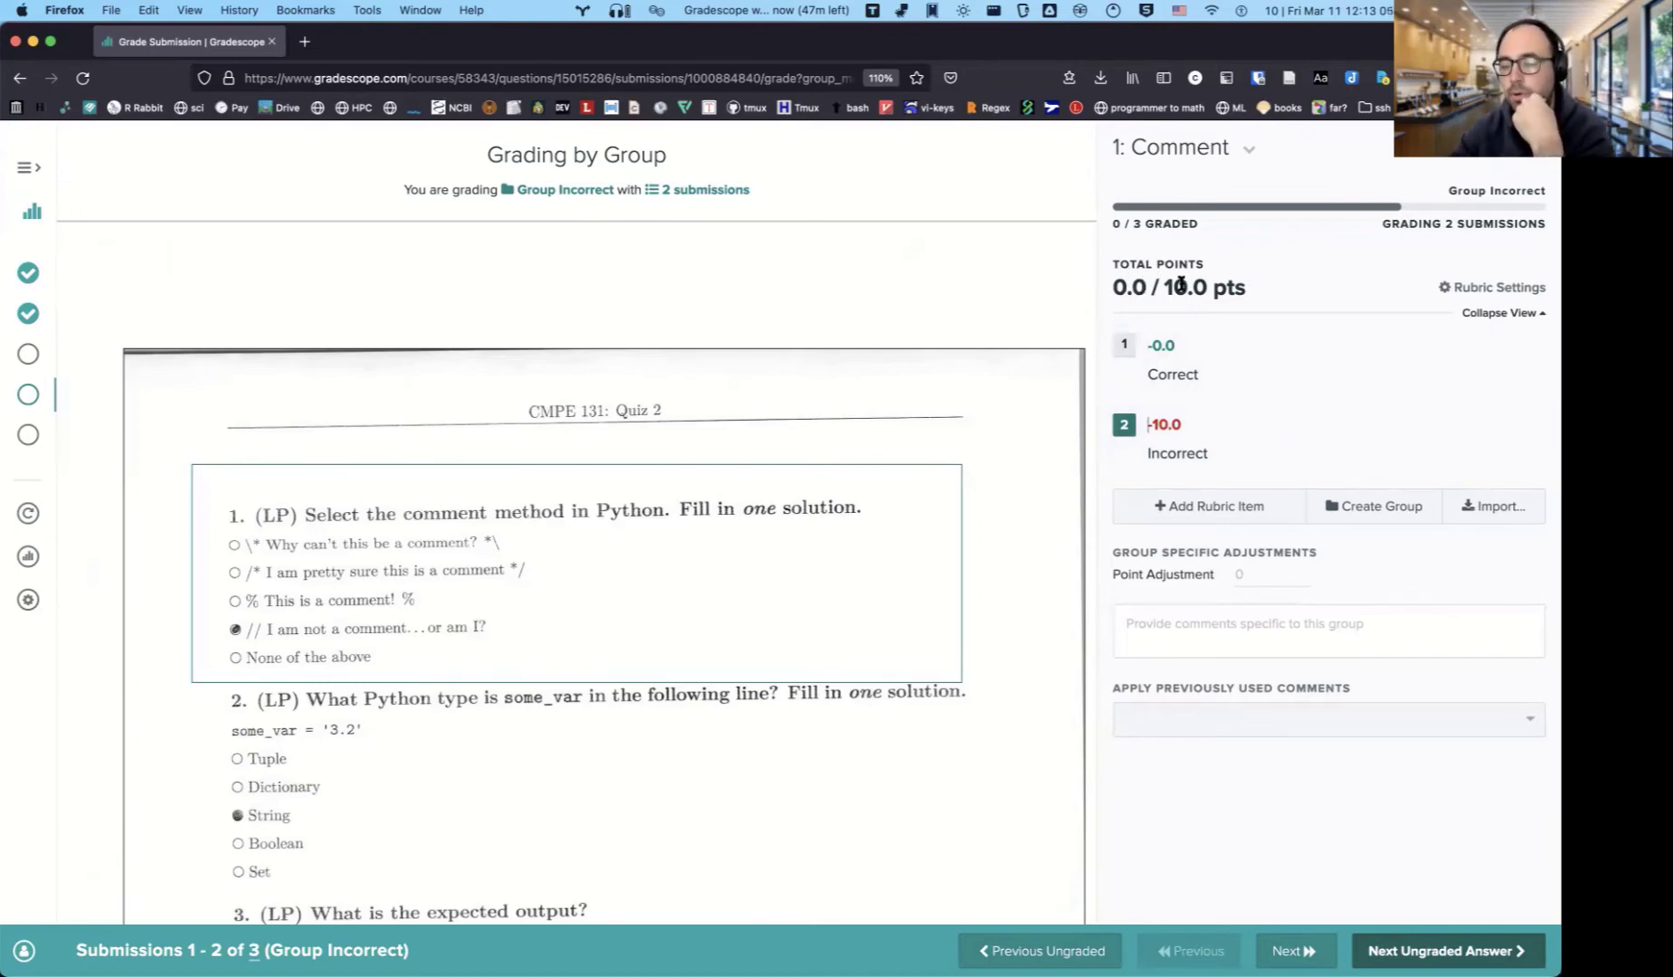
pyautogui.click(1127, 344)
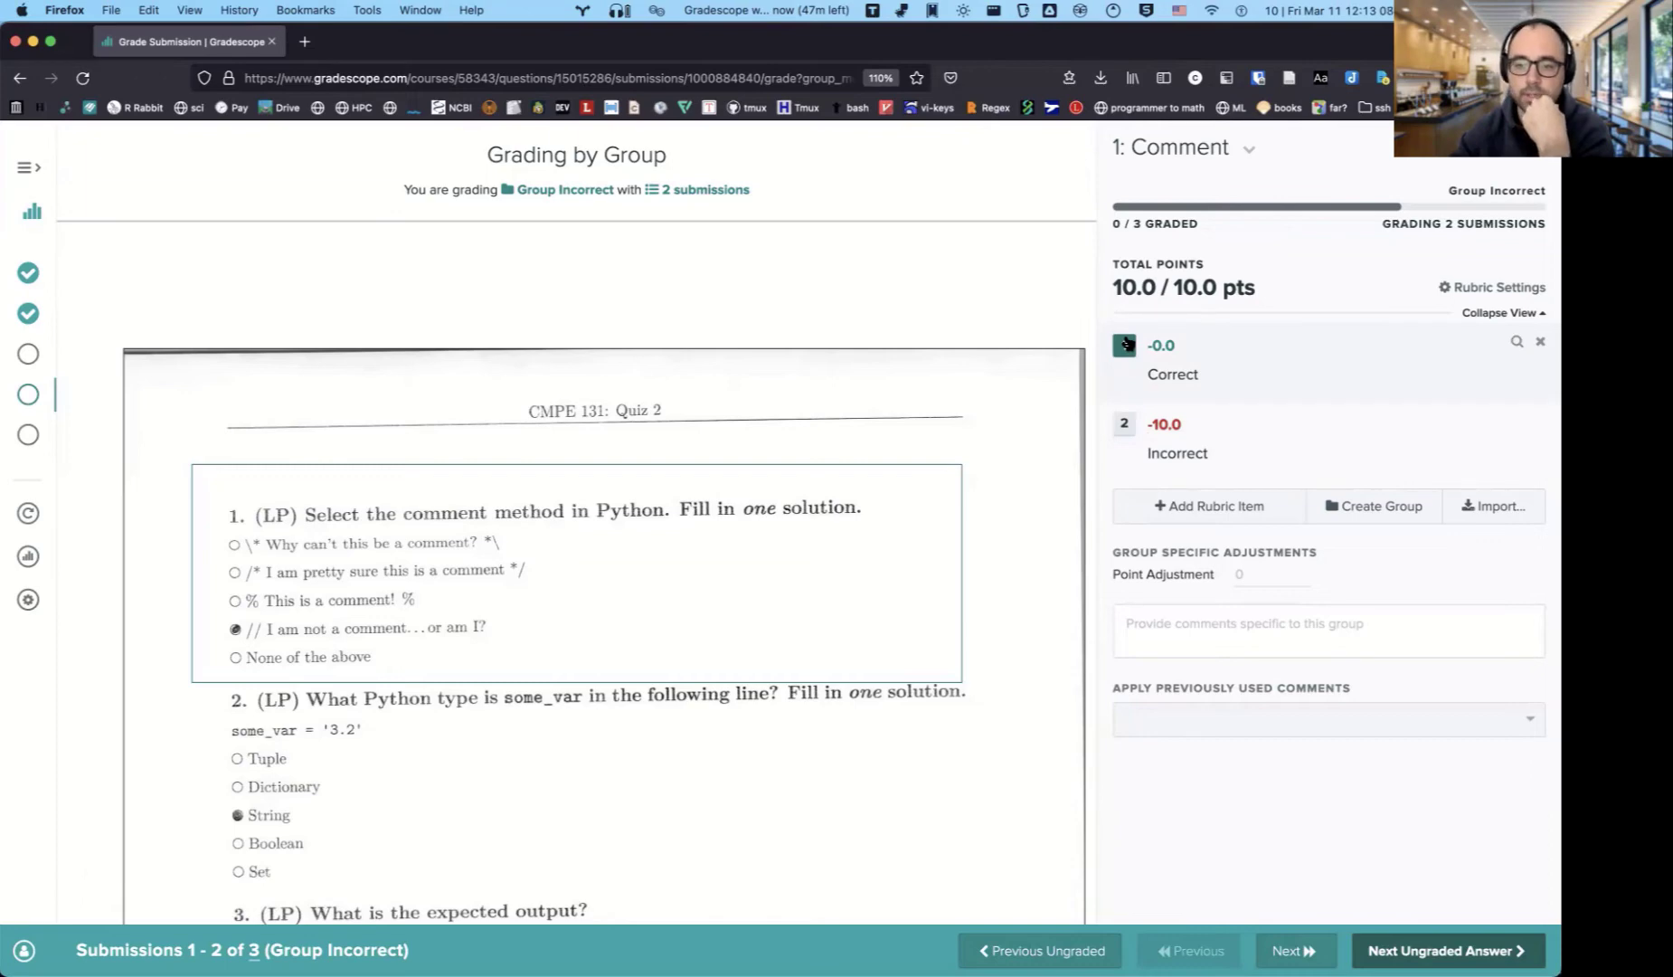
pyautogui.click(1126, 347)
pyautogui.click(1125, 421)
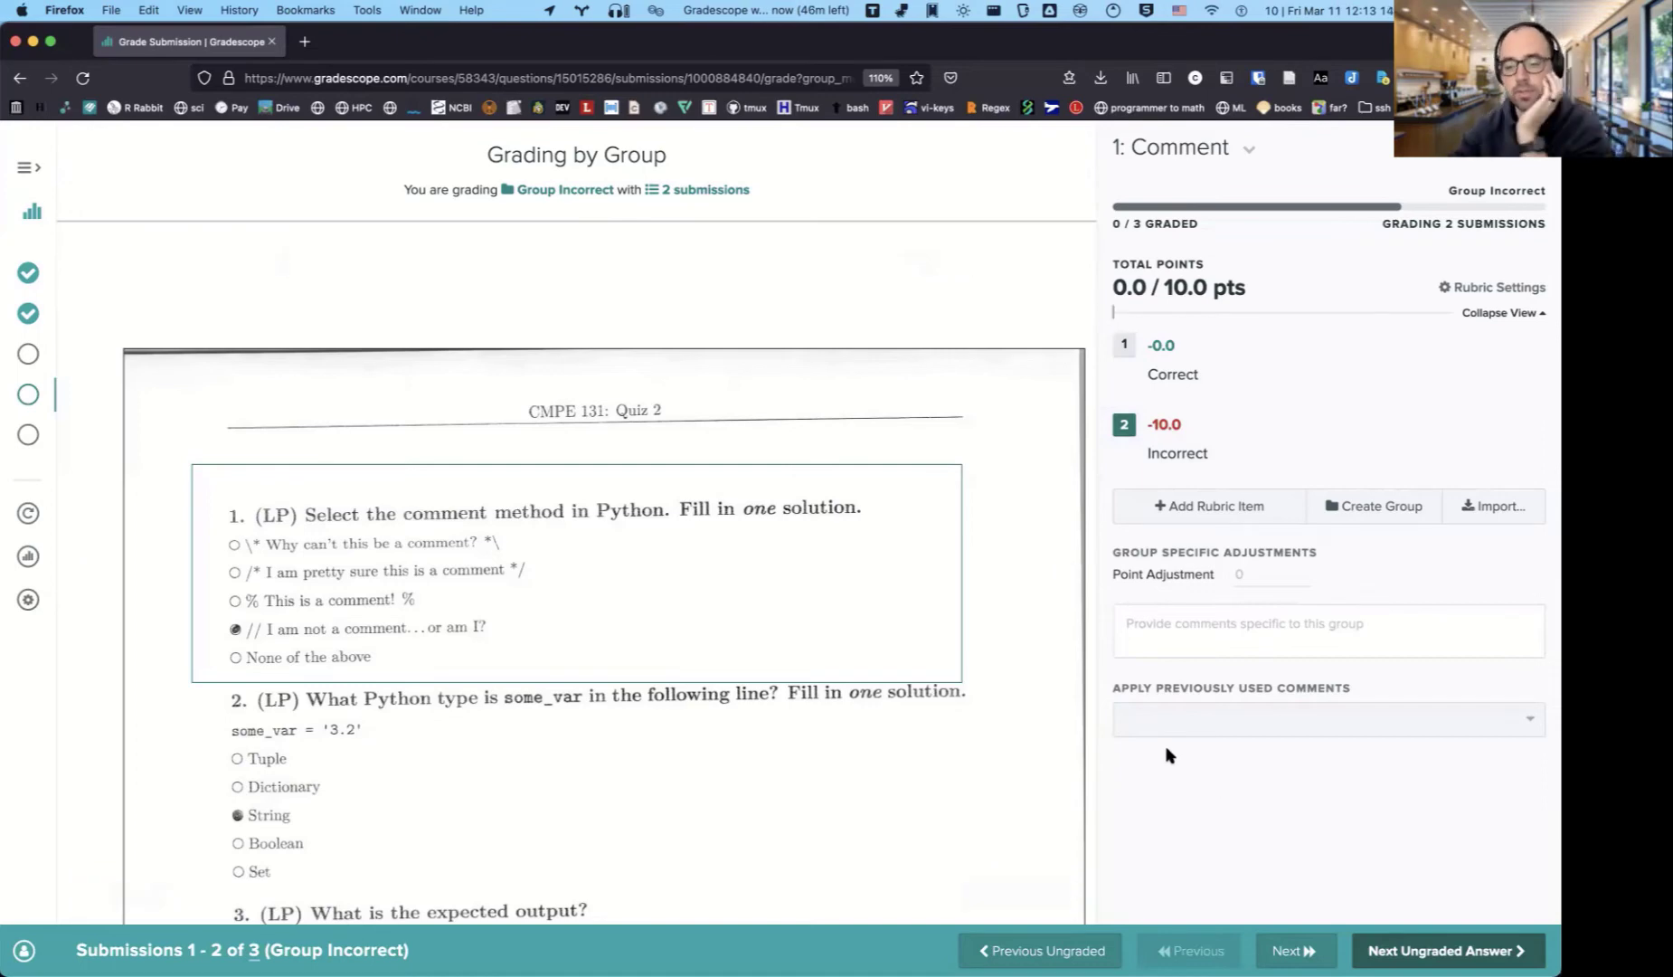
pyautogui.click(1386, 957)
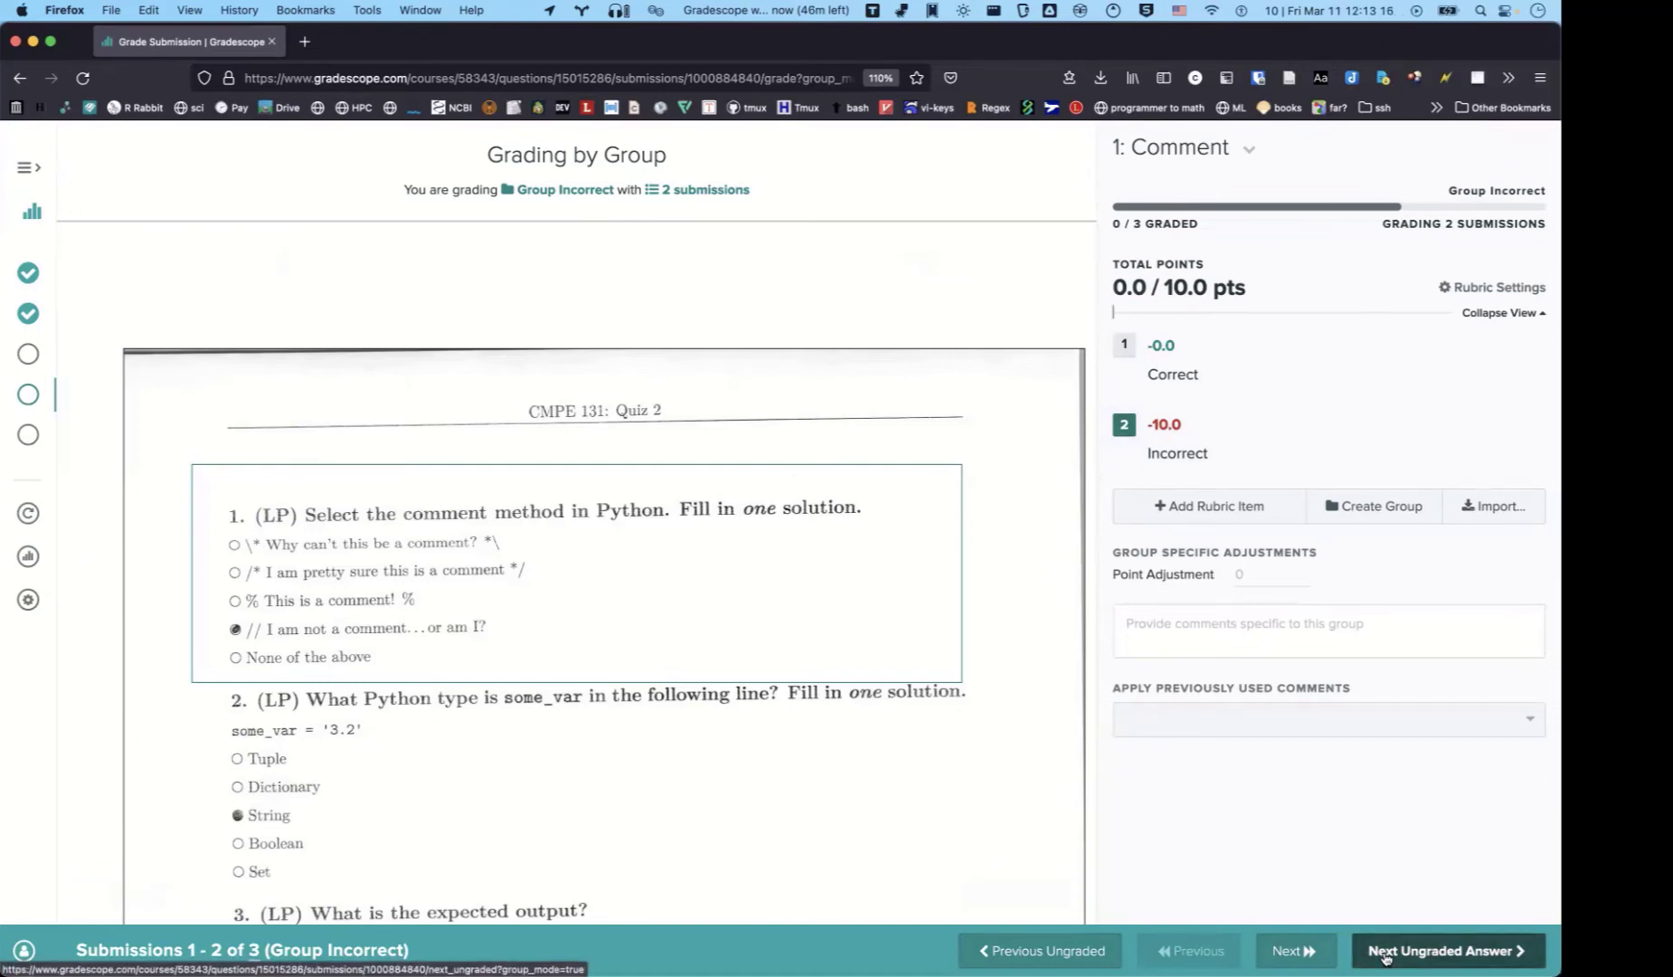
# Award the Correct group full marks on question 1, then check Q1's answer groups from the dashboard.
pyautogui.click(1126, 353)
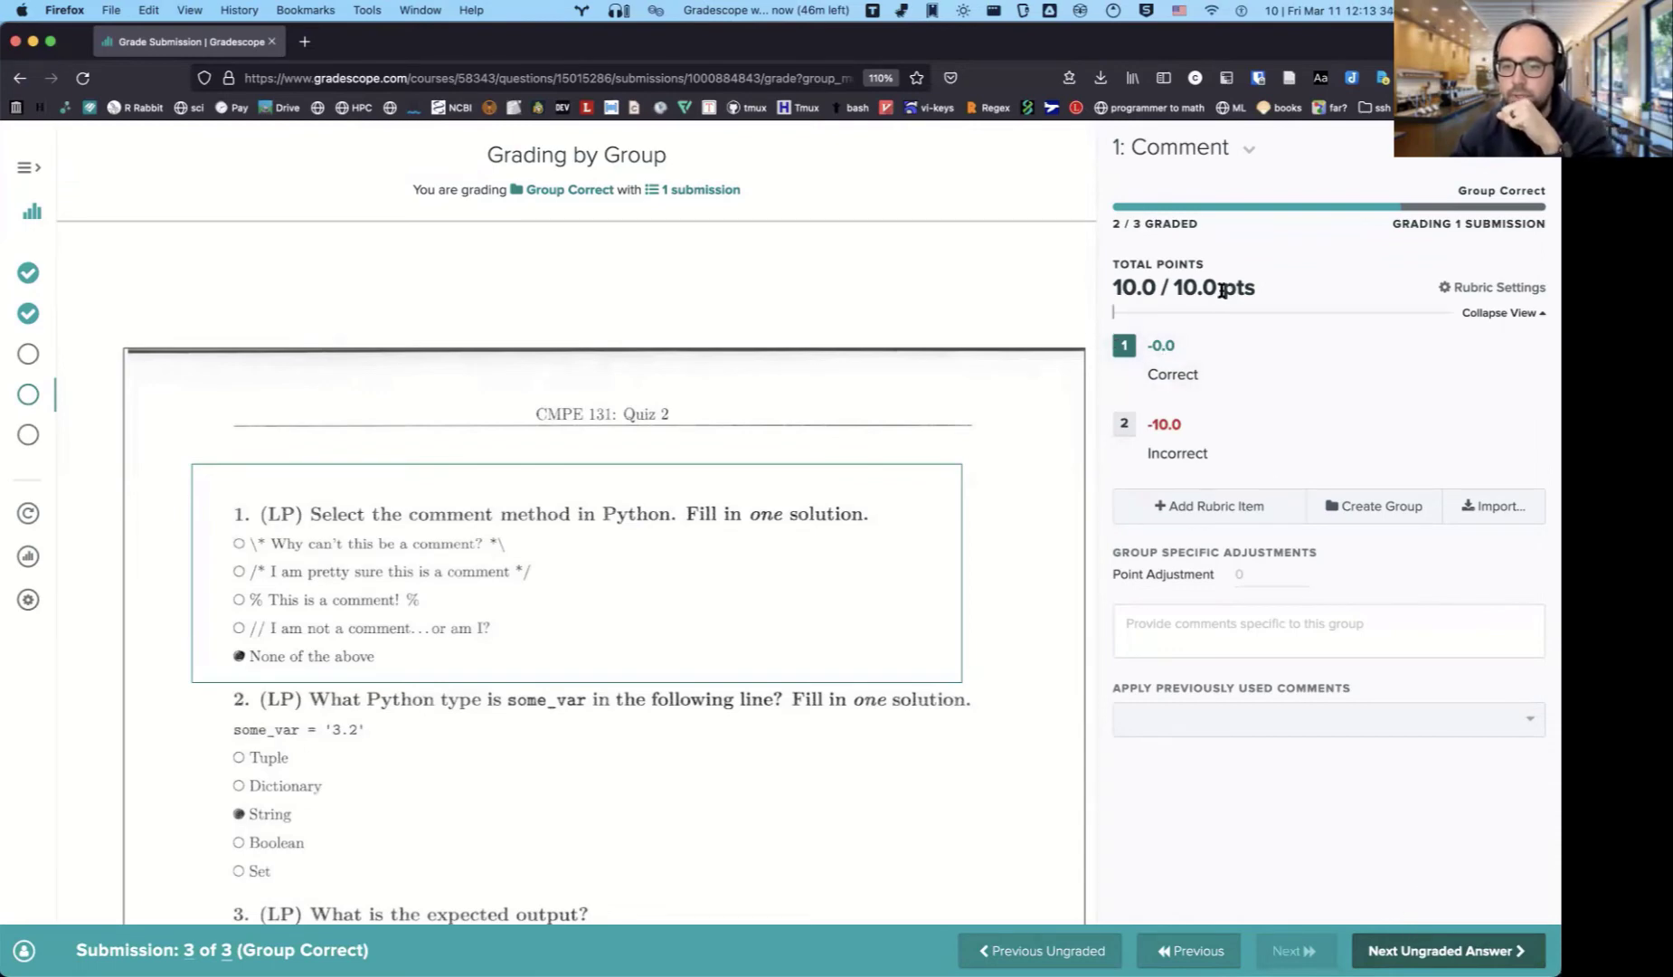
pyautogui.click(1429, 950)
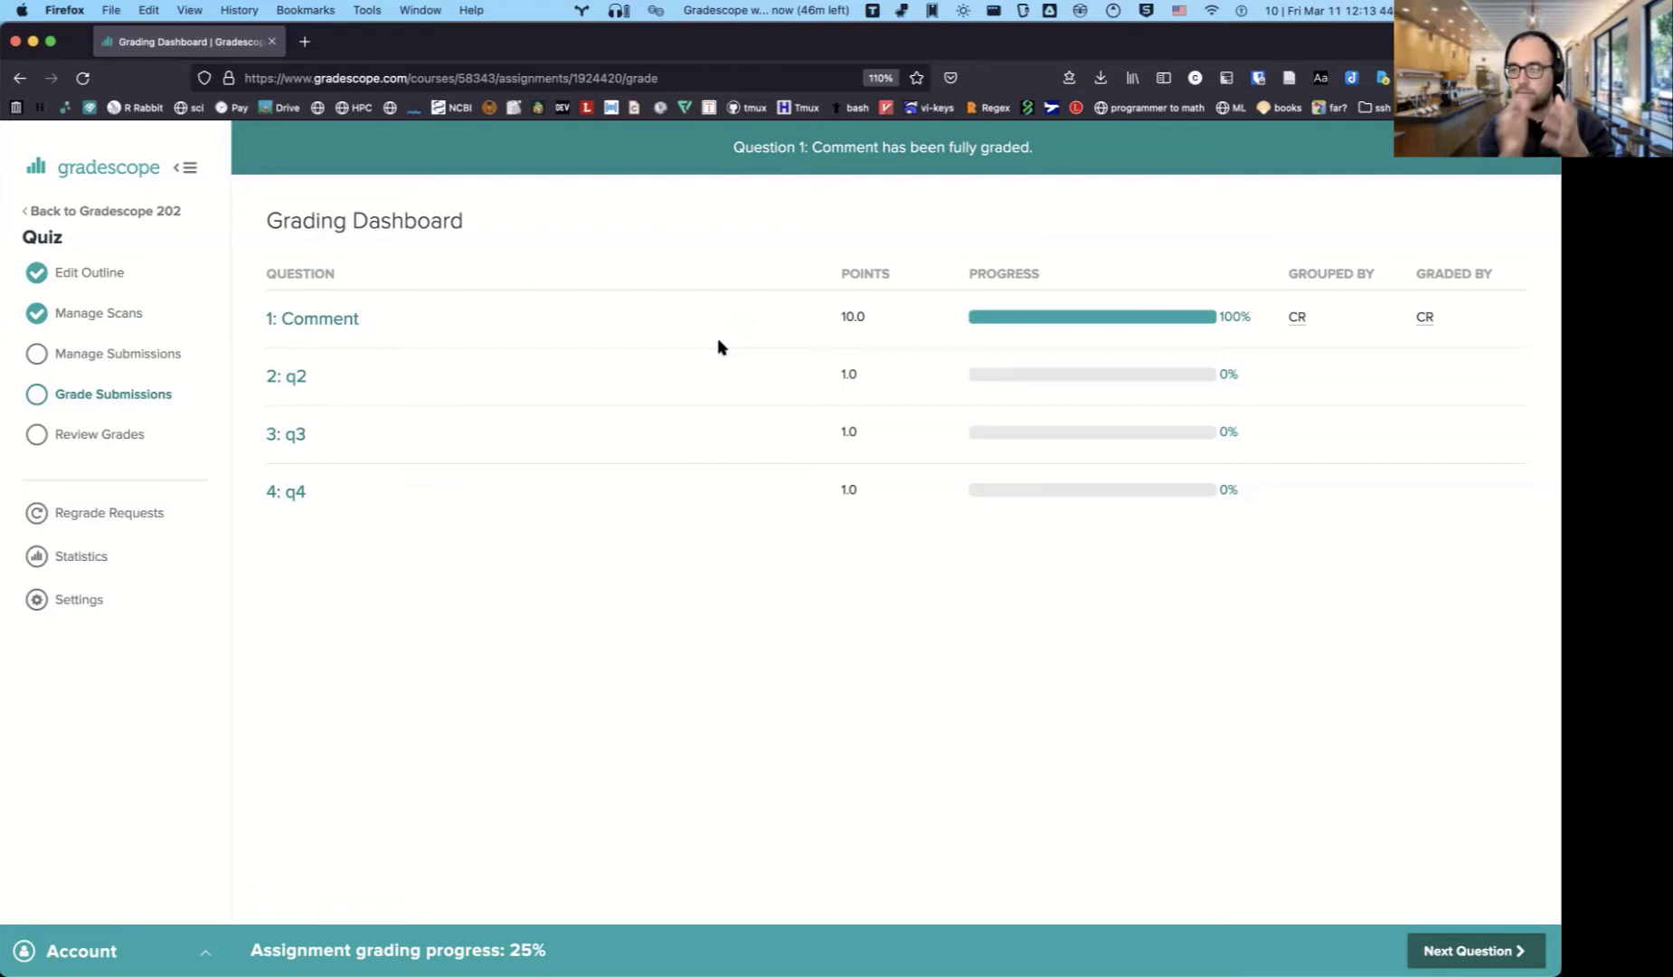
pyautogui.click(717, 339)
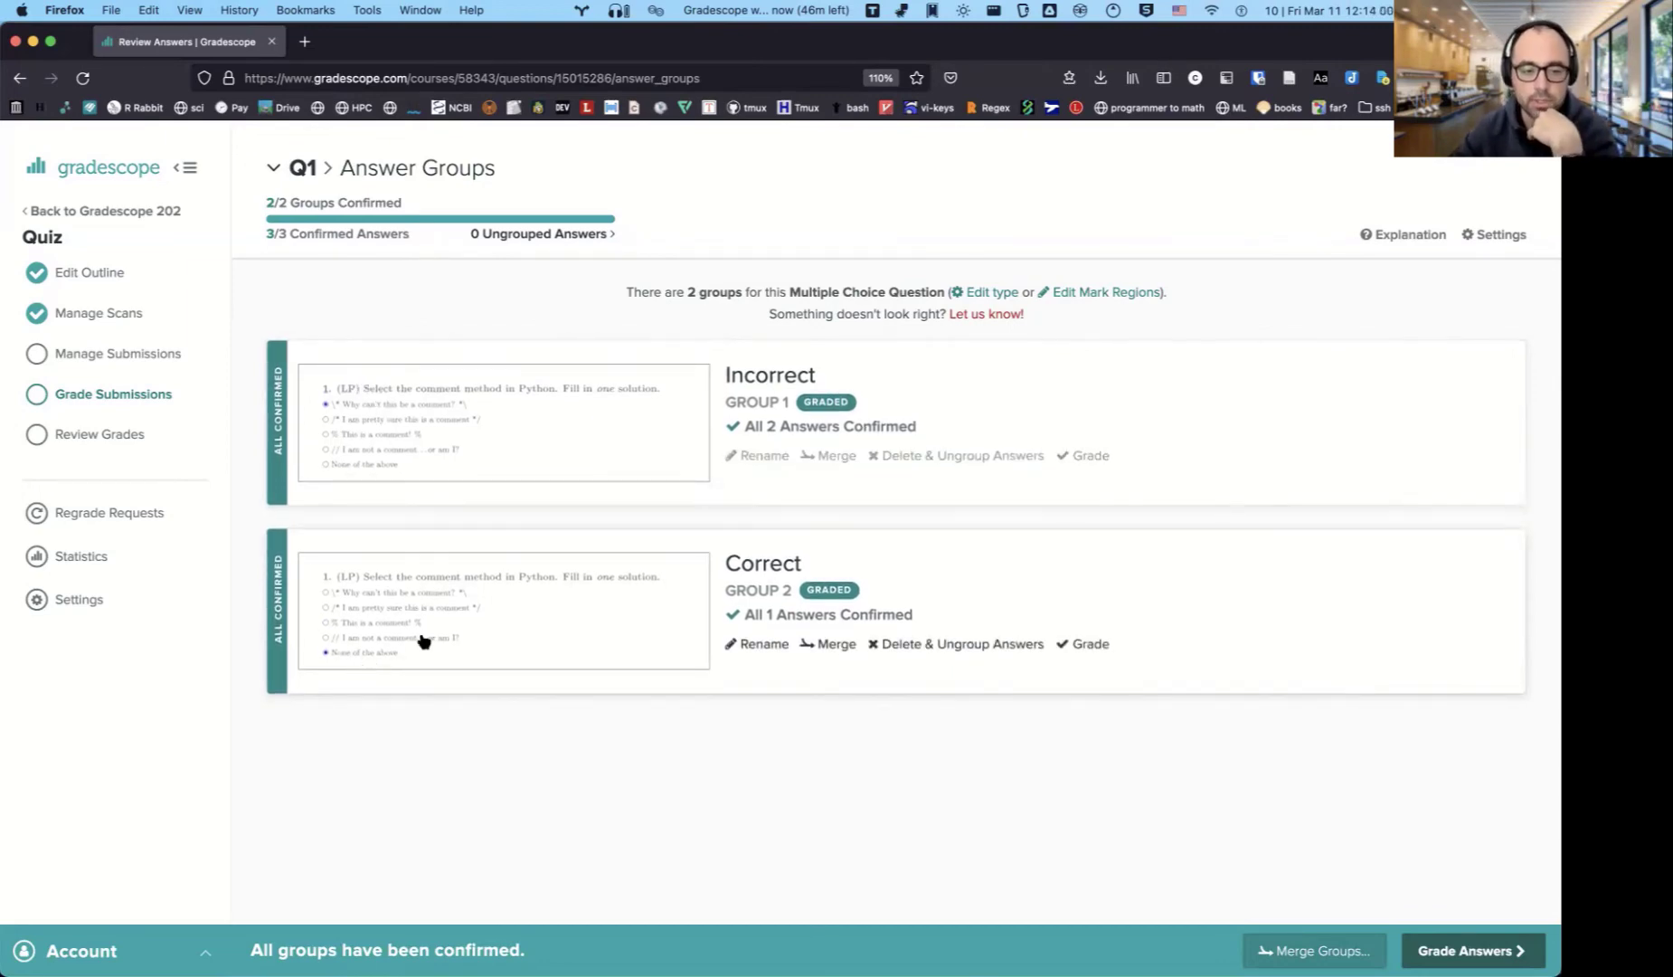
pyautogui.press('super+Left')
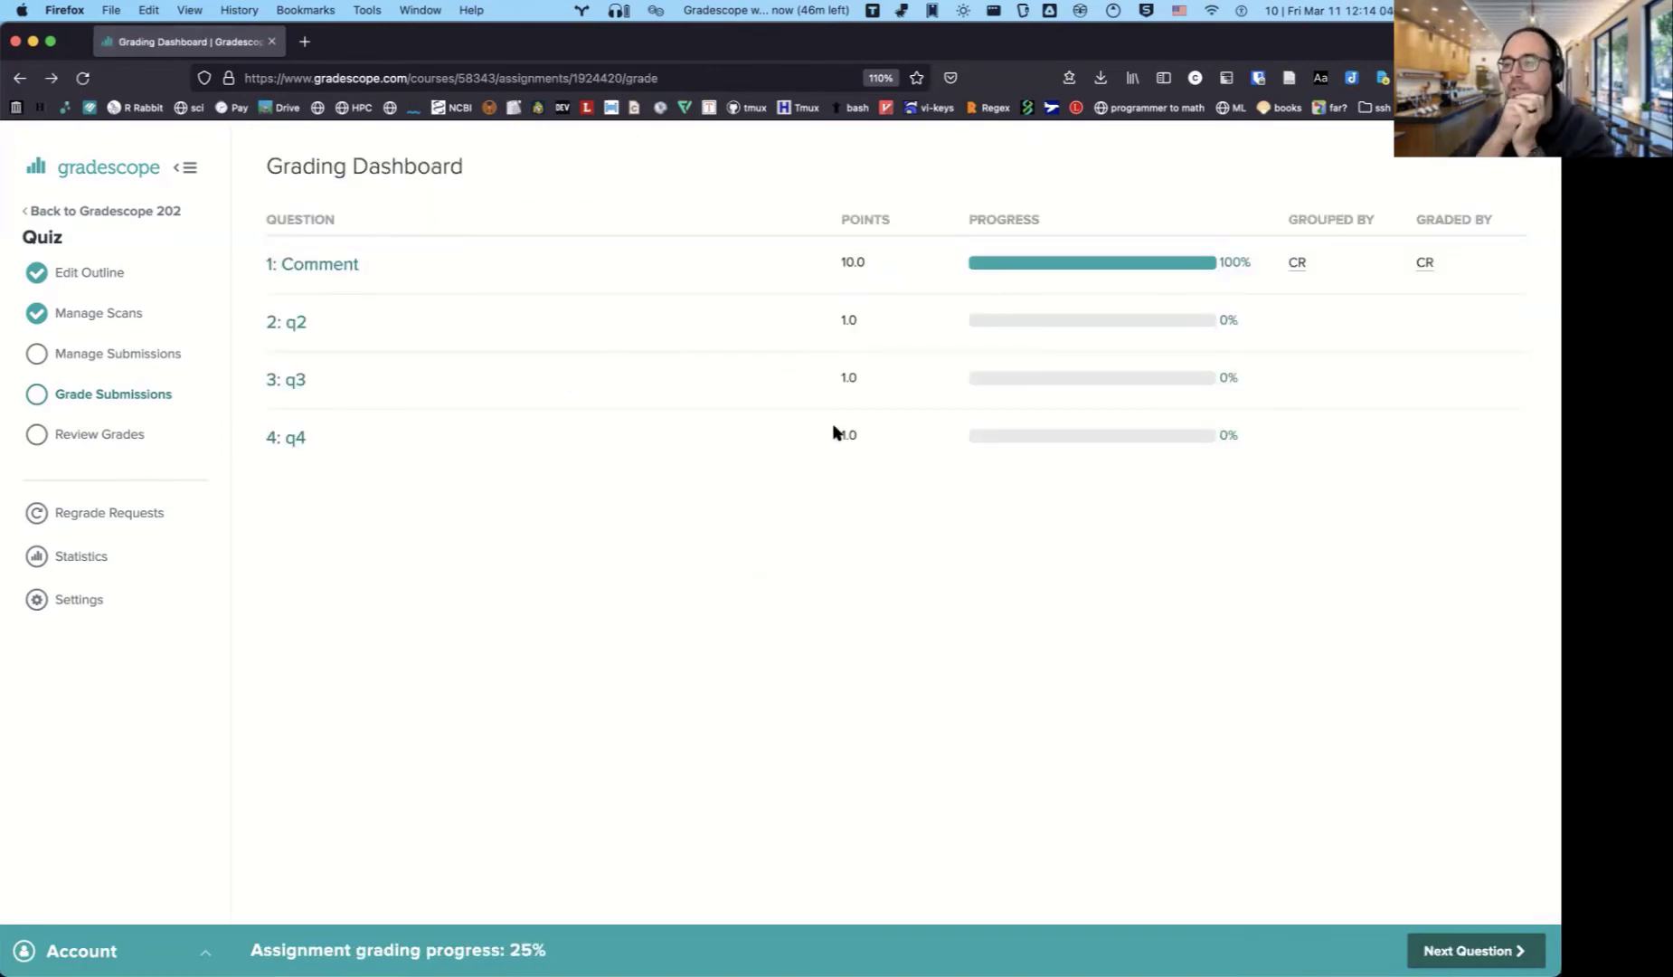
# Open question 3 for grading and add a 'Missed subtraction' rubric item deducting 0.25.
pyautogui.moveTo(390, 385)
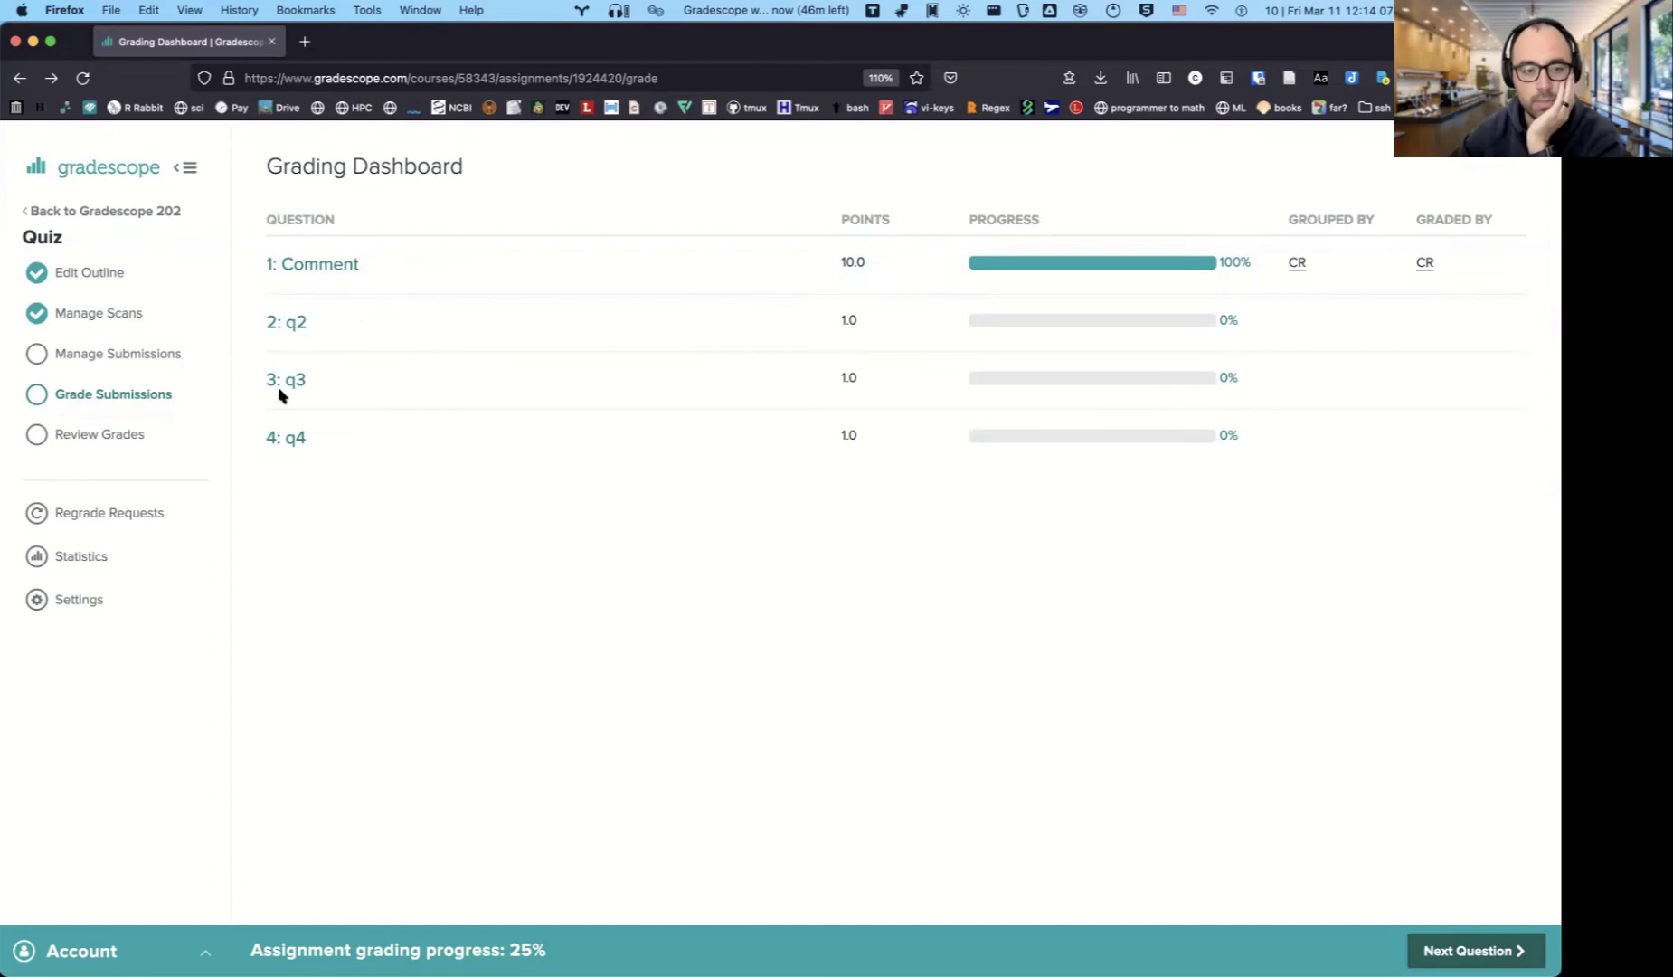
pyautogui.click(284, 383)
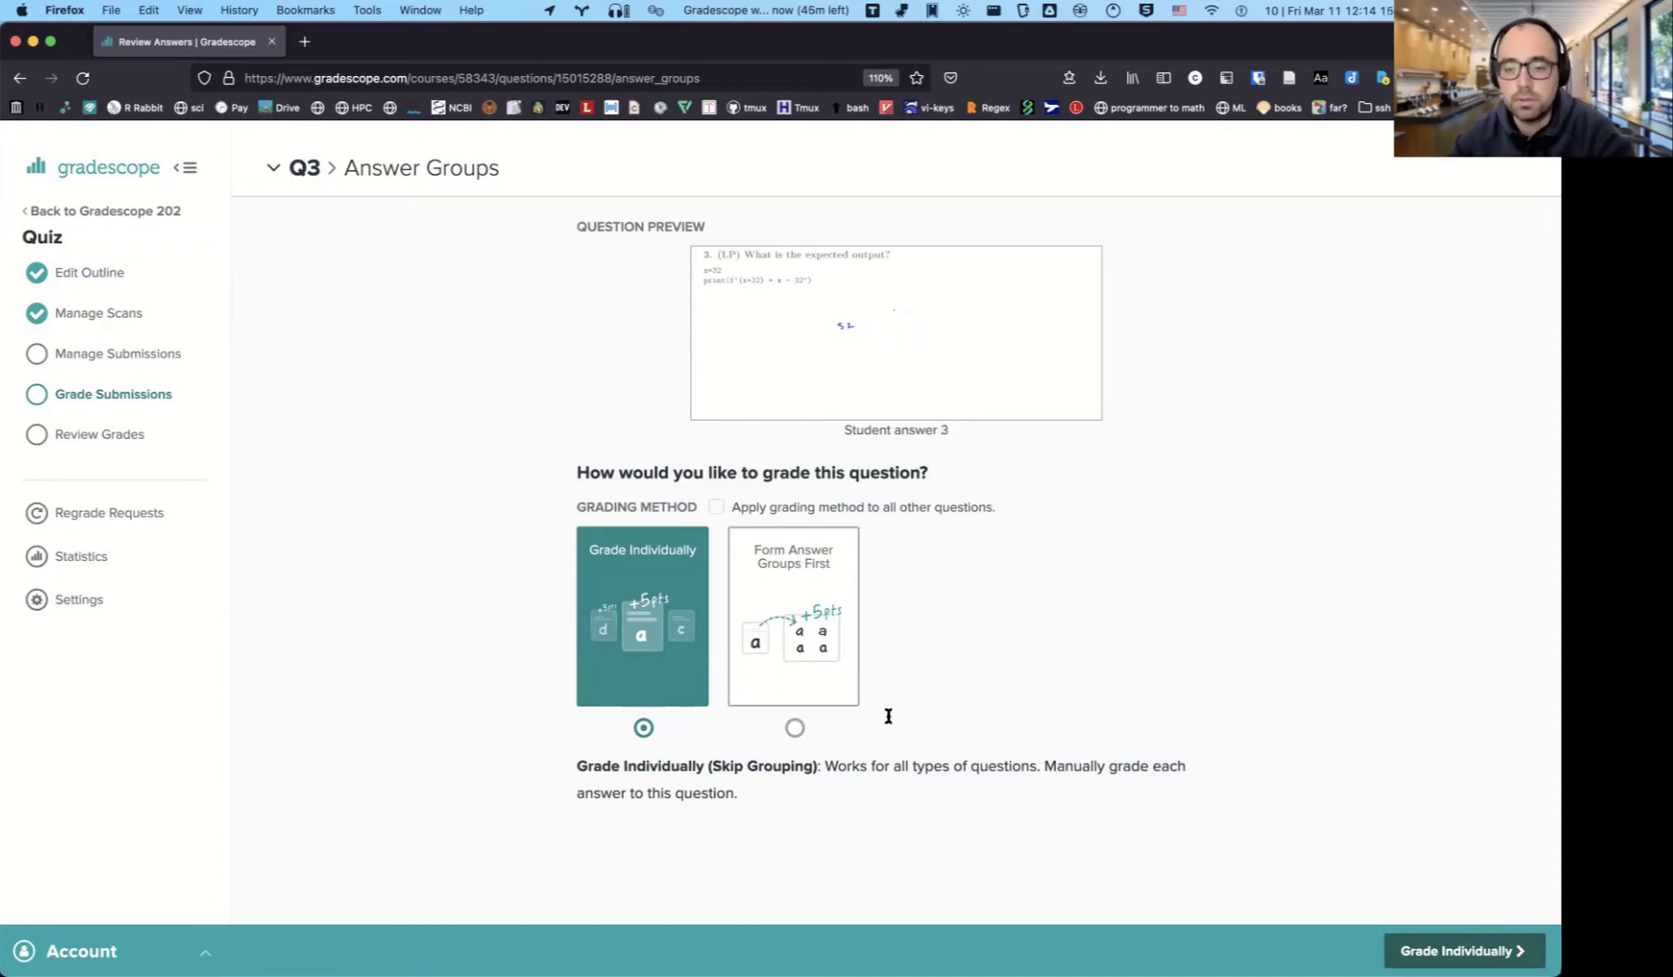
pyautogui.press('Return')
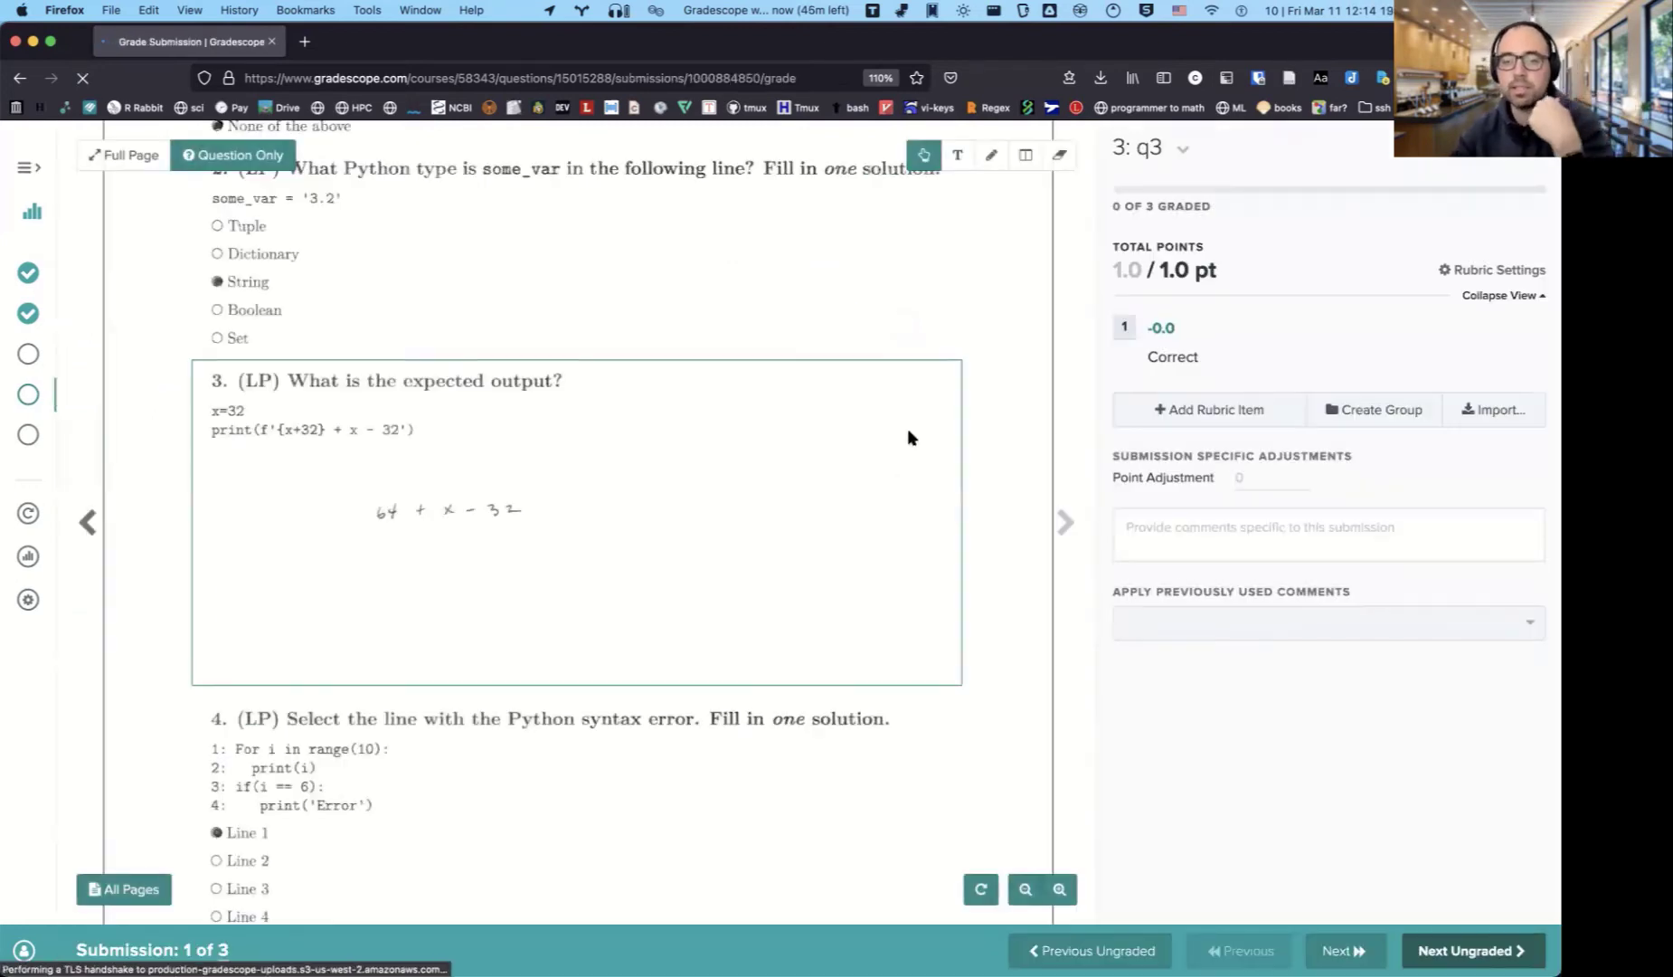
pyautogui.click(1162, 424)
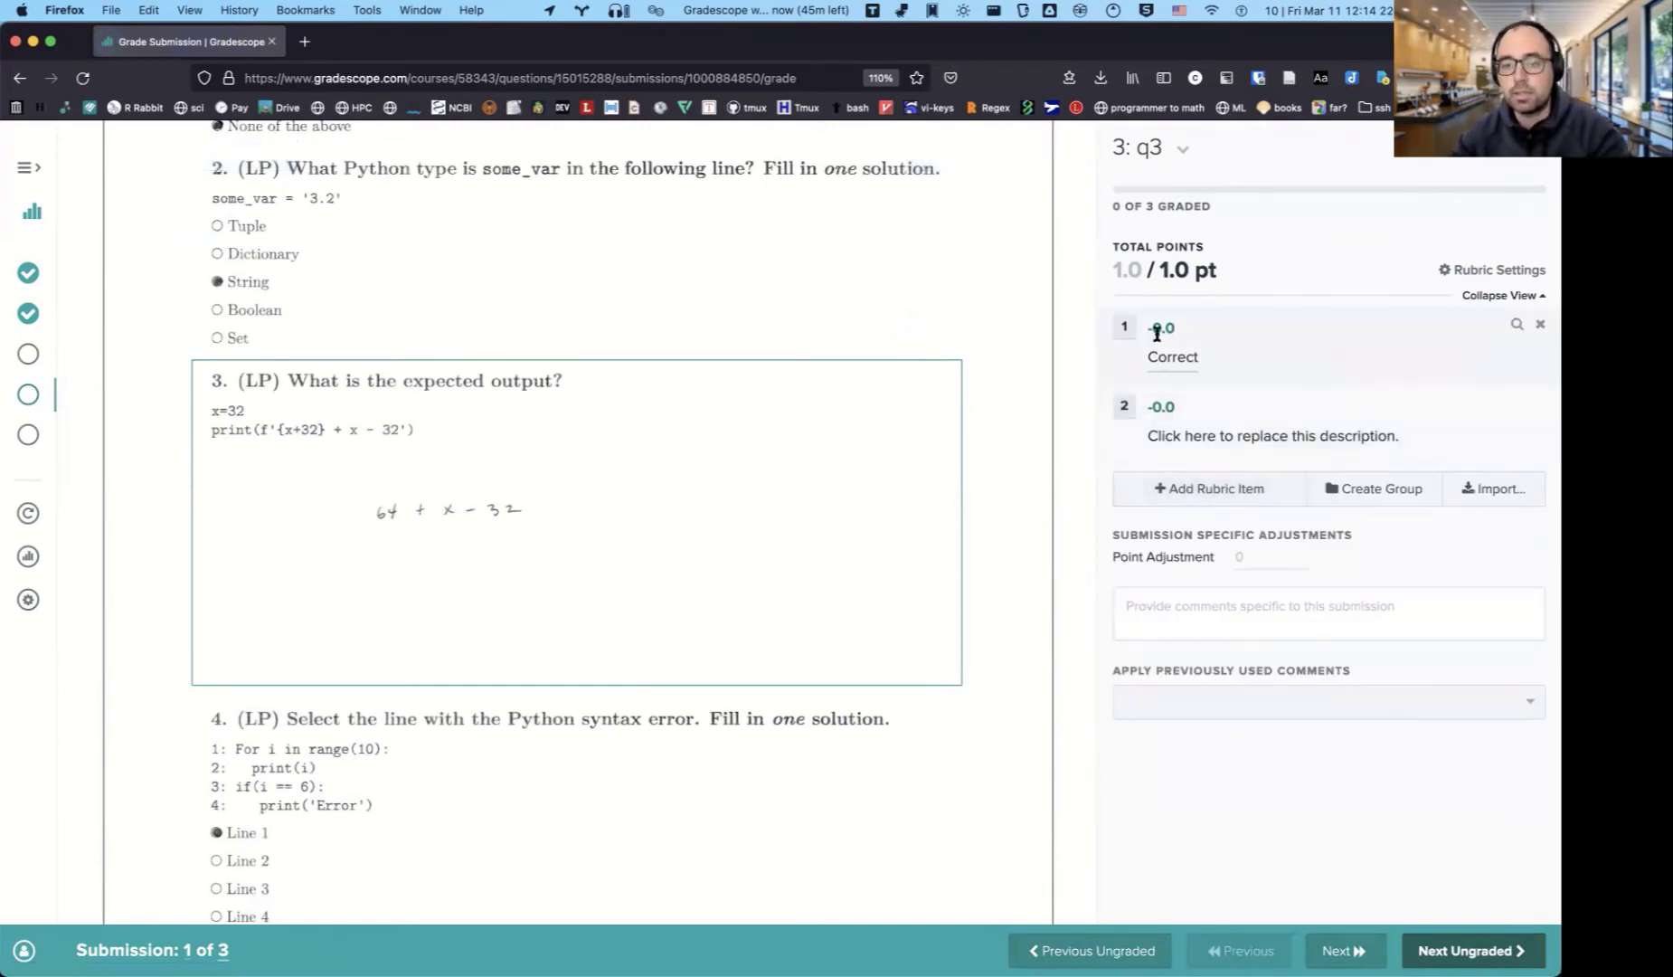
pyautogui.click(1157, 435)
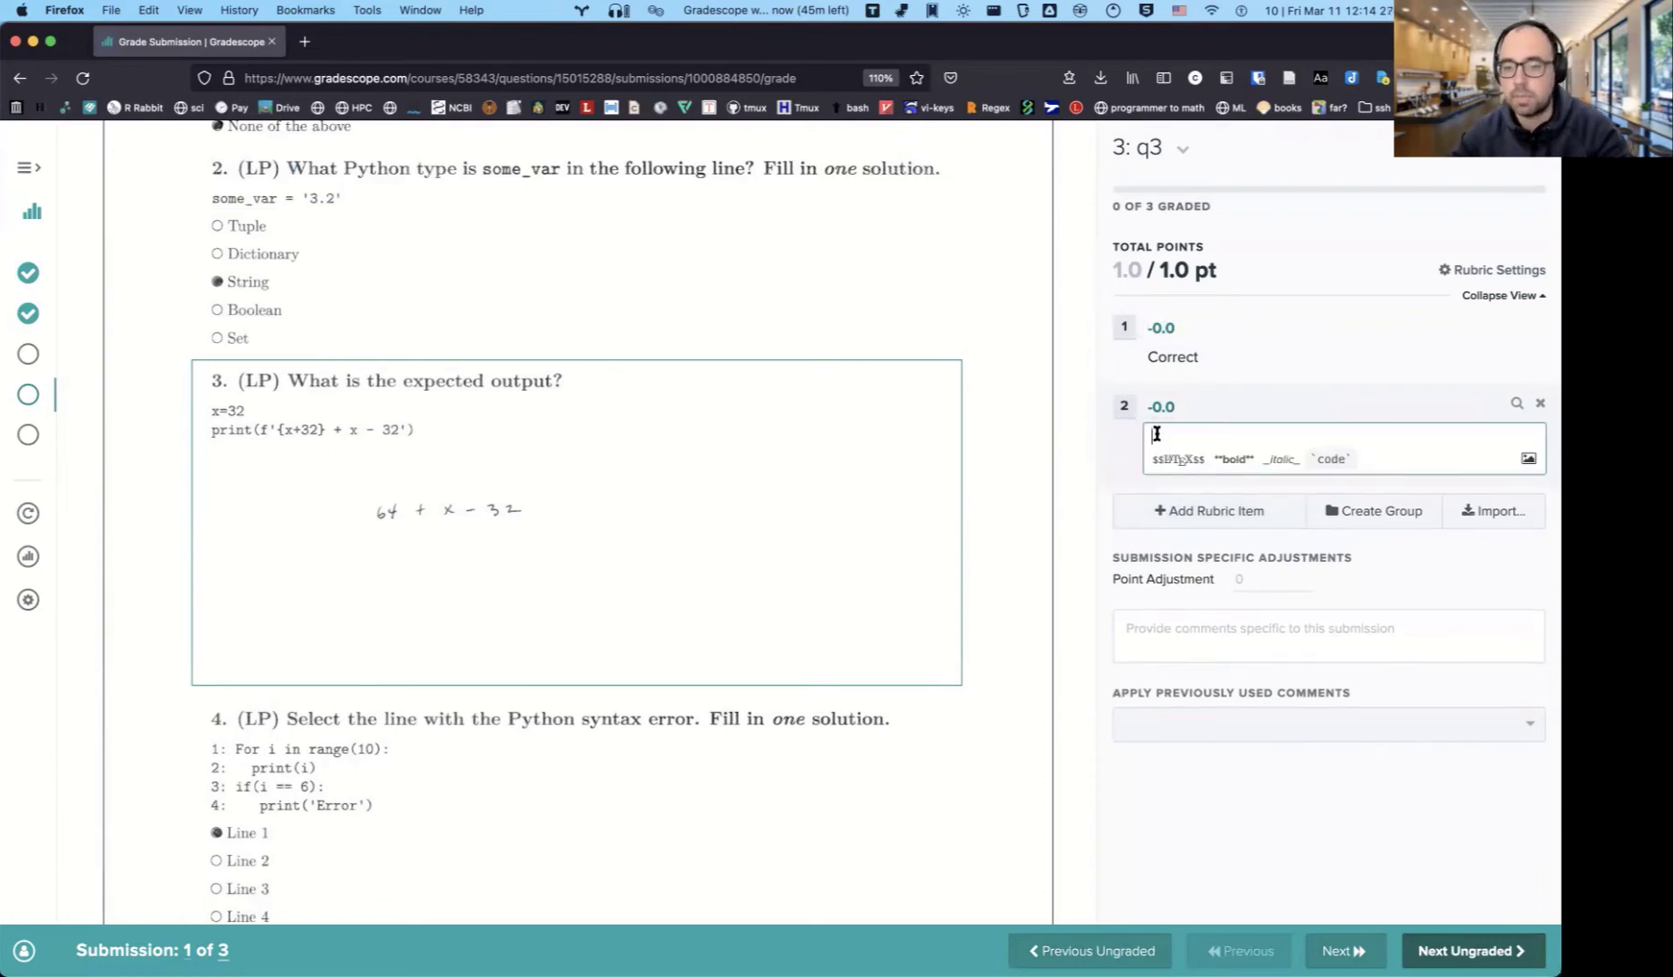
pyautogui.write('Missed')
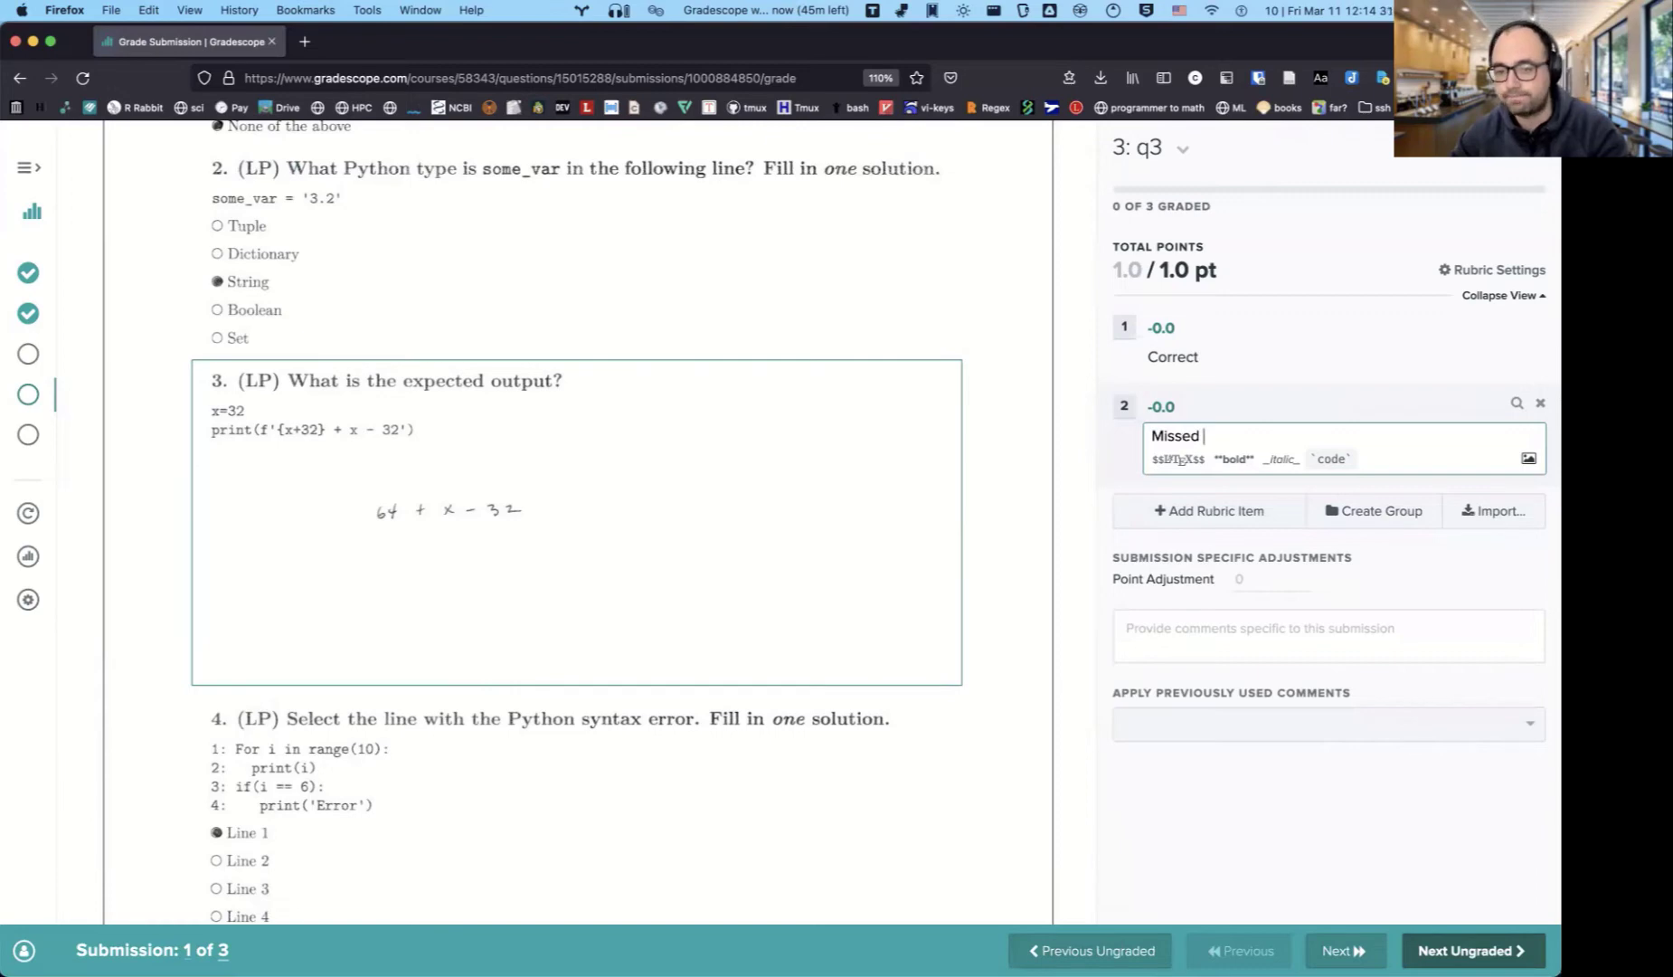
pyautogui.write(' subt')
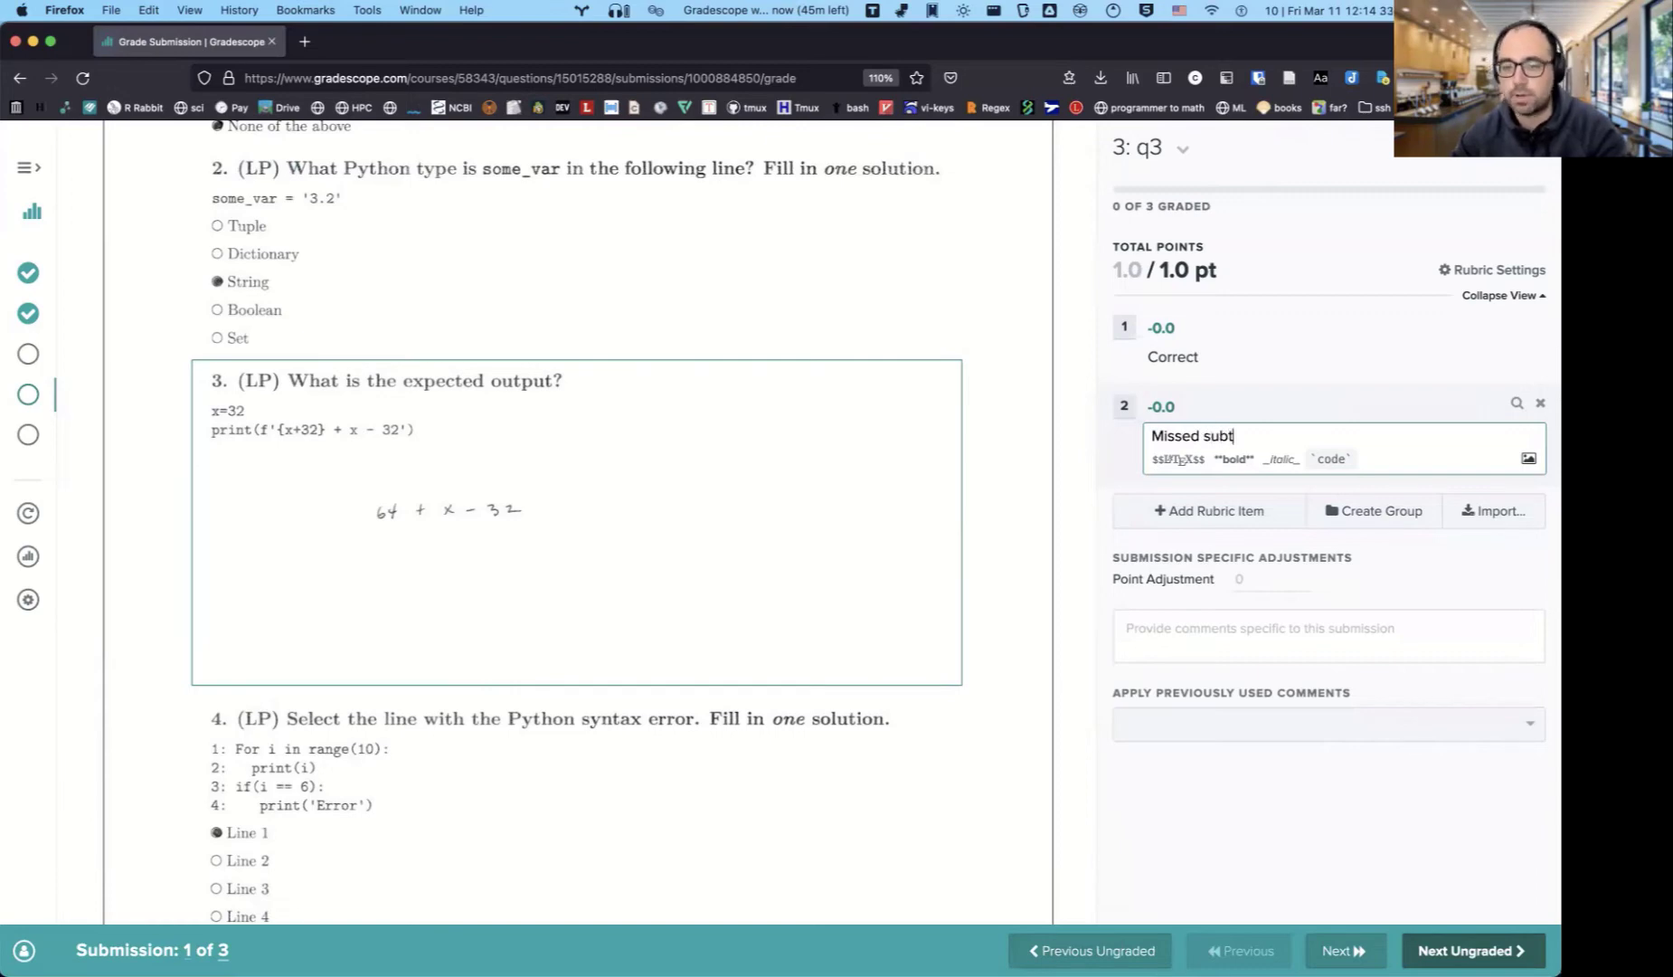
pyautogui.write('raction')
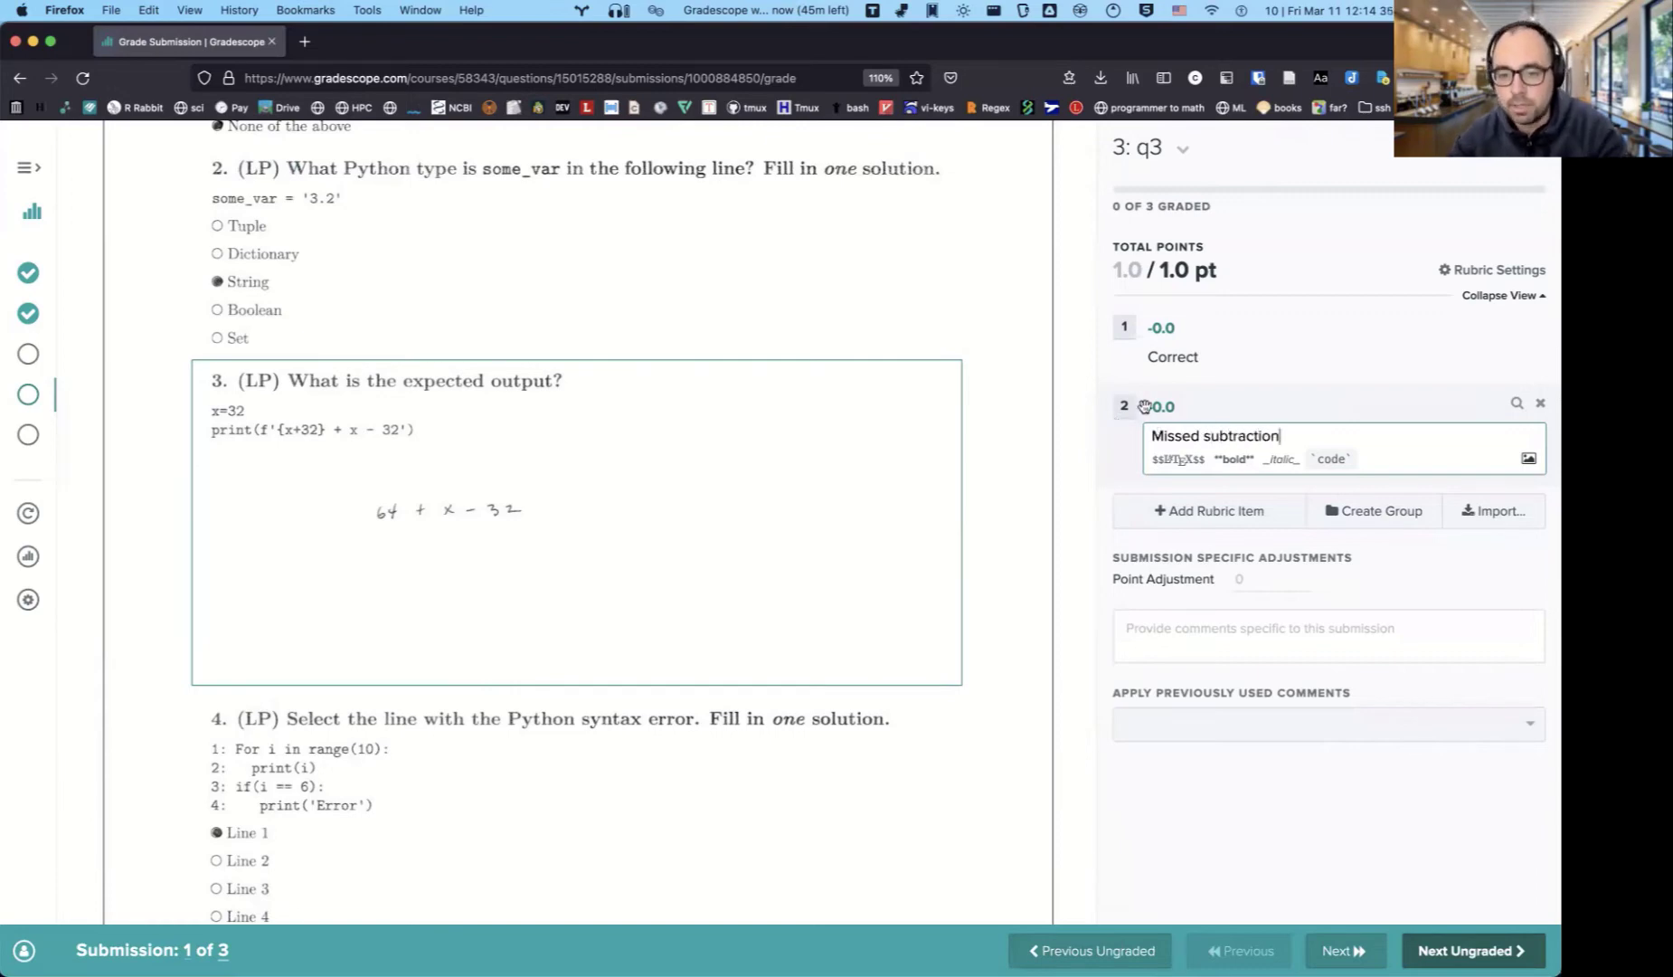
pyautogui.click(1151, 407)
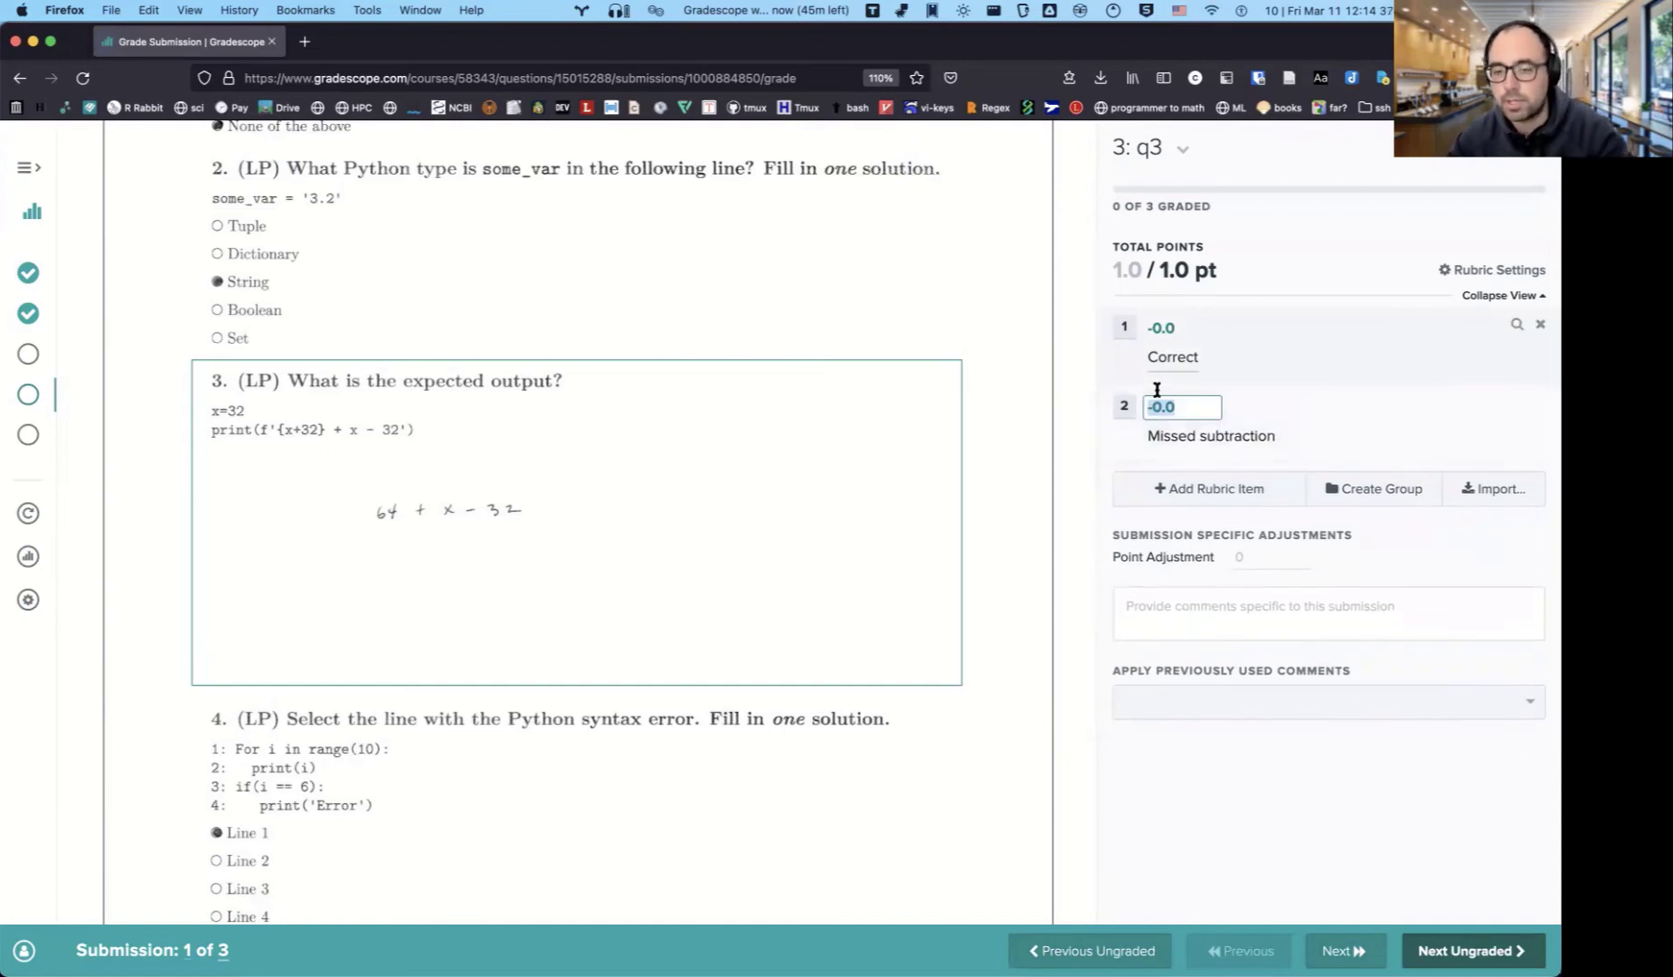
pyautogui.write('-0.2')
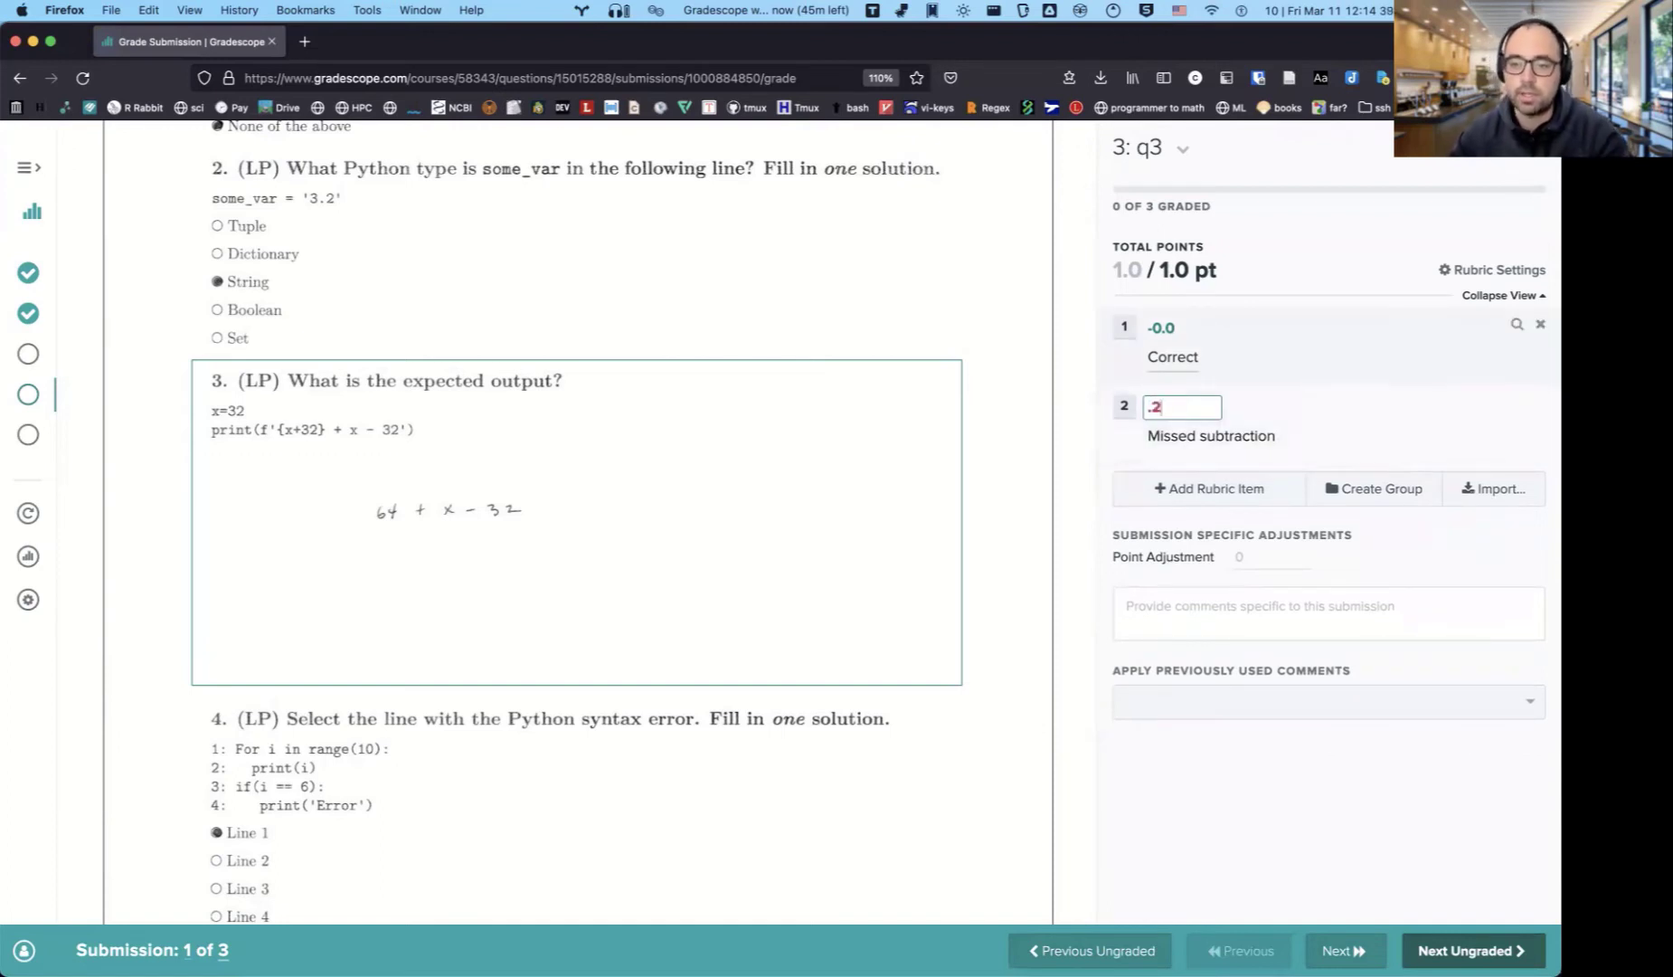
pyautogui.write('5')
pyautogui.press('Return')
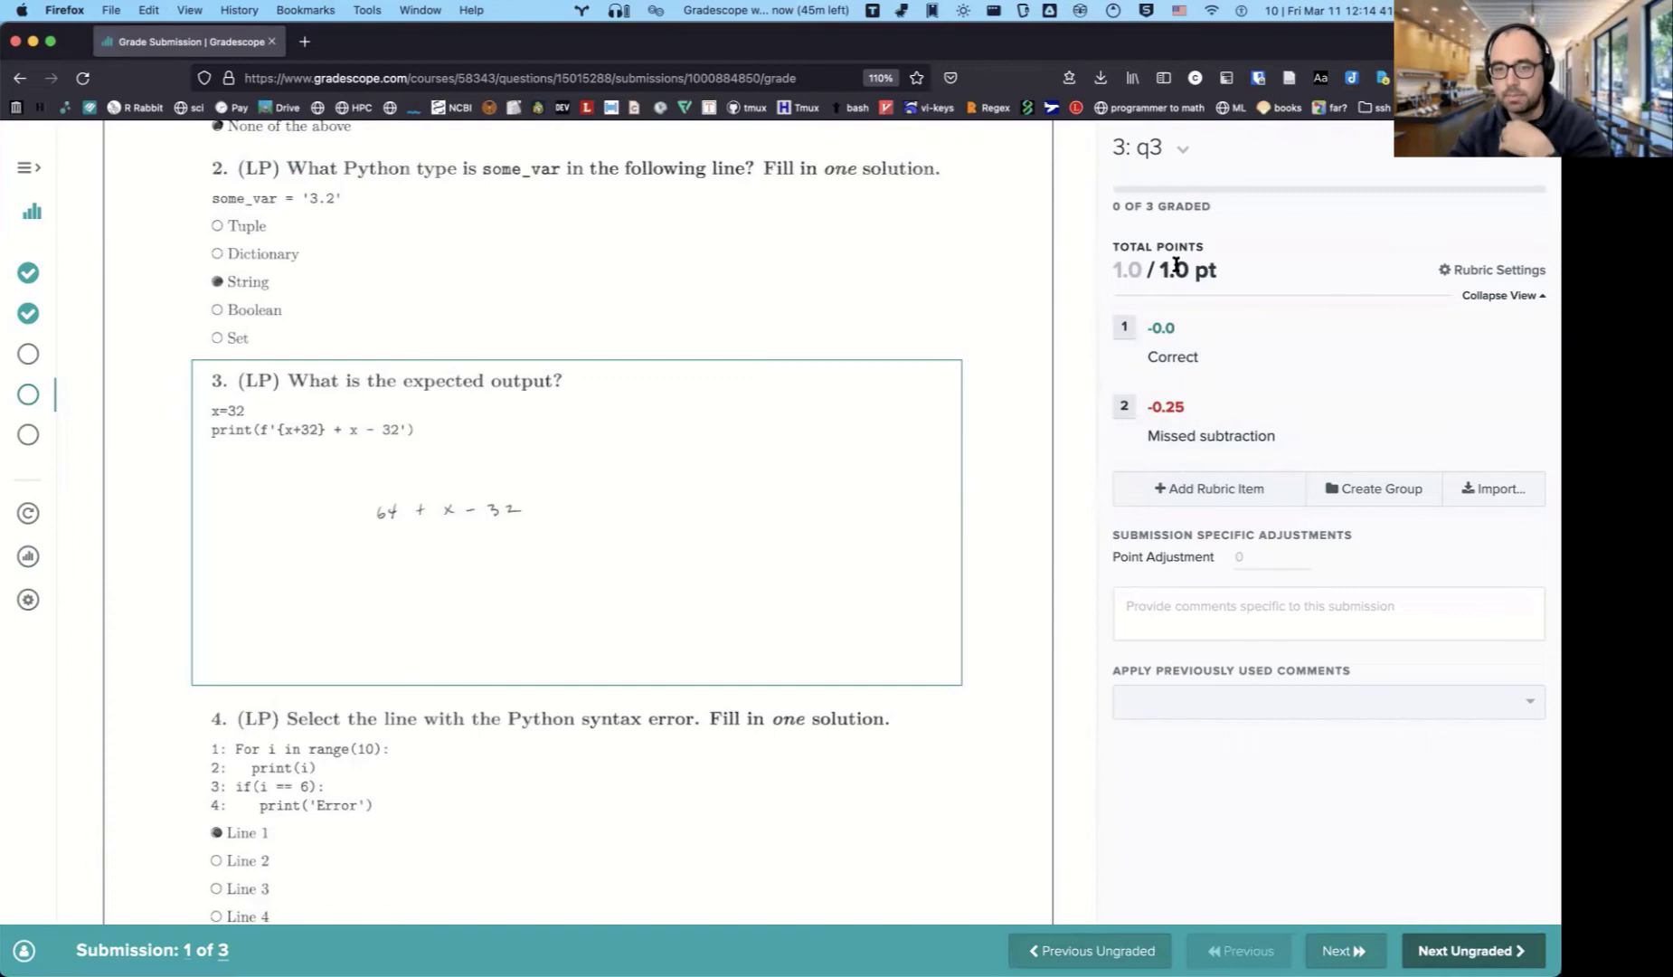
# Add a third q3 rubric item, 'Missed print statement', deducting 0.5 points.
pyautogui.click(1164, 495)
pyautogui.click(1172, 511)
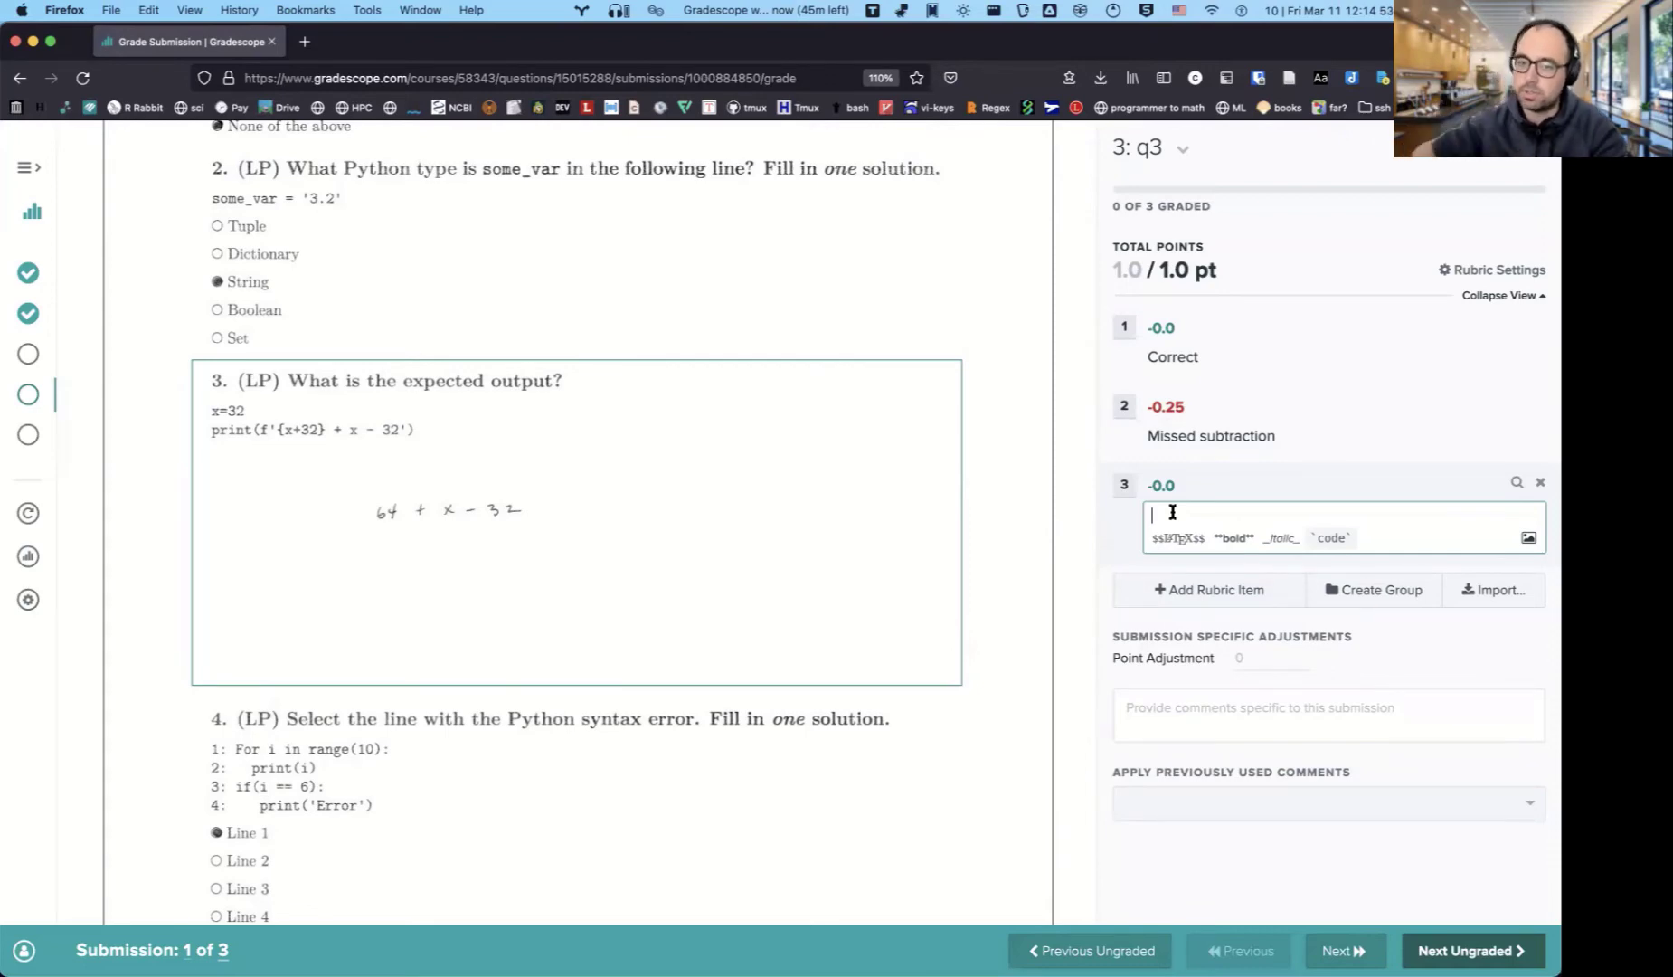
pyautogui.write('Missed print sa')
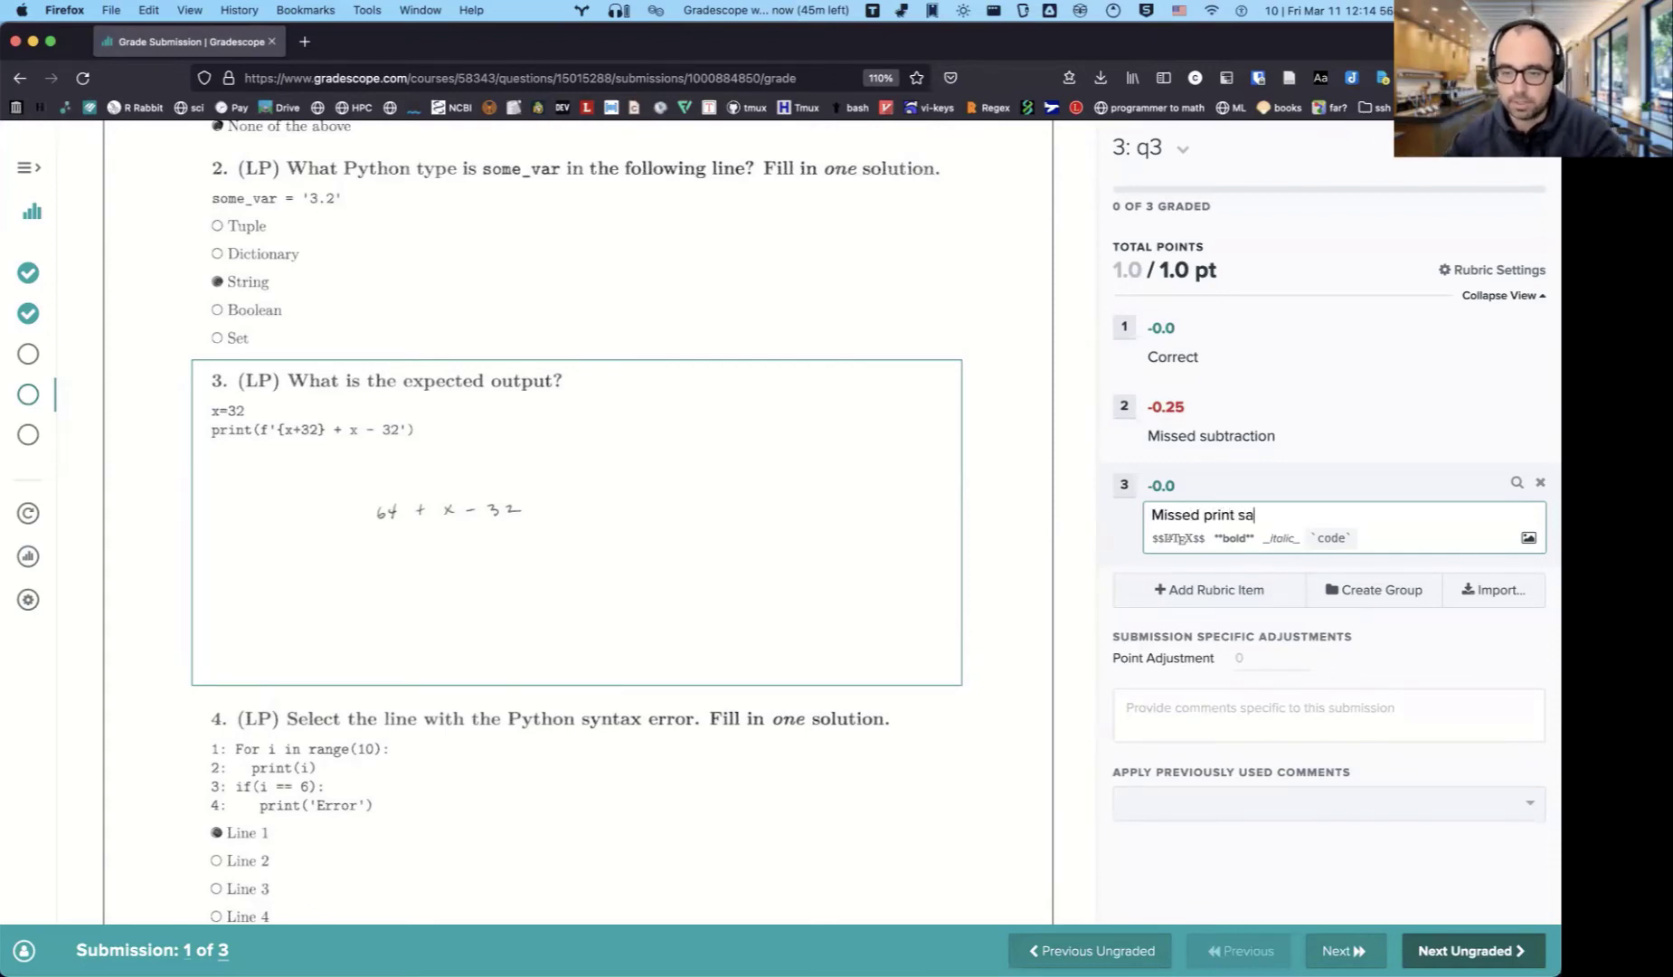
pyautogui.press('BackSpace')
pyautogui.write('tatme')
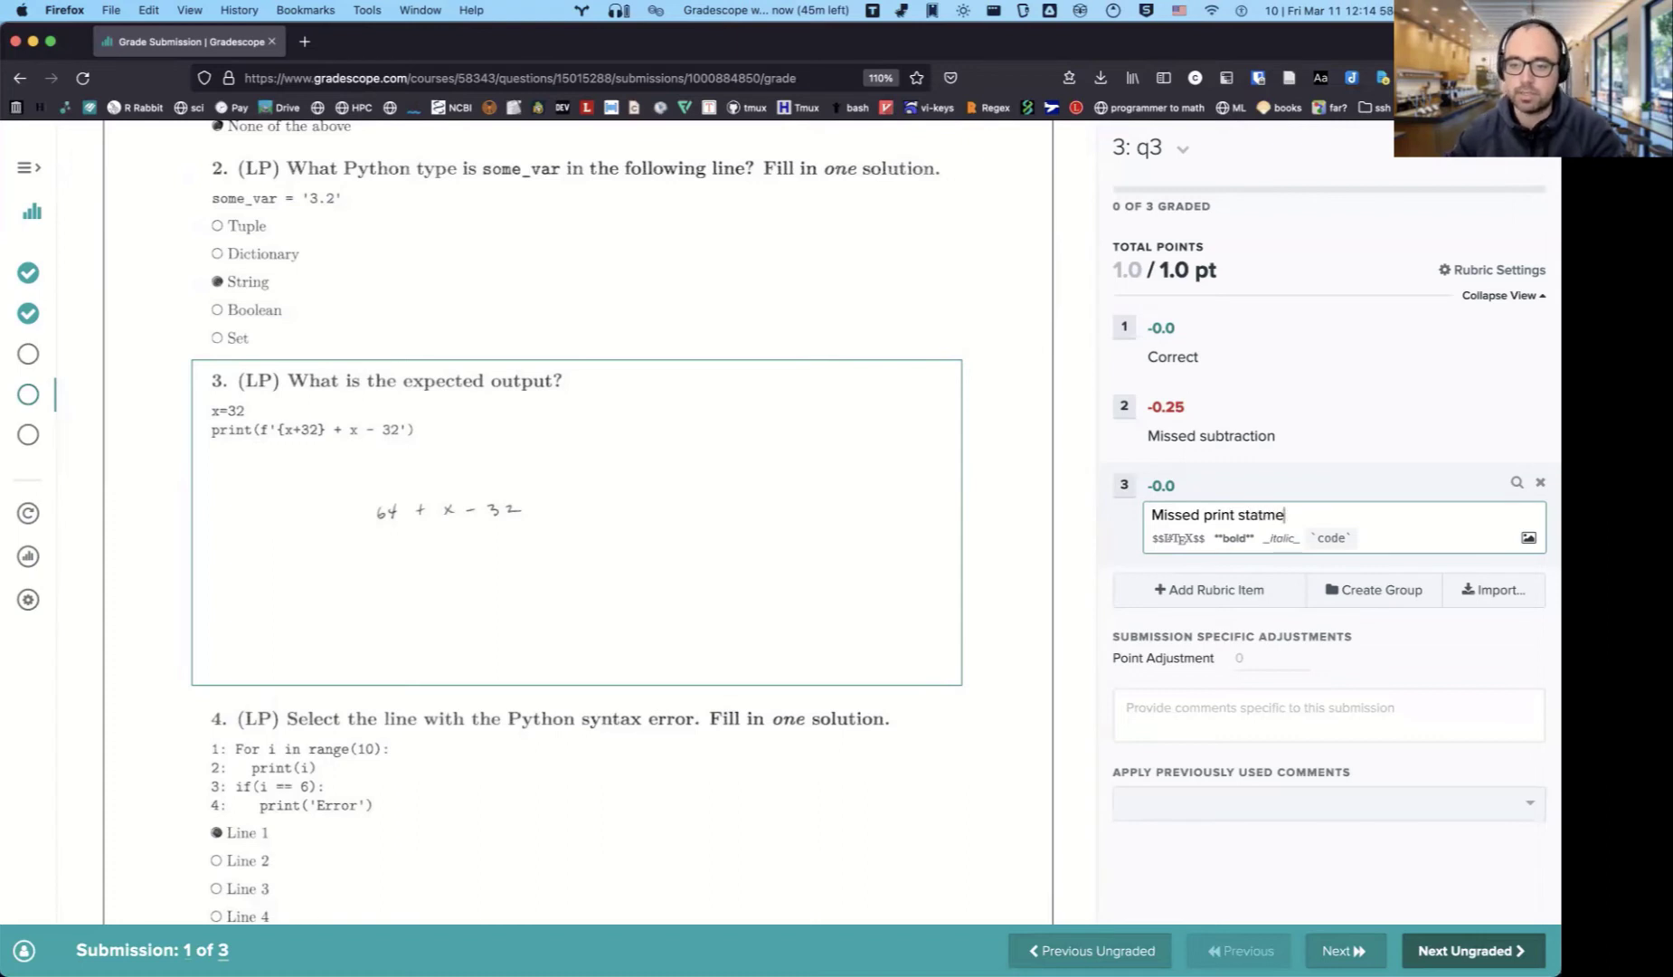
pyautogui.press('BackSpace')
pyautogui.press('BackSpace')
pyautogui.write('ement')
pyautogui.click(1150, 476)
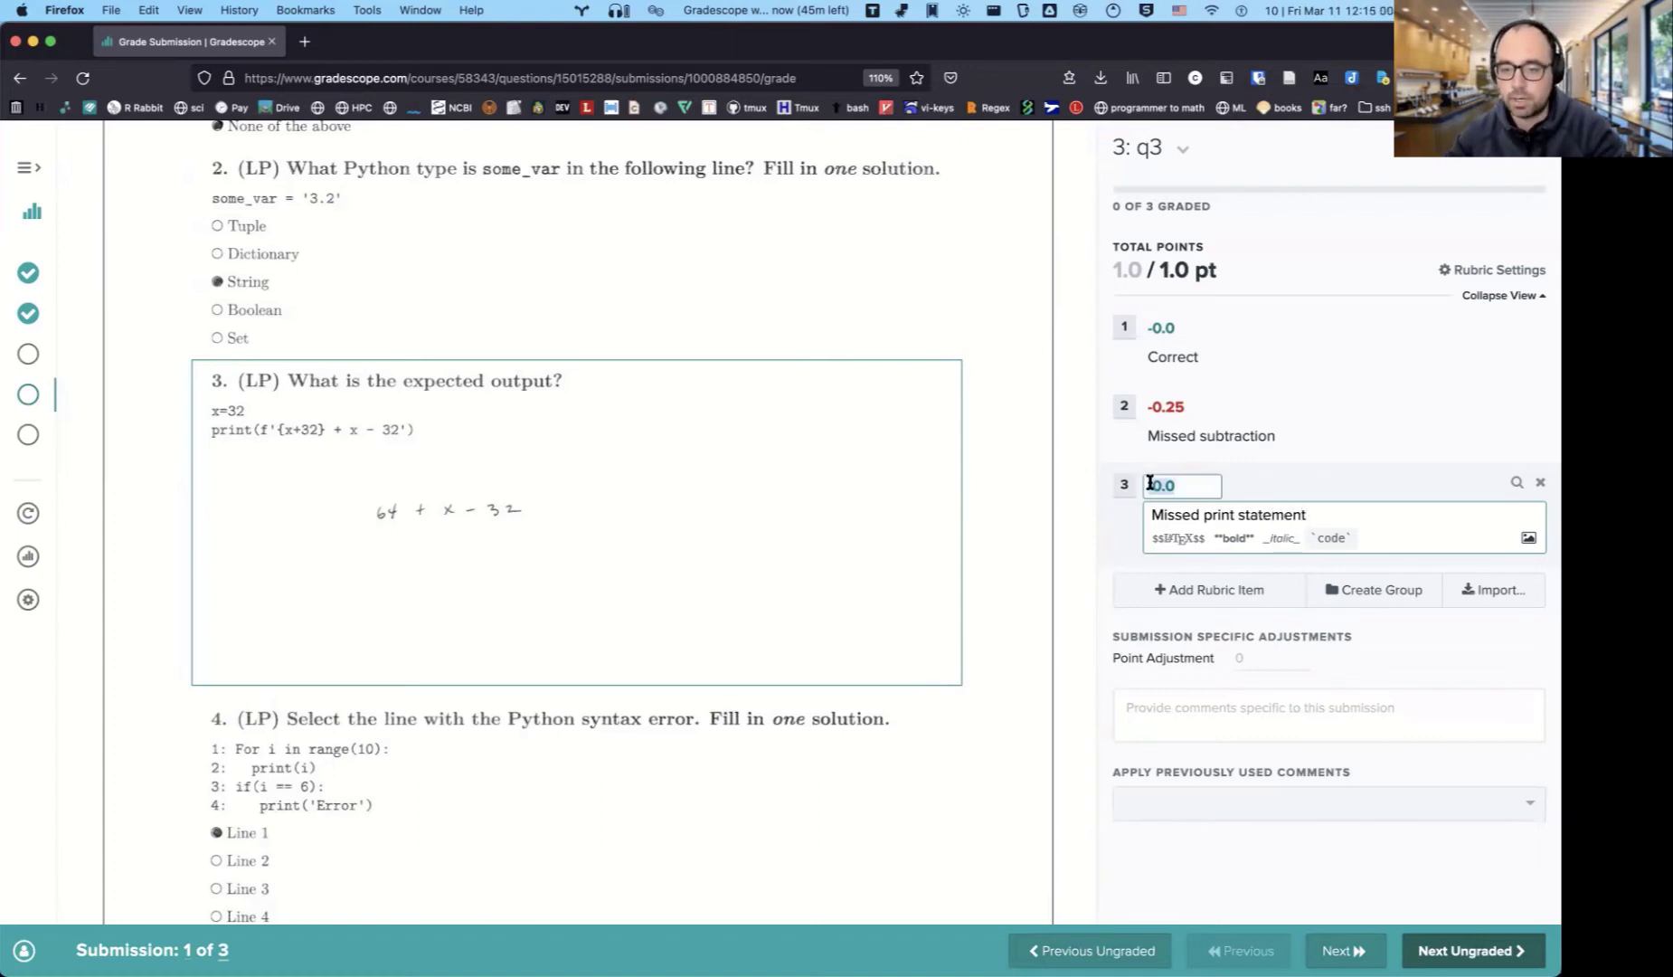
pyautogui.write('-')
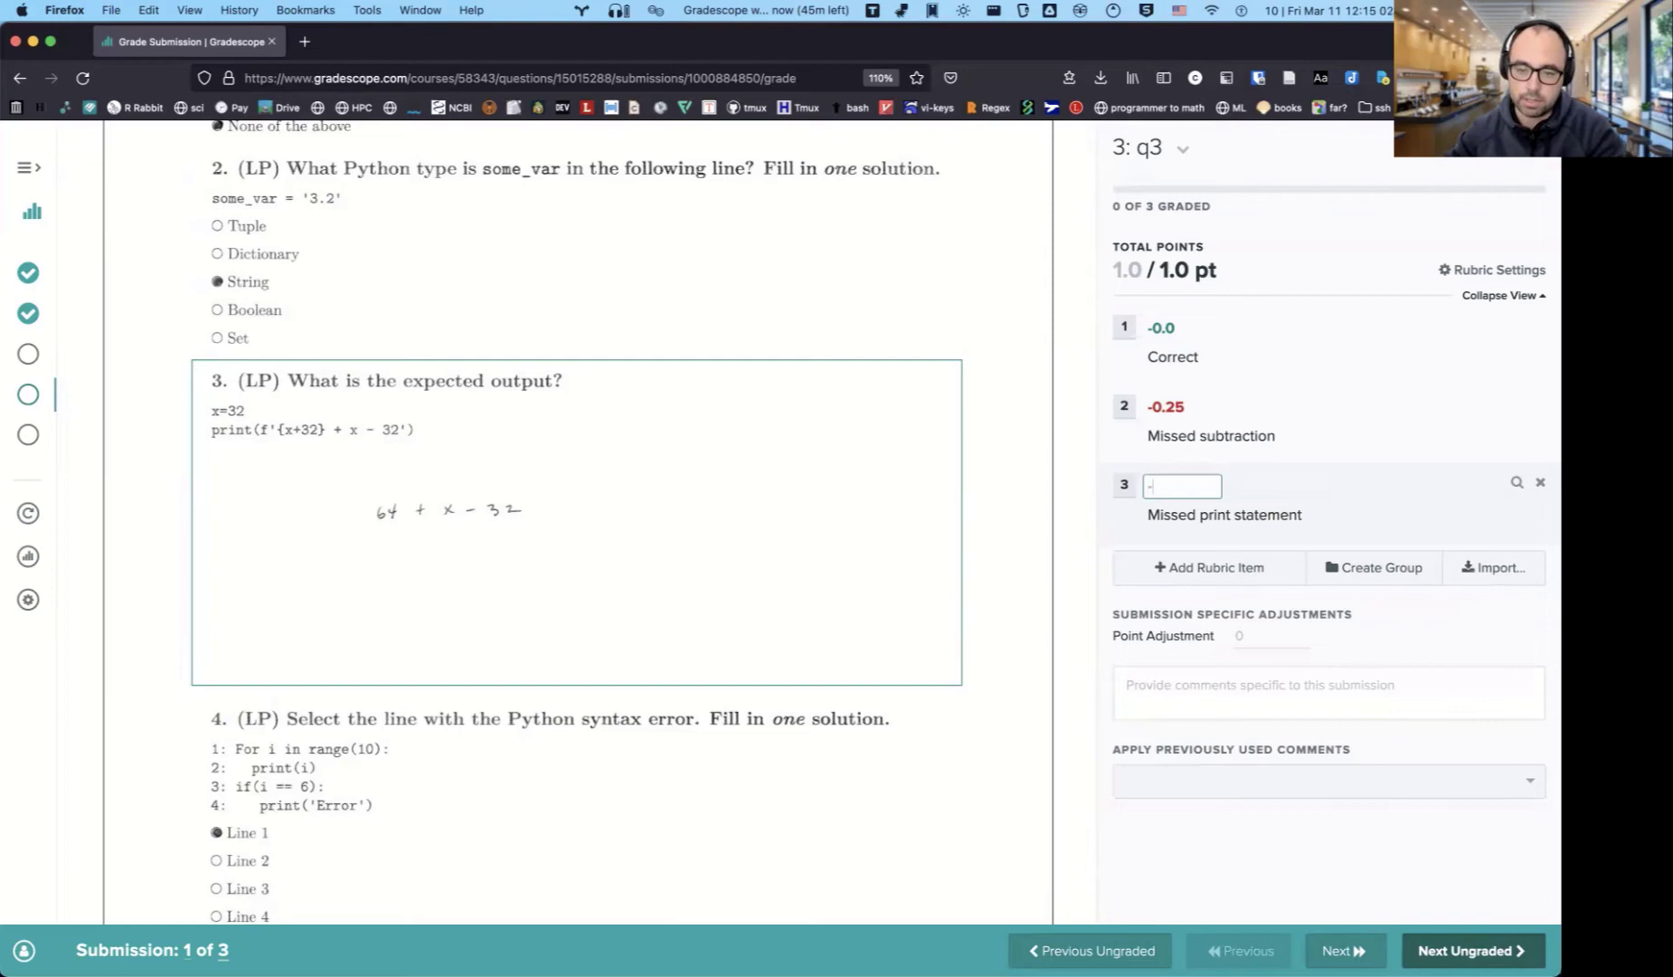
pyautogui.write('0.5')
pyautogui.press('Return')
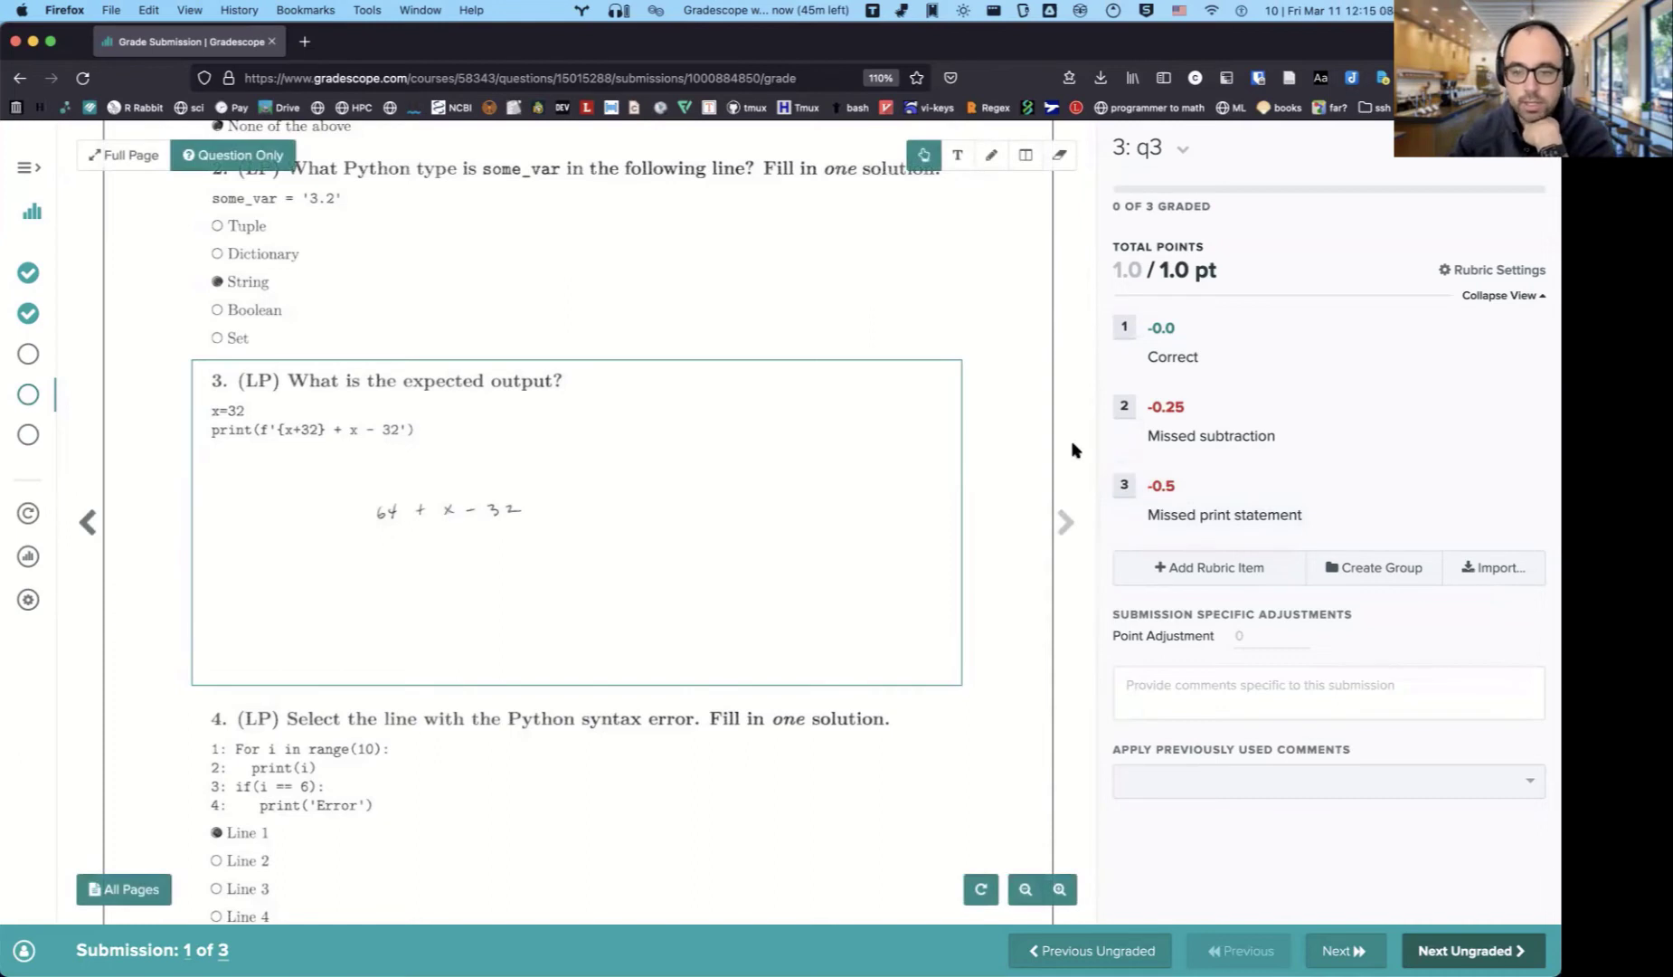
# Grade the three q3 submissions as Missed subtraction, Correct, and Missed subtraction.
pyautogui.click(1120, 432)
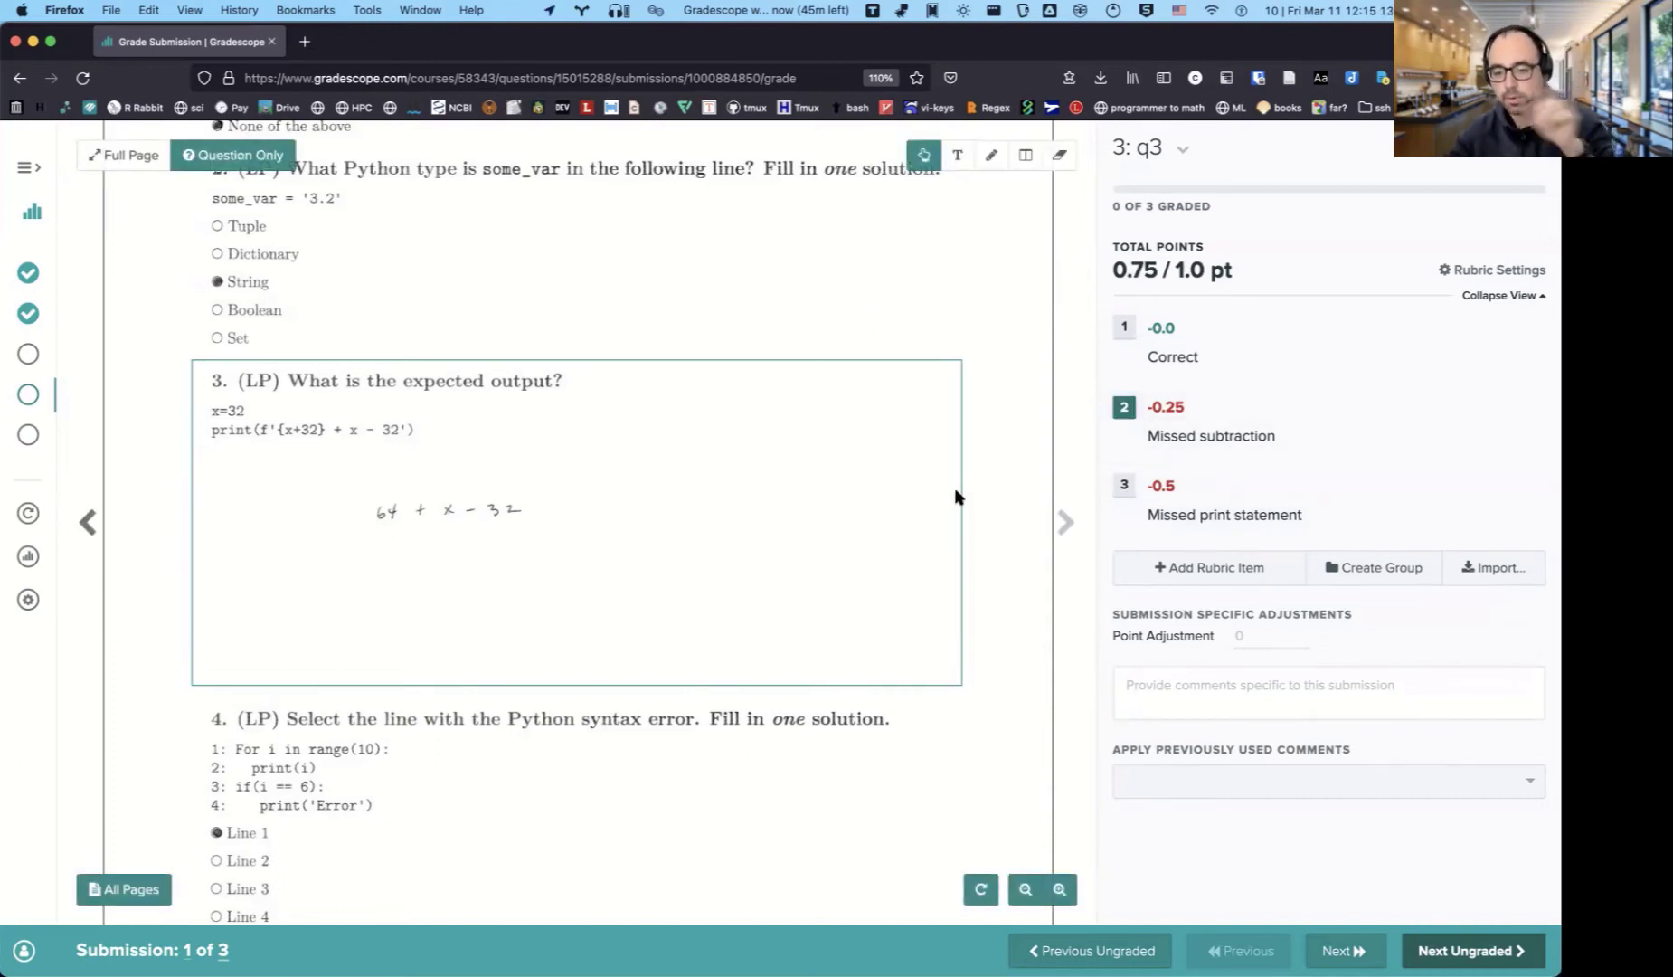
pyautogui.click(1343, 950)
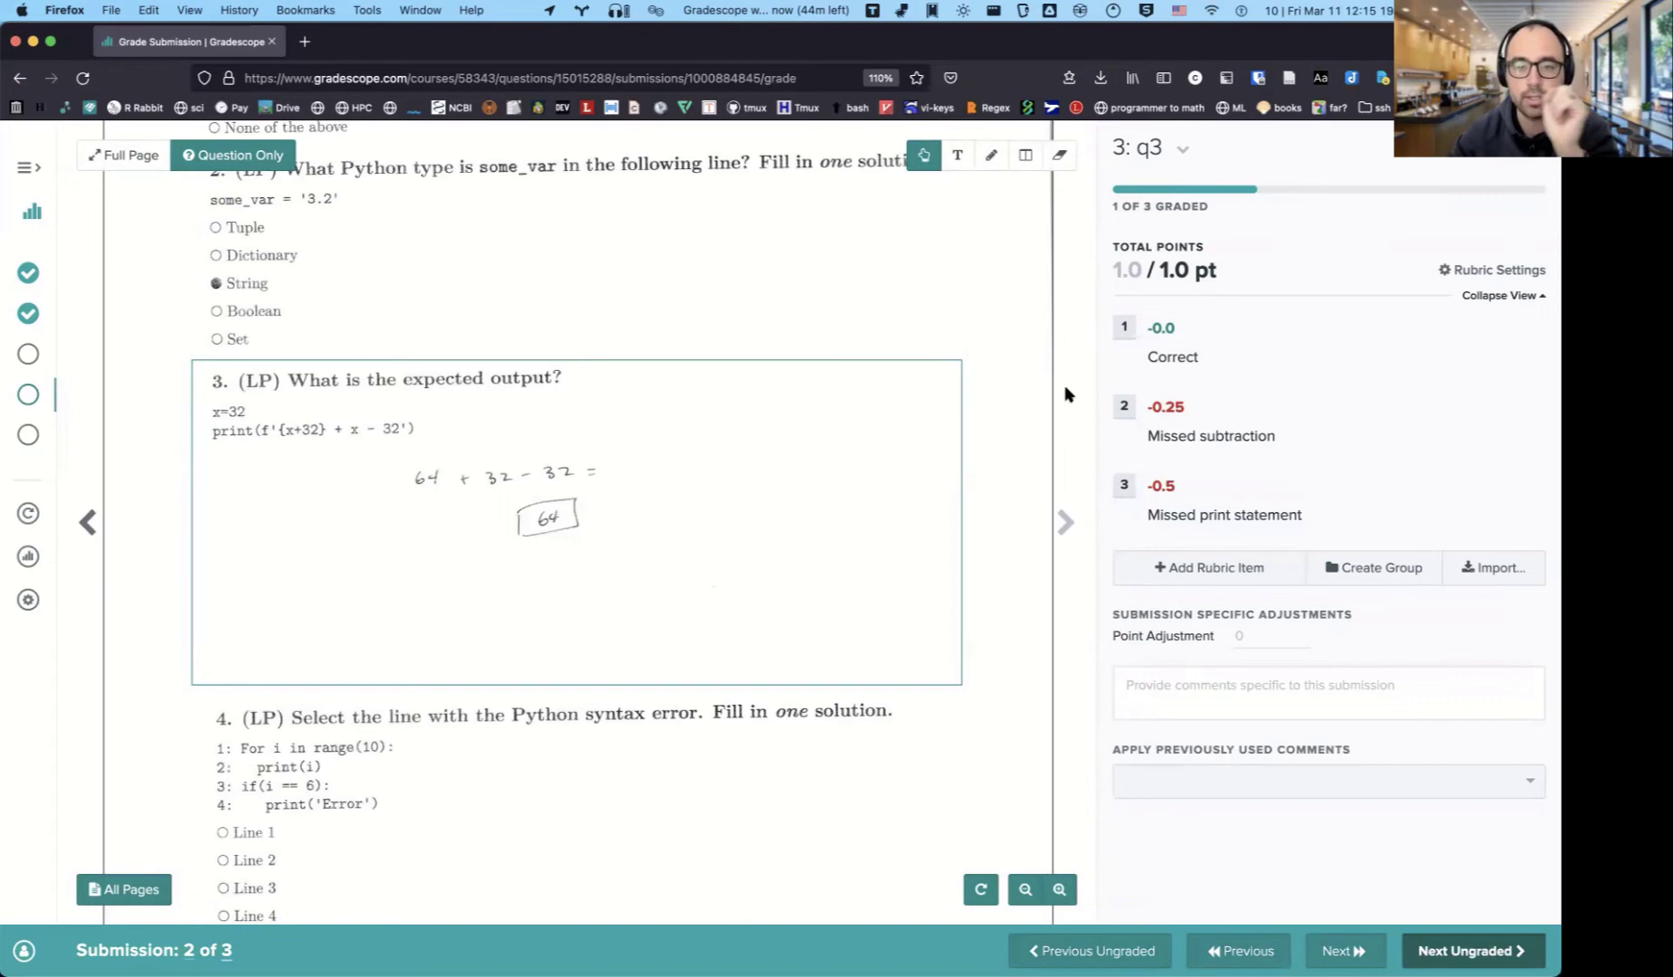
pyautogui.click(1110, 325)
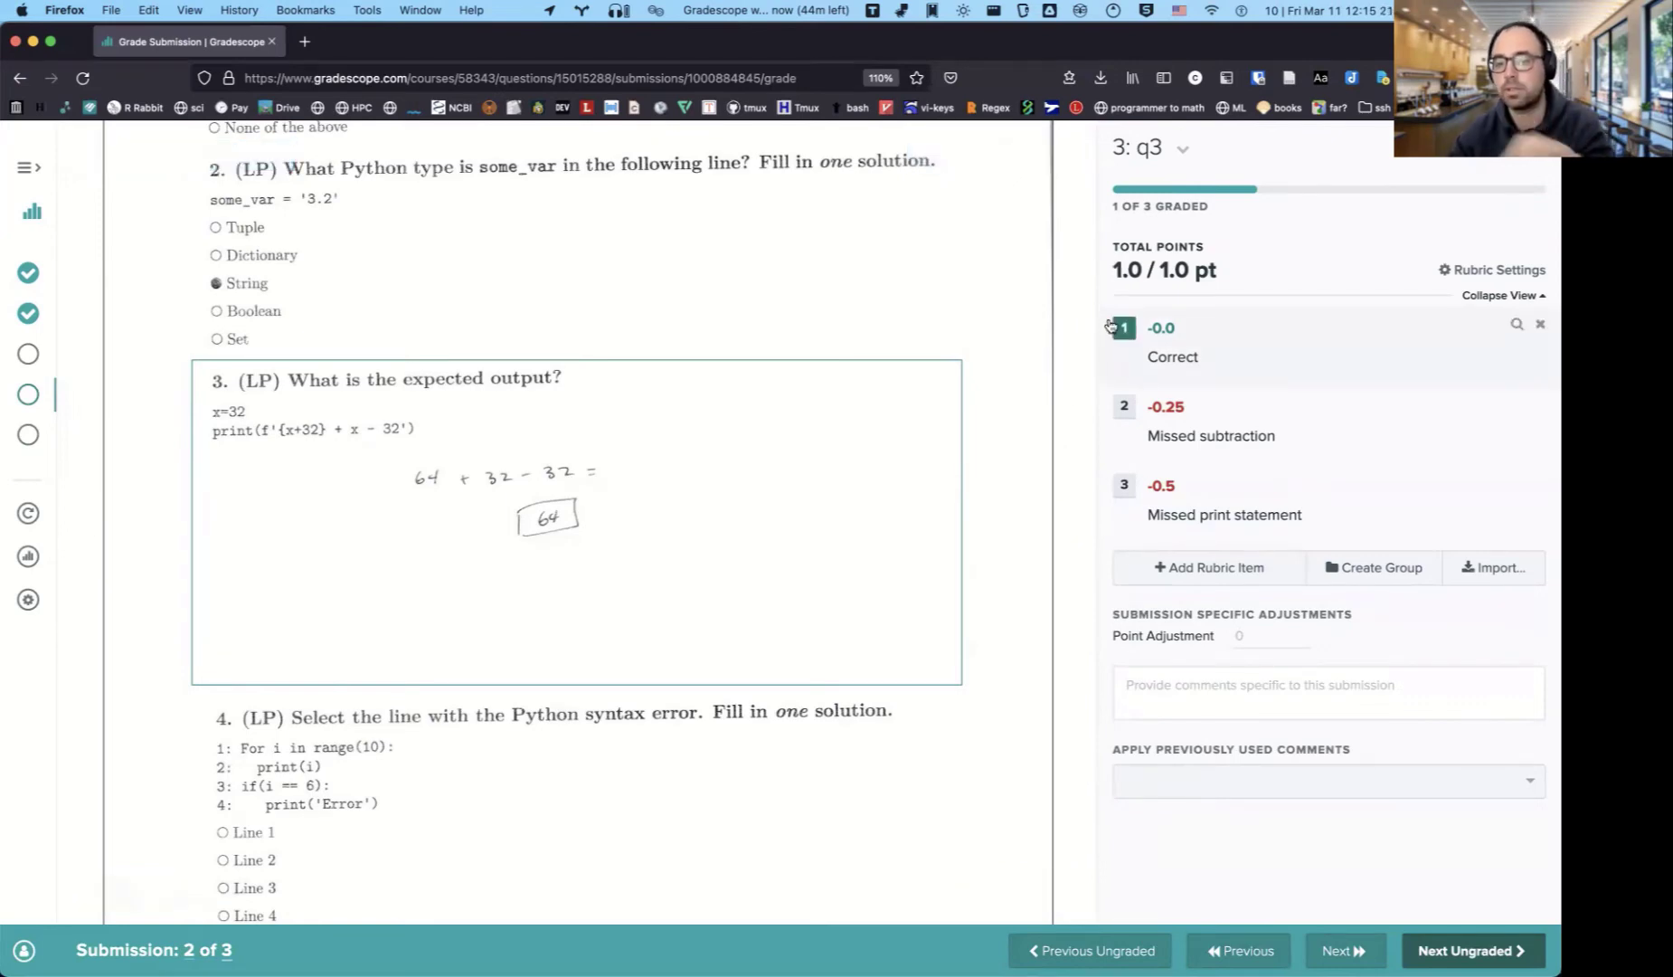
pyautogui.click(1335, 951)
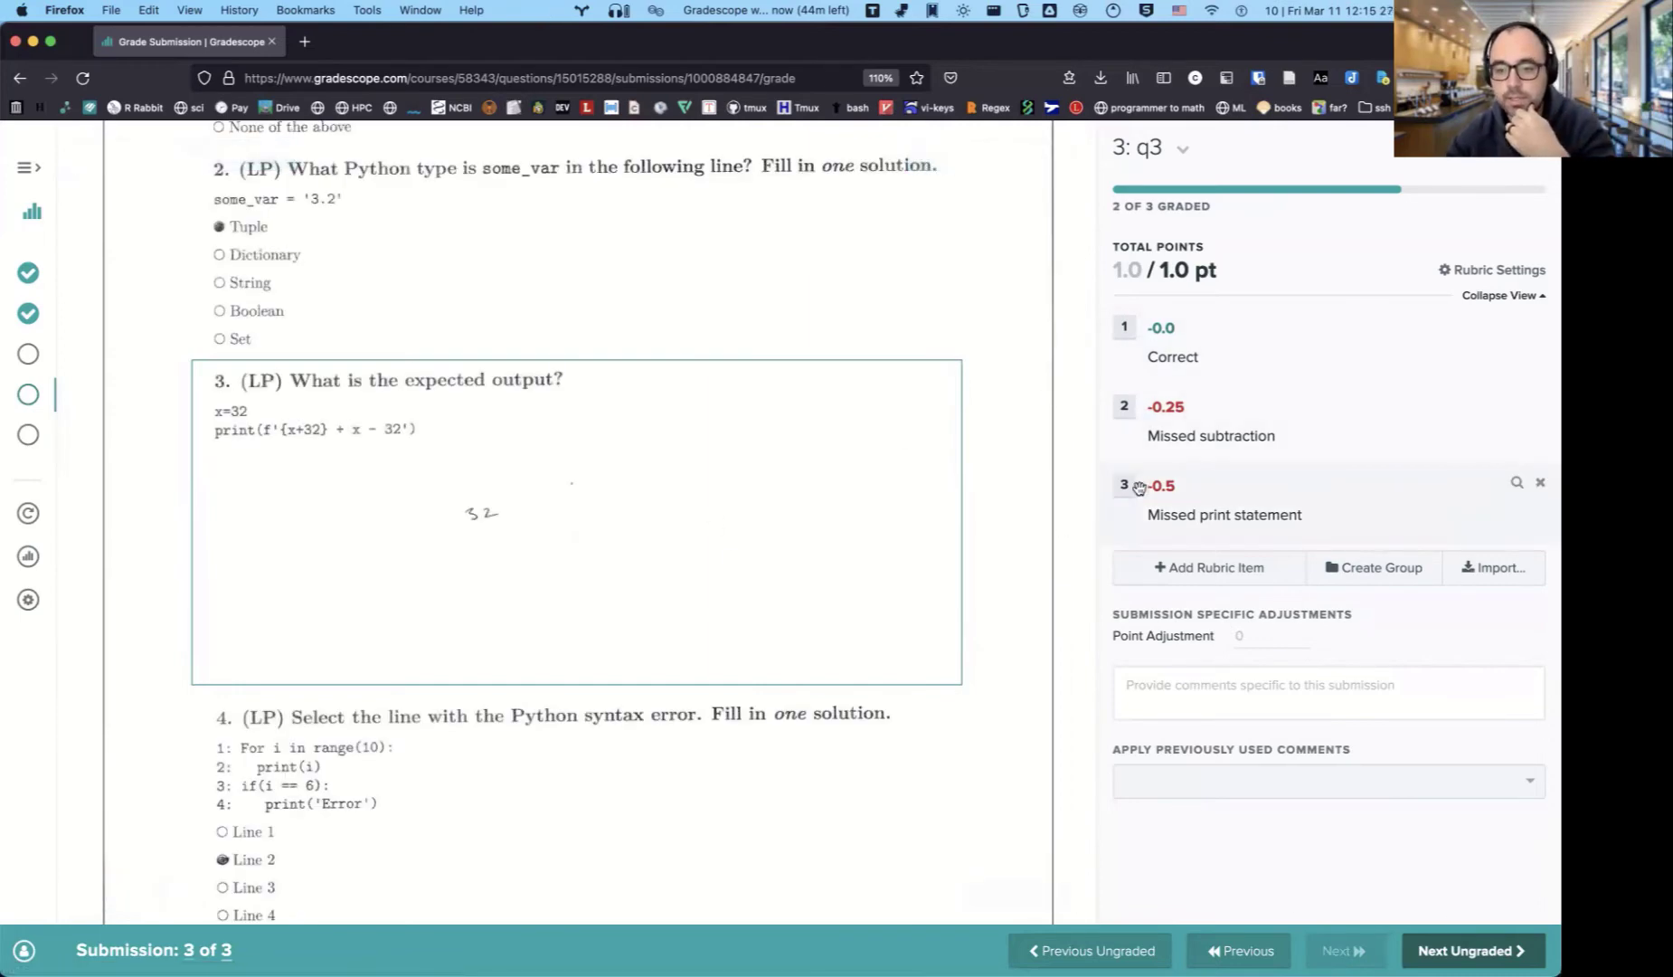
pyautogui.click(1125, 422)
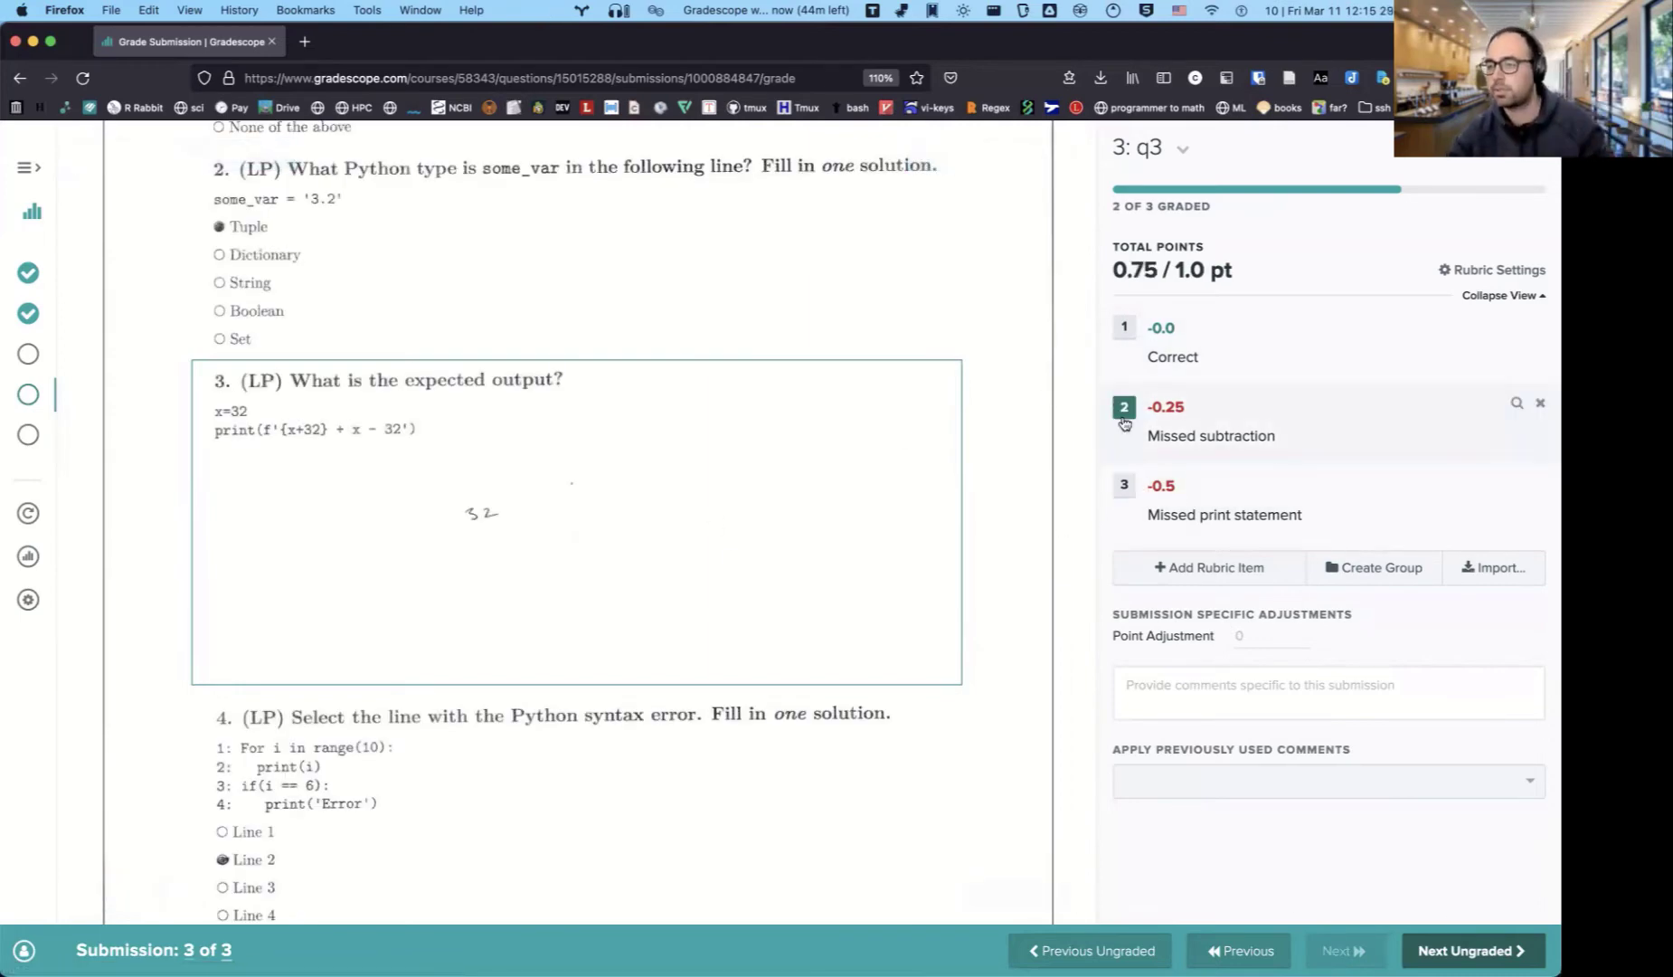
pyautogui.click(1463, 952)
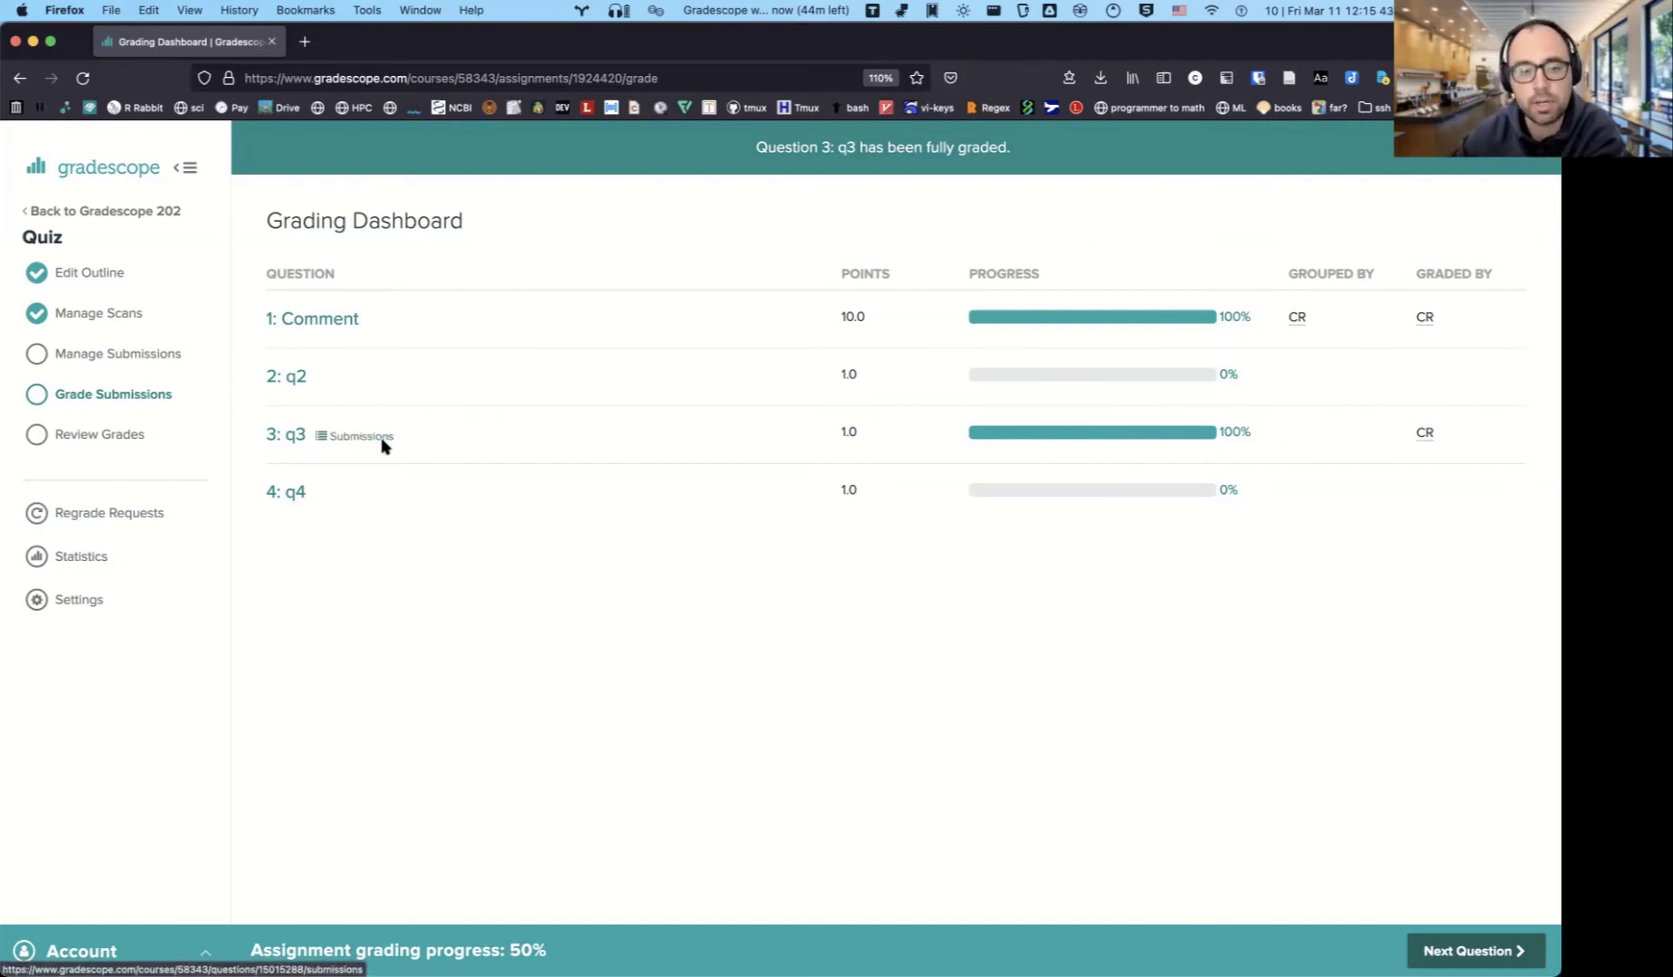
# From a q3 submission, change the Missed print statement deduction from -0.5 to -0.25.
pyautogui.click(381, 438)
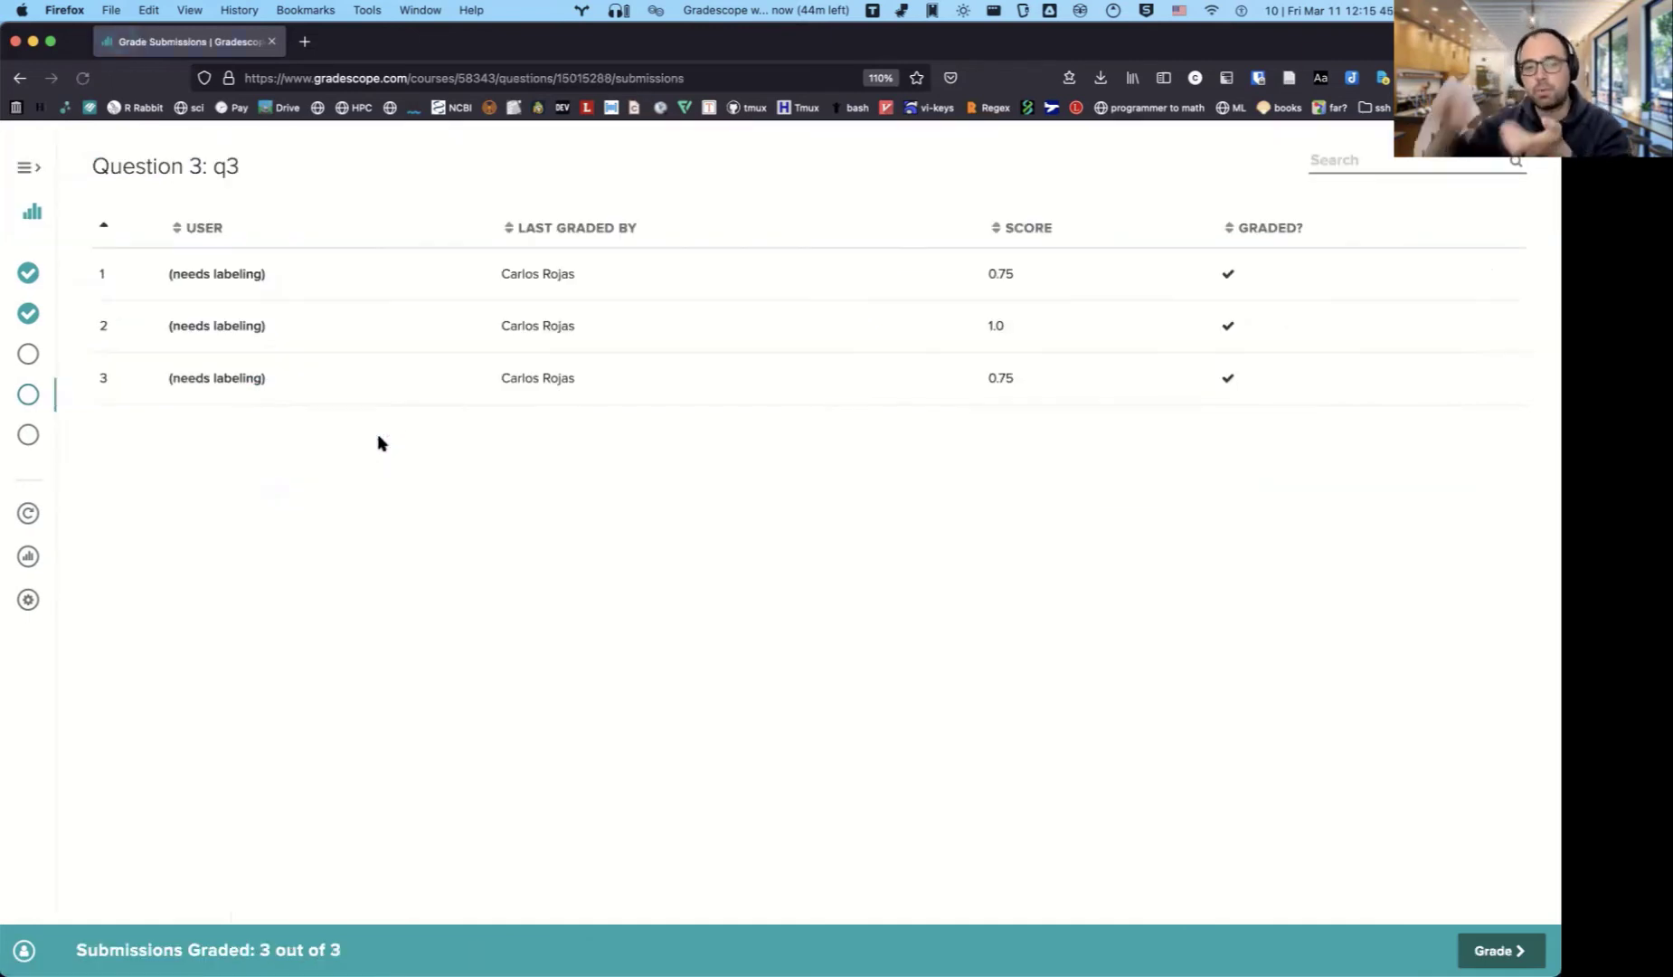
pyautogui.click(210, 273)
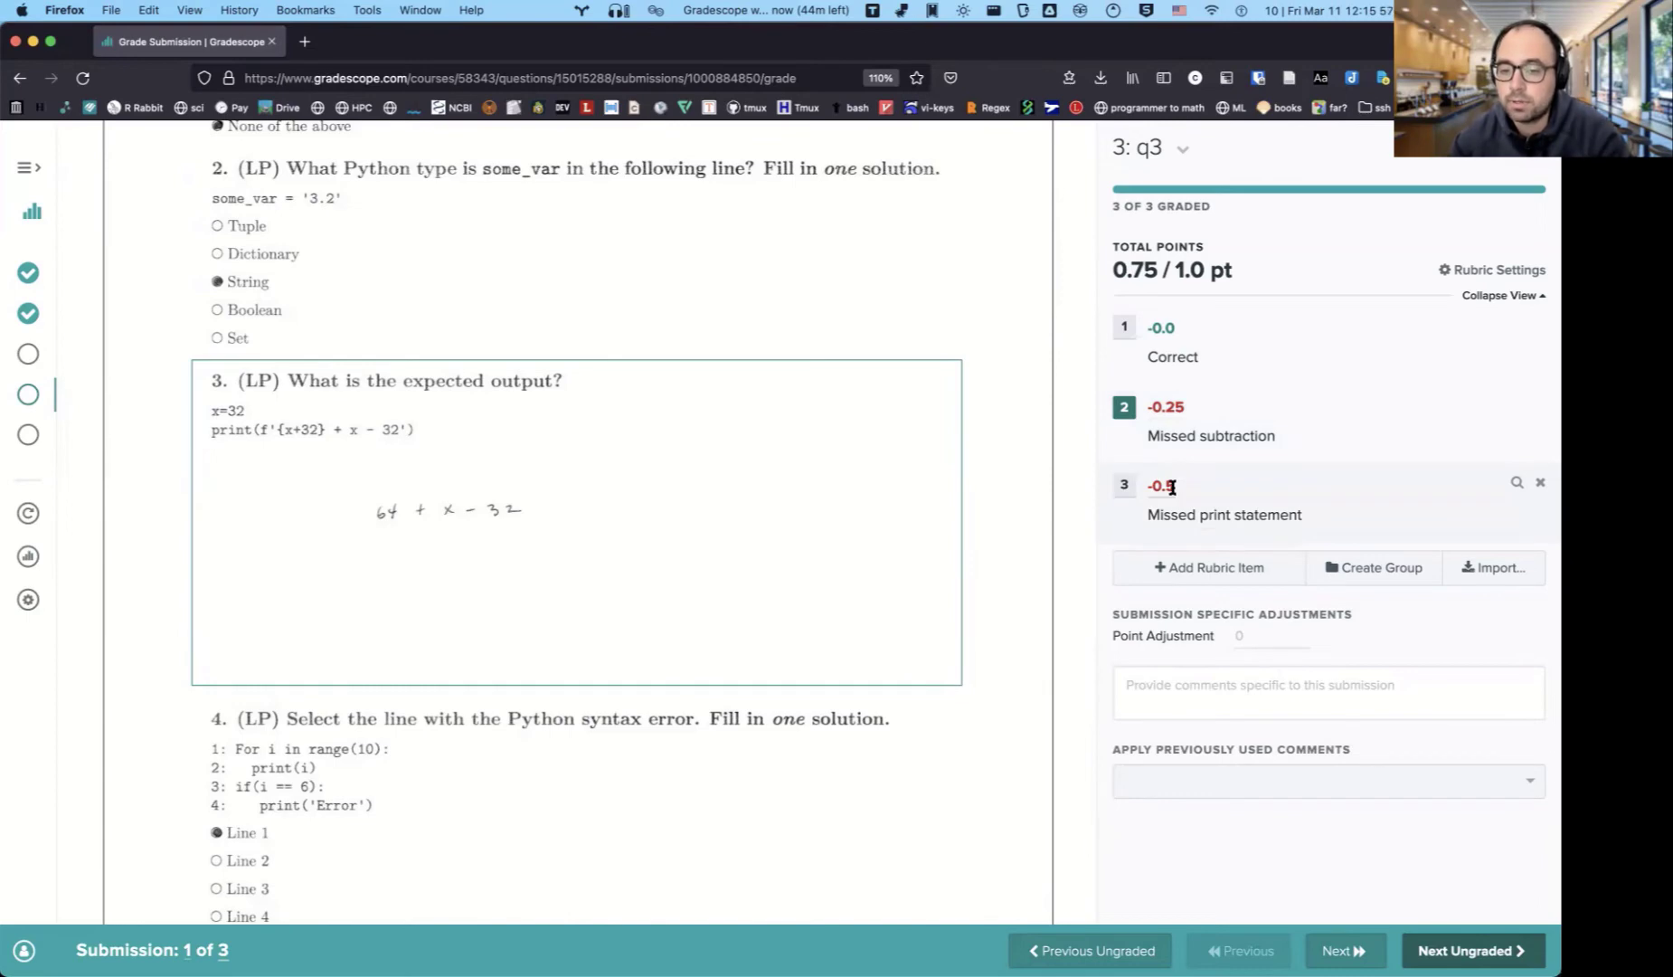
pyautogui.click(1336, 954)
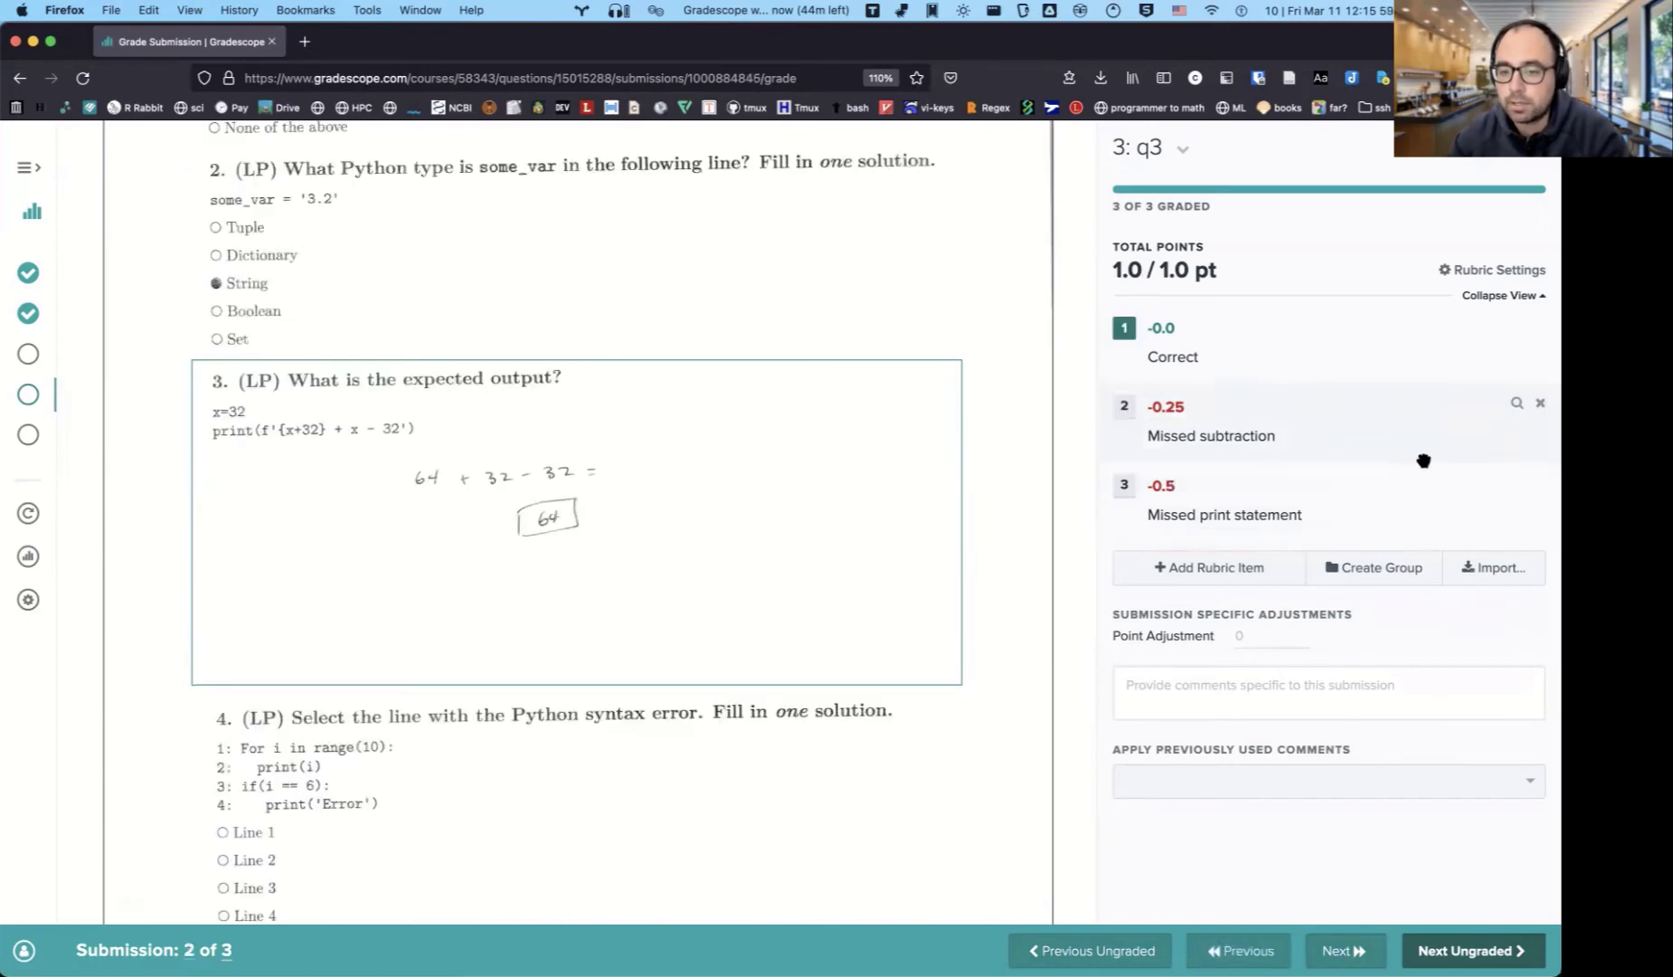
pyautogui.click(1517, 484)
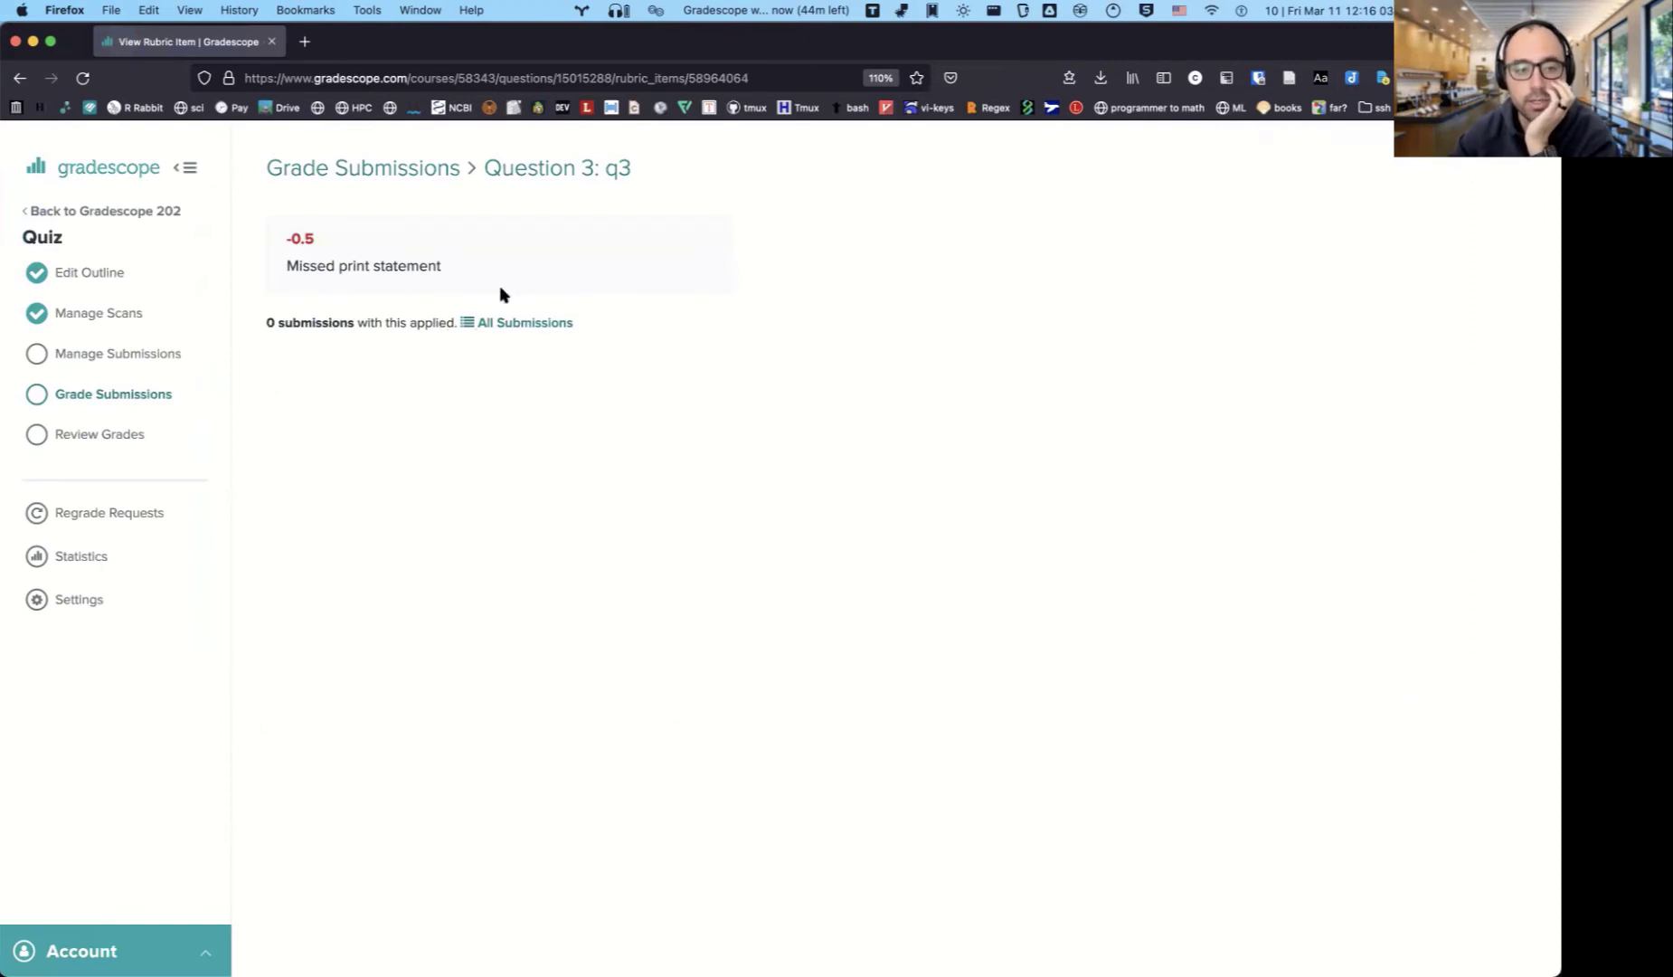
pyautogui.press('super+Left')
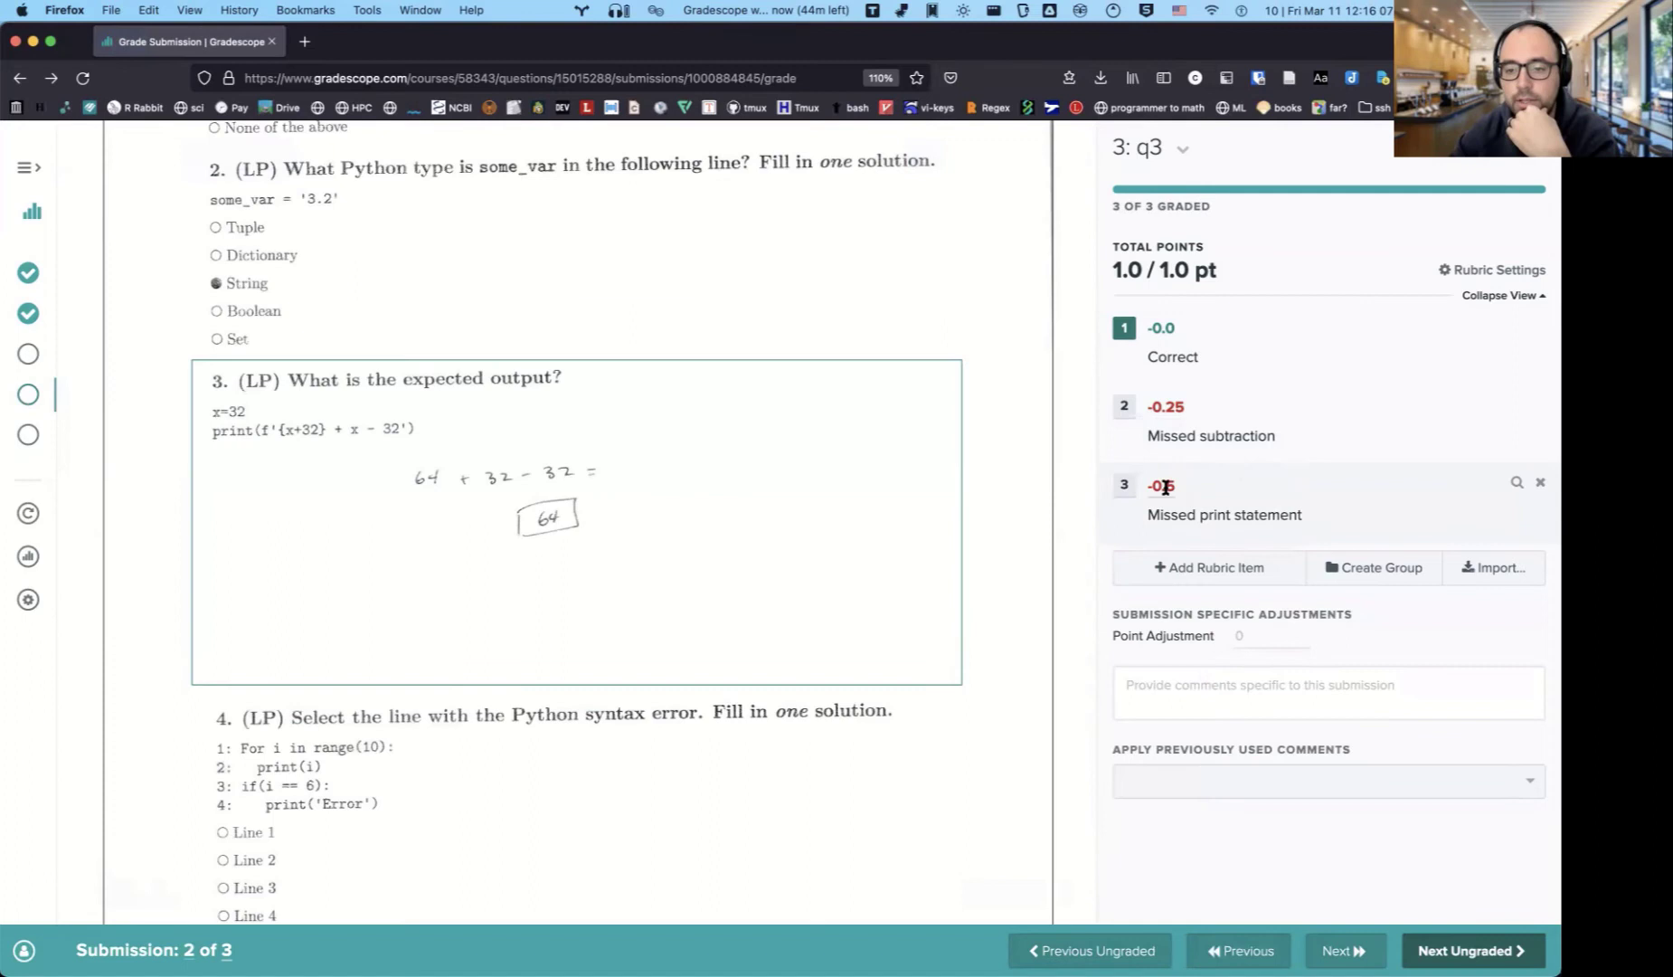
pyautogui.click(1161, 486)
pyautogui.press('Right')
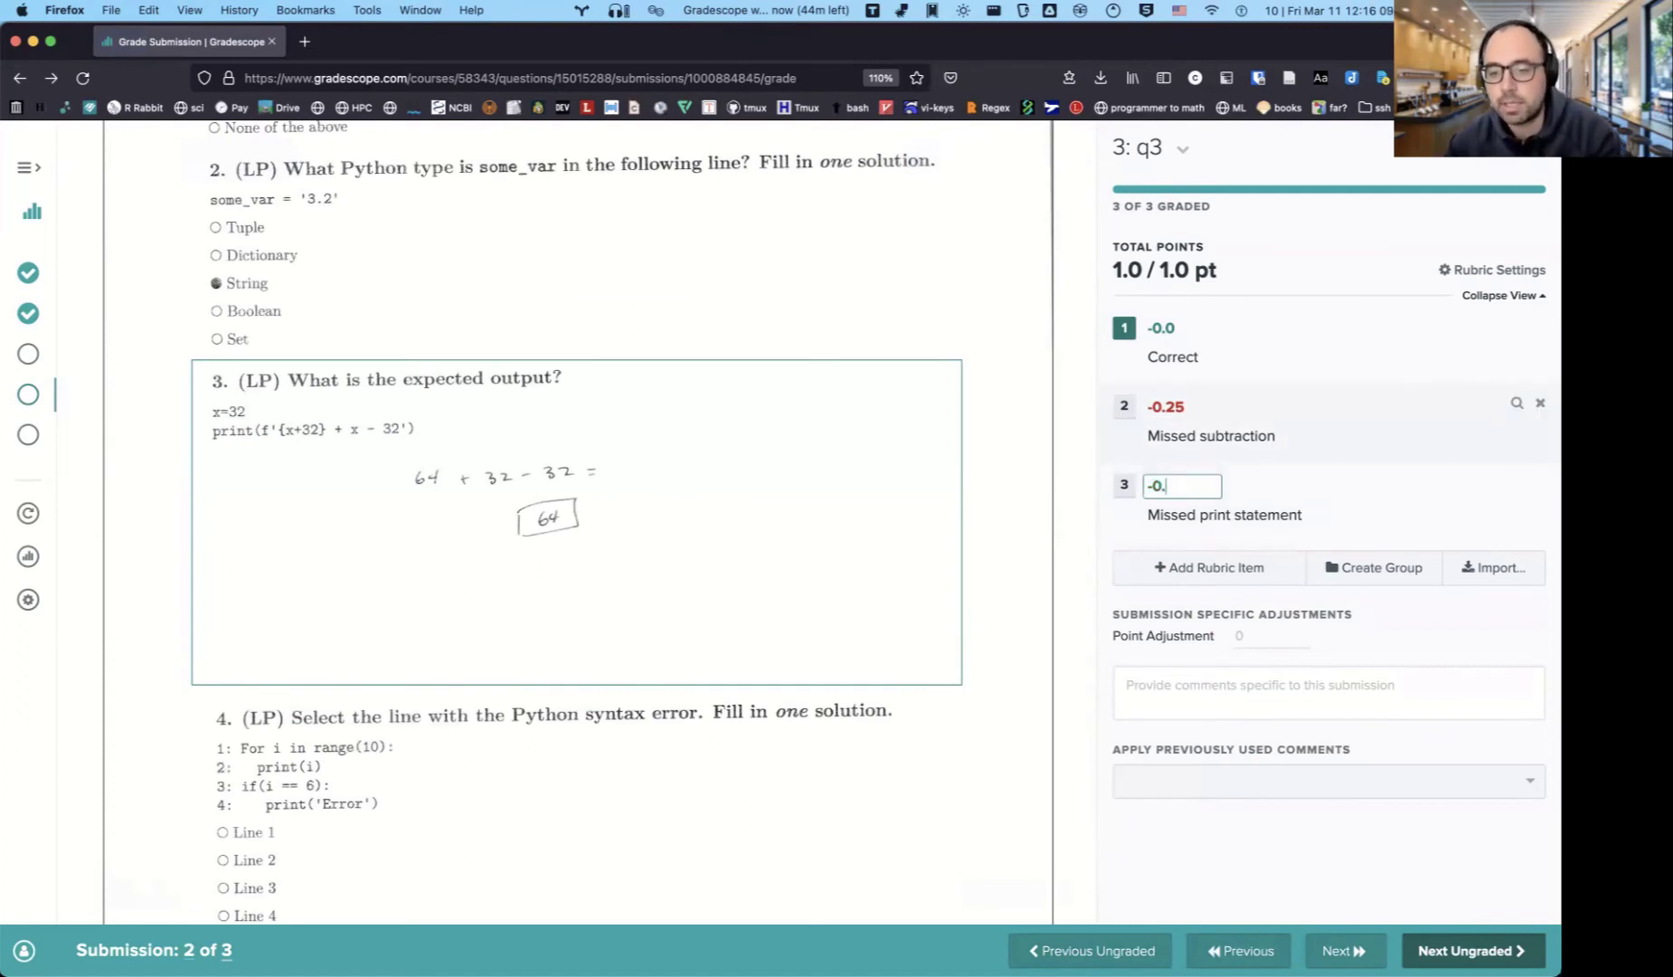
pyautogui.press('Return')
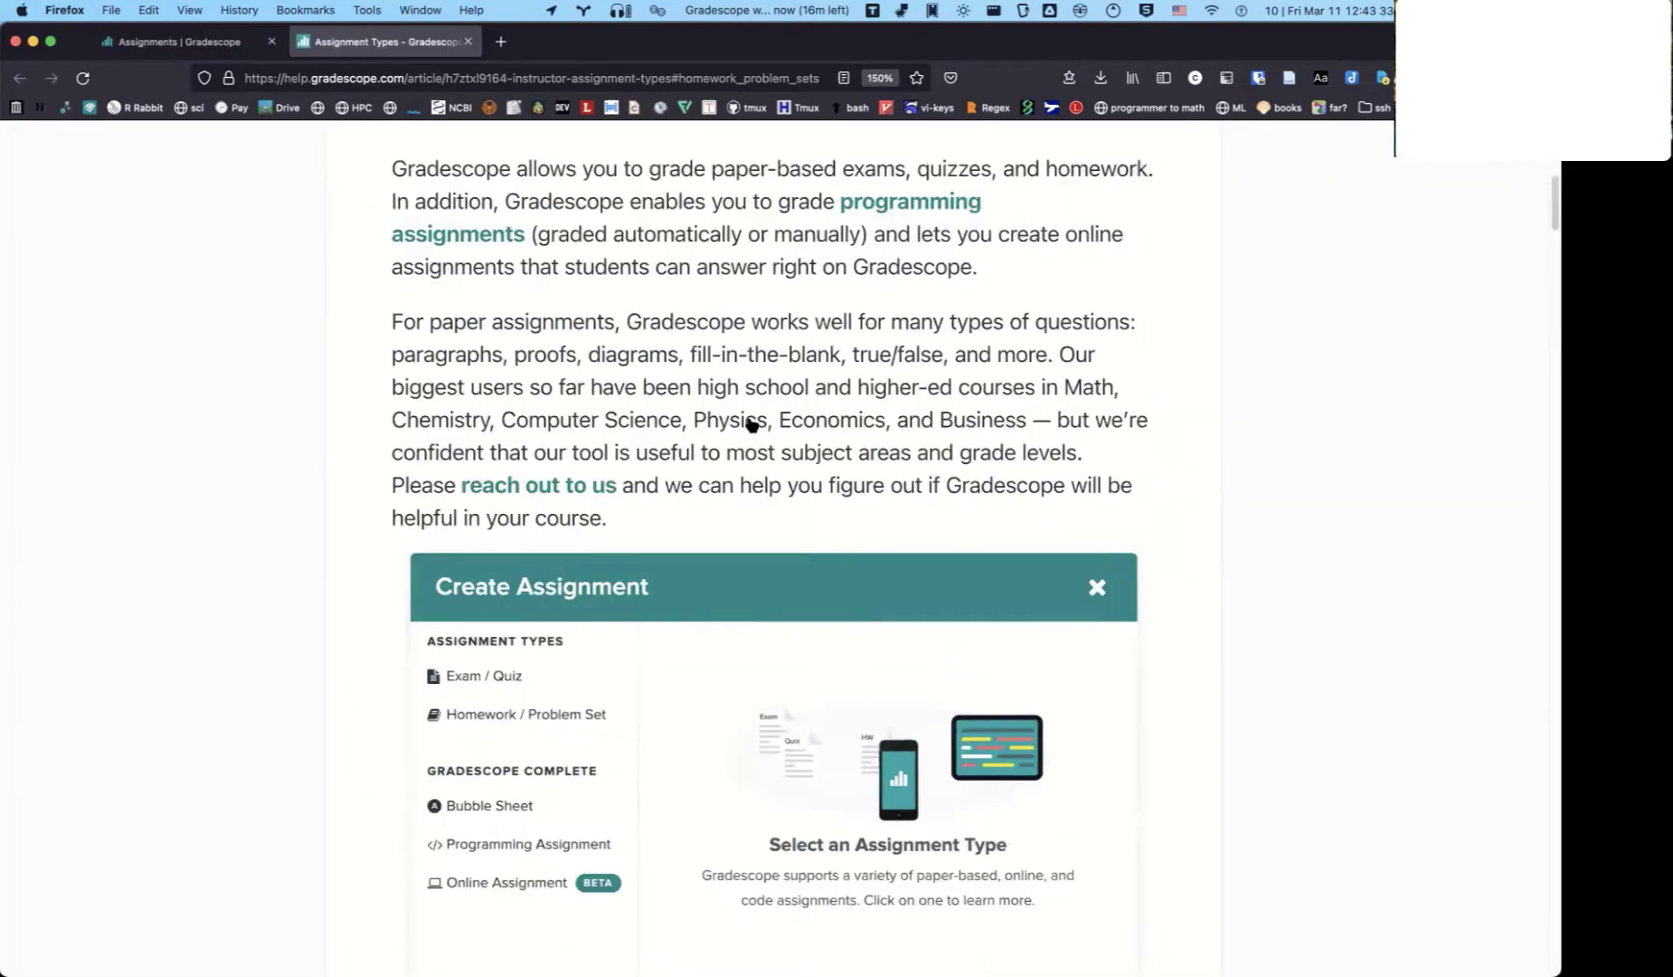
# Scroll through the help article on assignment types.
pyautogui.scroll(-5, 747, 421)
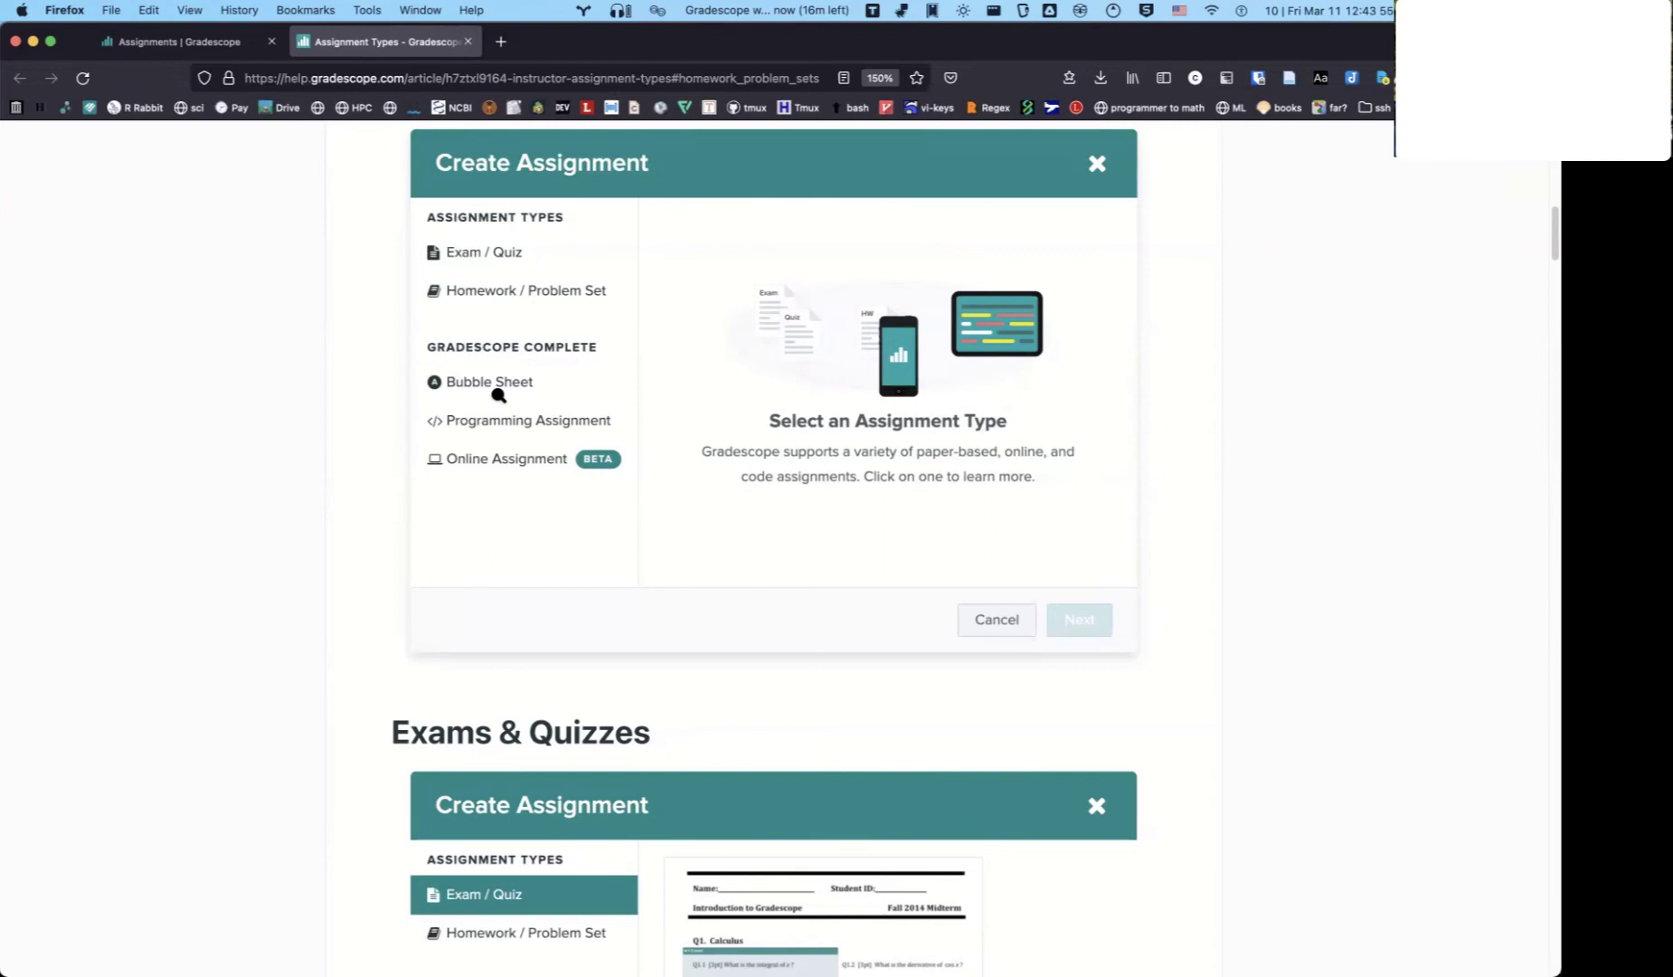
pyautogui.scroll(-1, 1397, 306)
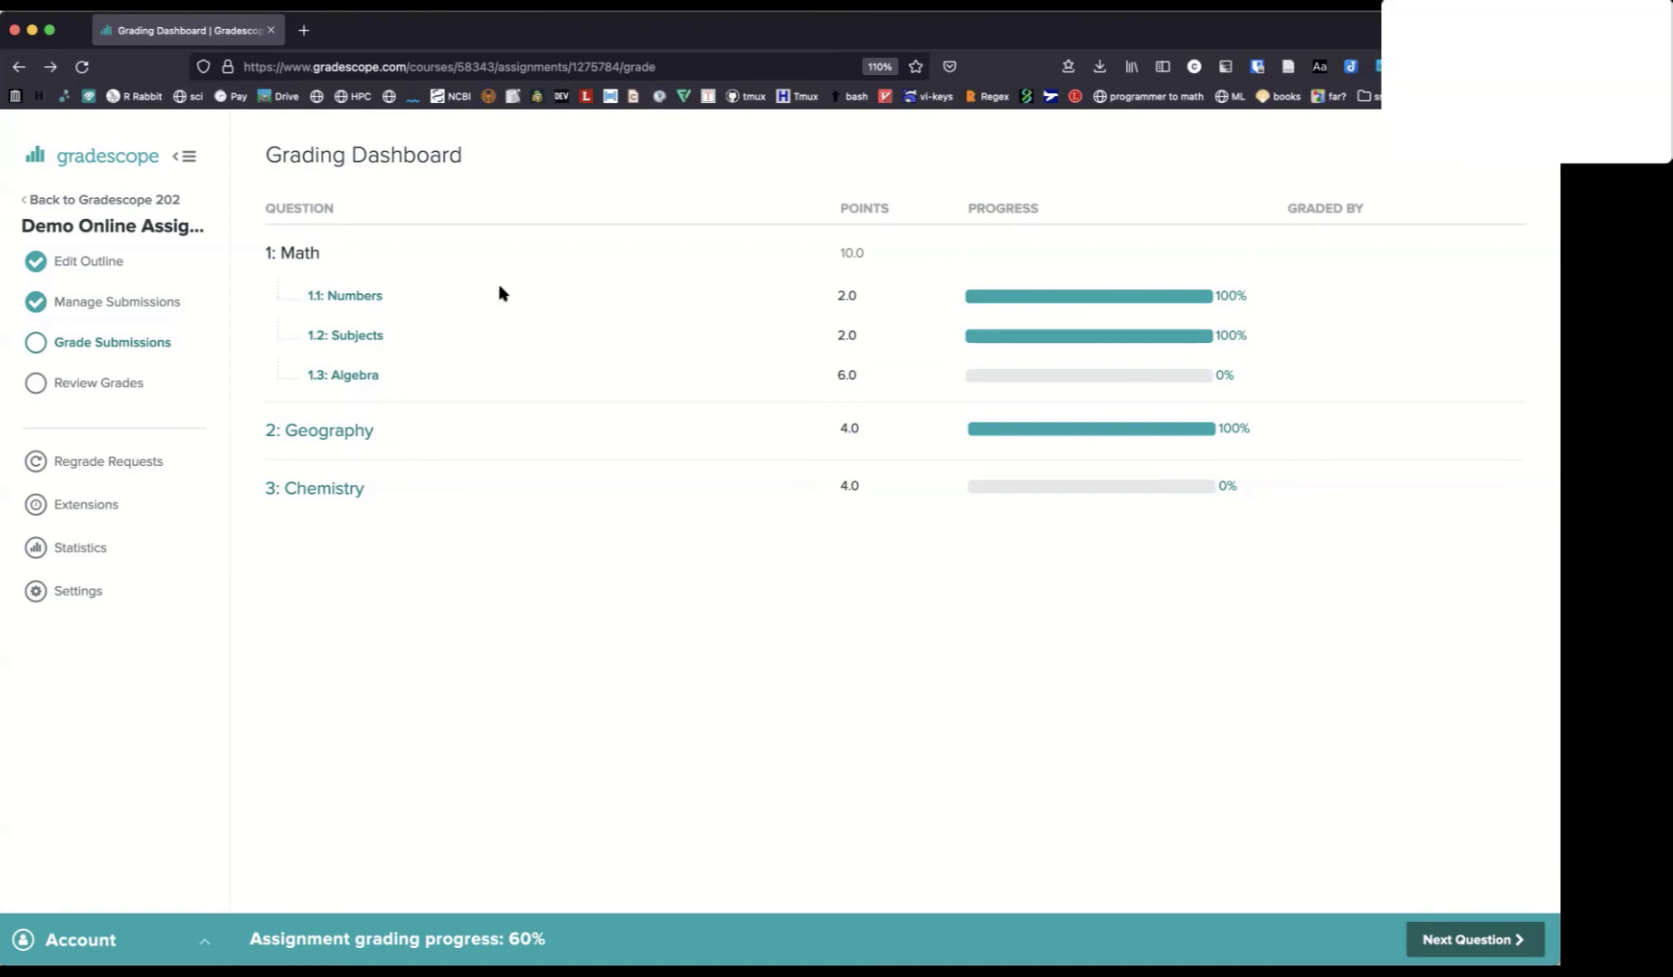
# Look at the Quiz outline, then go home and reopen Gradescope 202 from the older courses.
pyautogui.click(127, 203)
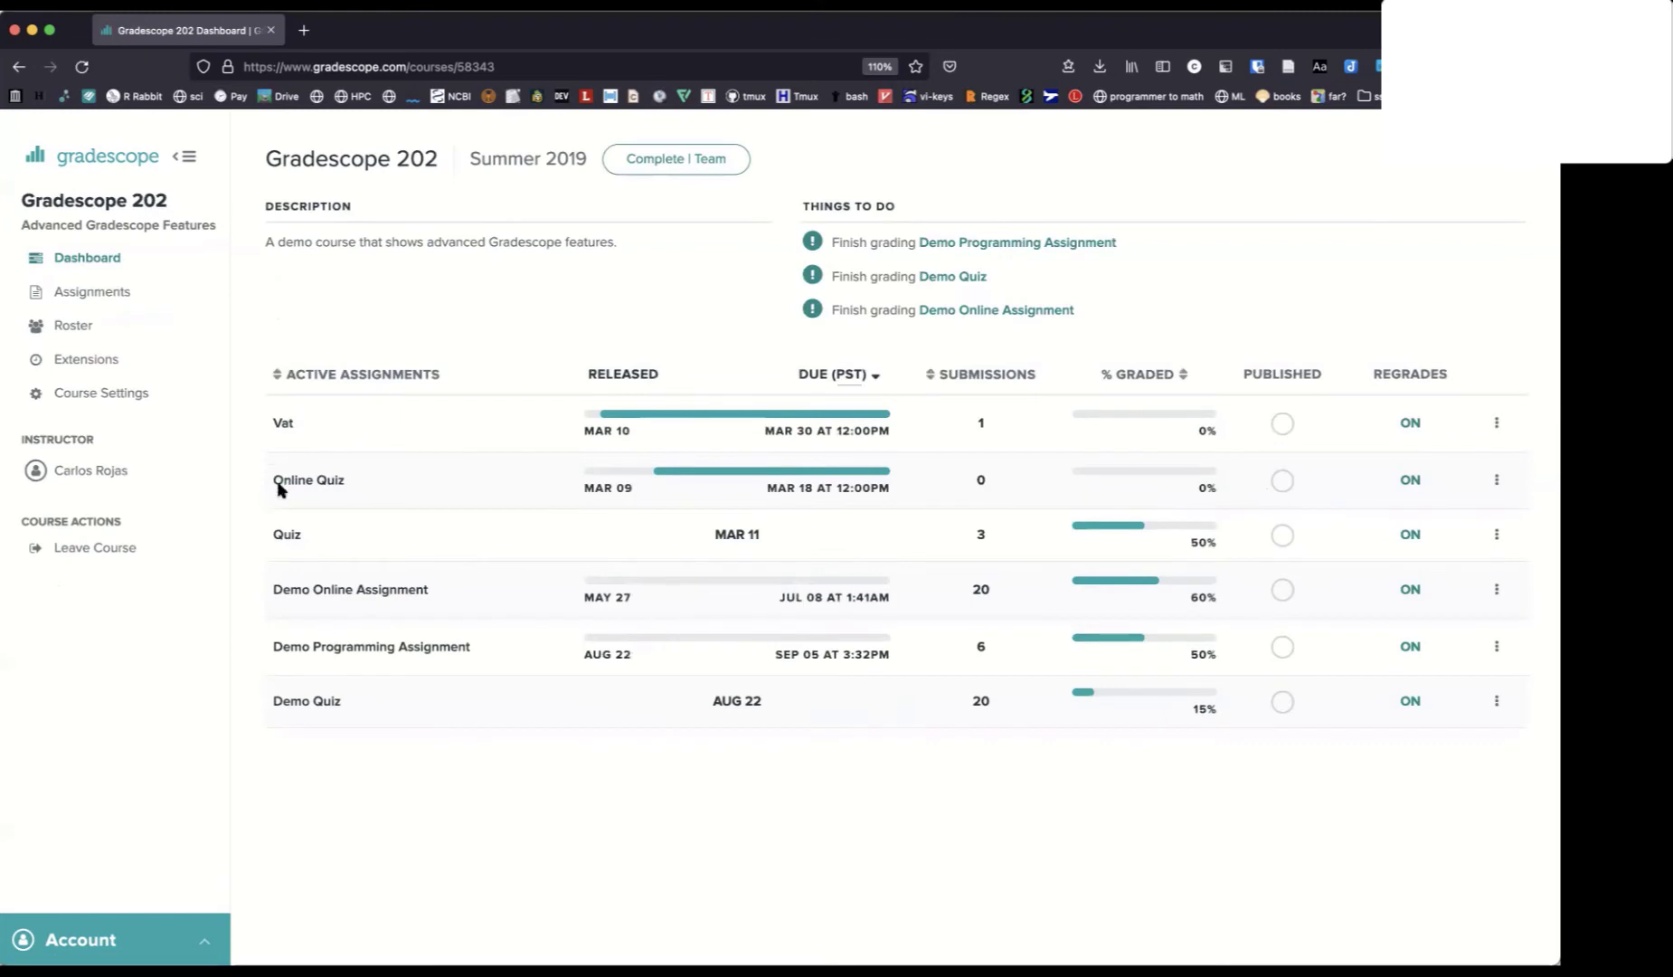
pyautogui.click(299, 539)
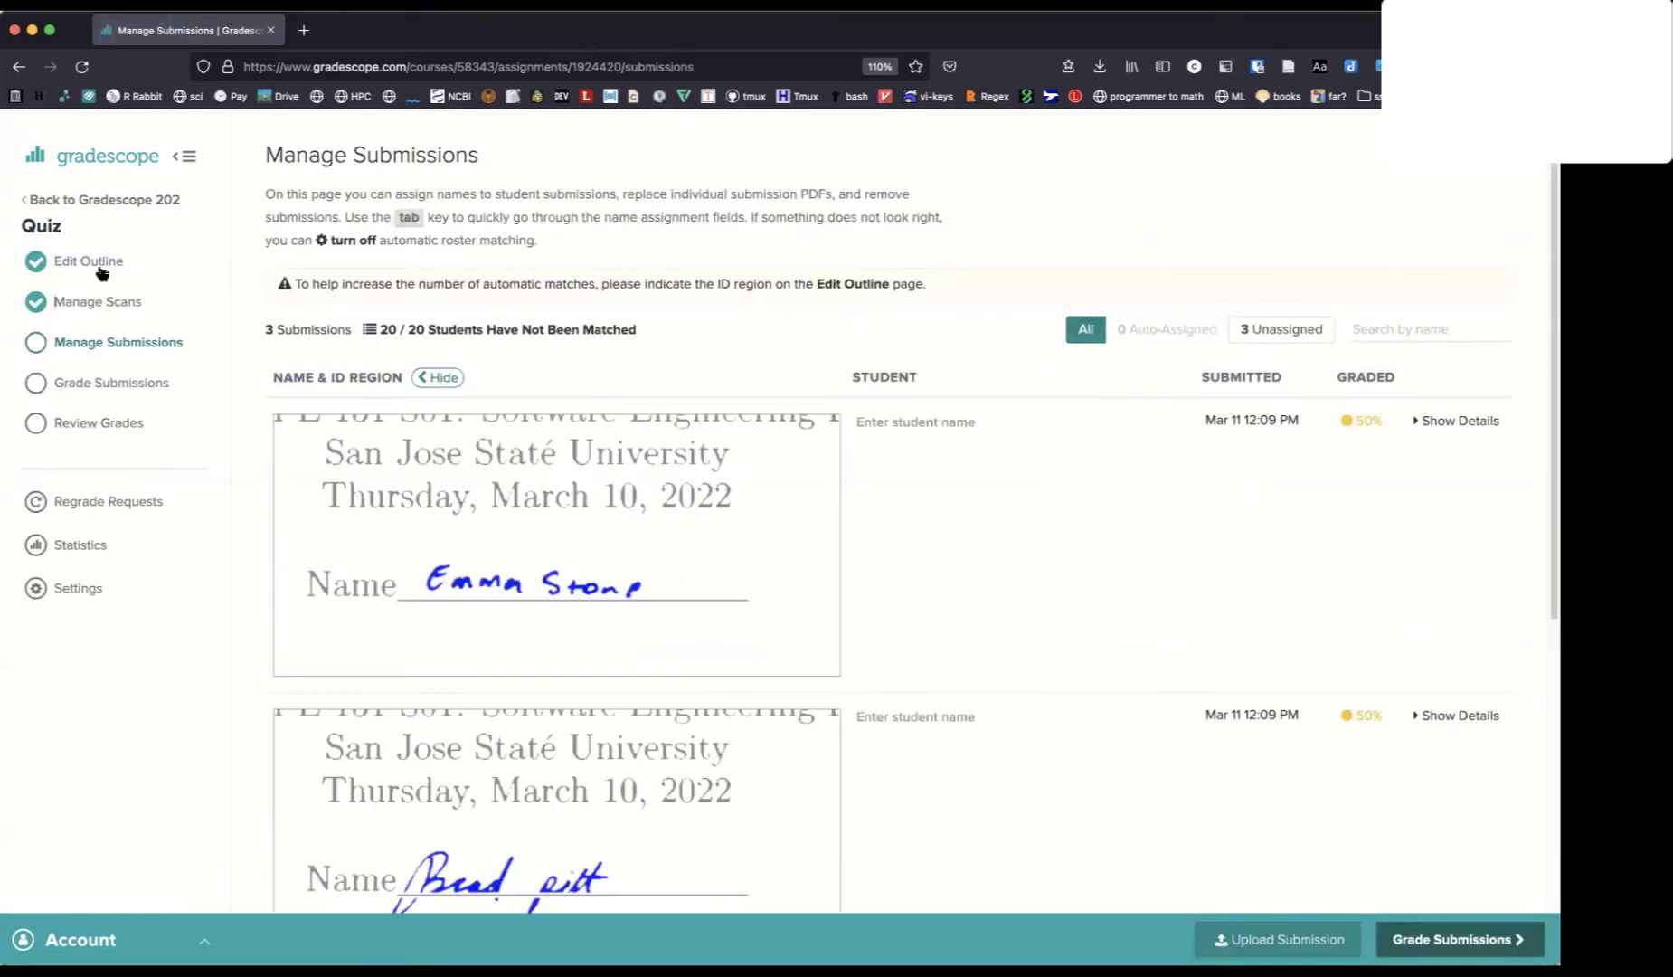
pyautogui.click(98, 265)
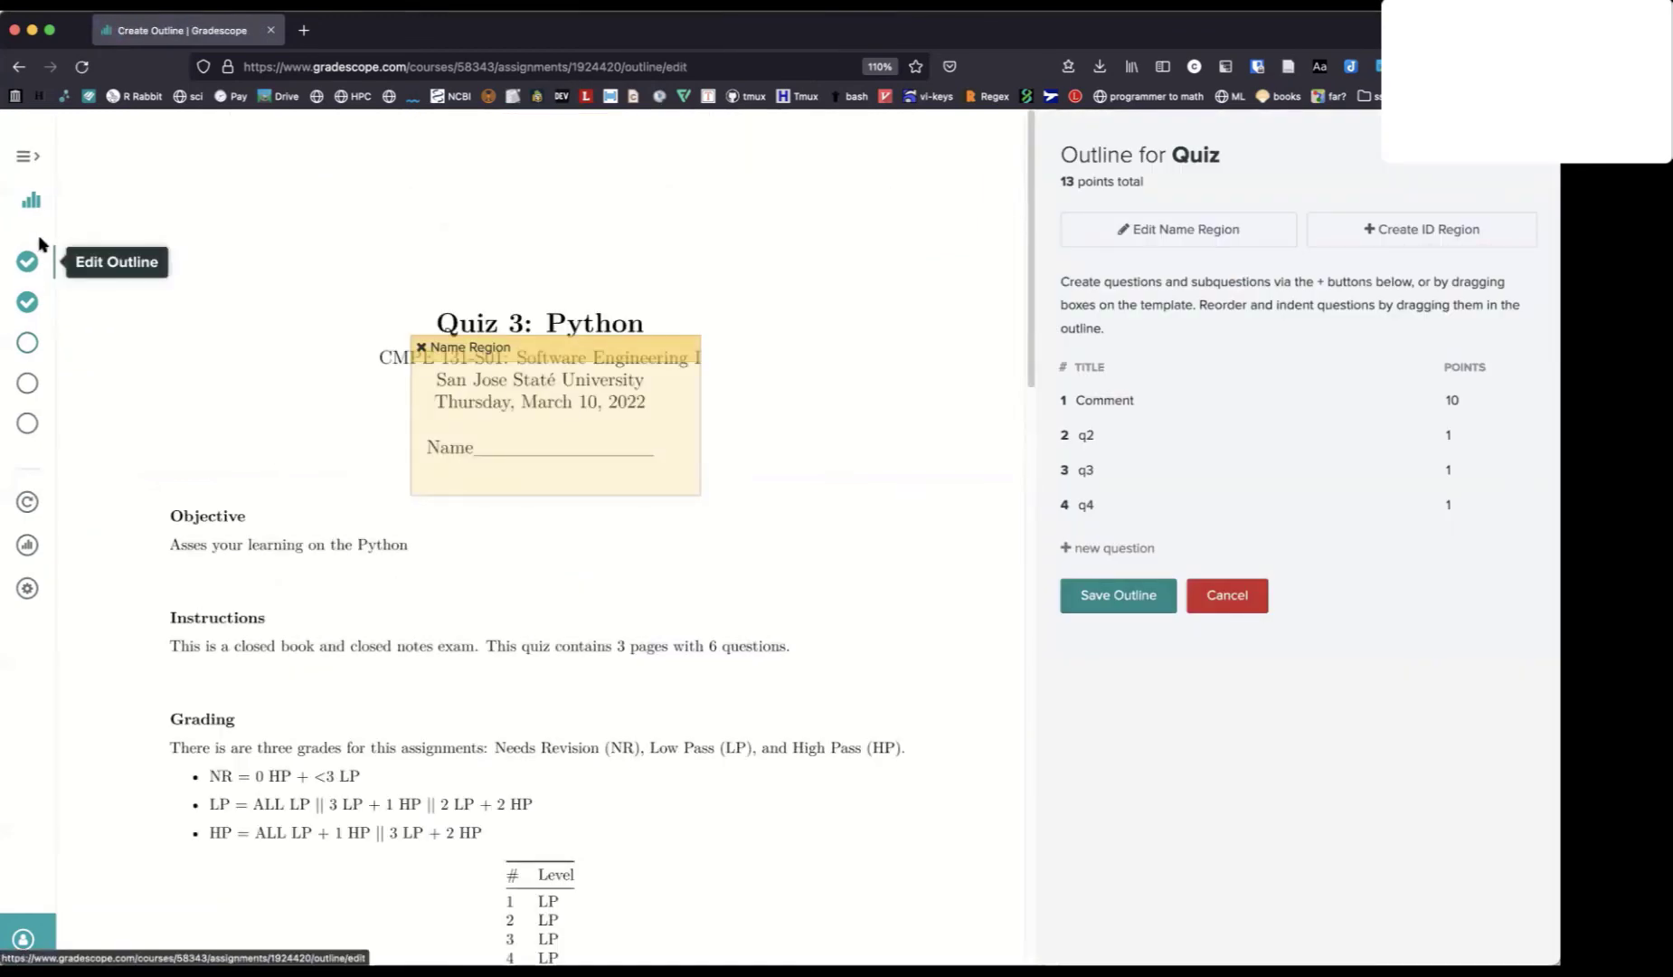
pyautogui.click(36, 203)
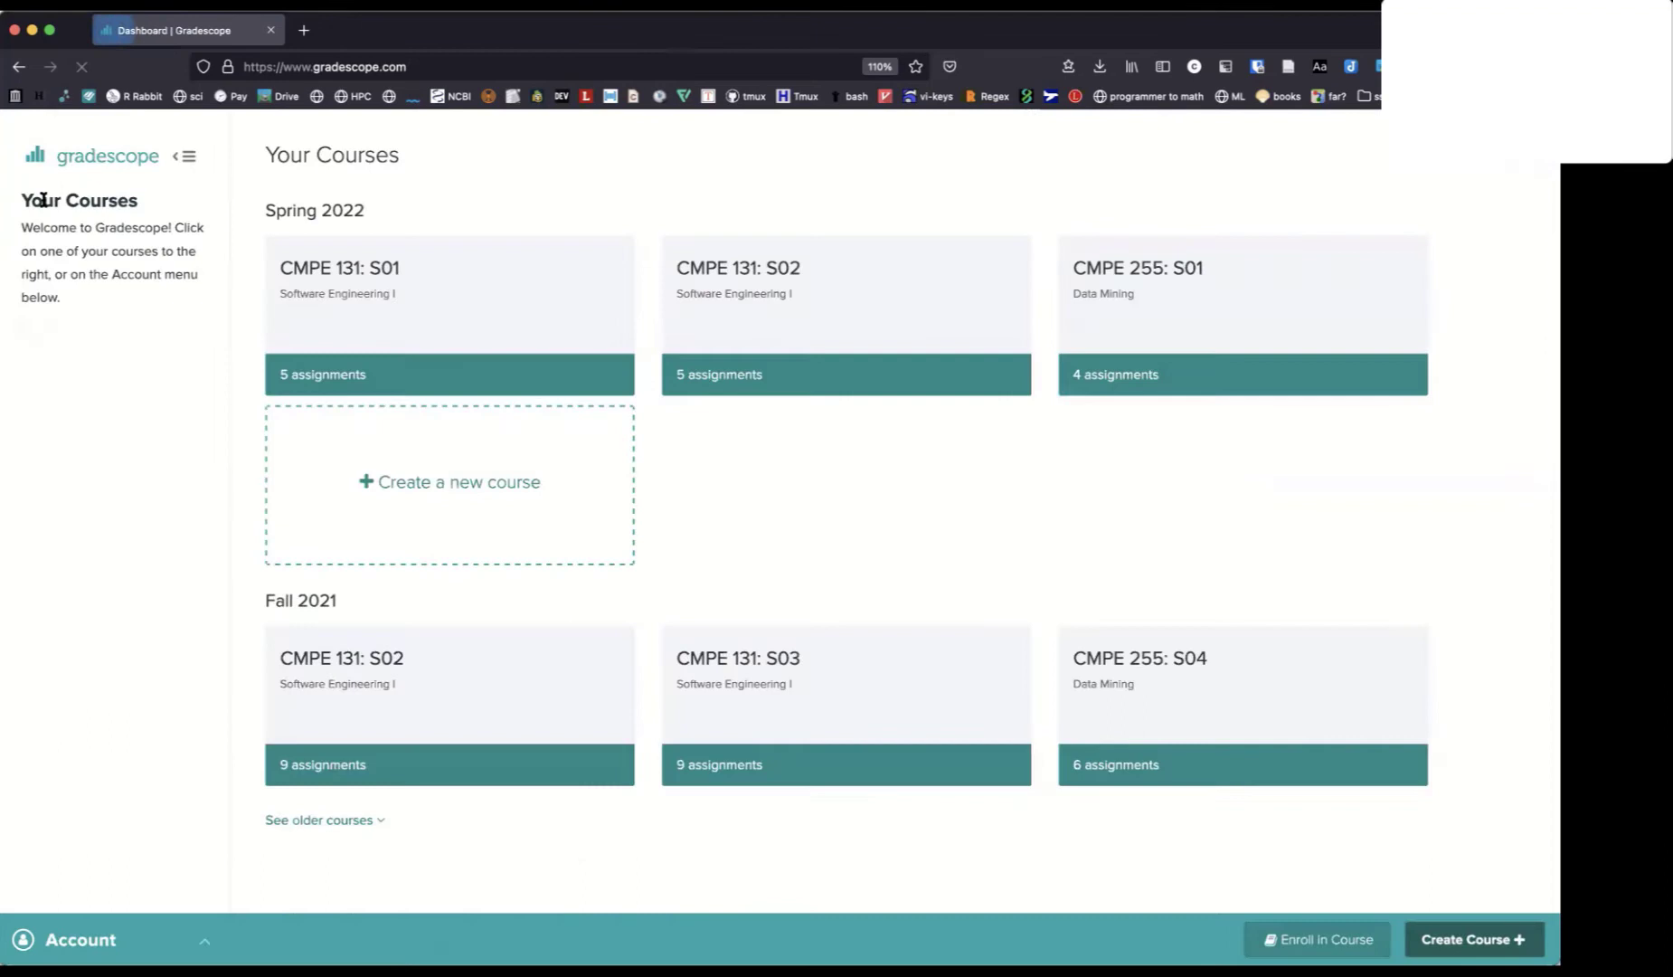
pyautogui.click(294, 823)
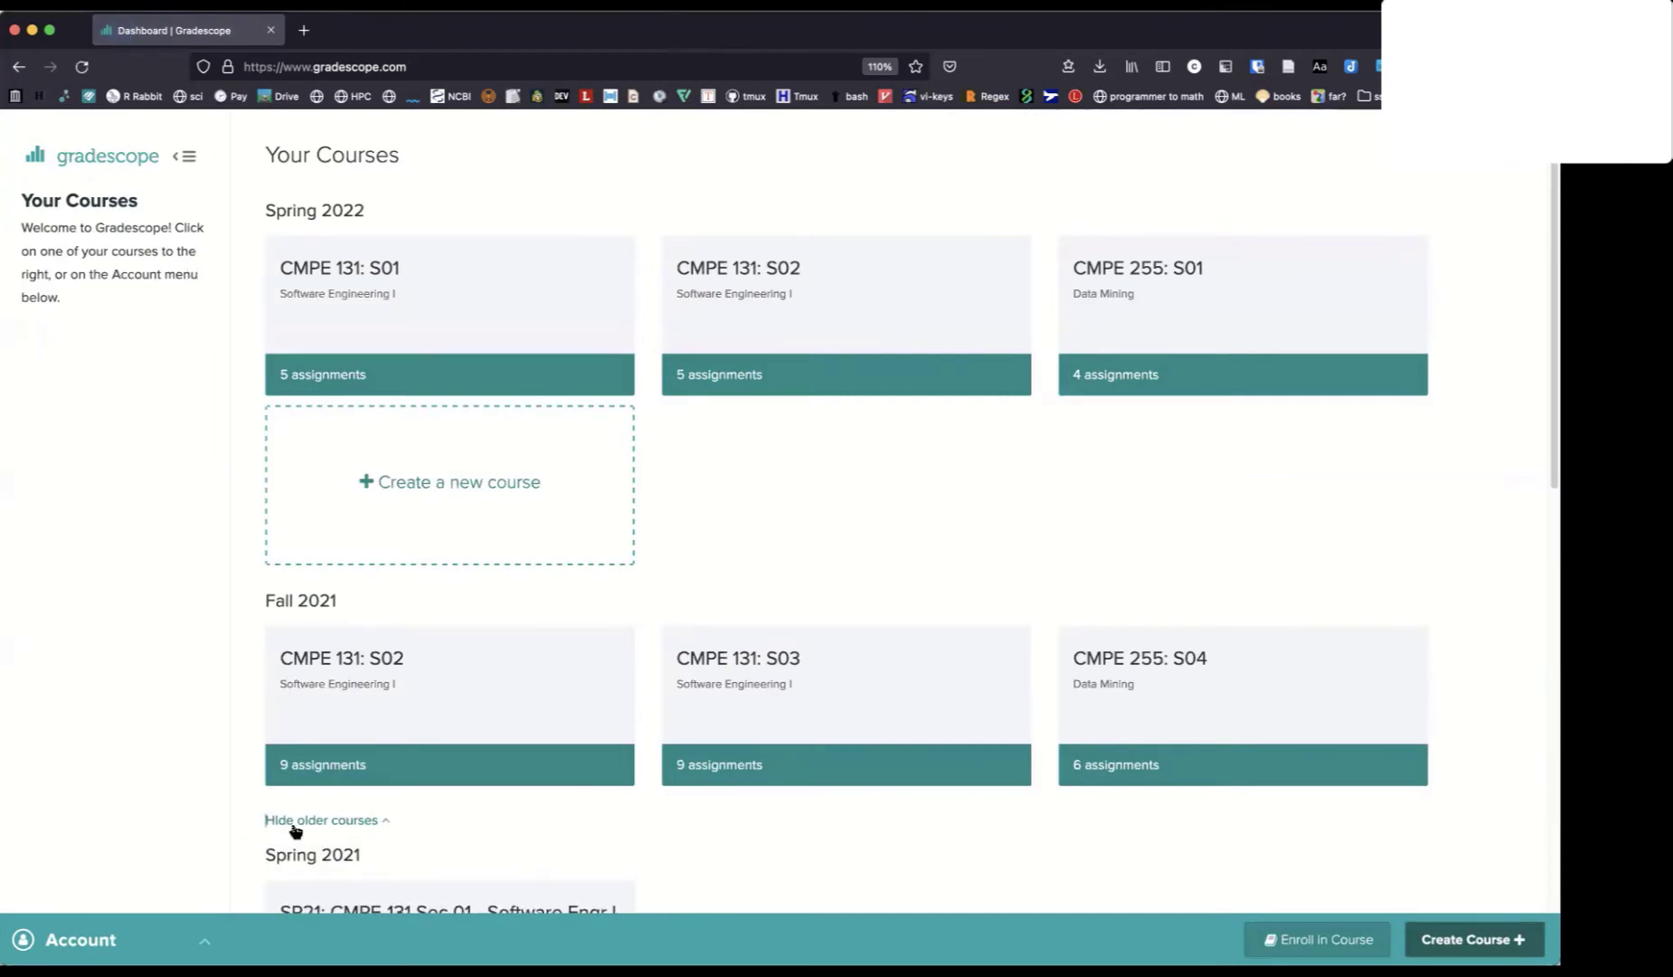
pyautogui.scroll(-10, 422, 717)
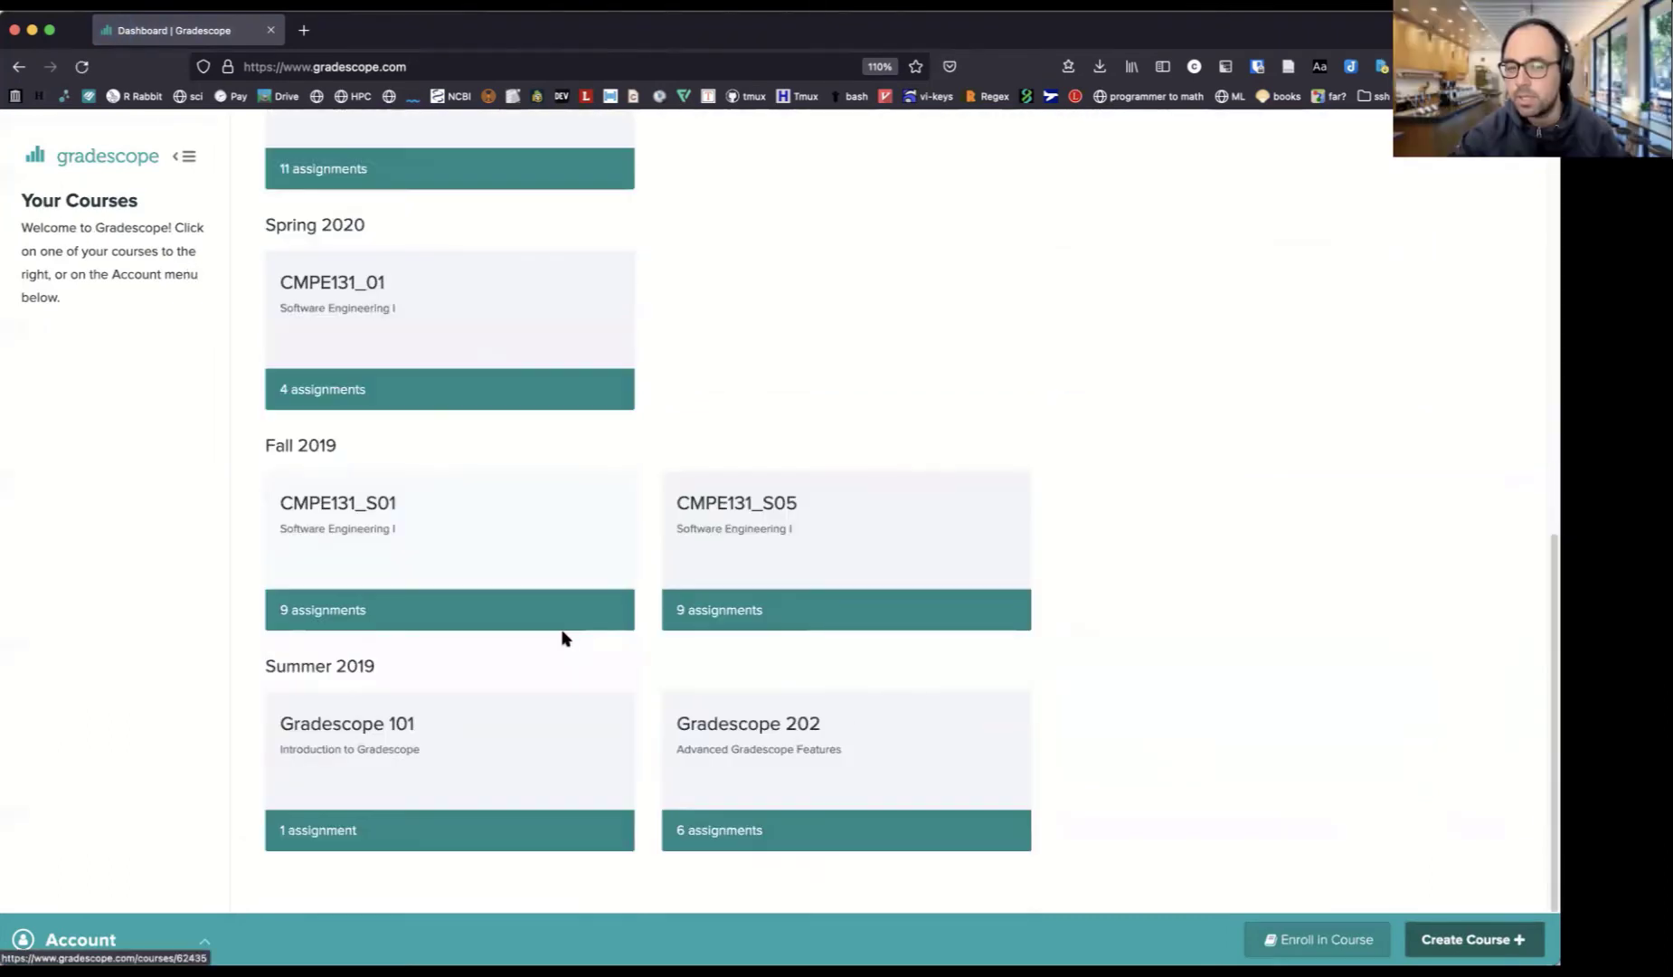
pyautogui.click(735, 753)
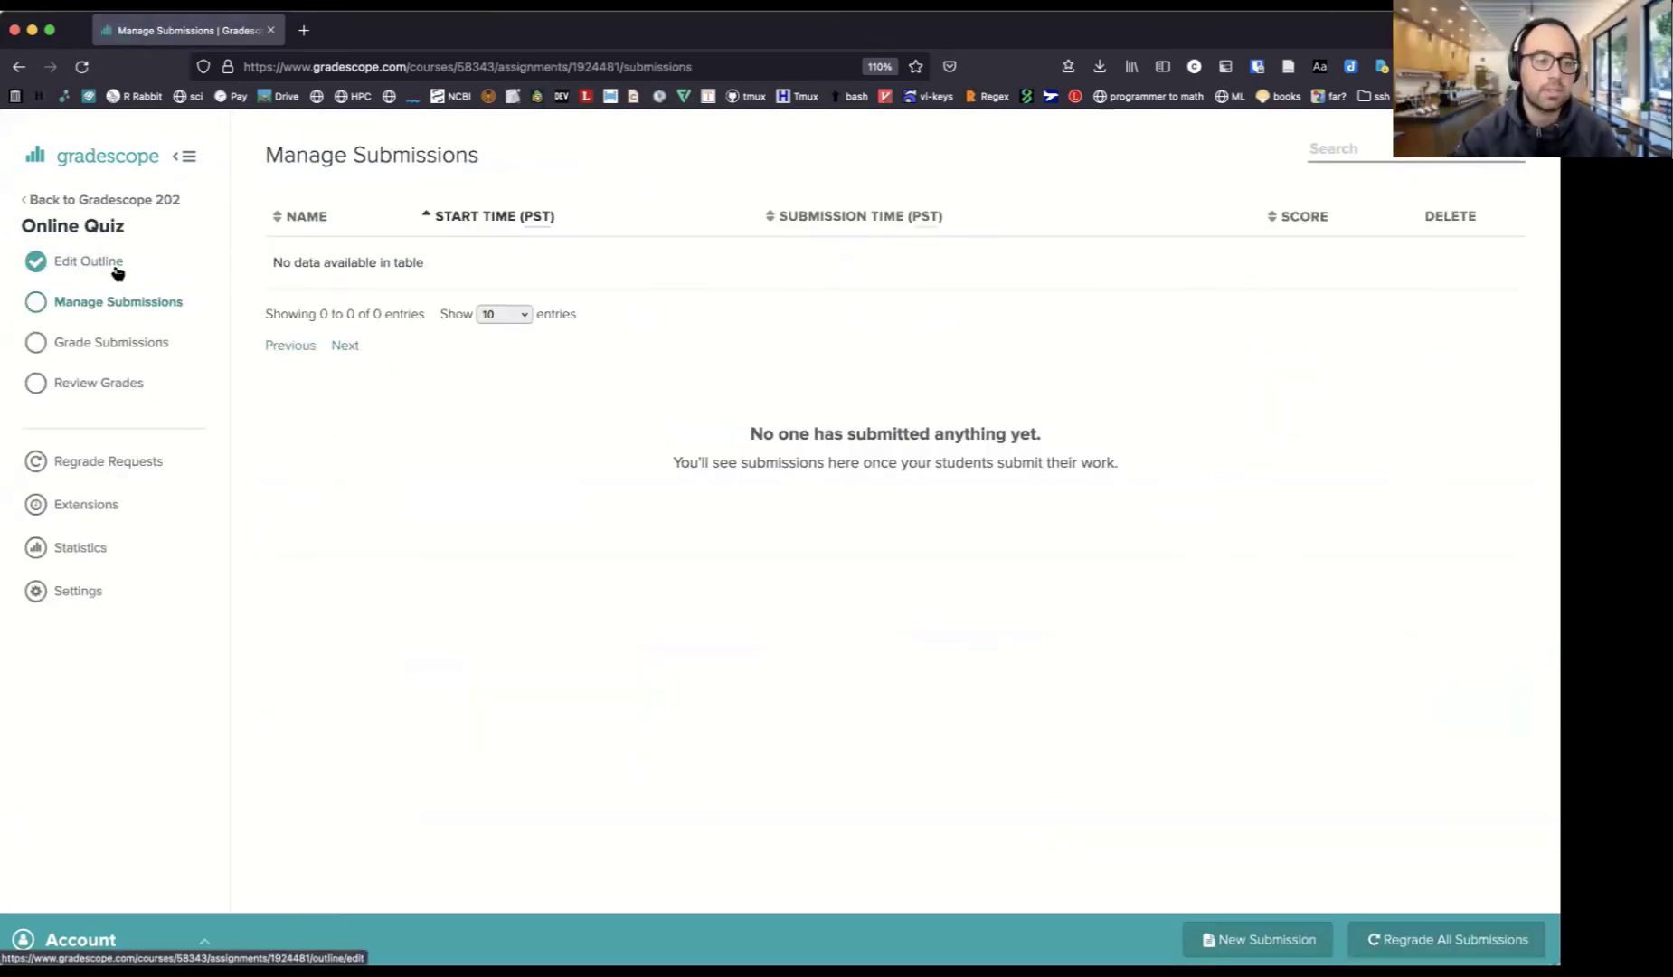
# Open the Online Quiz outline and add a blank line after Question 1's formula.
pyautogui.click(114, 271)
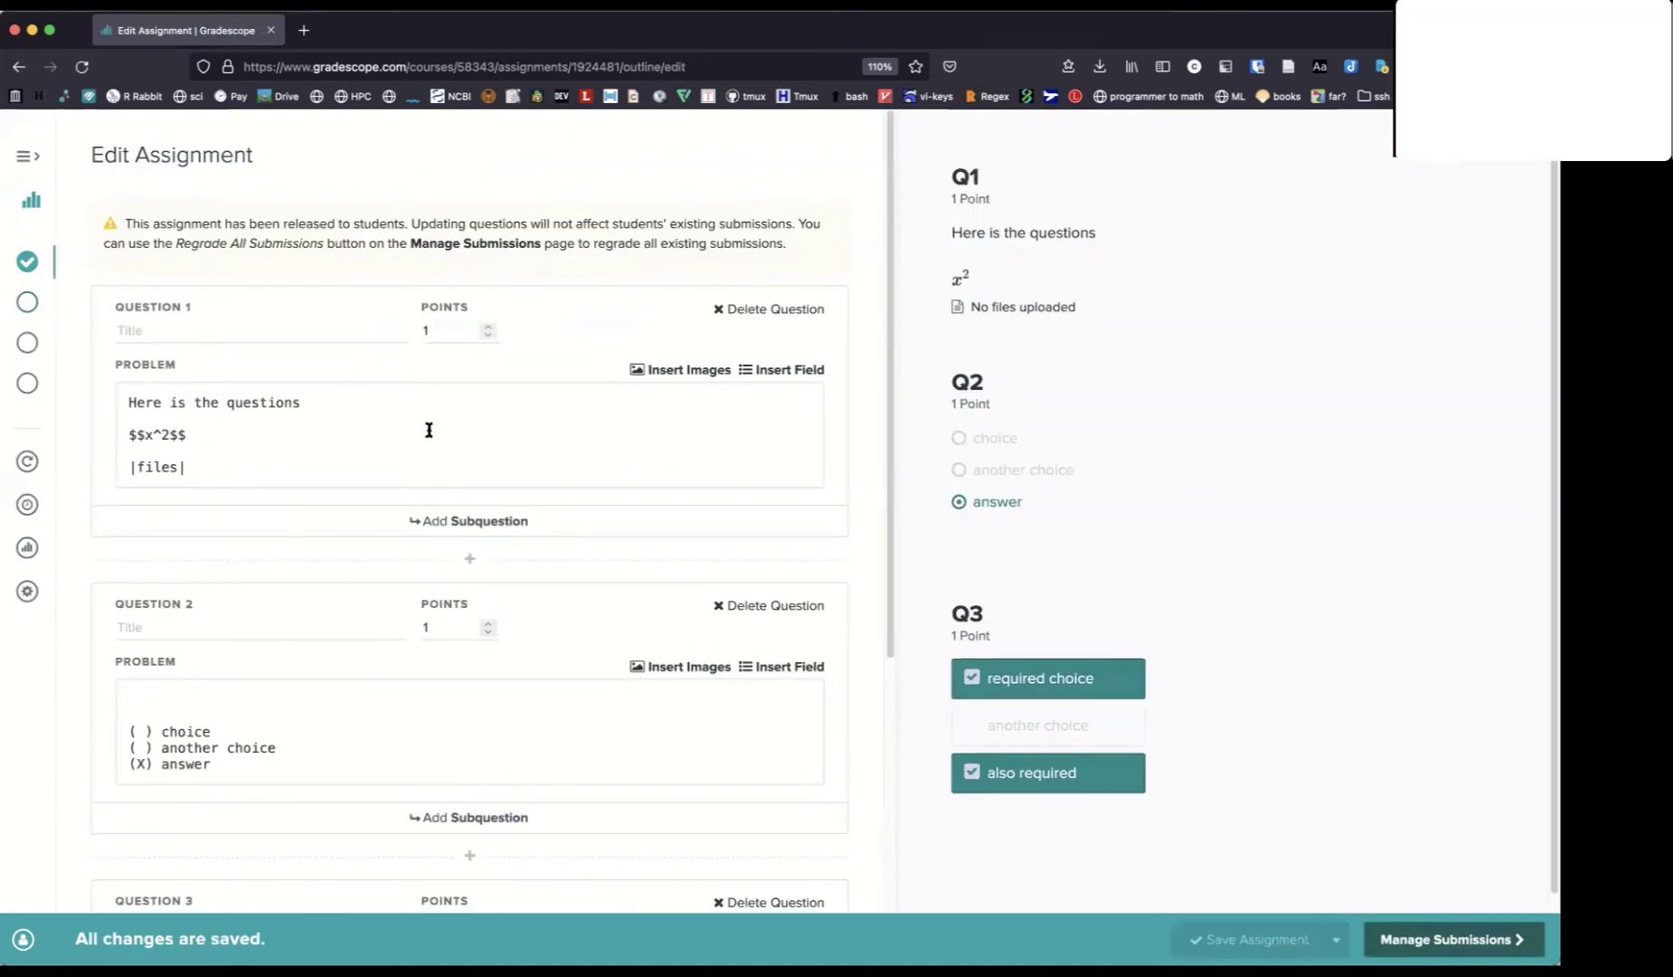
pyautogui.click(392, 438)
pyautogui.press('Return')
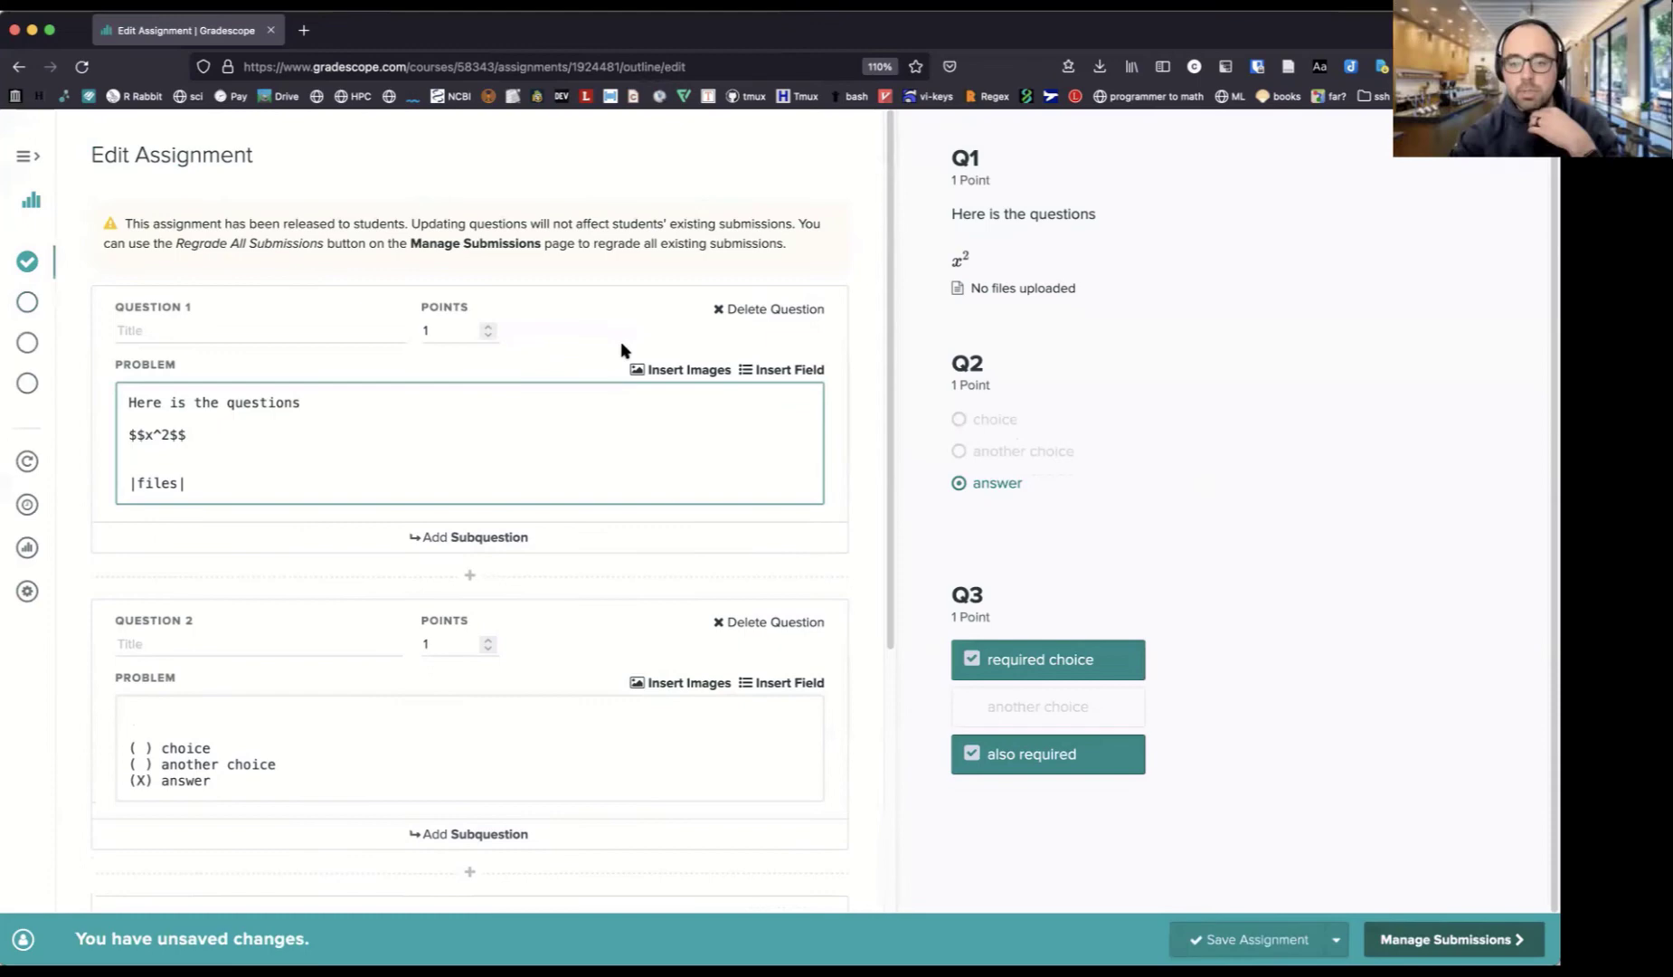
# Try inserting an image into Question 1, cancel the file picker, and head back home.
pyautogui.click(638, 371)
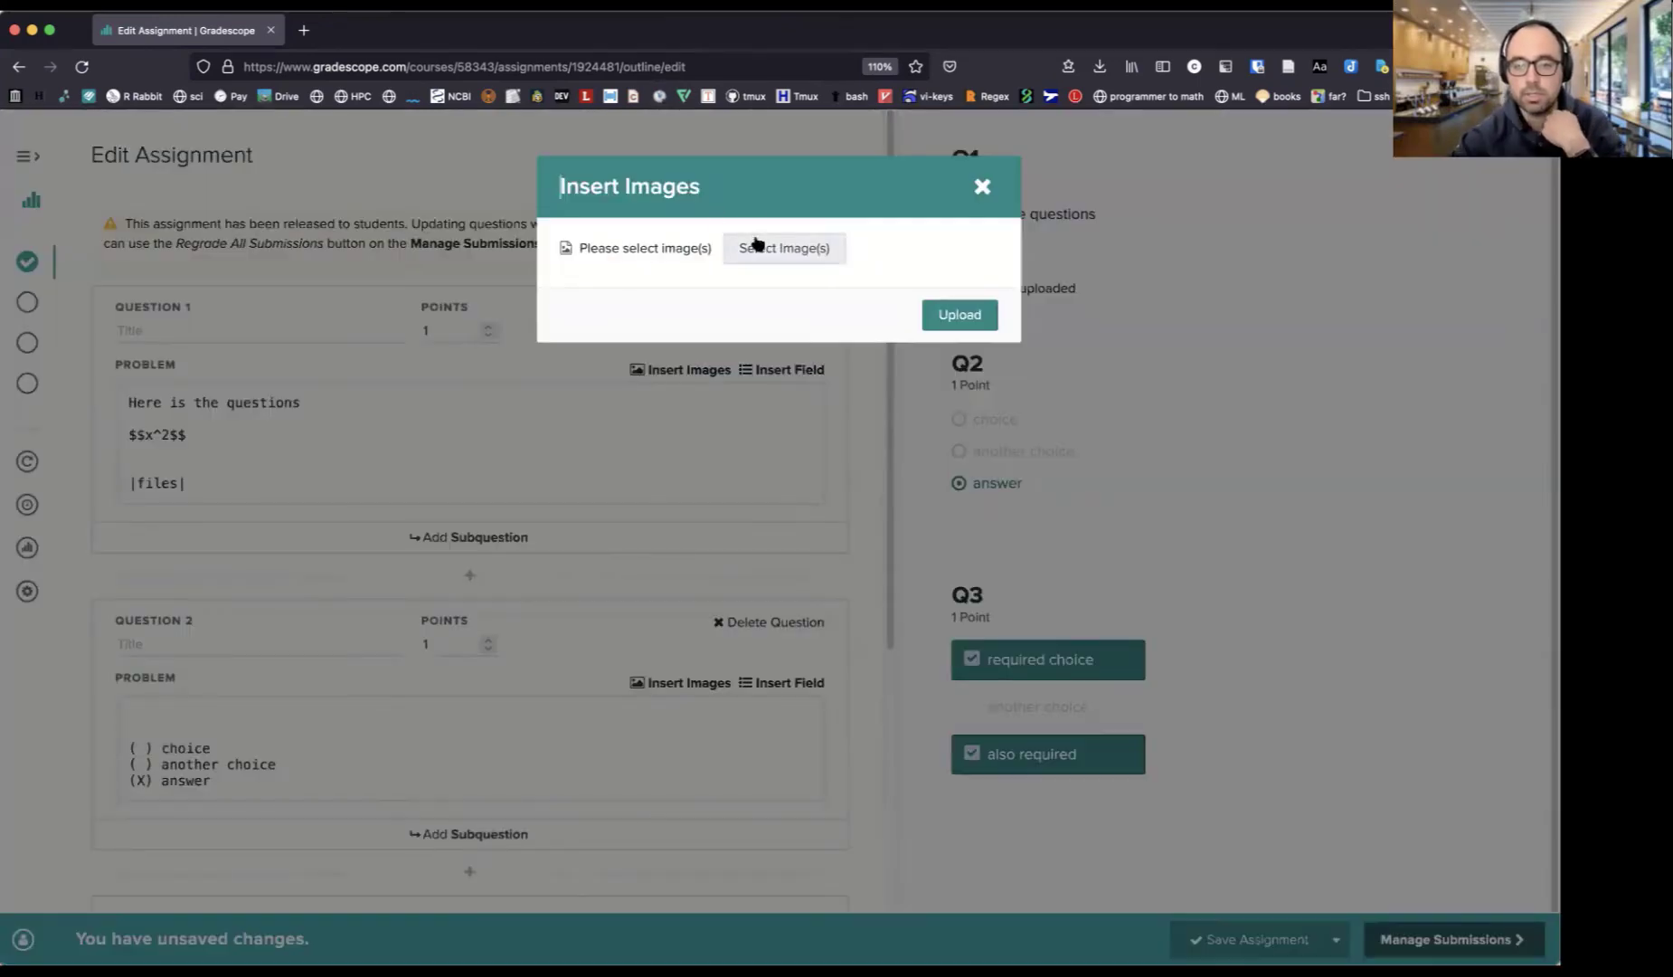
pyautogui.click(749, 247)
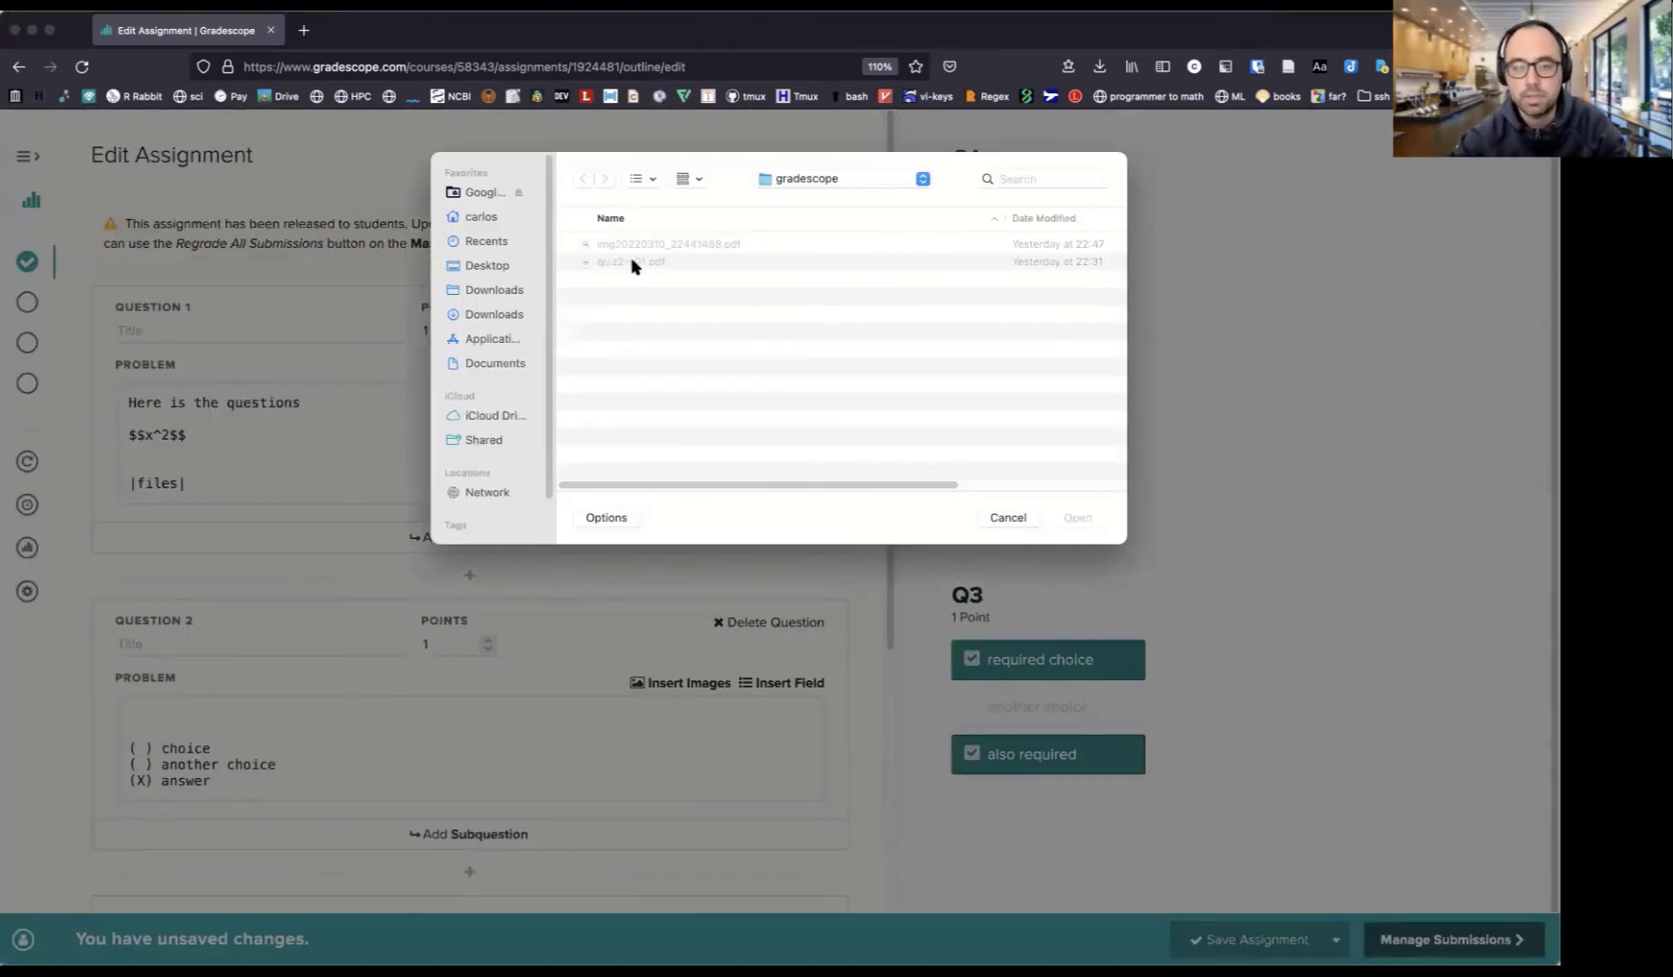
pyautogui.press('Escape')
pyautogui.press('Escape')
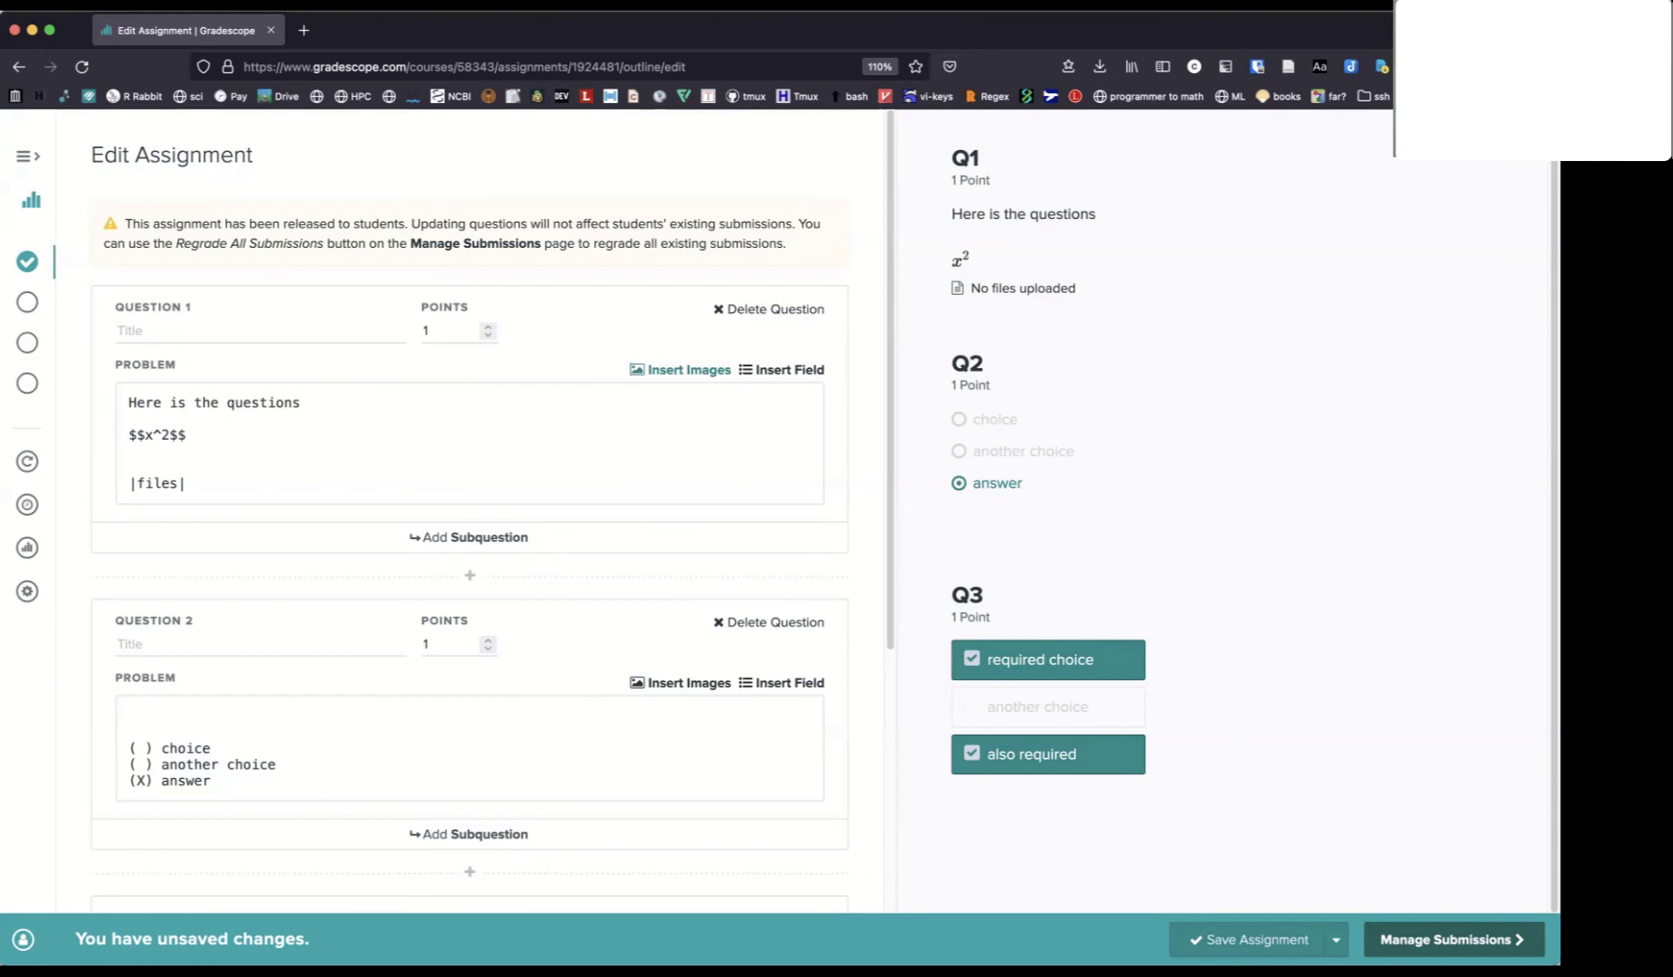
pyautogui.click(30, 200)
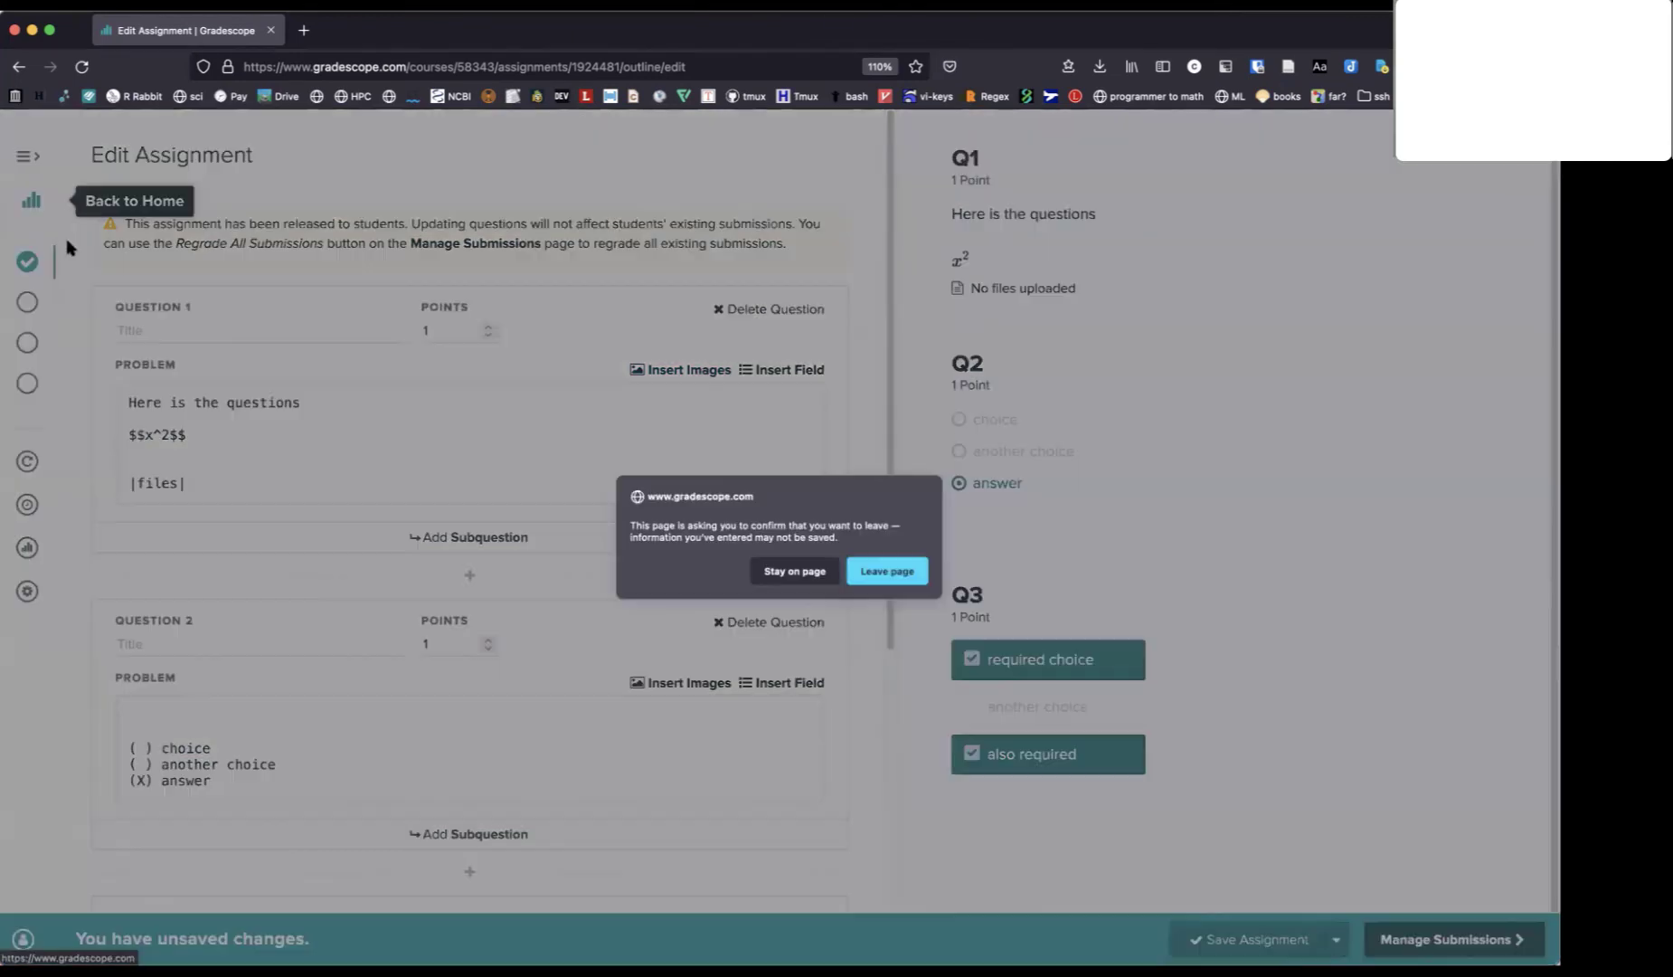
# Discard the unsaved quiz changes and open the Demo Programming Assignment's autograder configuration in Gradescope 202.
pyautogui.click(891, 570)
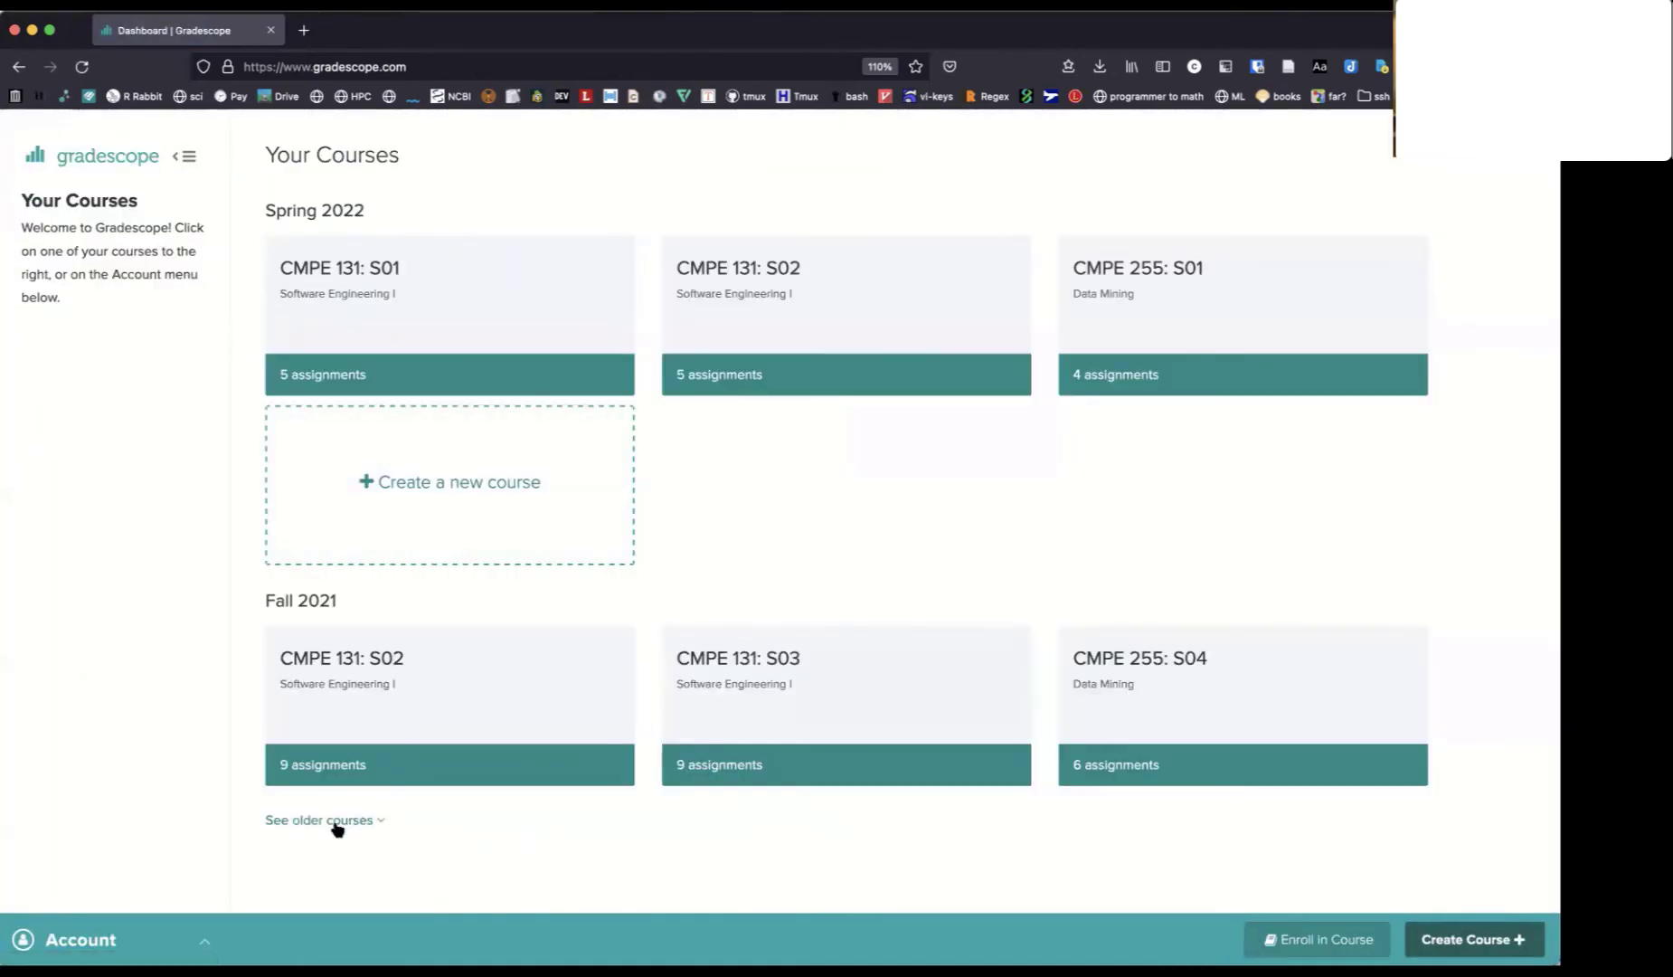
pyautogui.click(336, 821)
pyautogui.scroll(-10, 680, 694)
pyautogui.click(739, 773)
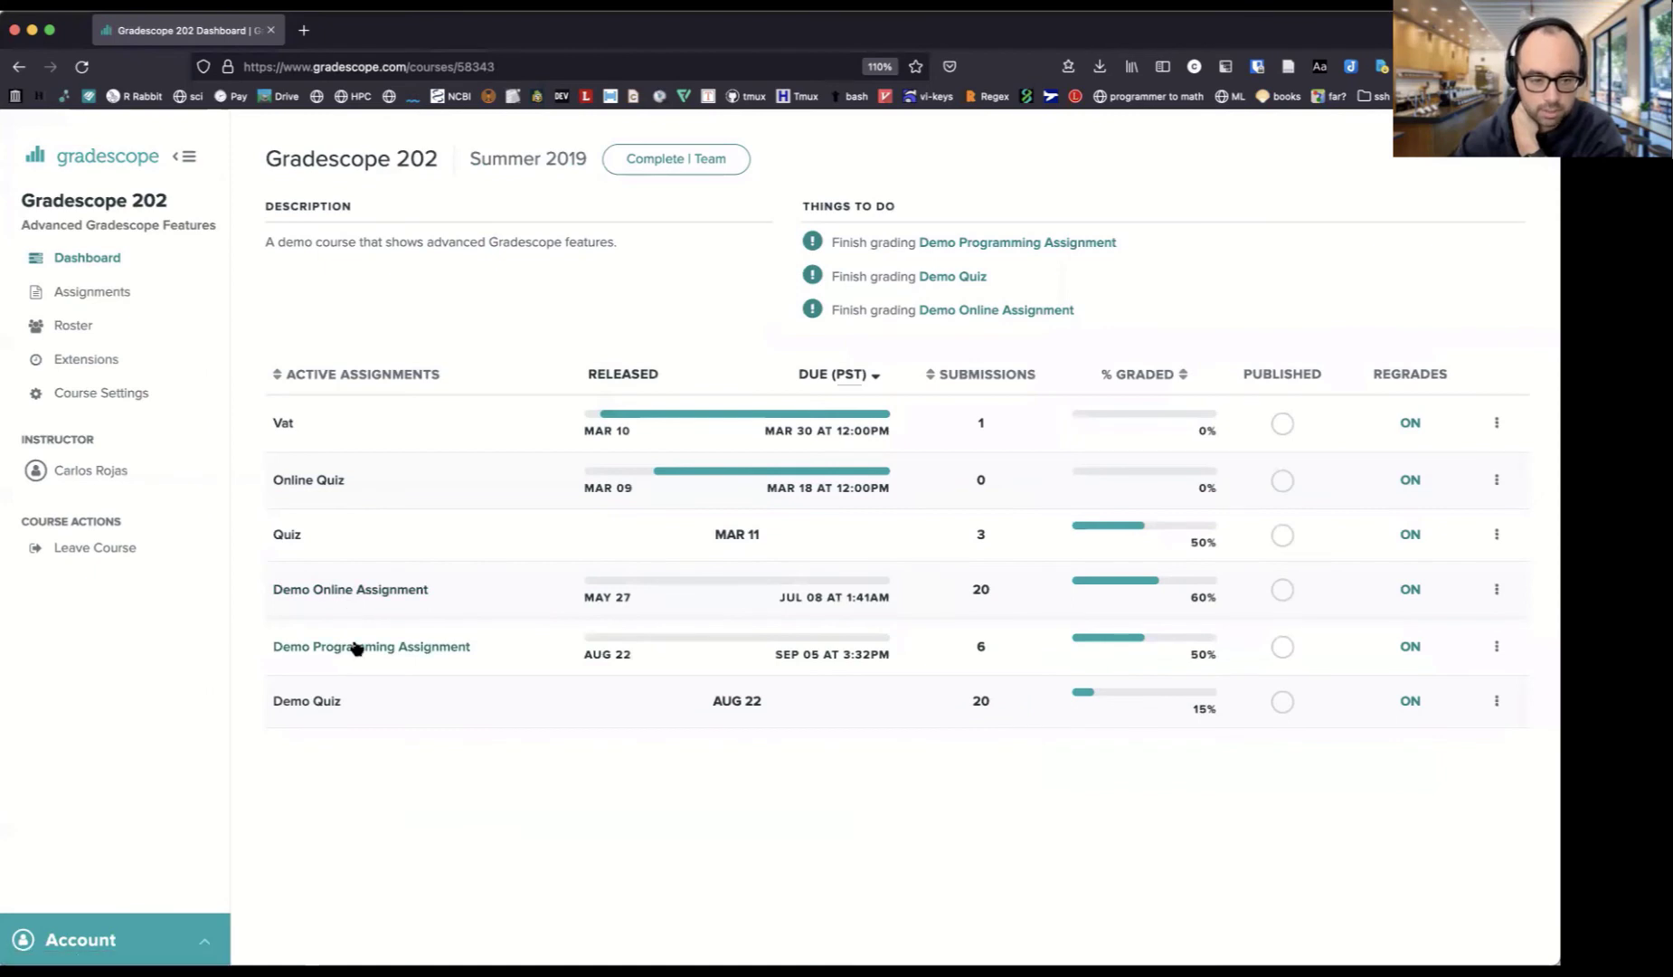
pyautogui.click(354, 647)
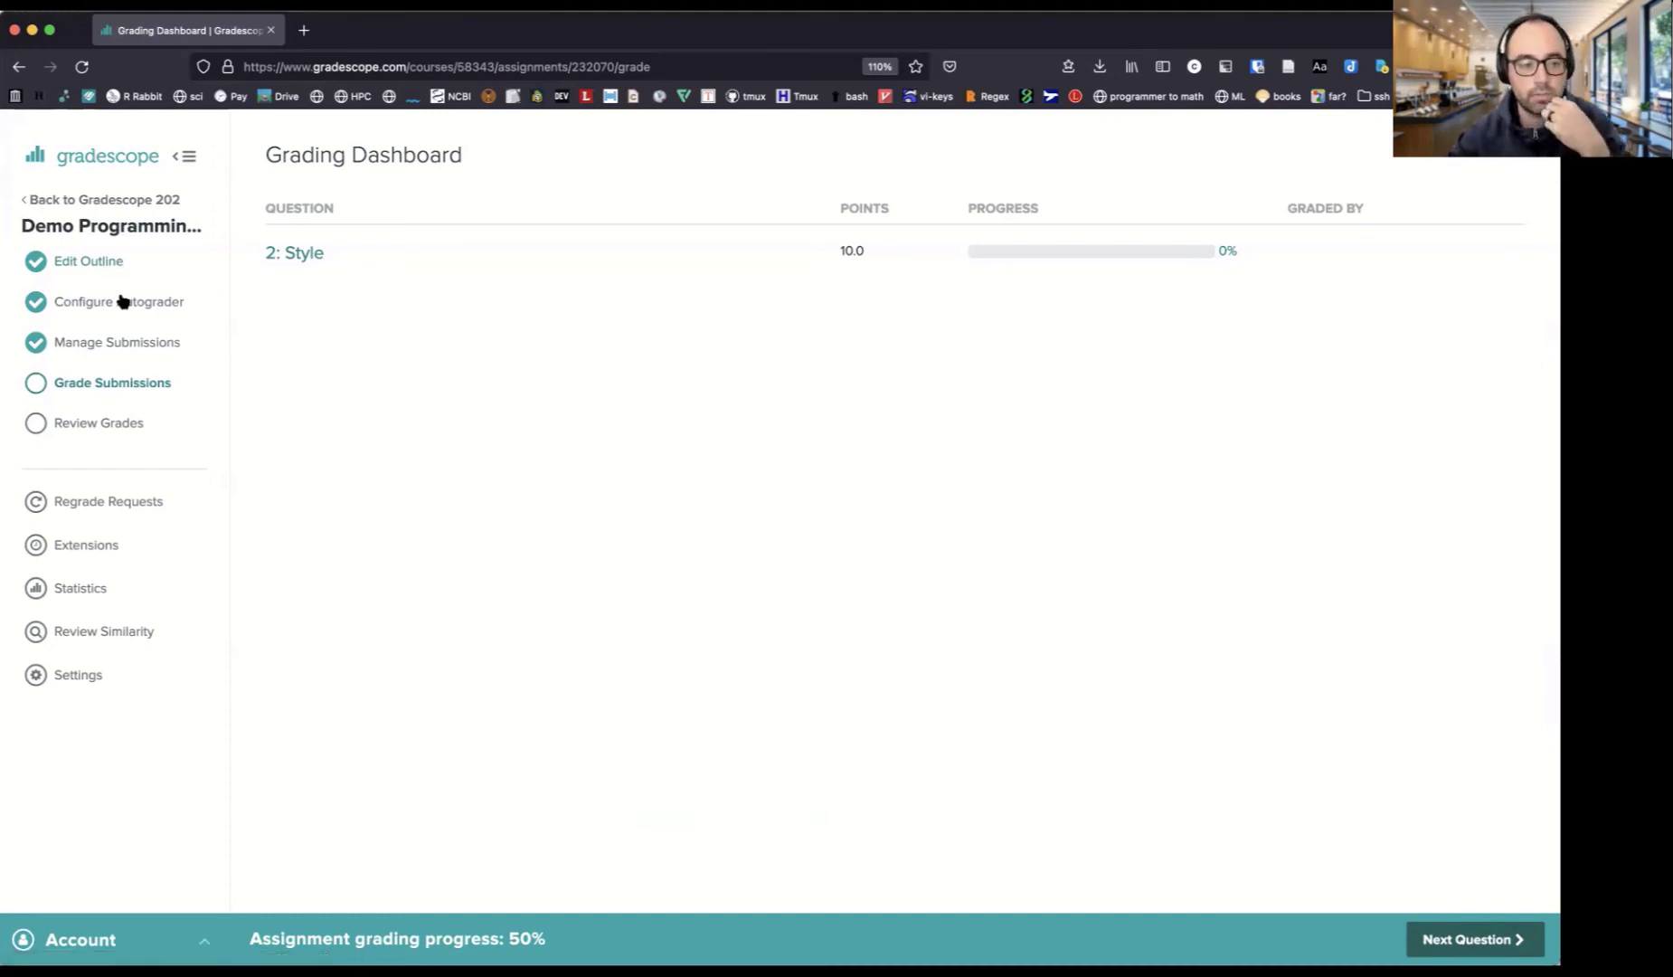
pyautogui.click(122, 301)
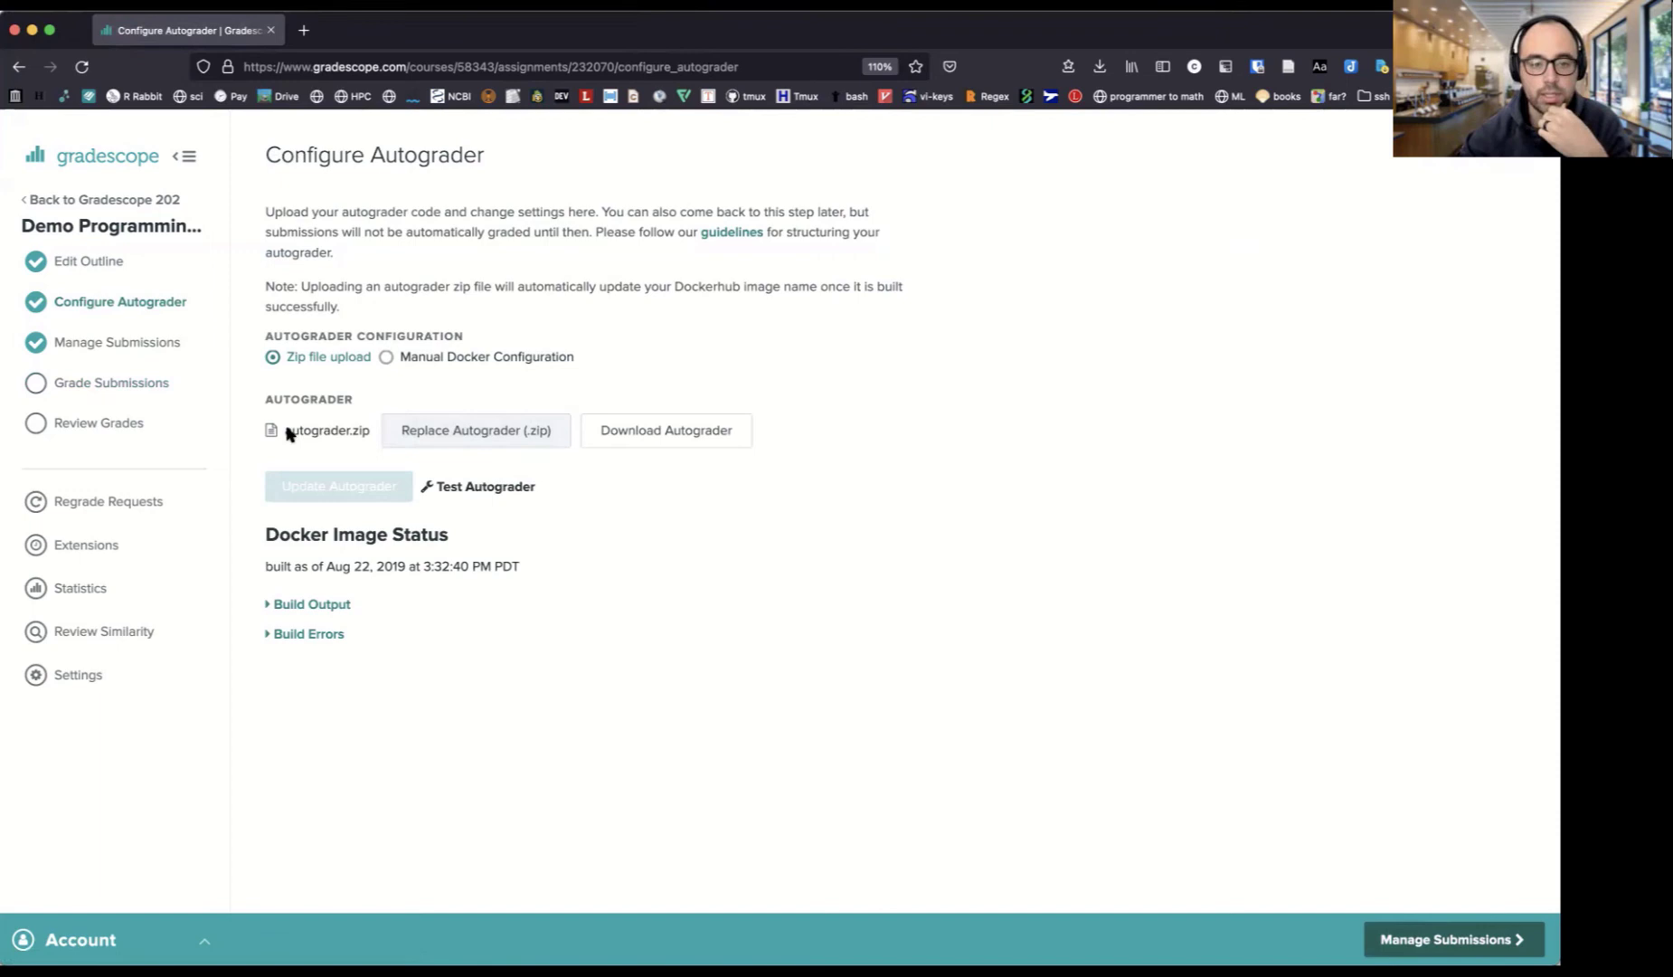
# Download autograder.zip, open it in Finder, and expand the tests folder.
pyautogui.click(658, 434)
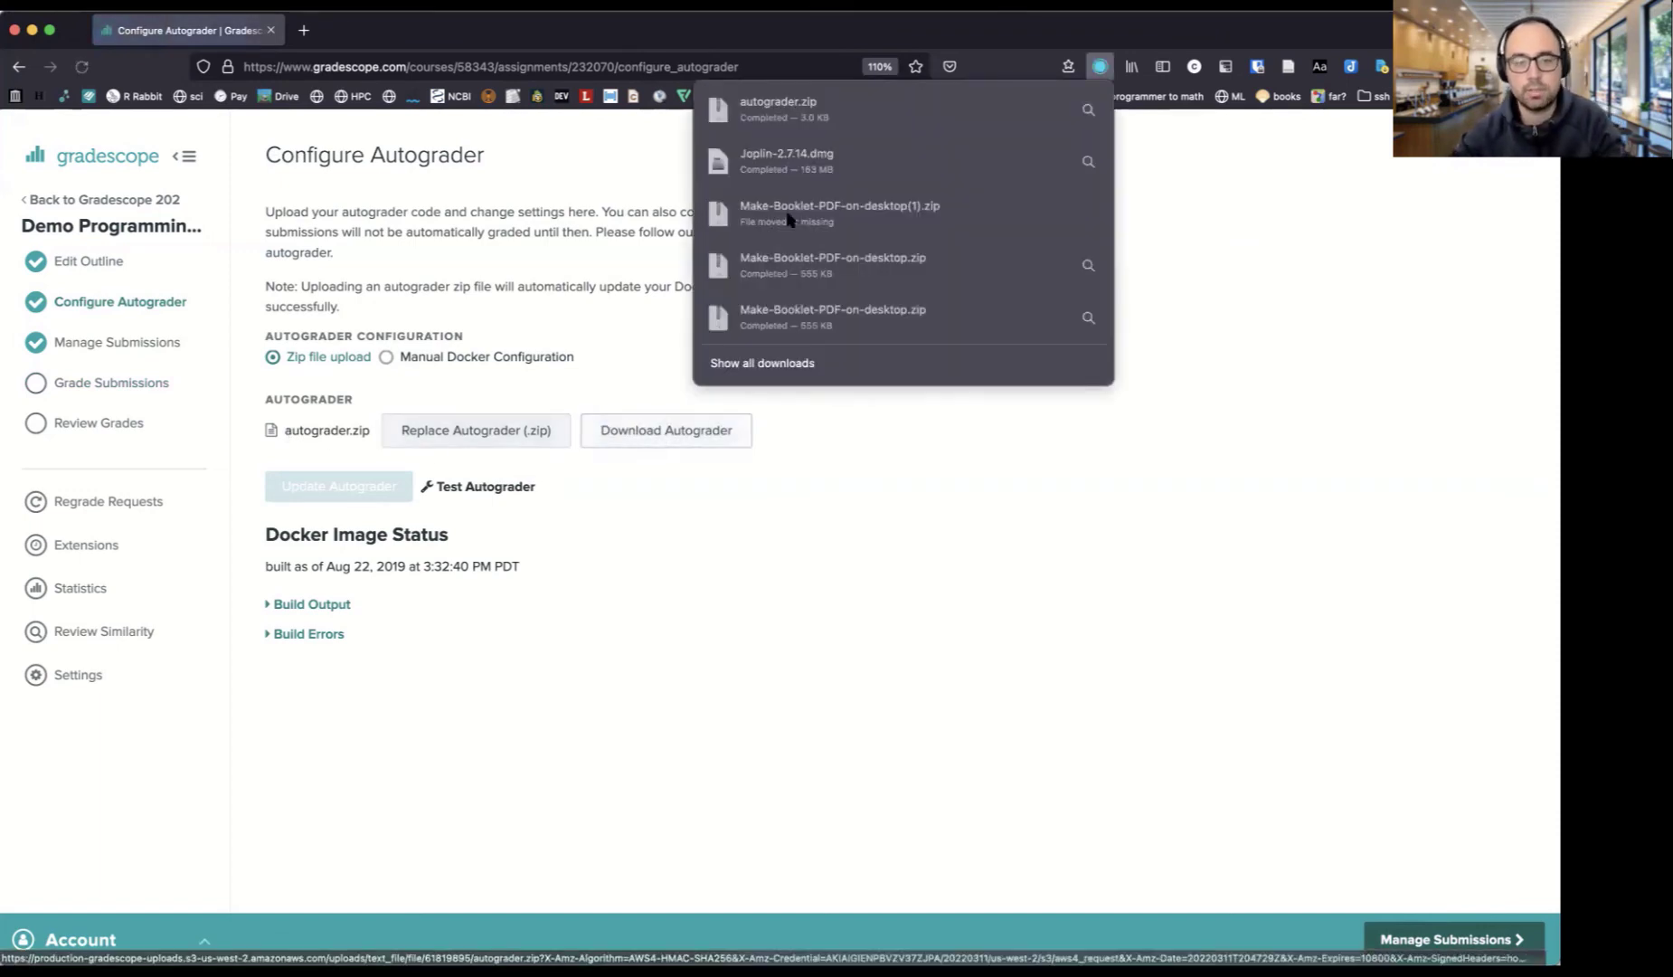
pyautogui.click(907, 113)
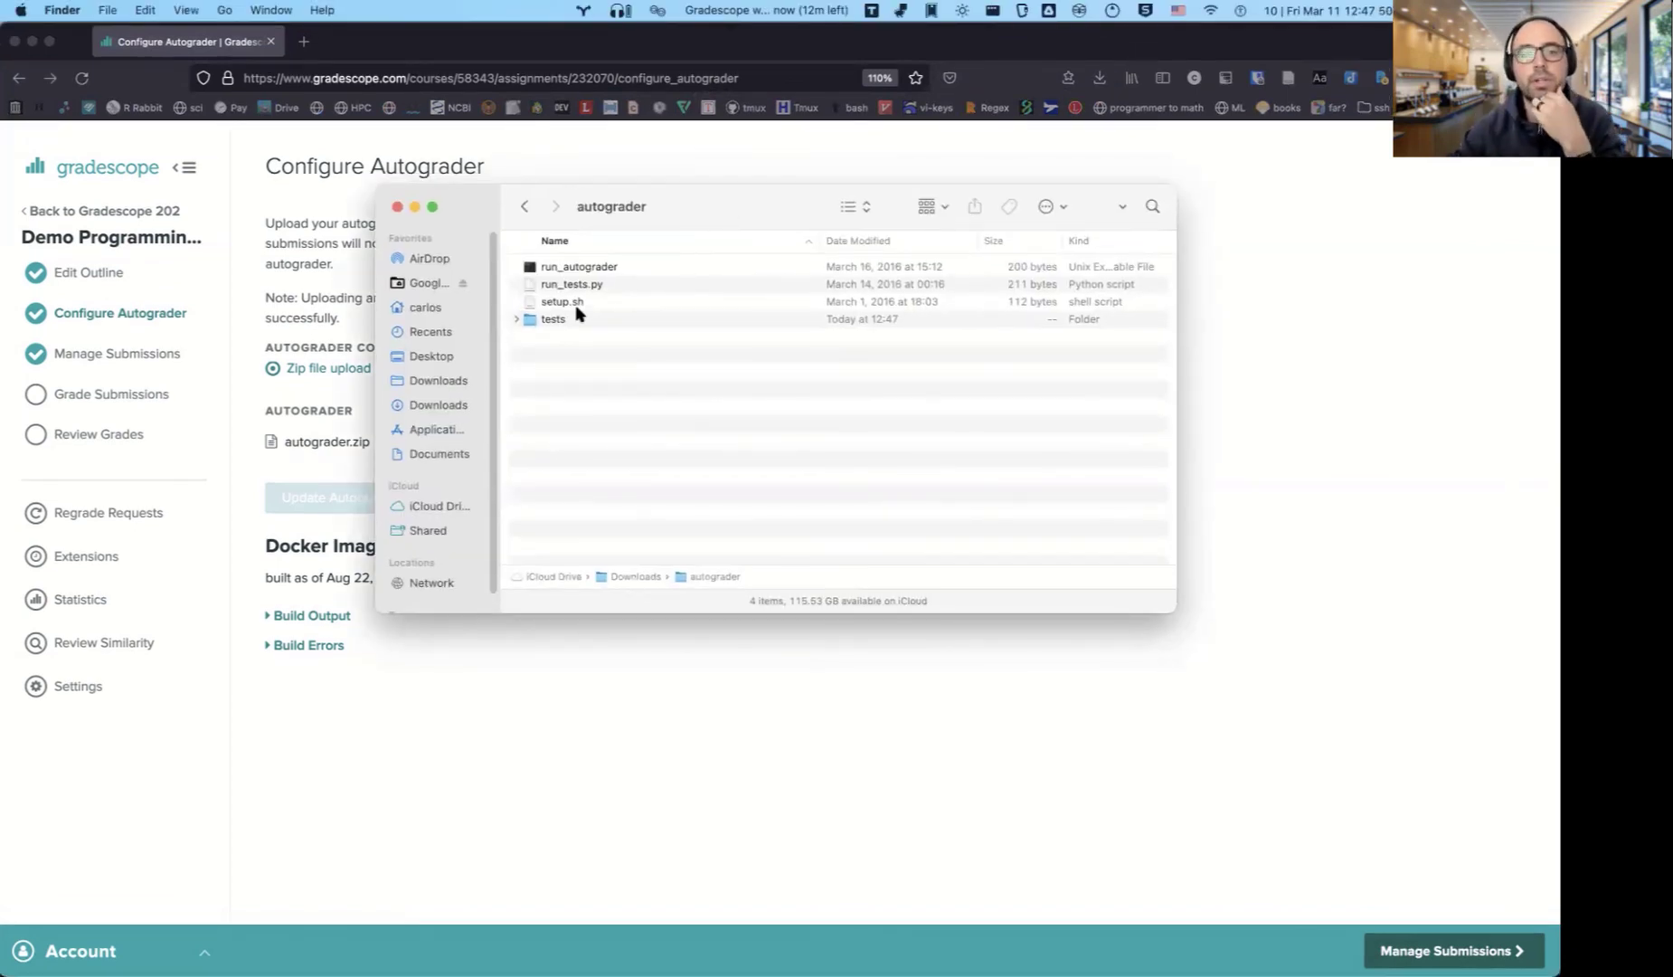
pyautogui.click(525, 322)
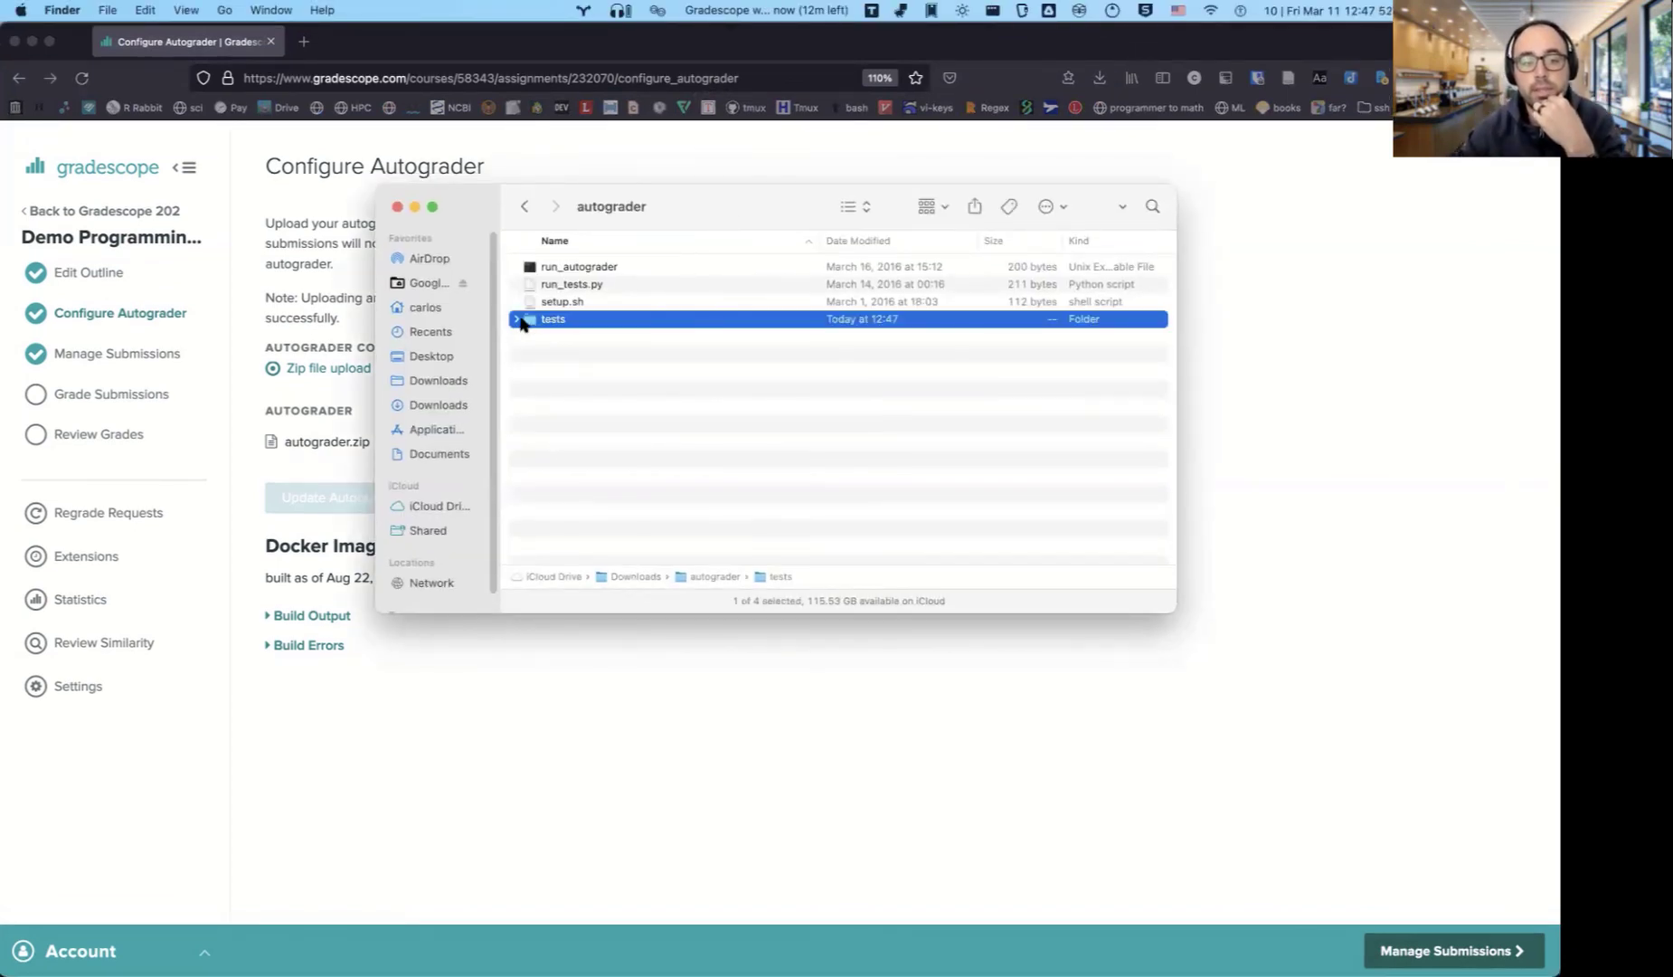
pyautogui.click(517, 321)
# Quick Look the run_autograder script and glance at its actions.
pyautogui.click(542, 286)
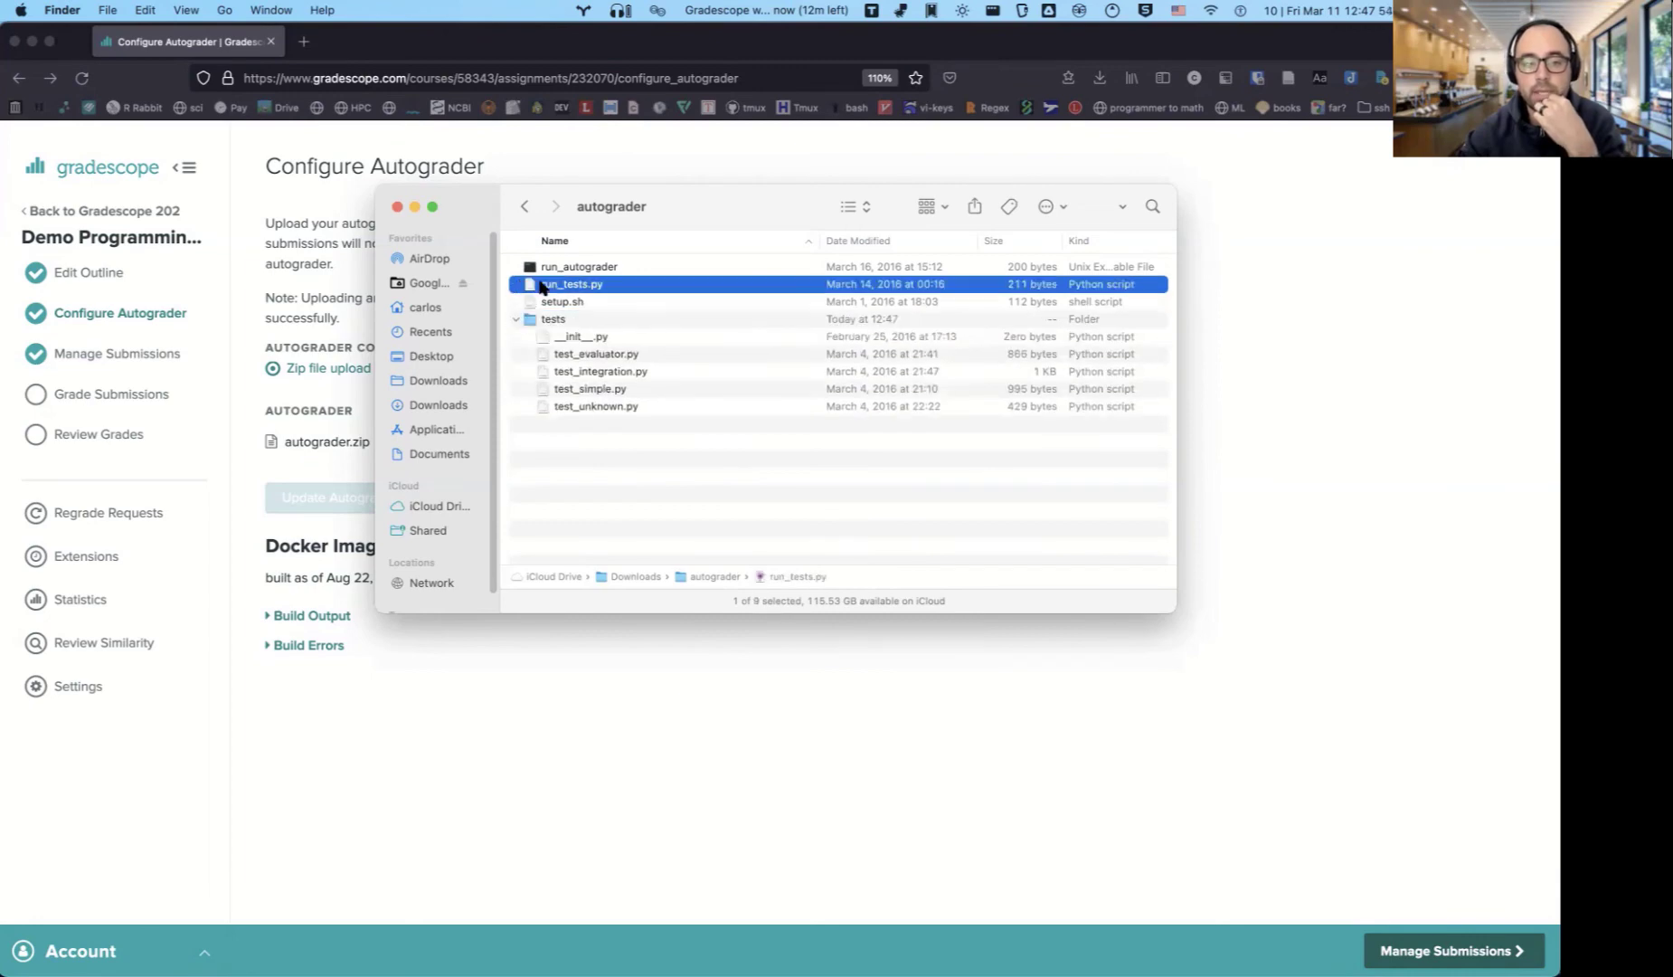
pyautogui.click(563, 268)
pyautogui.press('space')
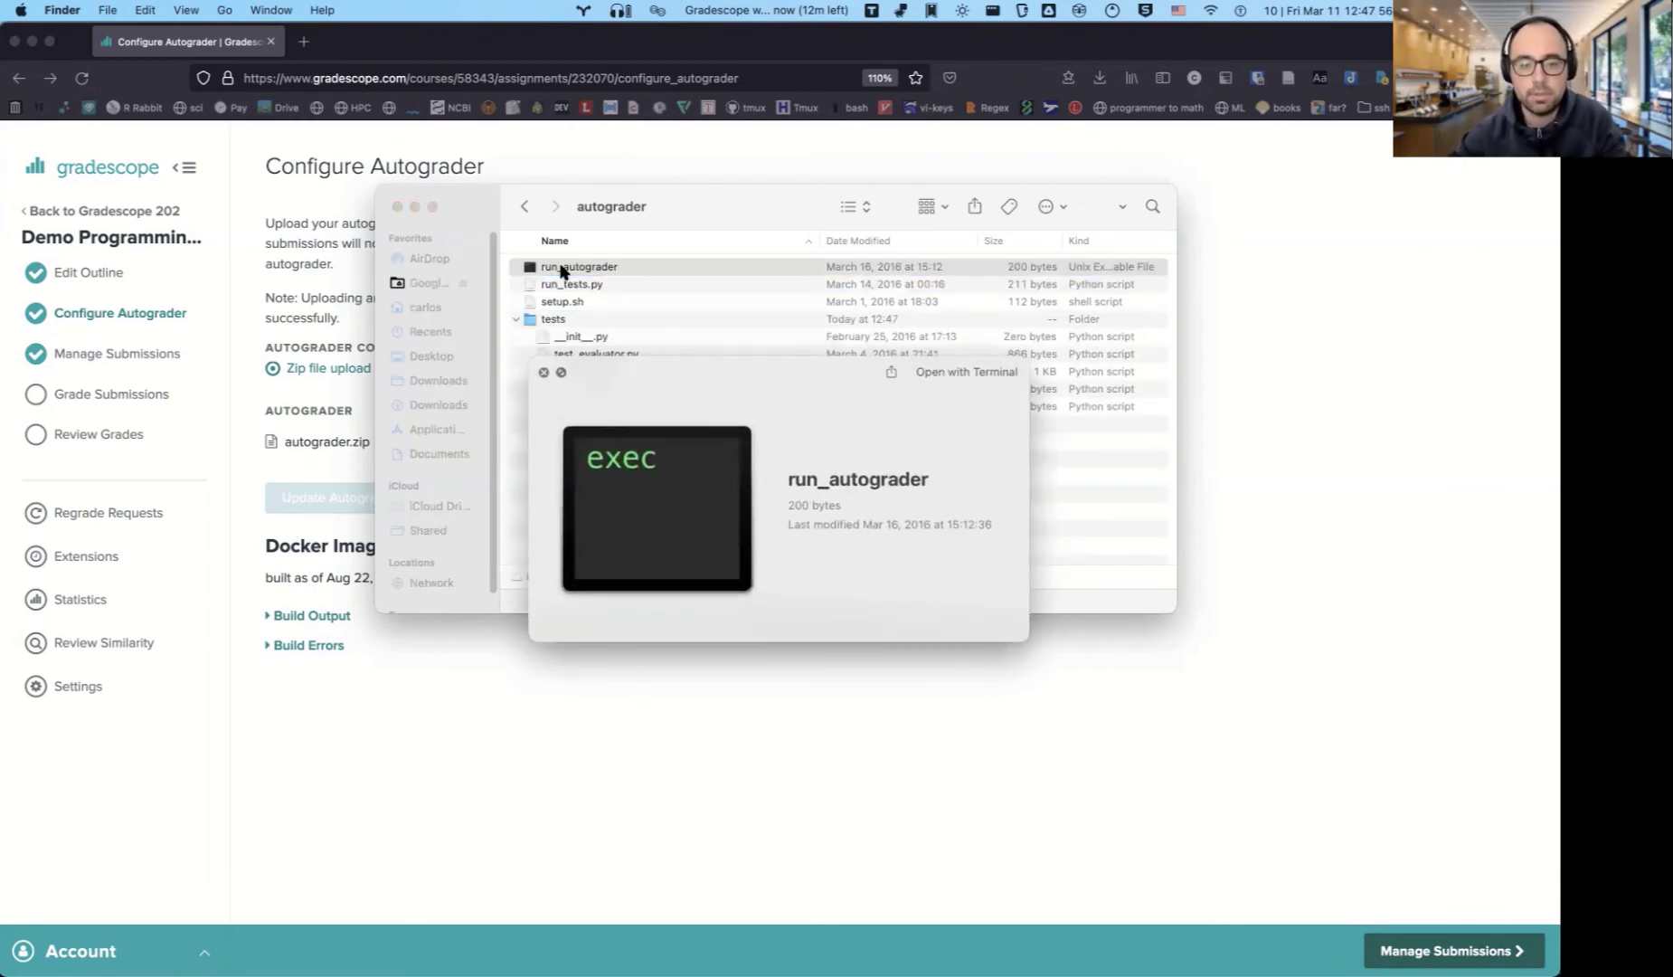
pyautogui.press('space')
pyautogui.rightClick(561, 271)
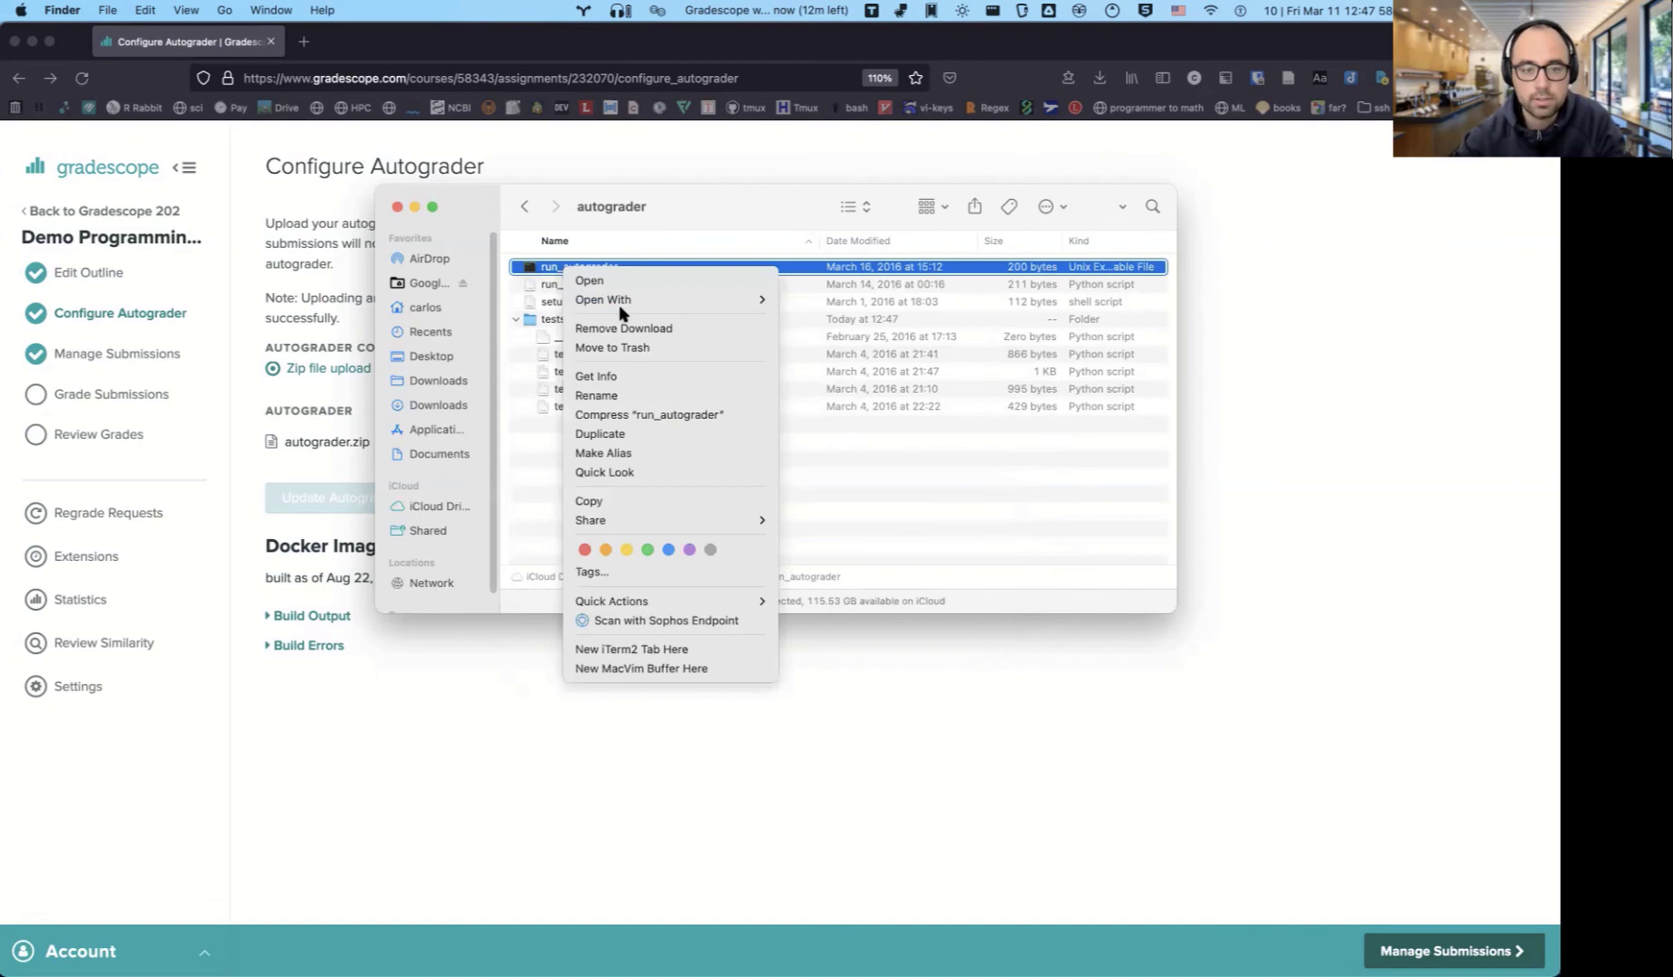
pyautogui.press('Escape')
# Select test_evaluator.py among the four test files and bring up its Open With actions.
pyautogui.click(611, 371)
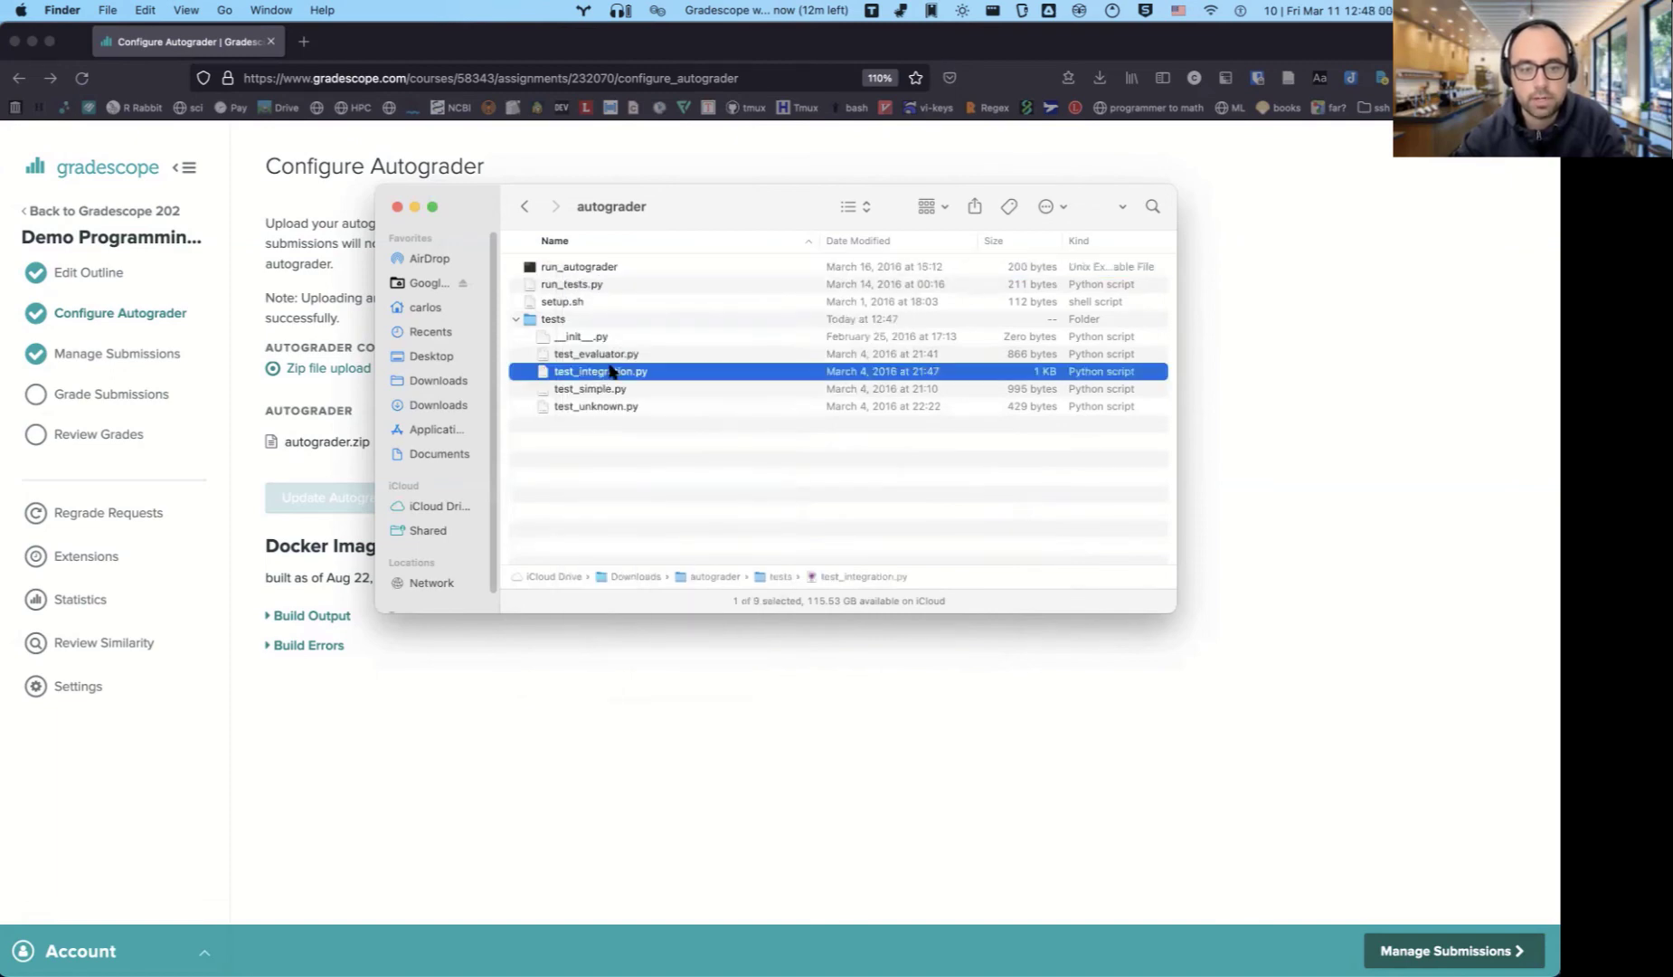
pyautogui.click(611, 354)
pyautogui.keyDown('shift'); pyautogui.click(614, 406); pyautogui.keyUp('shift')
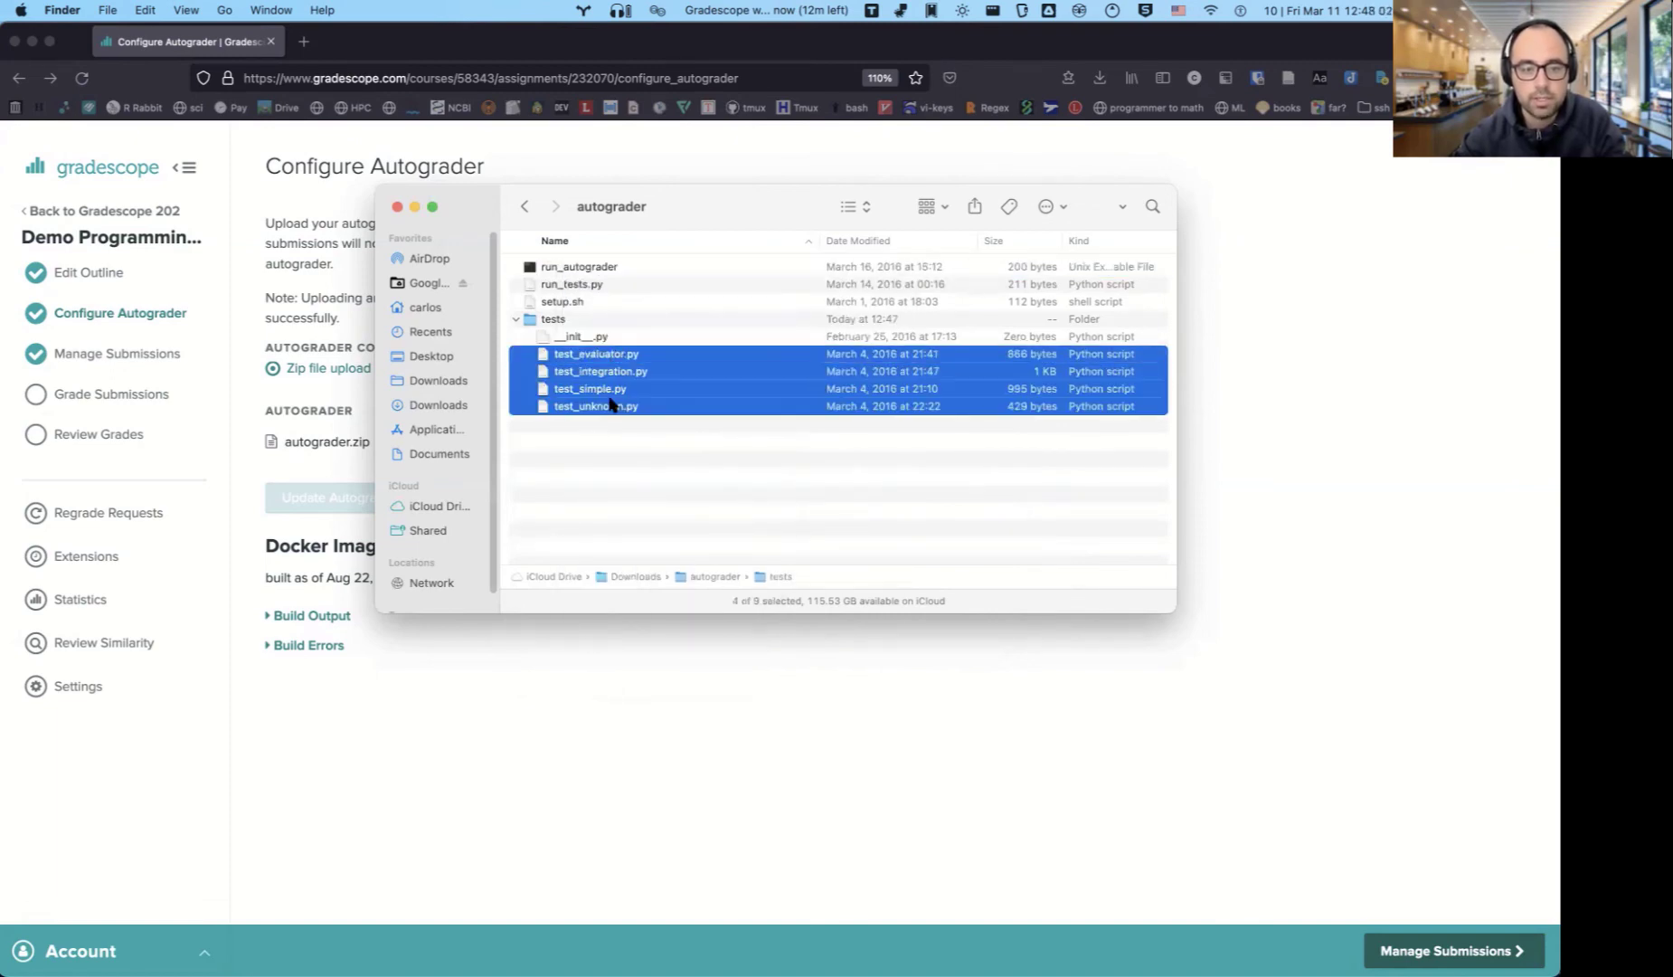
pyautogui.click(609, 361)
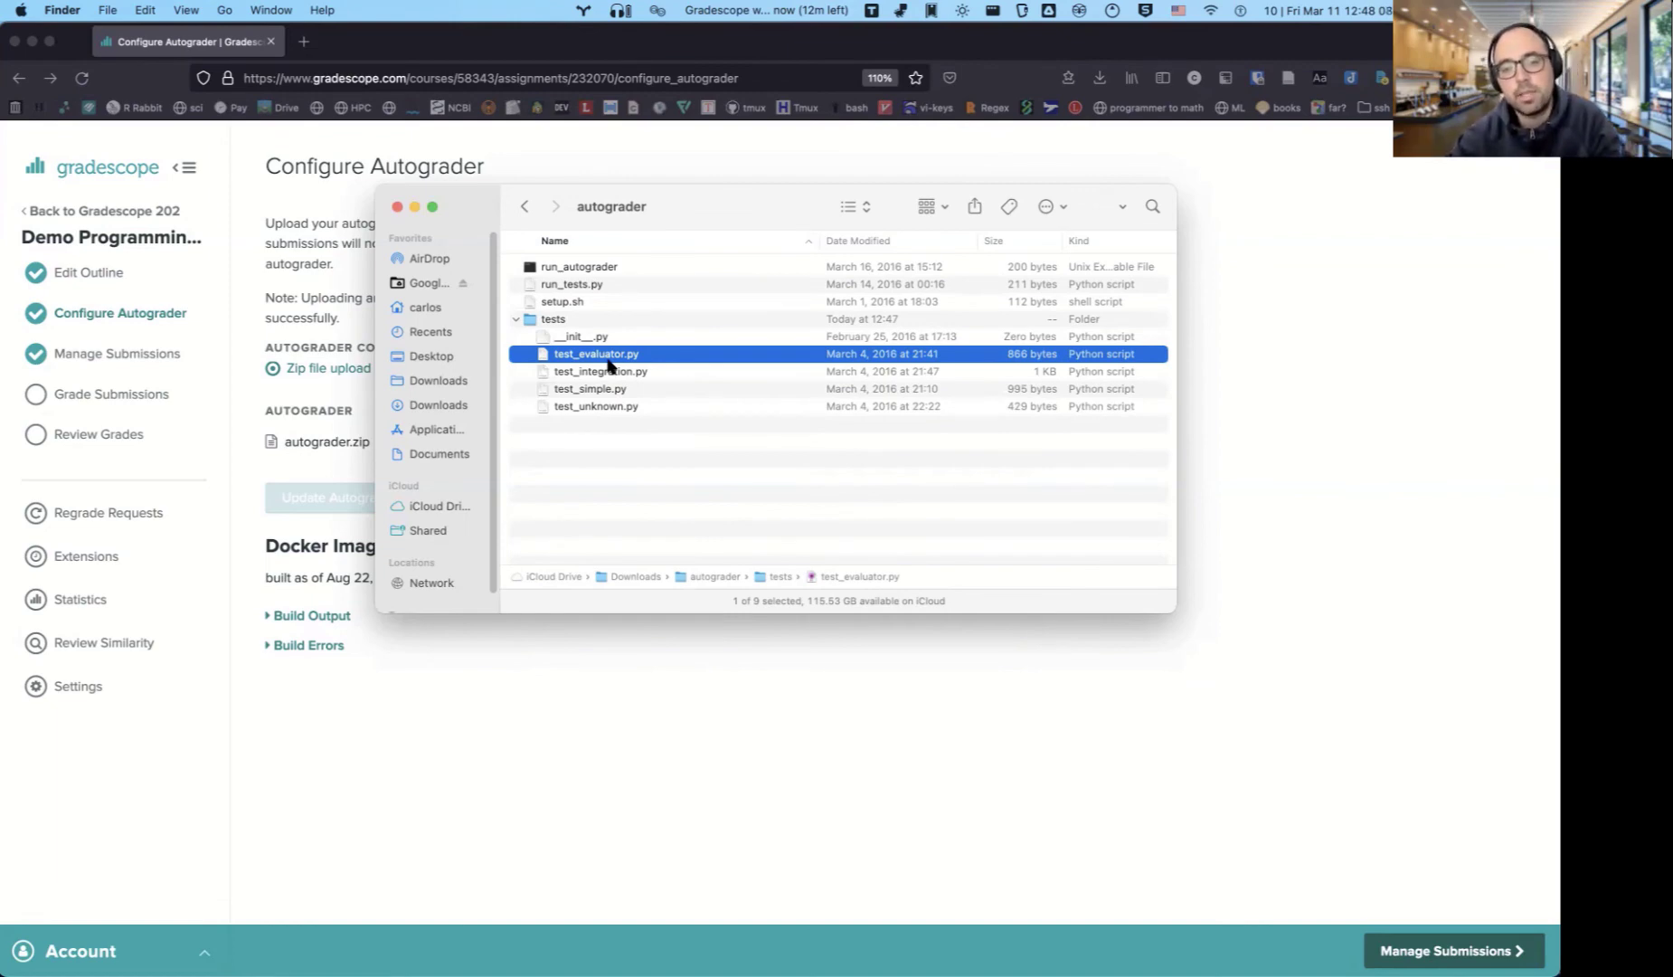
pyautogui.rightClick(608, 364)
# Open test_evaluator.py in TextMate, inspect the first test's calculator call expecting 8, then close it.
pyautogui.moveTo(683, 389)
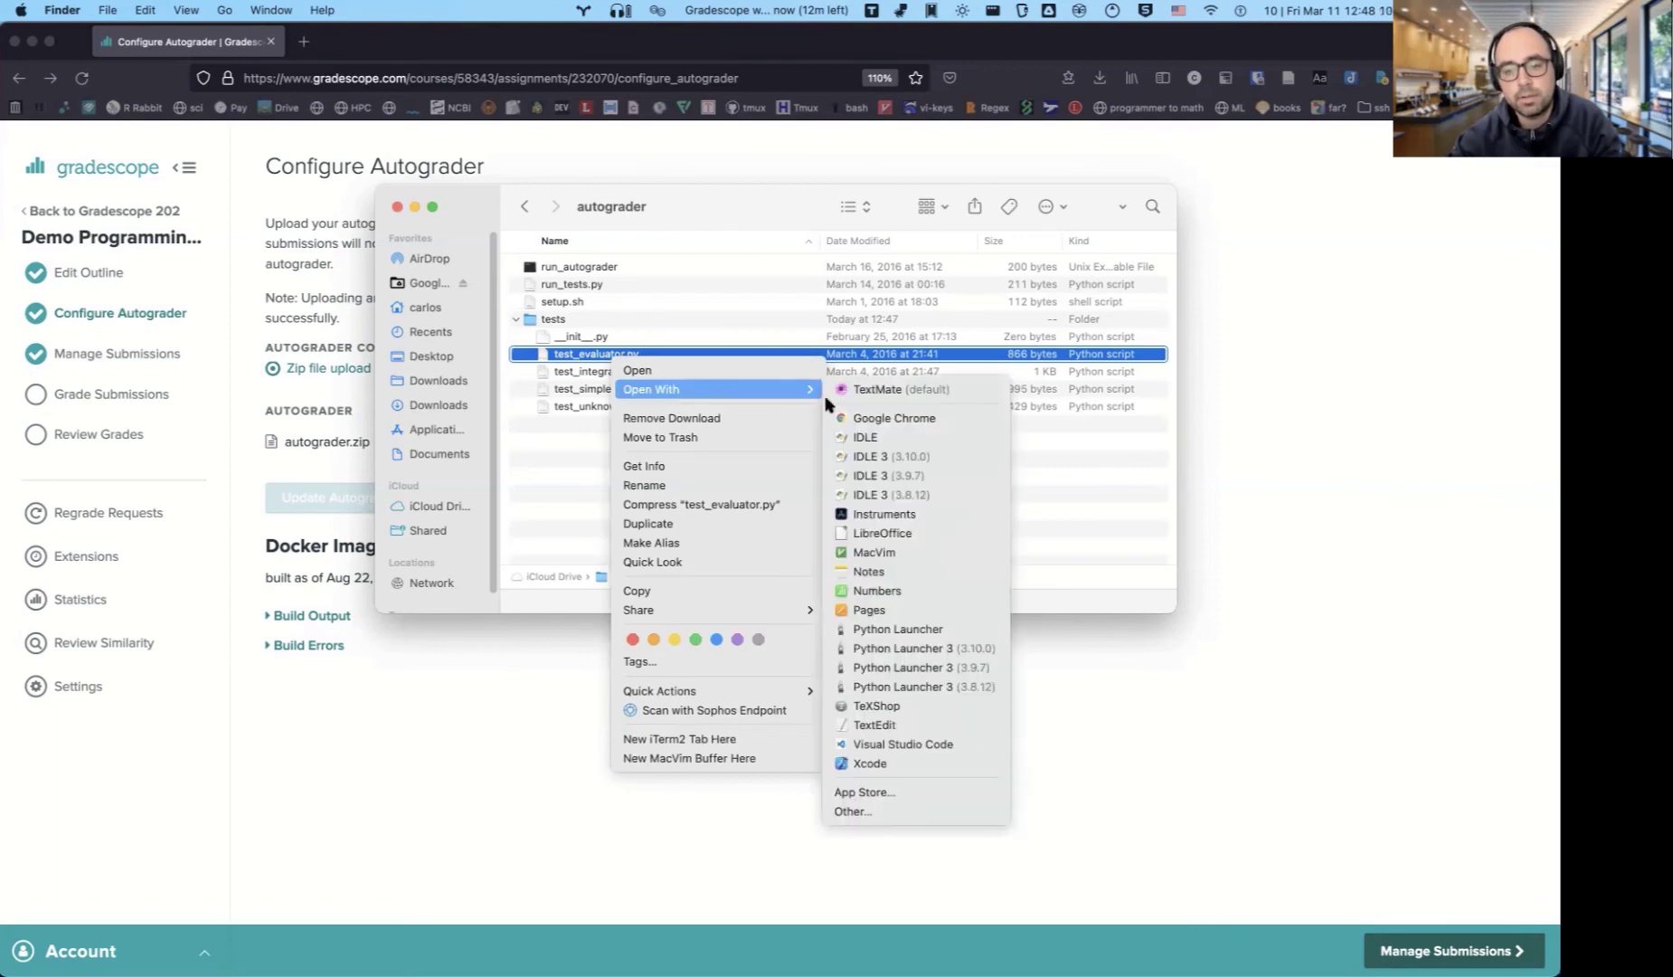
pyautogui.click(888, 390)
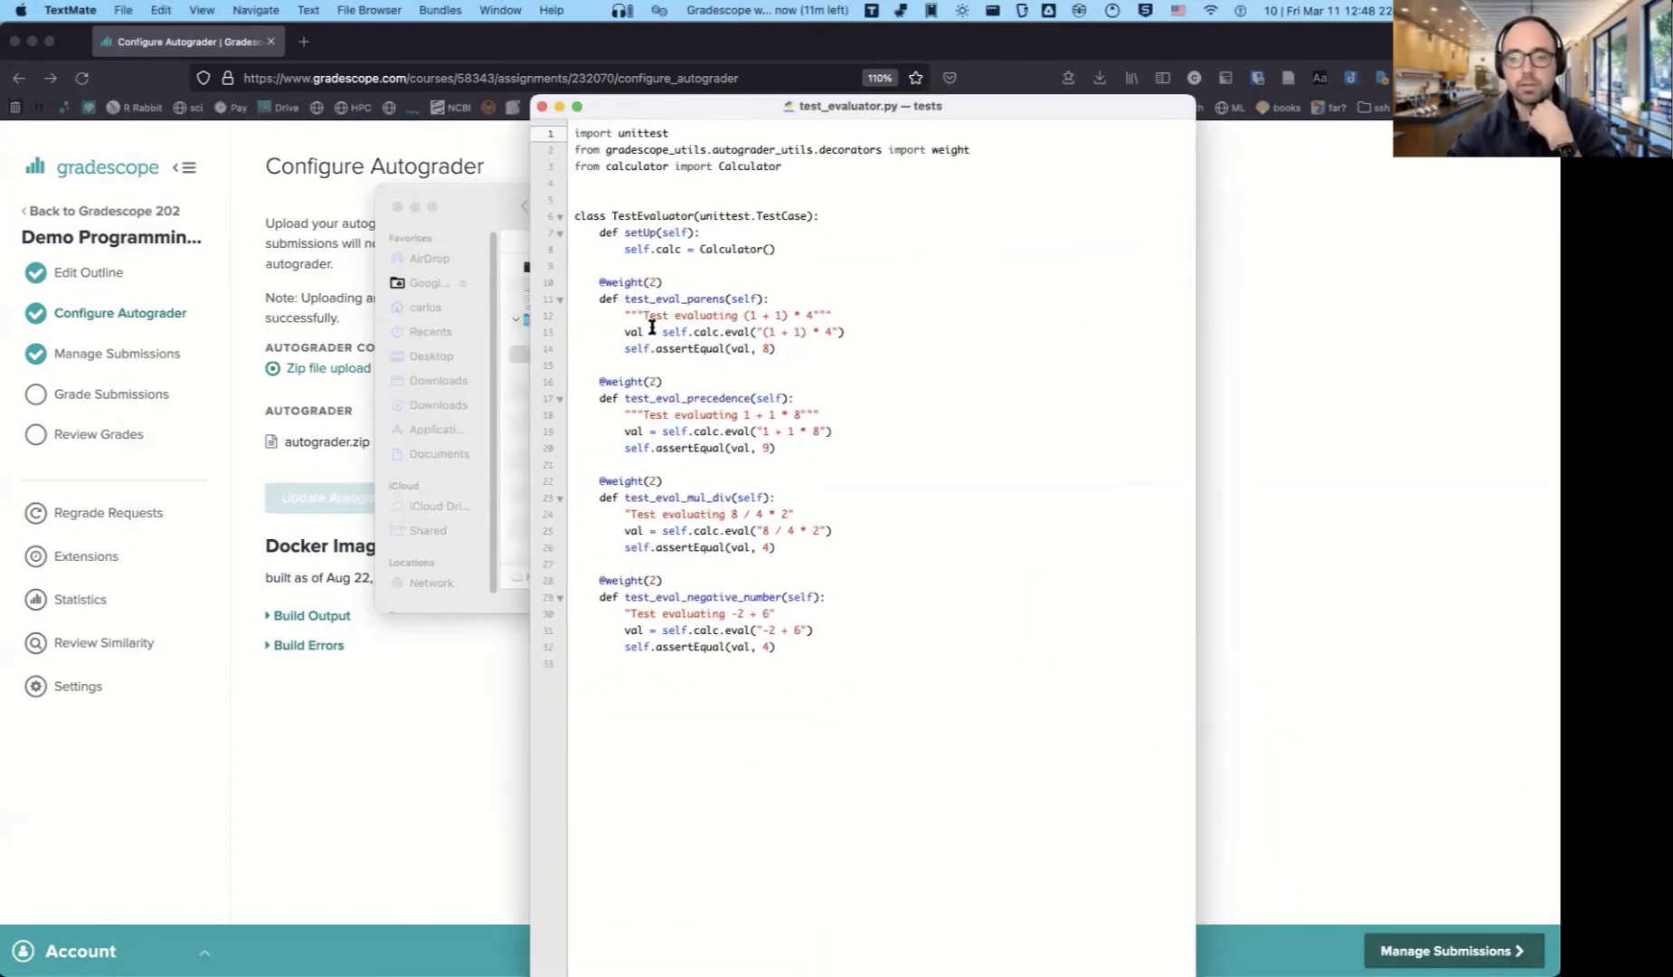
pyautogui.moveTo(658, 331); pyautogui.dragTo(884, 336)
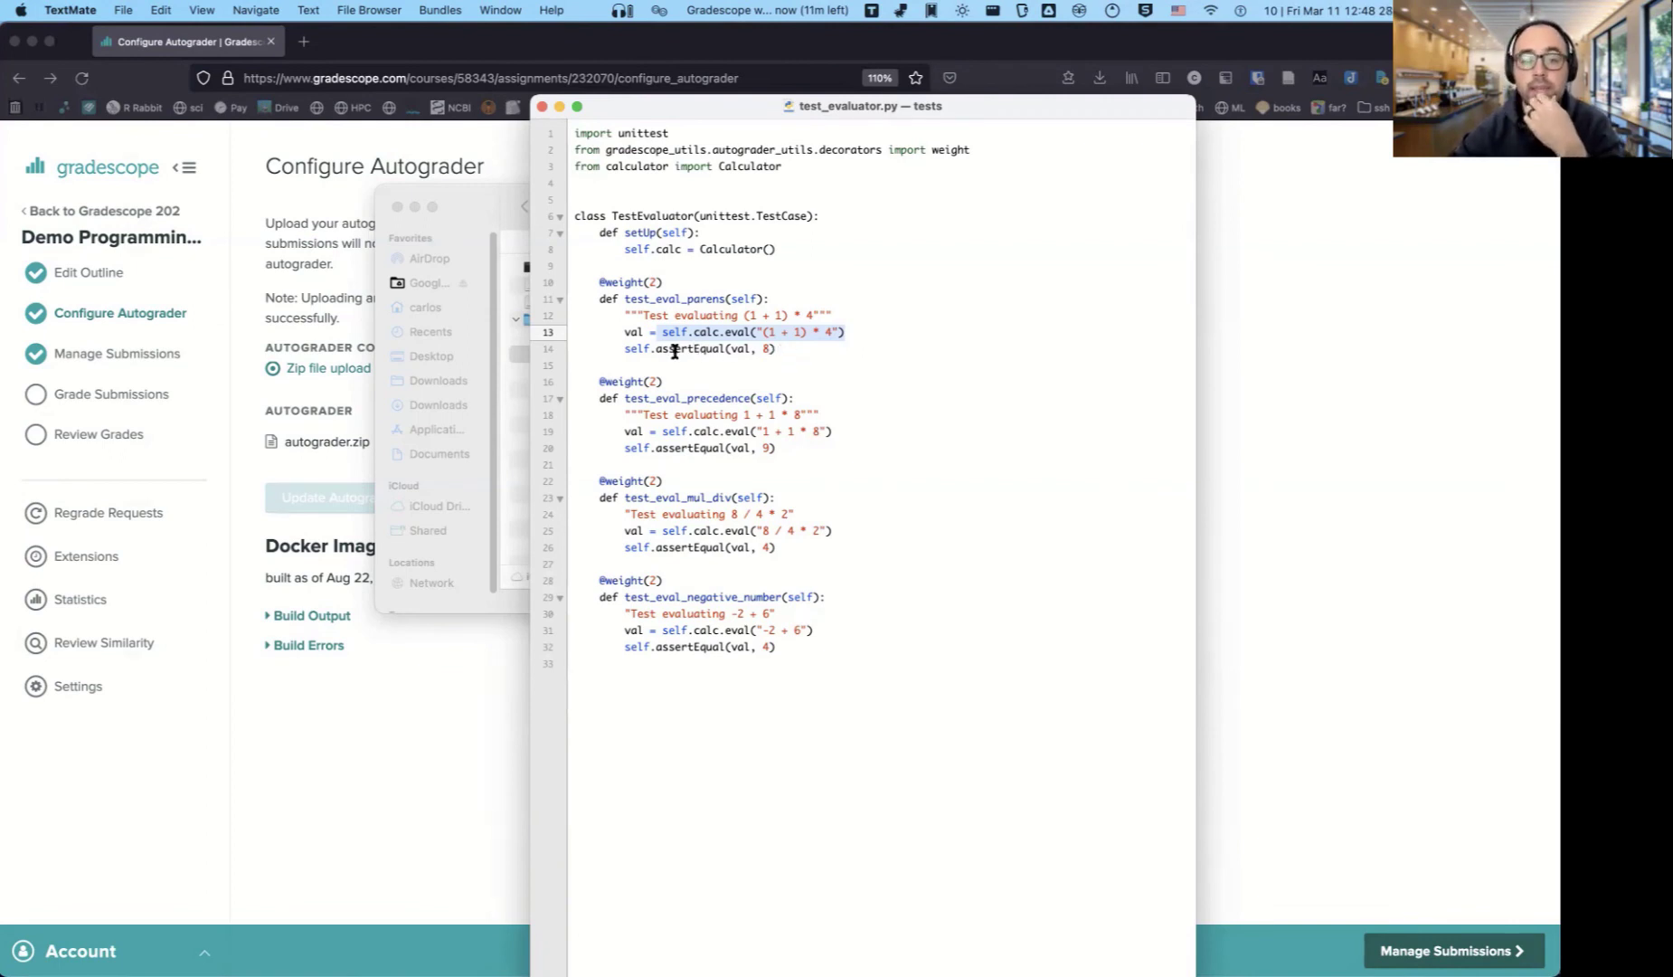
pyautogui.moveTo(674, 351); pyautogui.dragTo(788, 350)
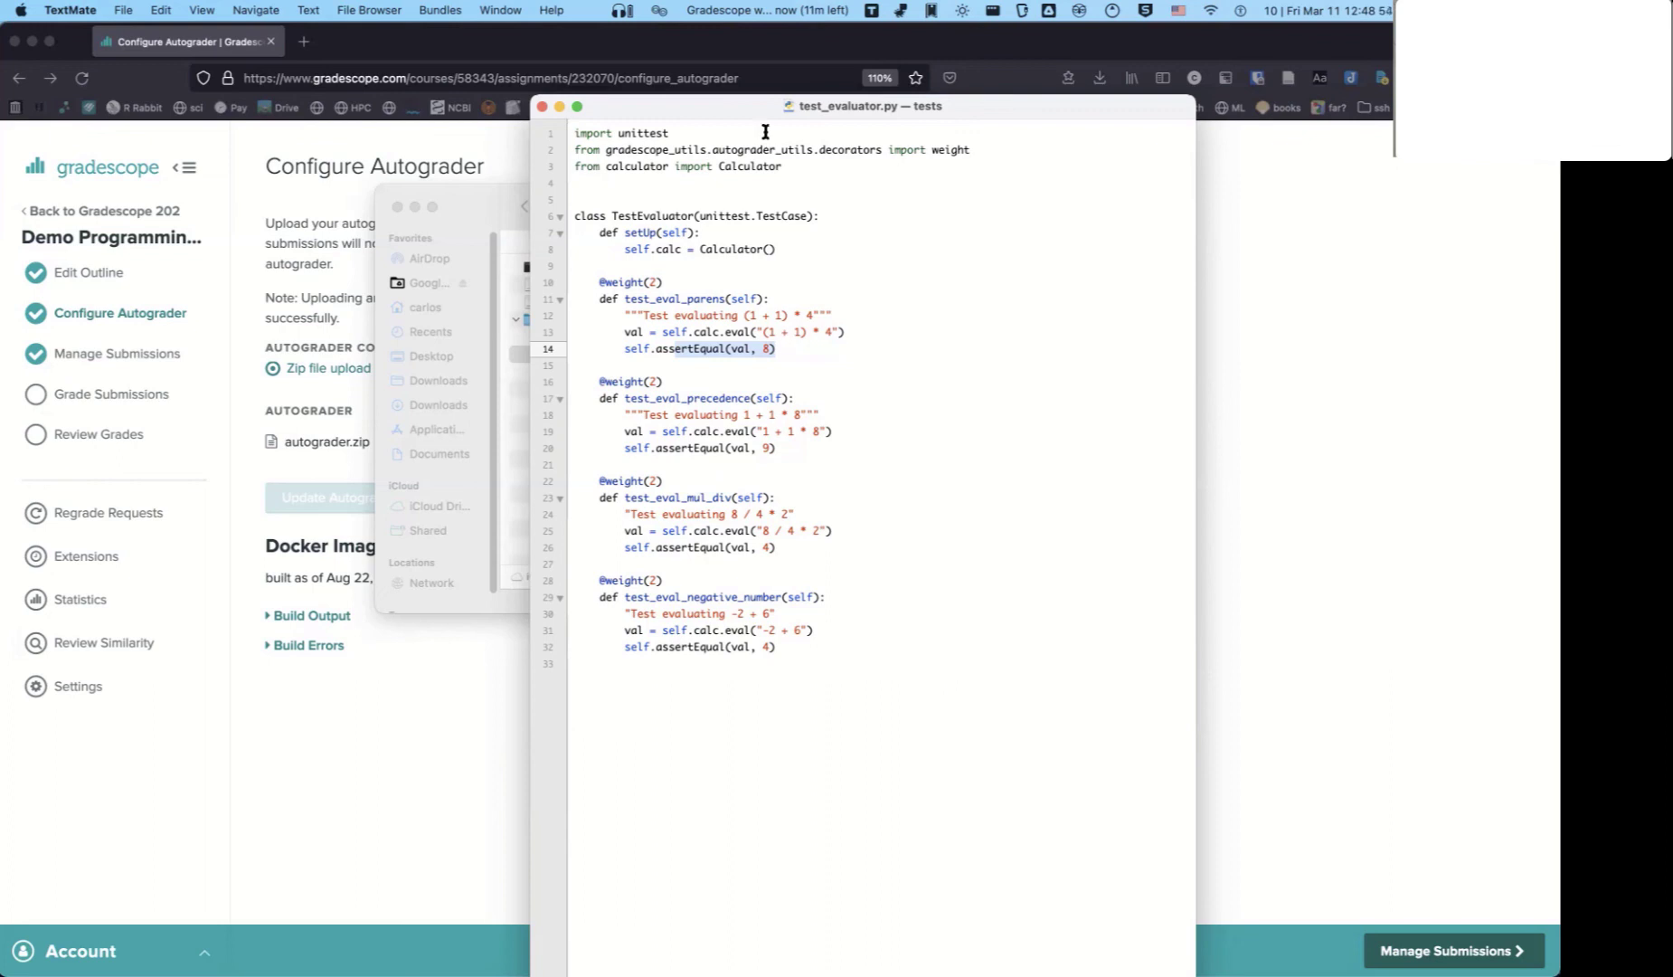
pyautogui.hotkey('ctrl', 'alt', 'Right')
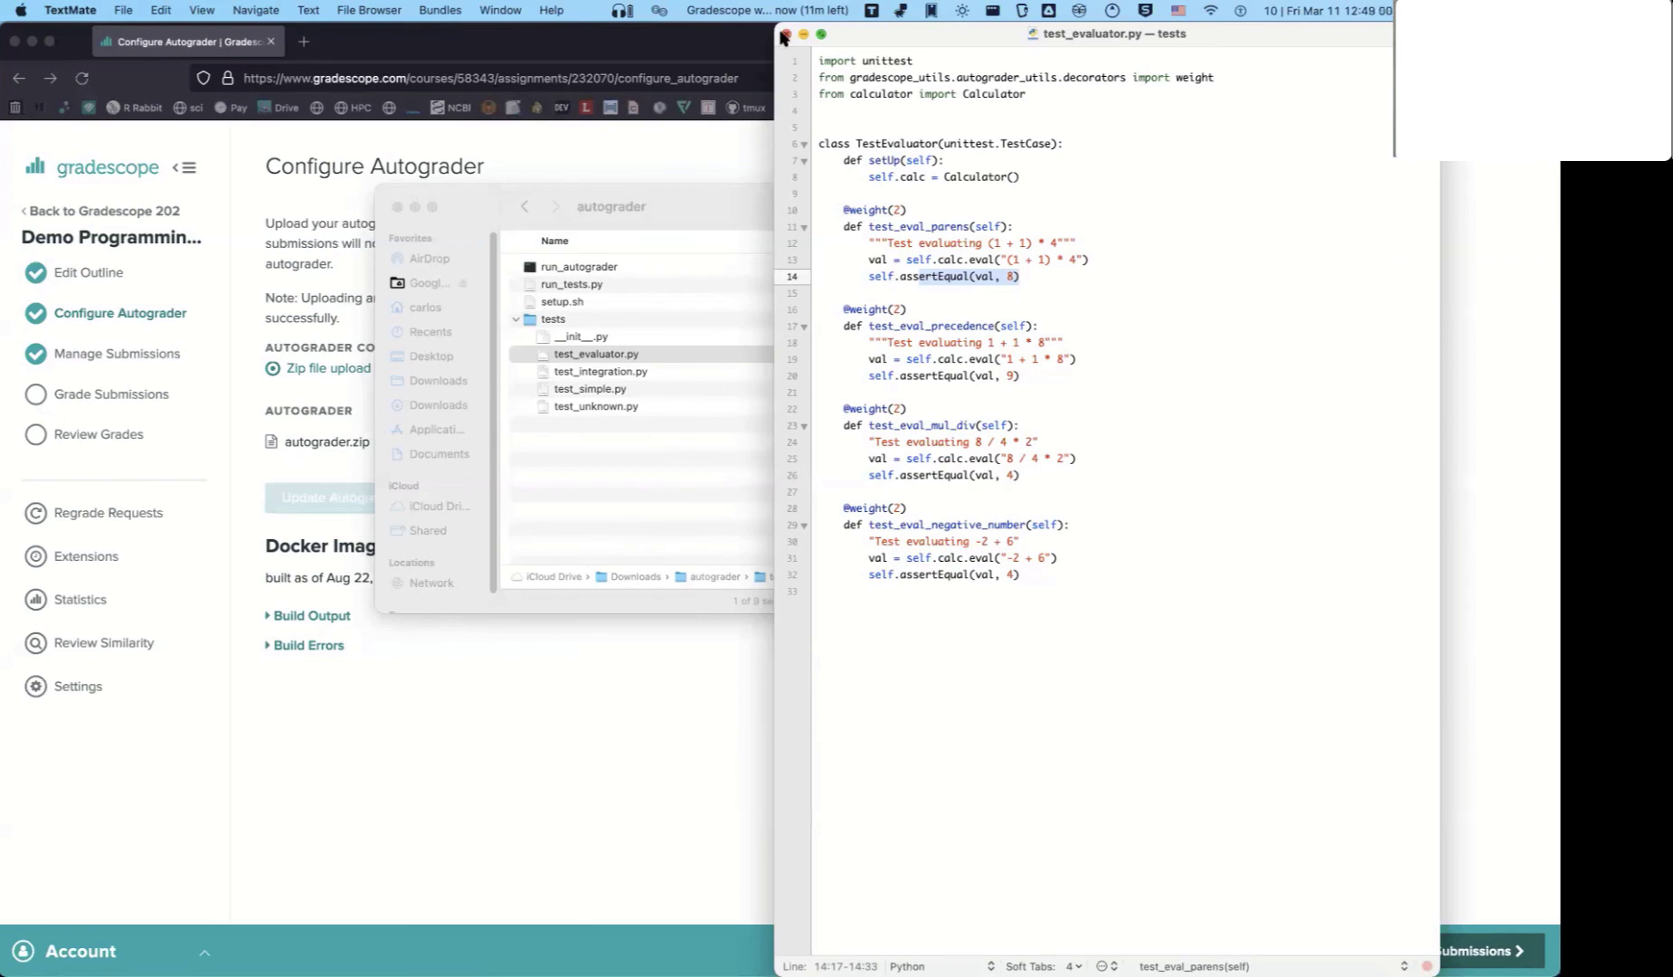
pyautogui.click(784, 34)
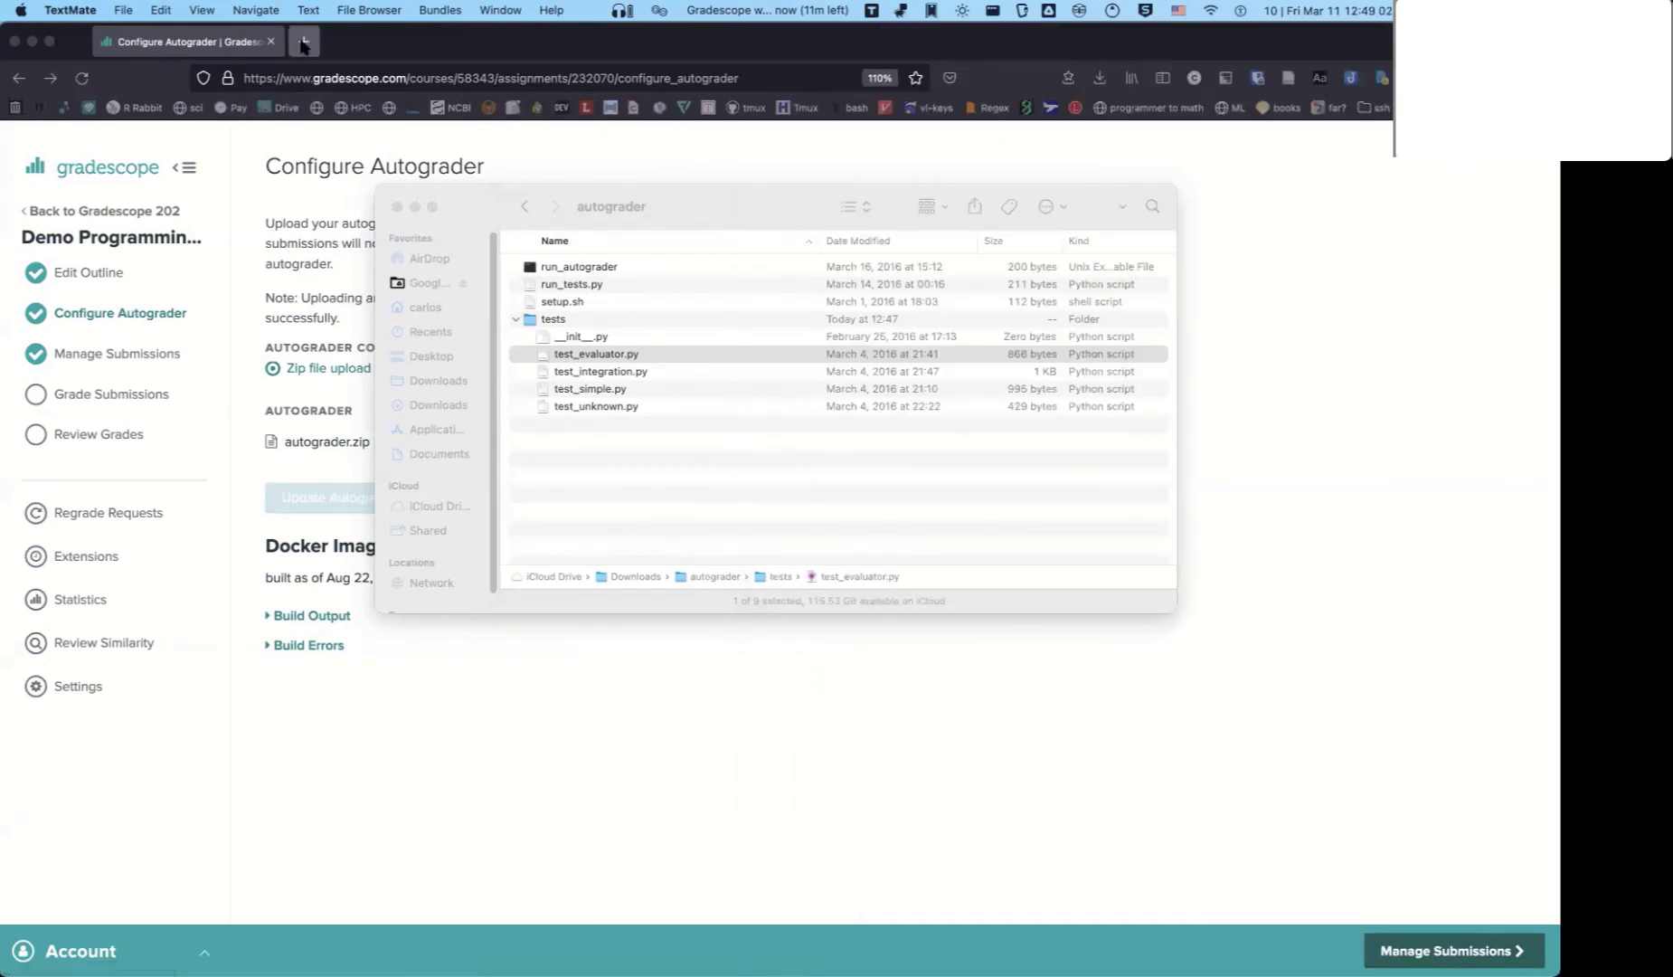
# Move the Finder window aside and open Review Similarity for the Demo Programming Assignment.
pyautogui.moveTo(486, 211); pyautogui.dragTo(942, 306)
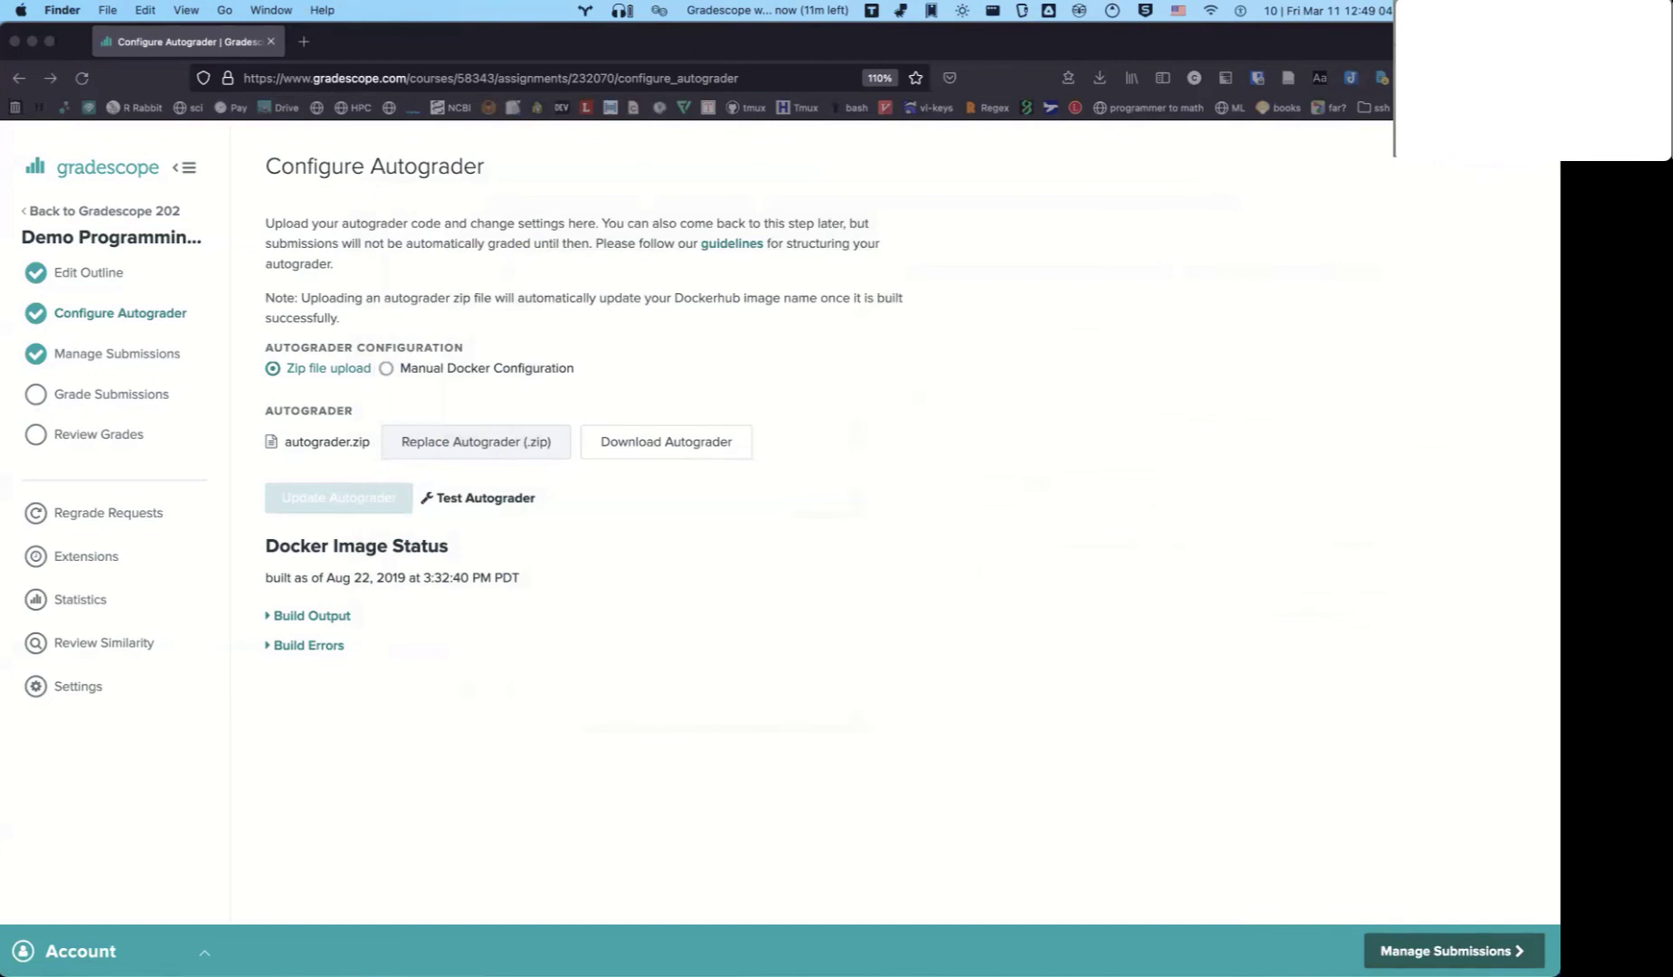
pyautogui.hotkey('ctrl', 'alt', 'c')
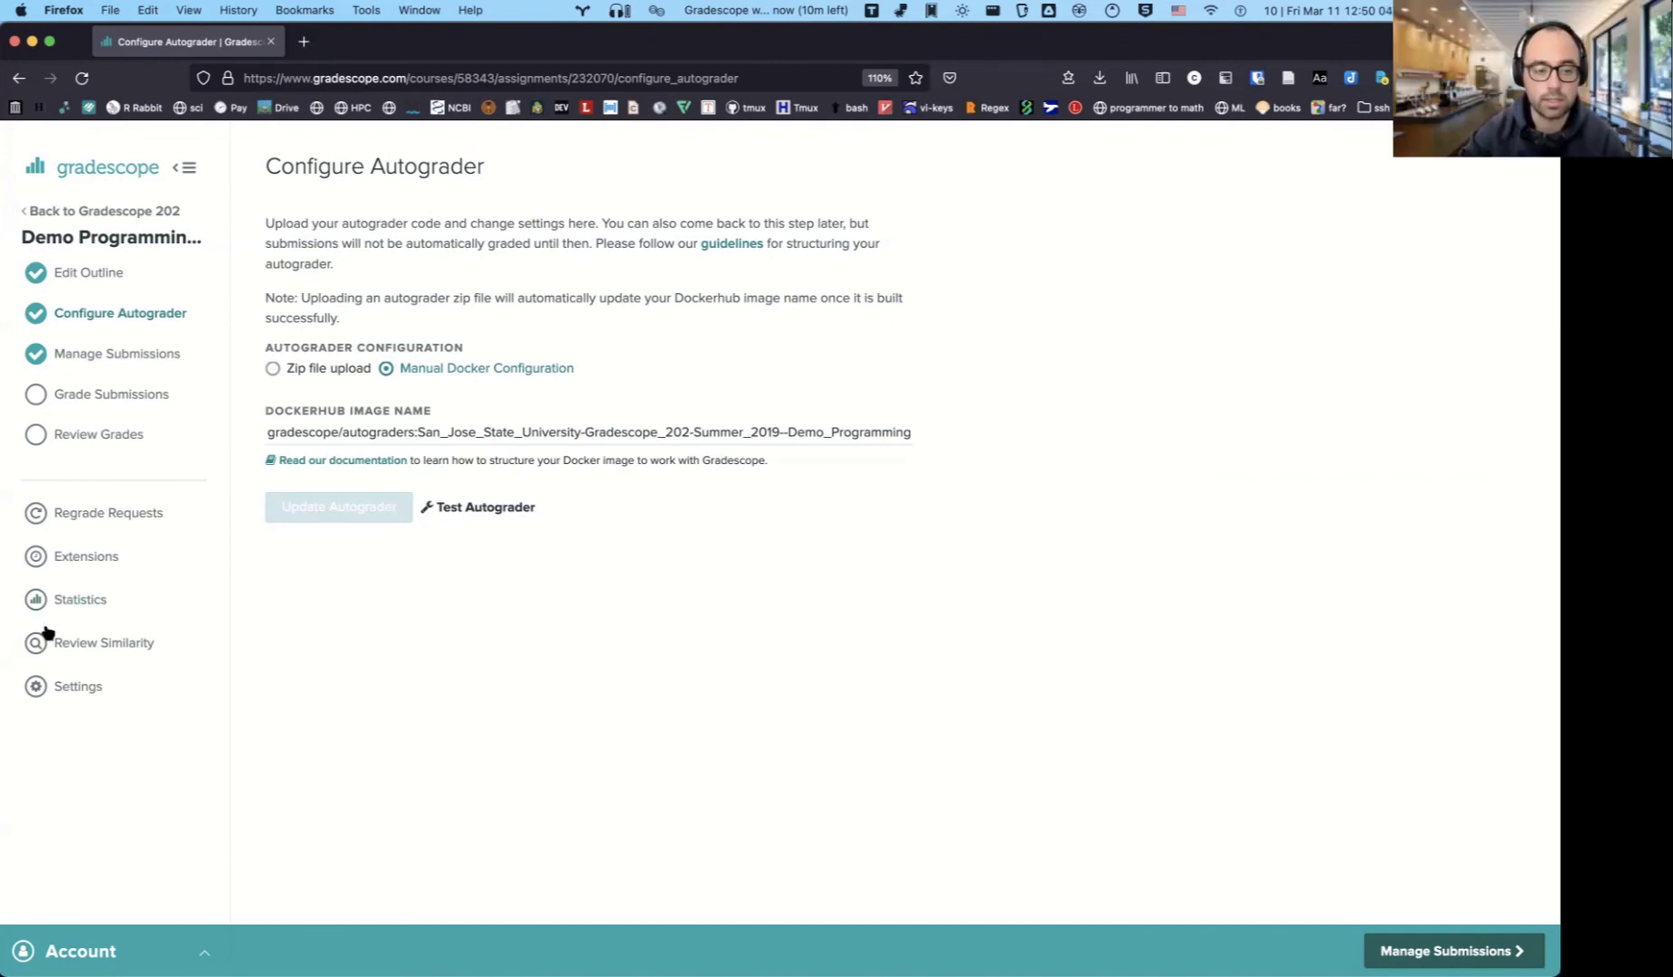
pyautogui.click(56, 642)
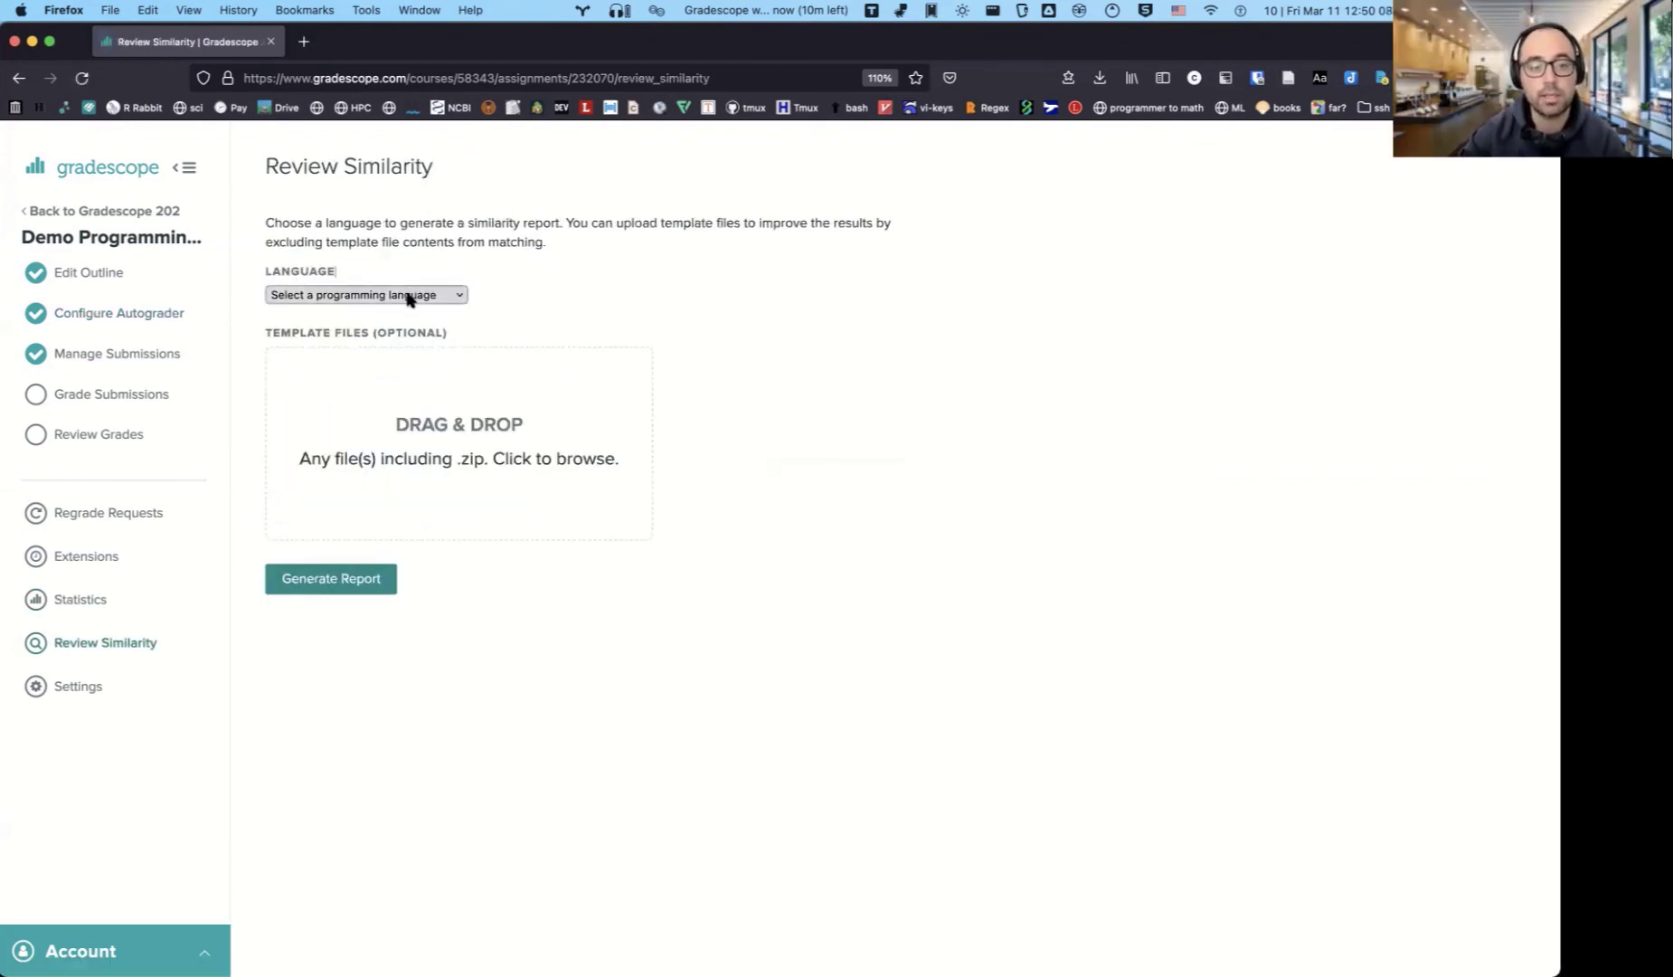
# Generate a Python similarity report for the calculator.py submissions.
pyautogui.click(407, 296)
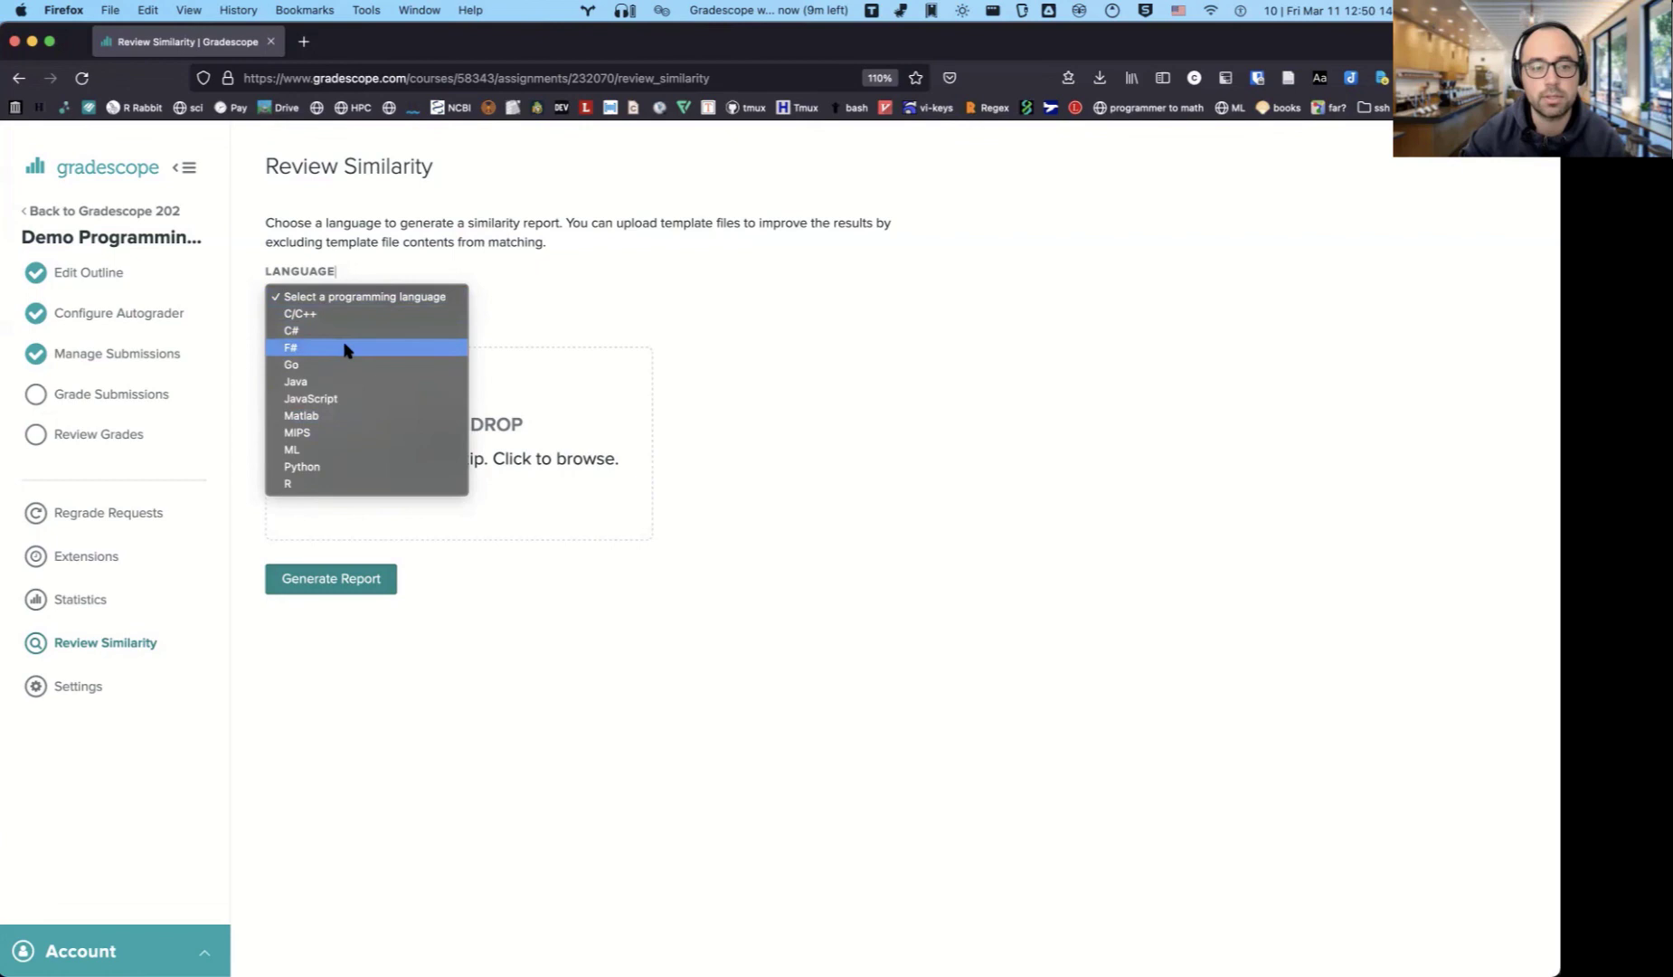
pyautogui.click(344, 470)
pyautogui.click(346, 593)
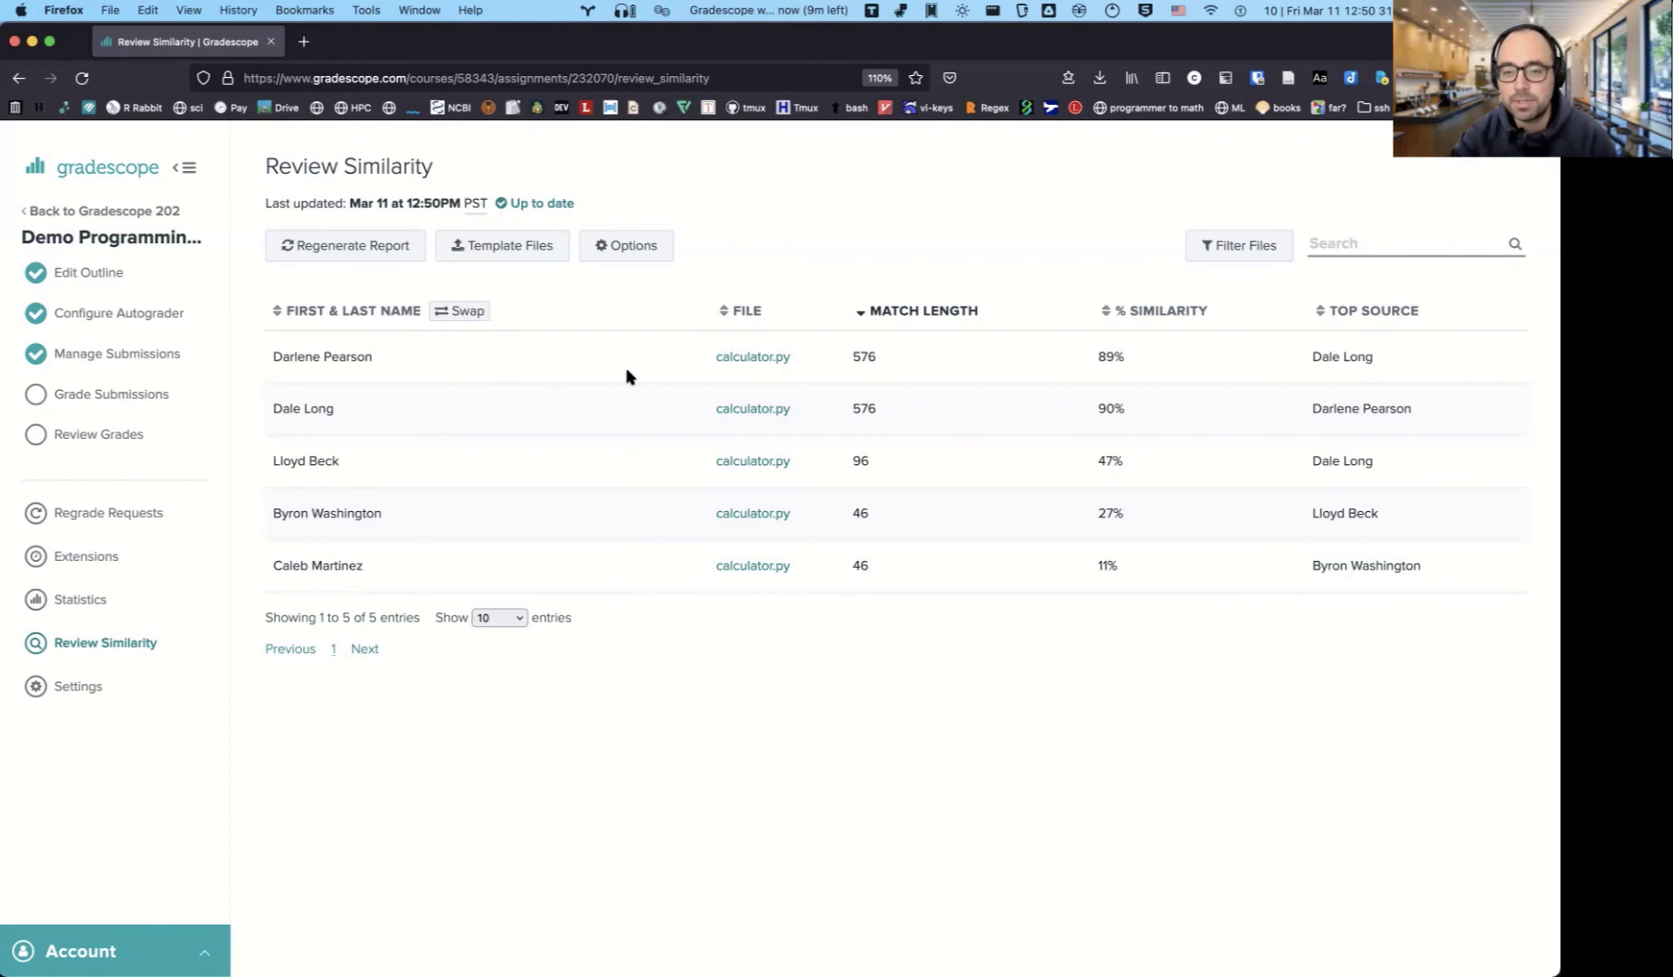
# Highlight the top match length of 576, then go to the assignment's Regrade Requests page.
pyautogui.moveTo(924, 366); pyautogui.dragTo(823, 366)
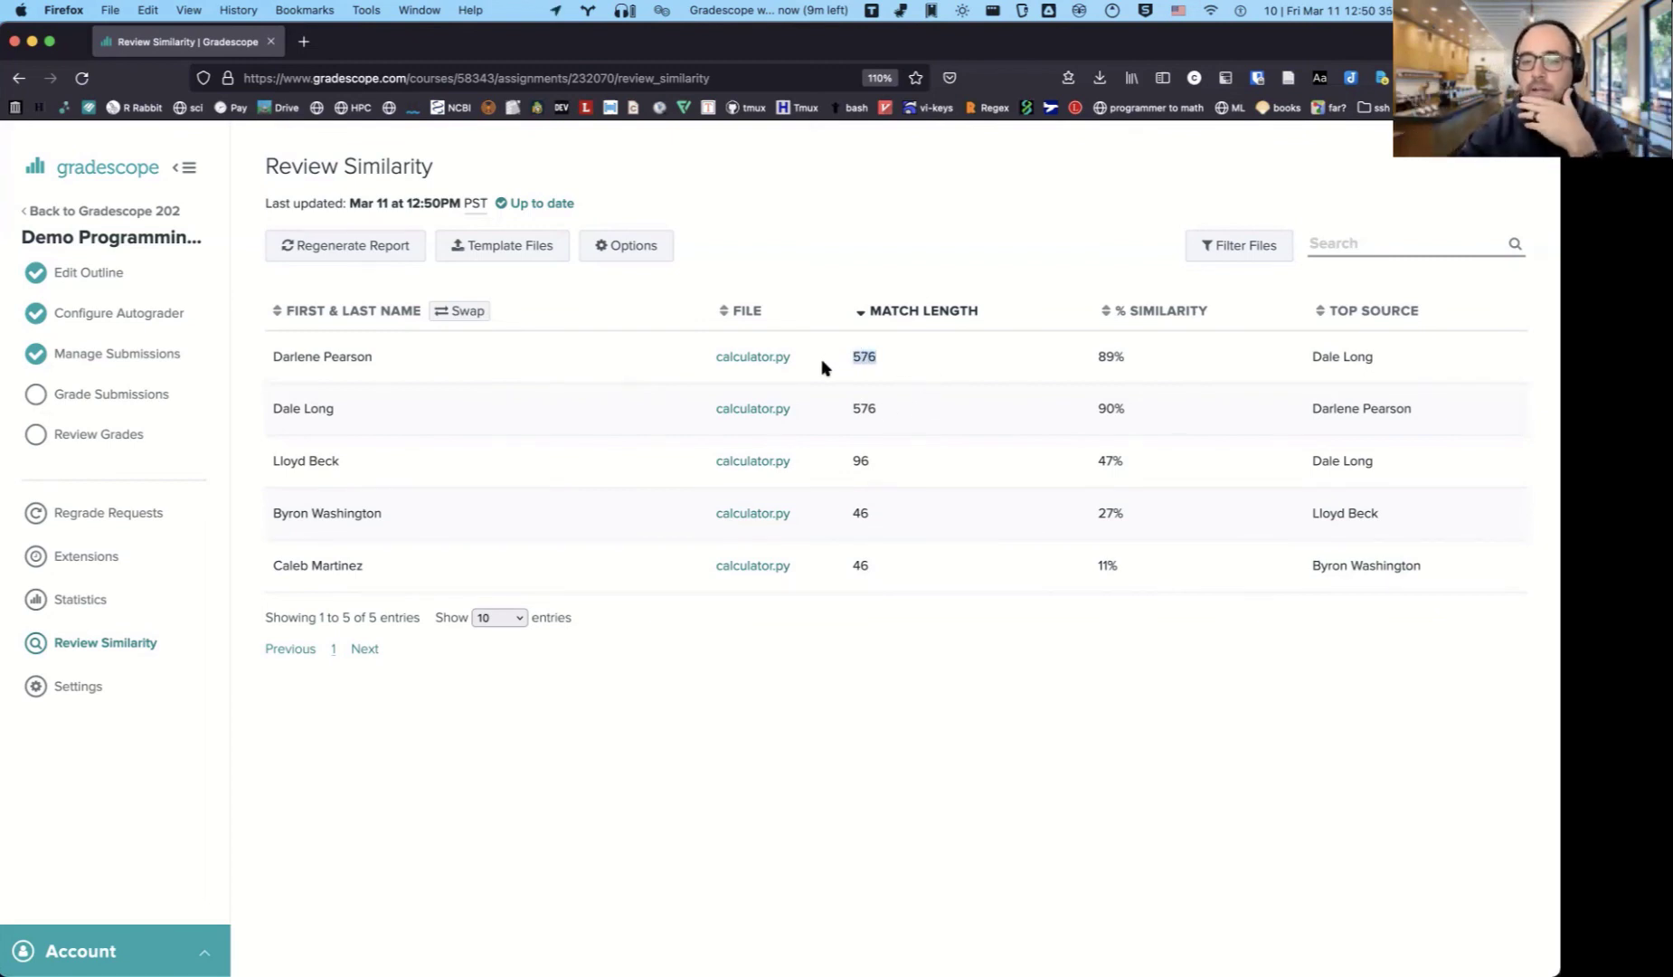
pyautogui.doubleClick(846, 355)
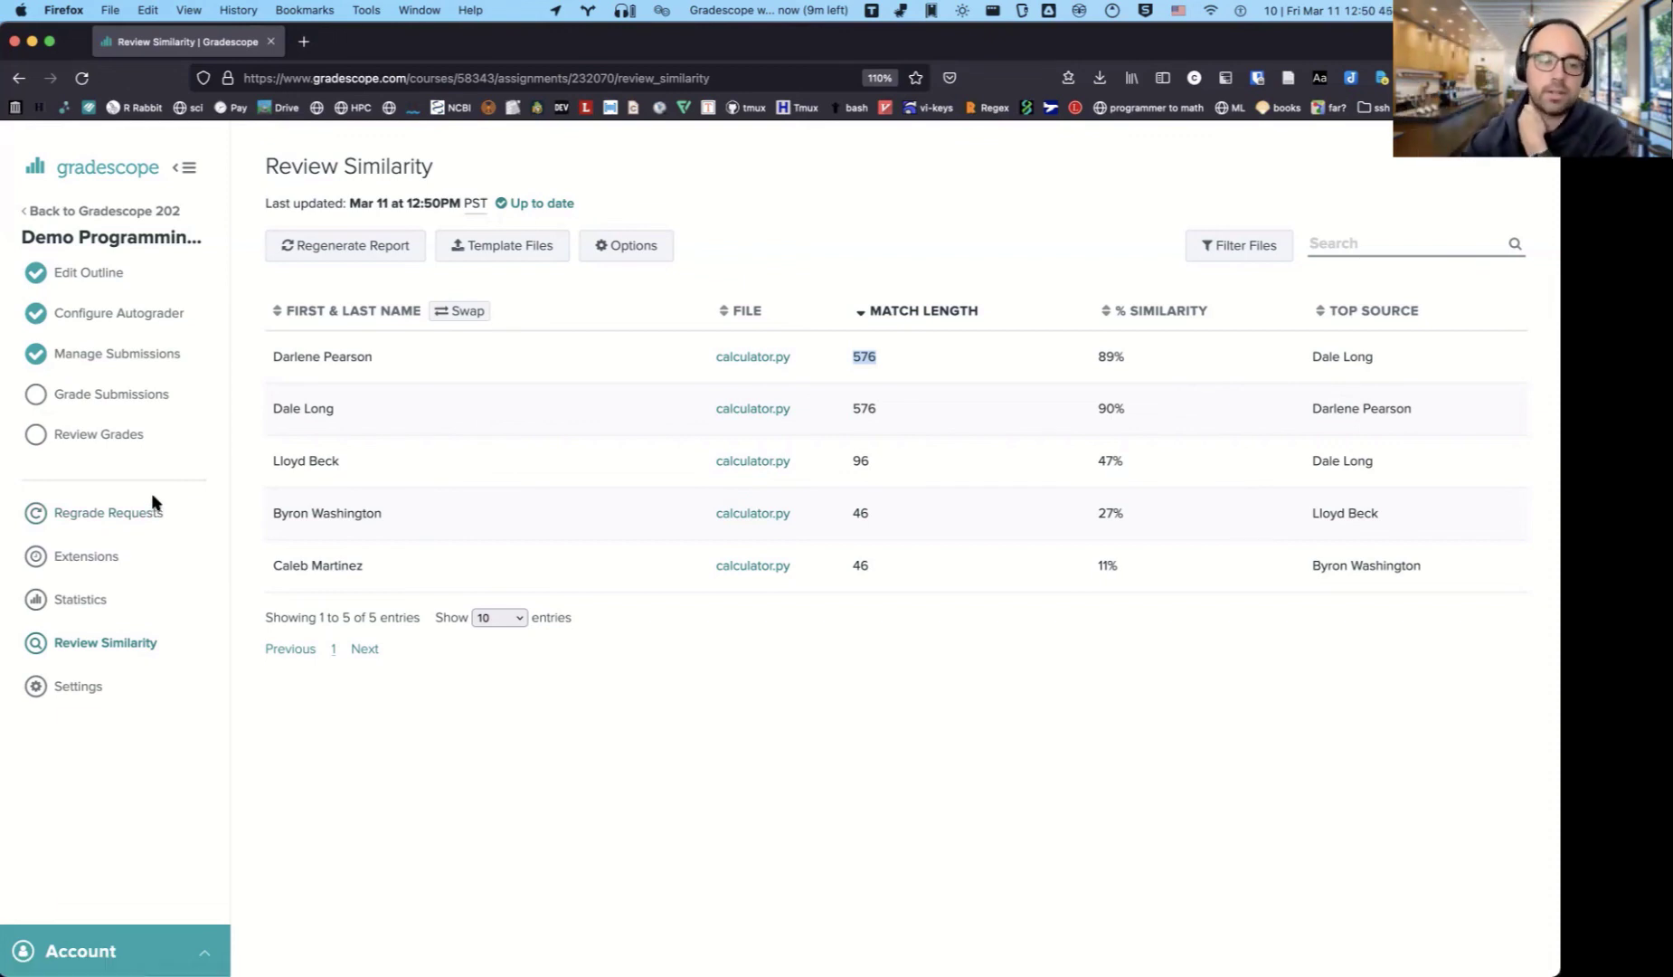
pyautogui.click(133, 517)
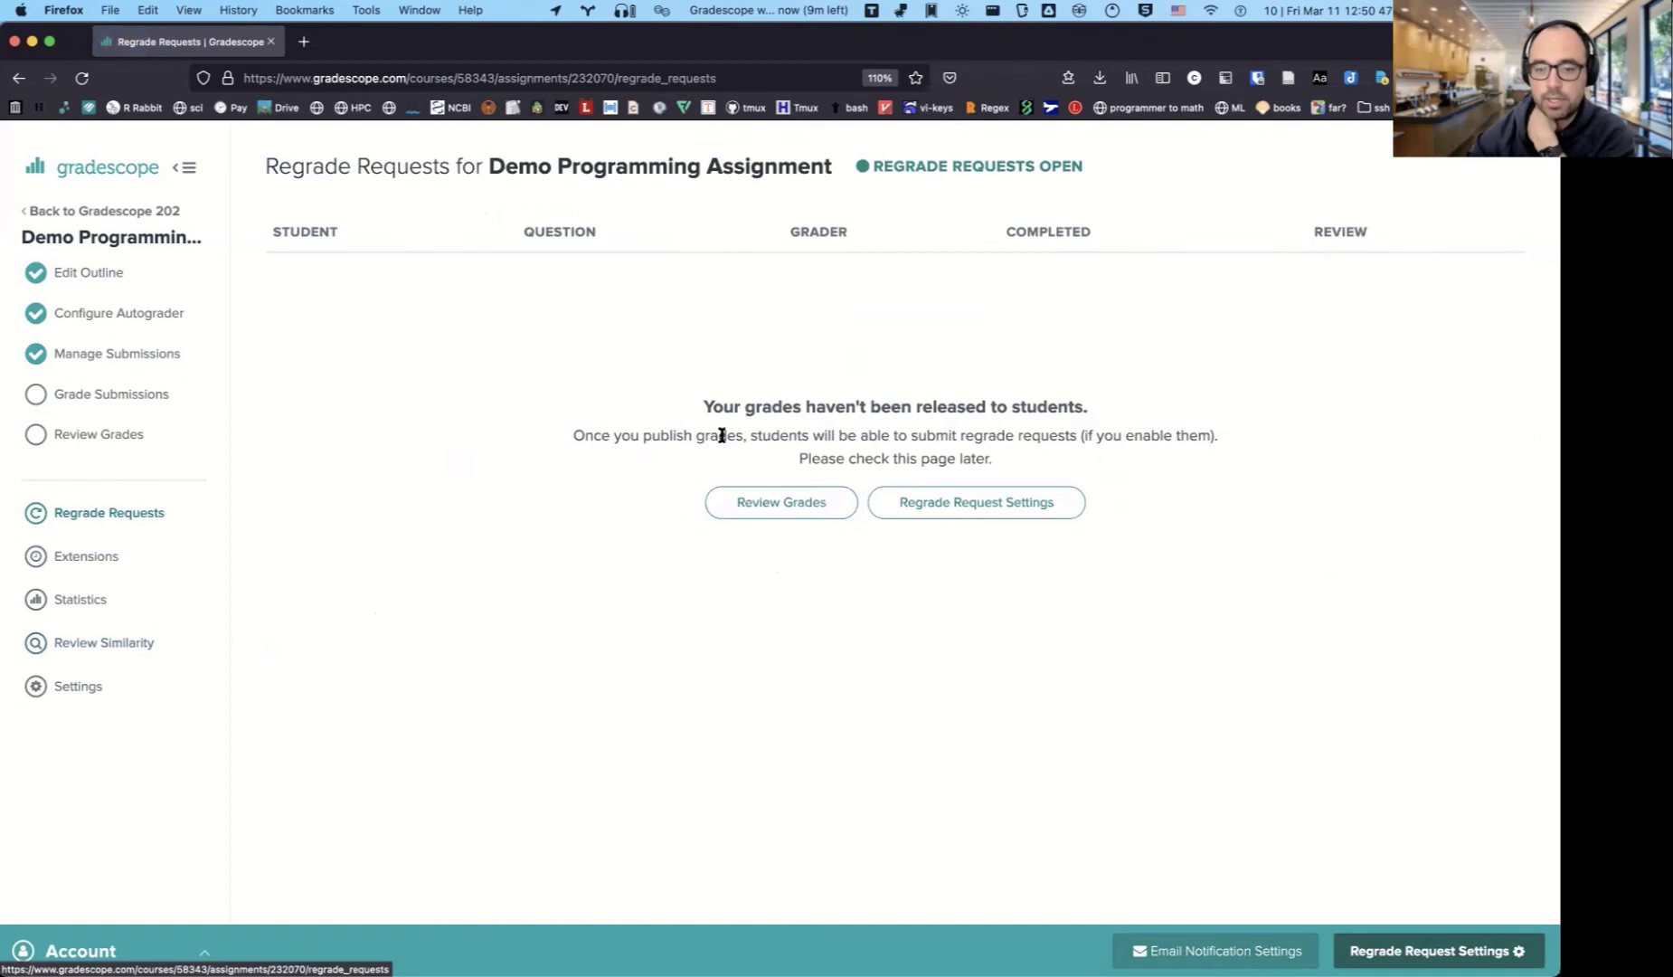
pyautogui.click(844, 512)
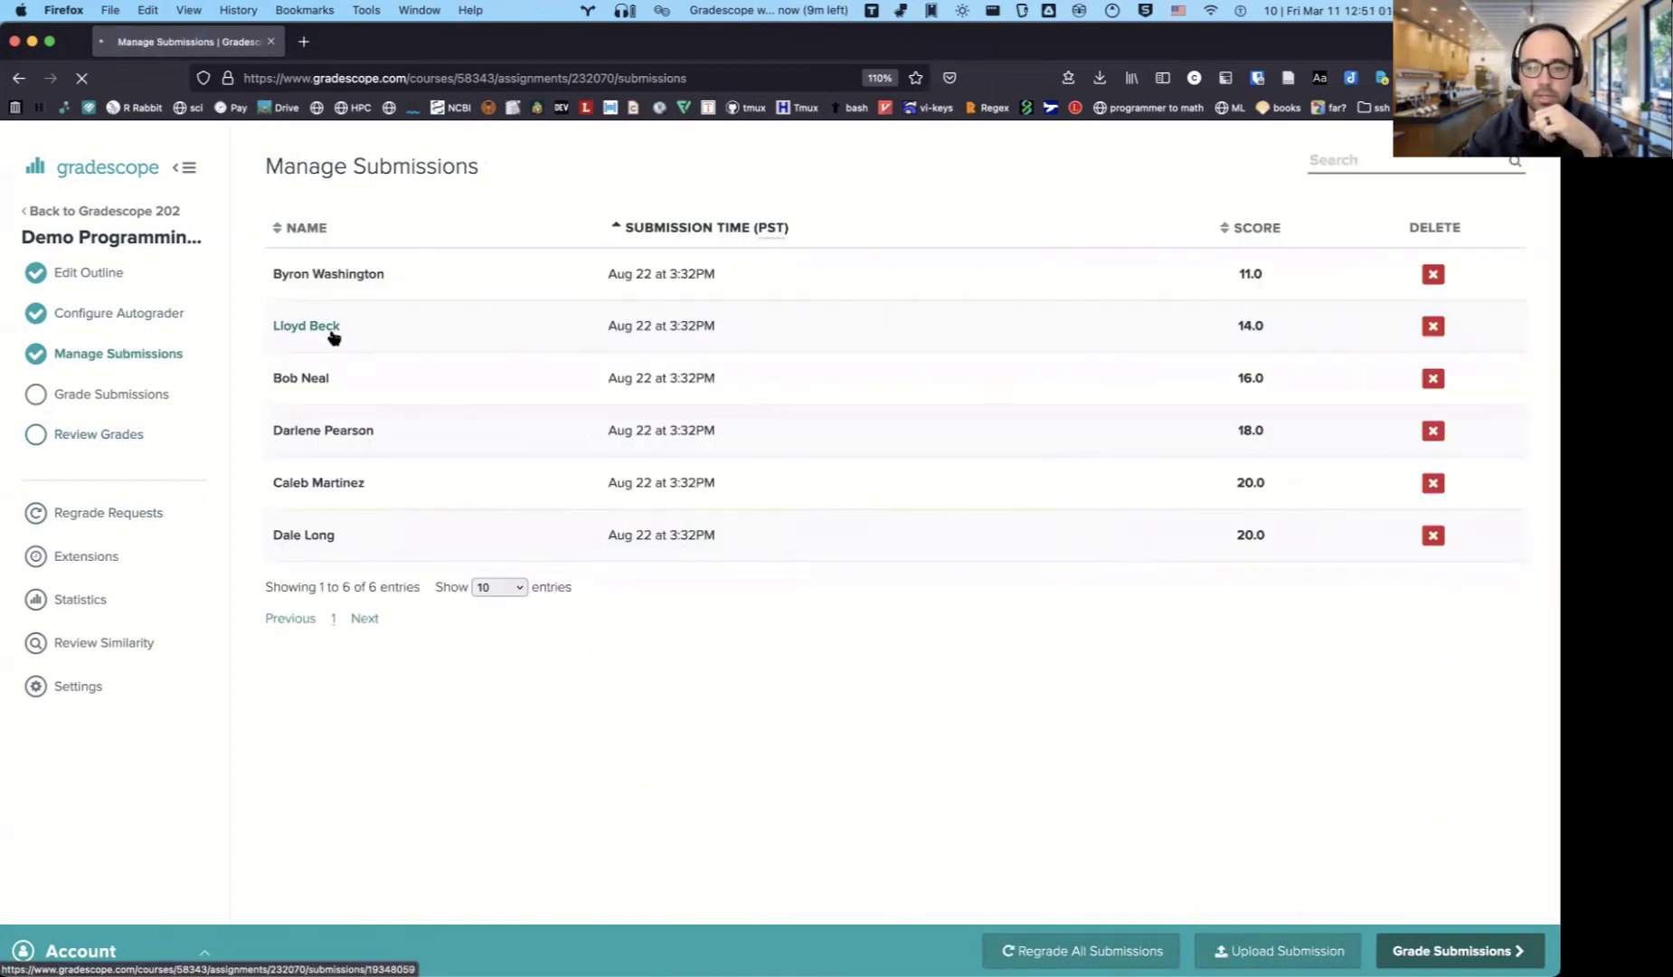
pyautogui.click(333, 337)
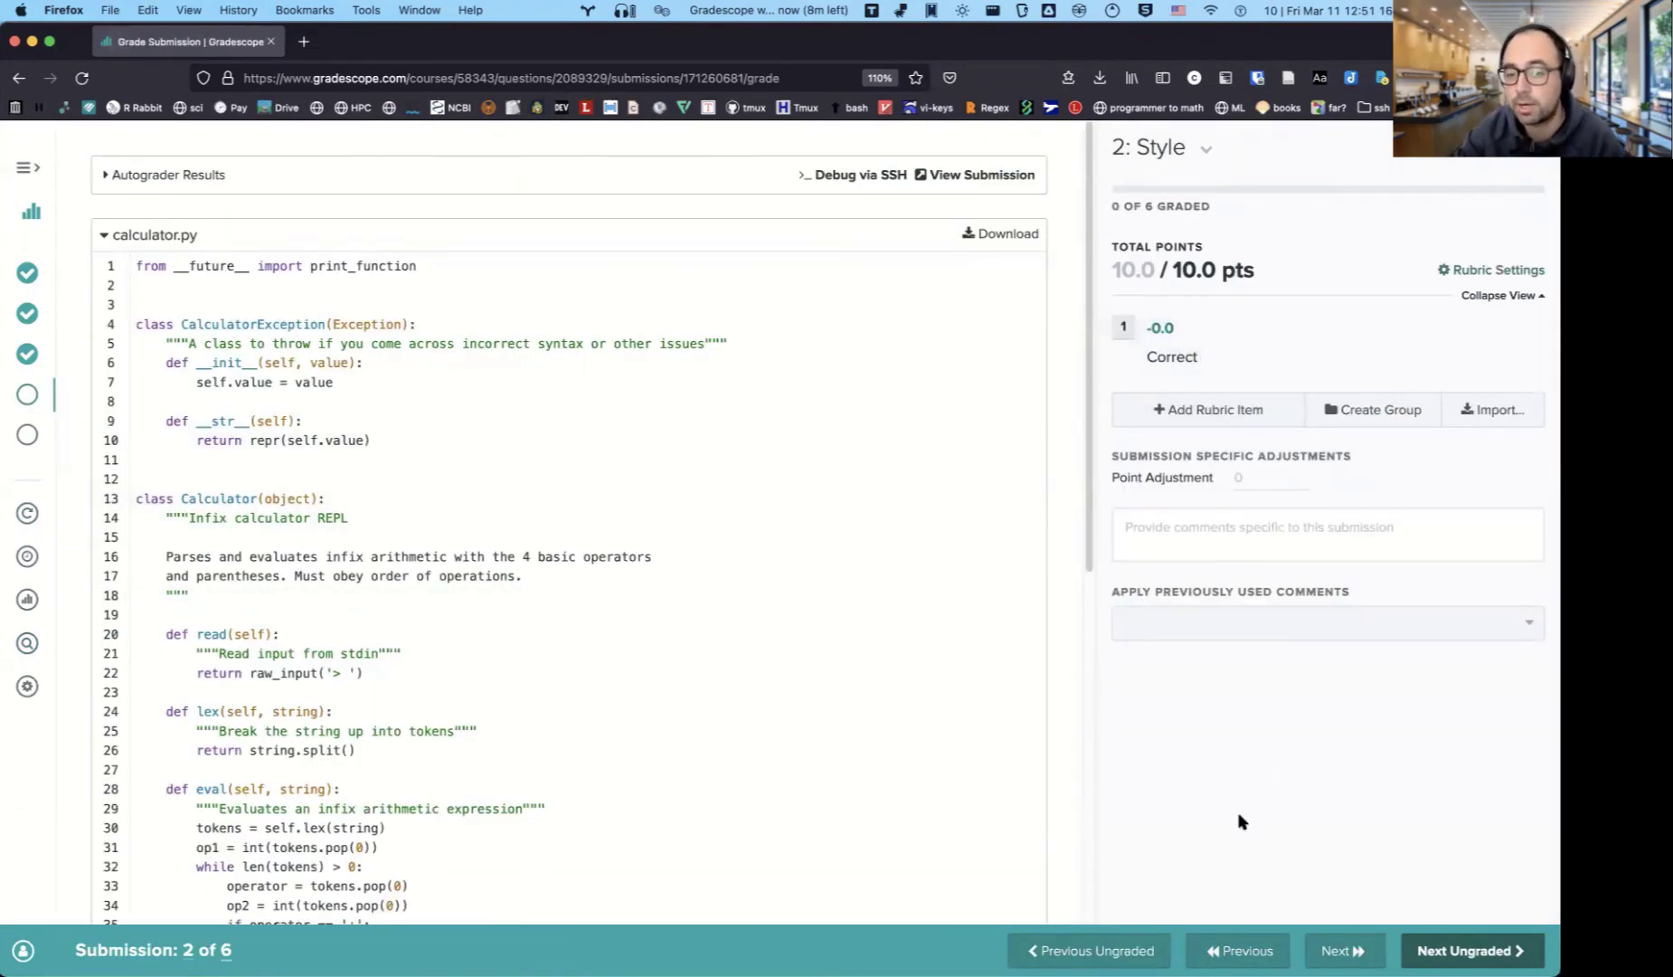
pyautogui.press('super+Left')
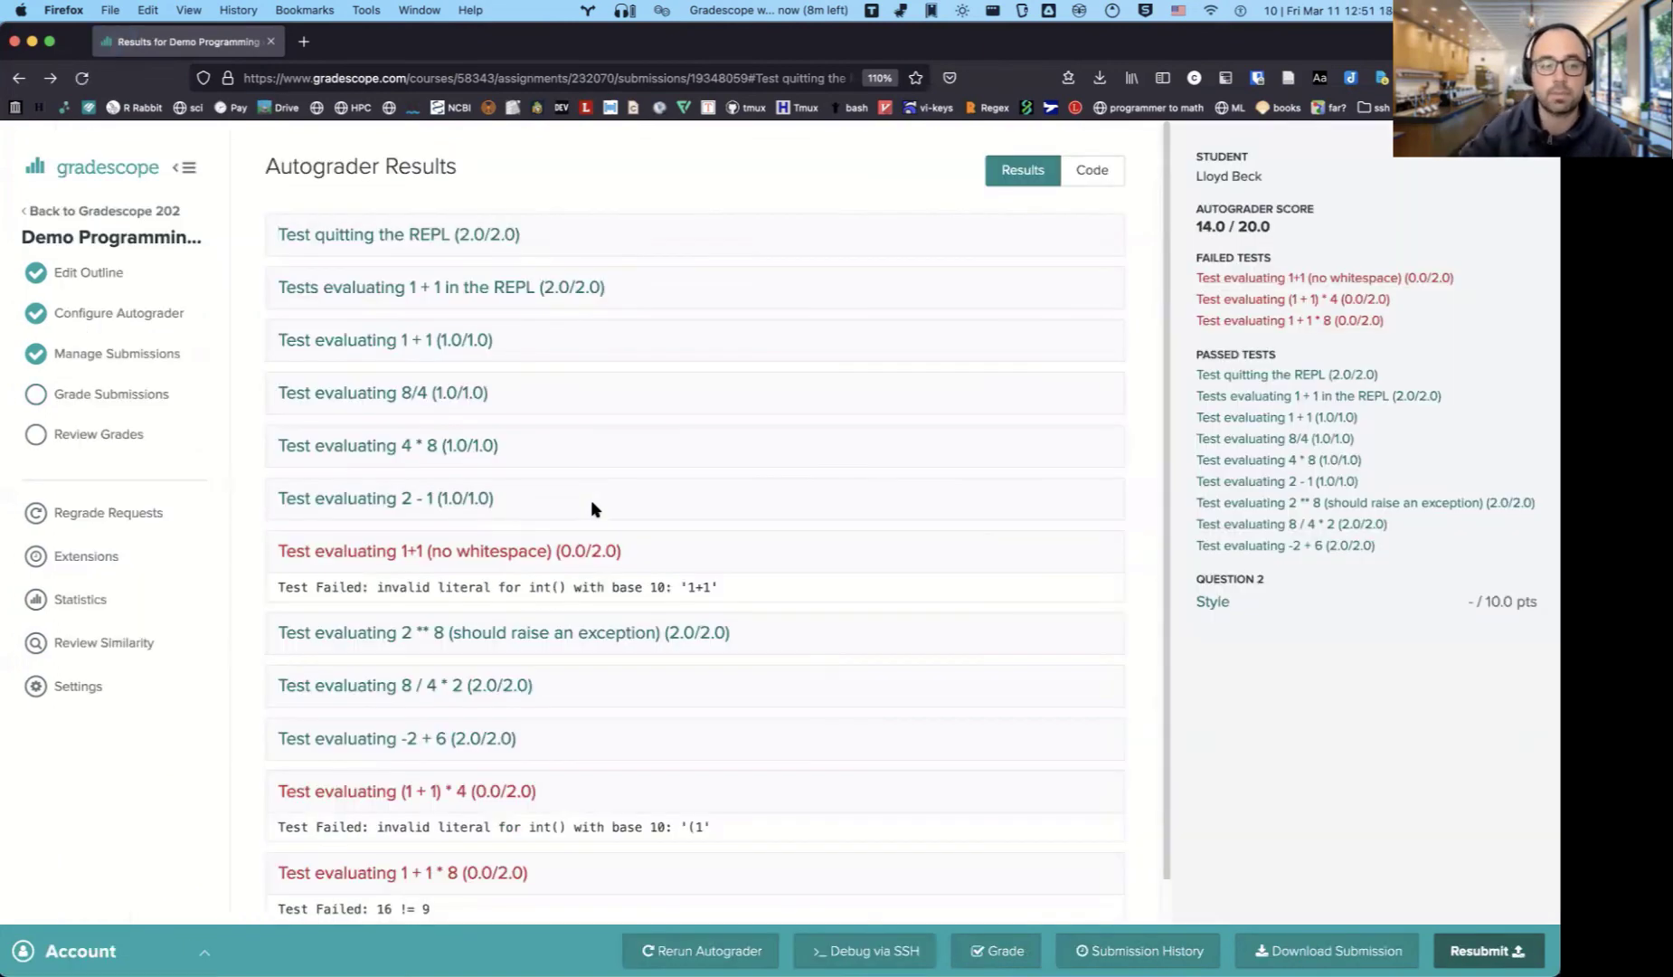
pyautogui.click(101, 516)
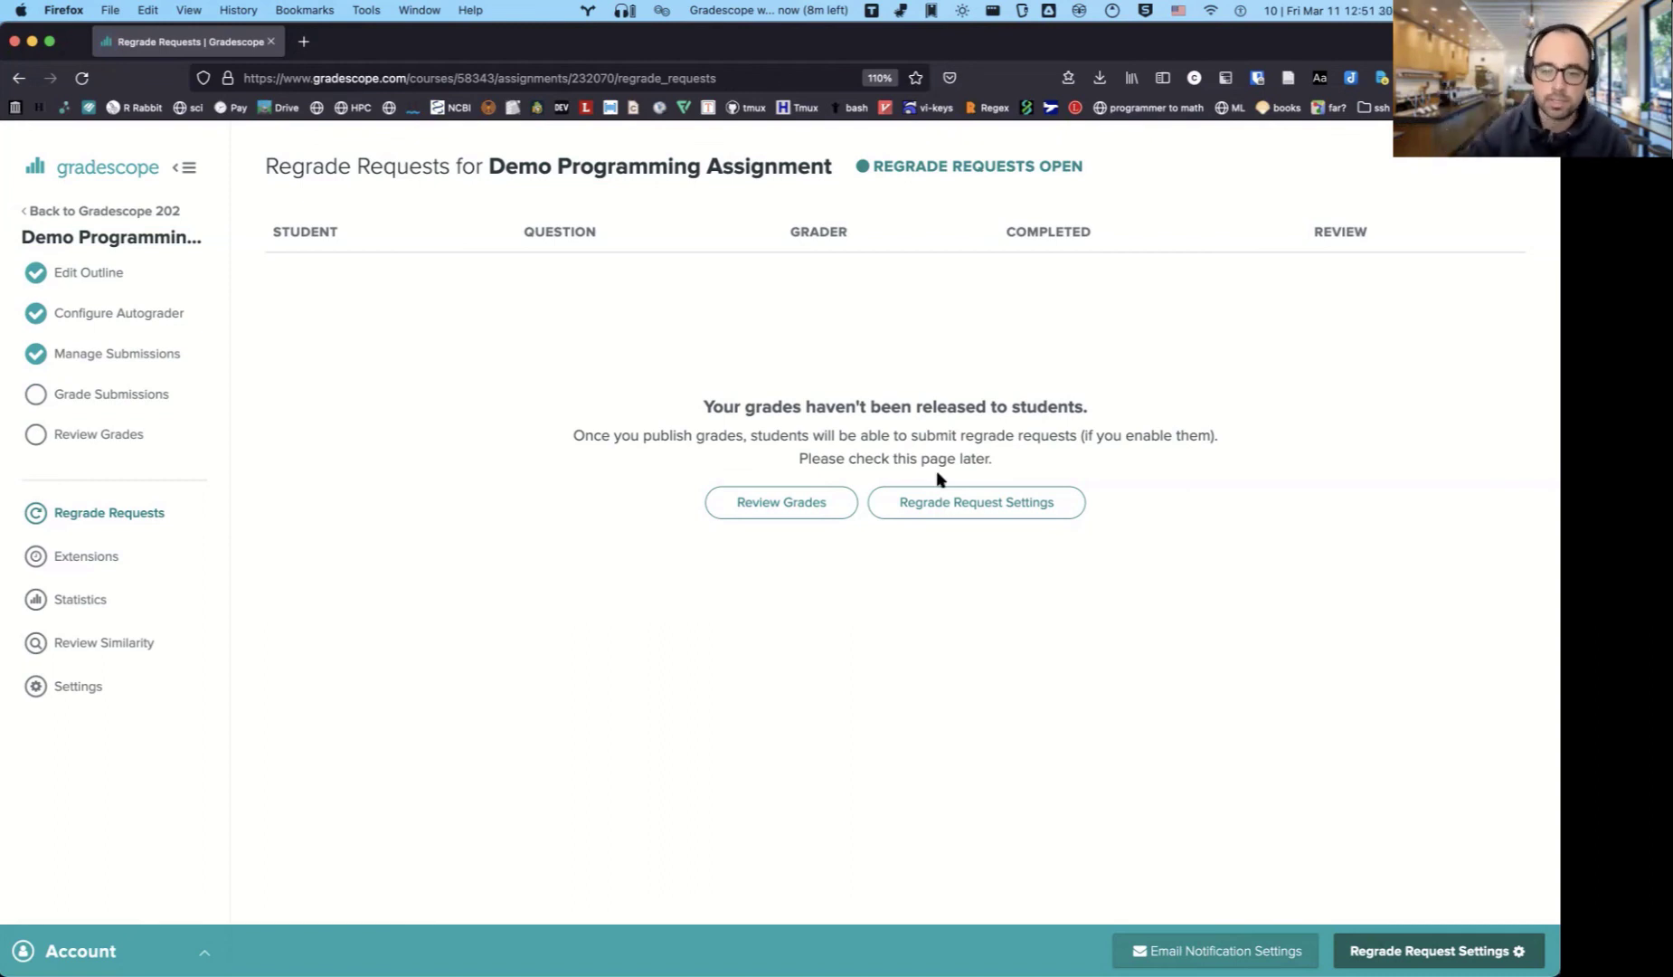
pyautogui.click(937, 500)
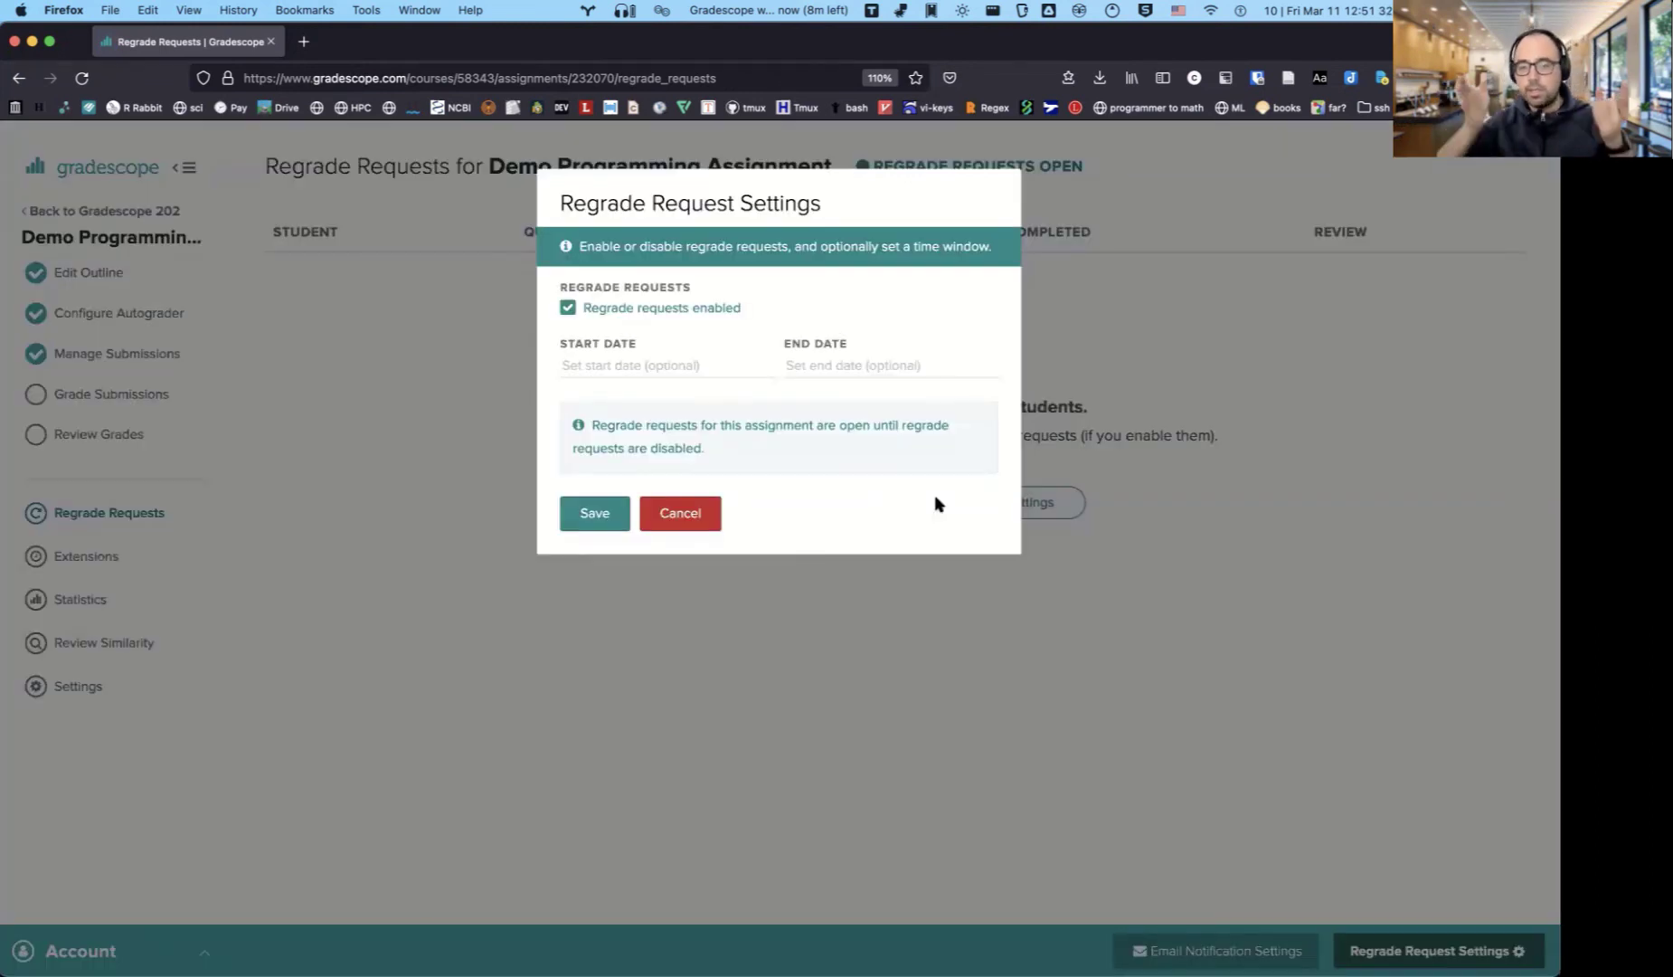
pyautogui.click(708, 522)
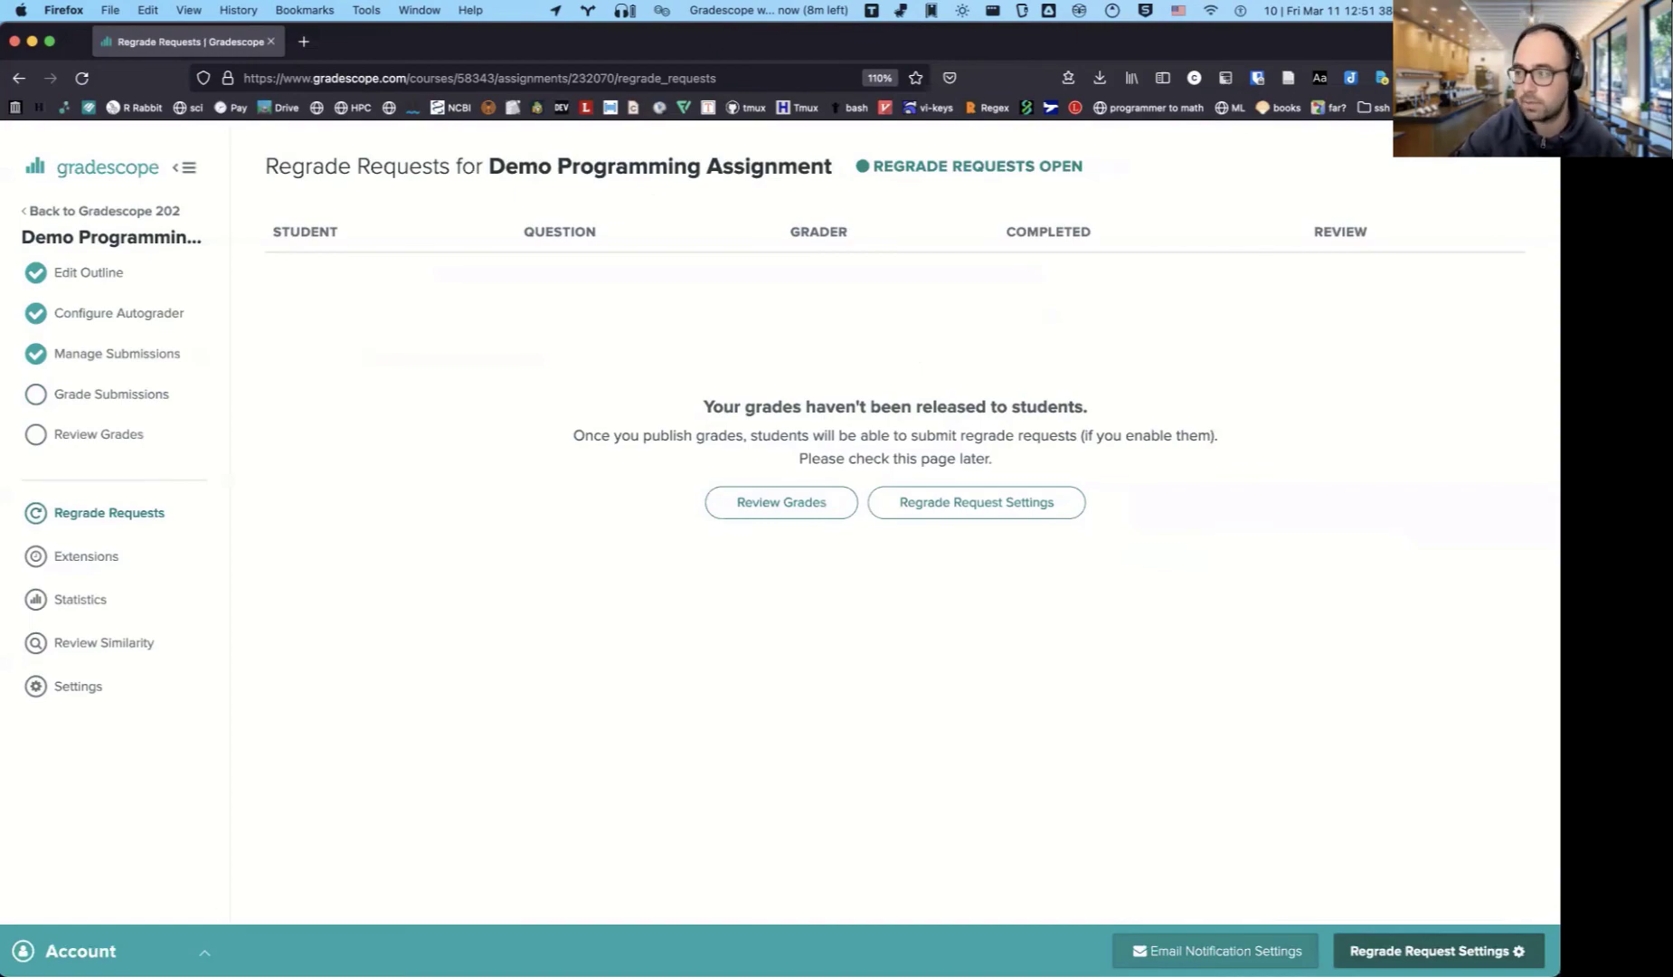